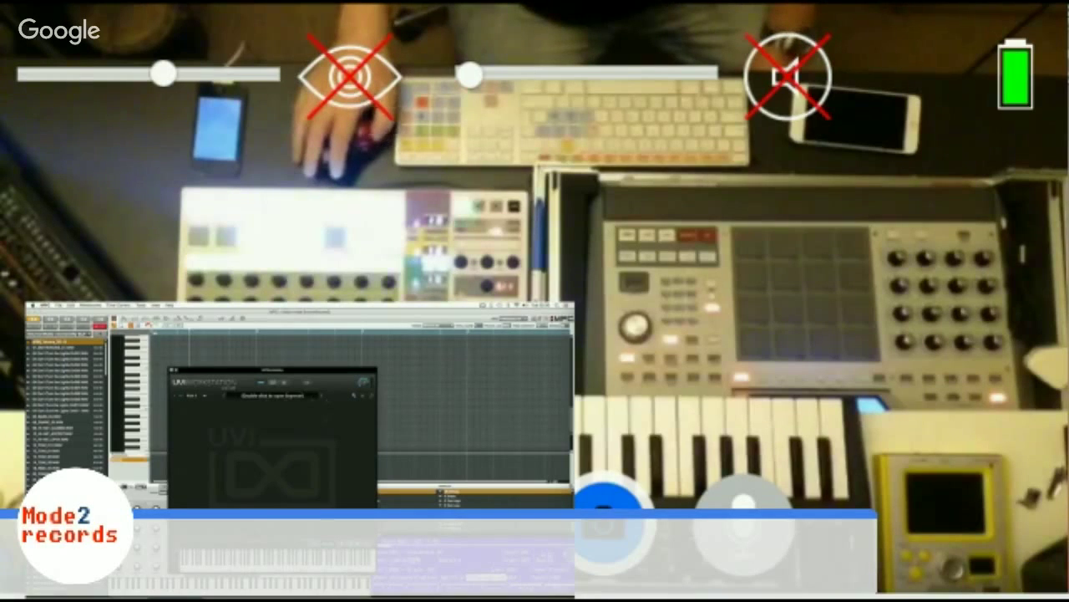
# Load a DS1 piano preset from the Digital Synsations soundbank in UVI Workstation, and close the instrument window.
pyautogui.doubleClick(268, 396)
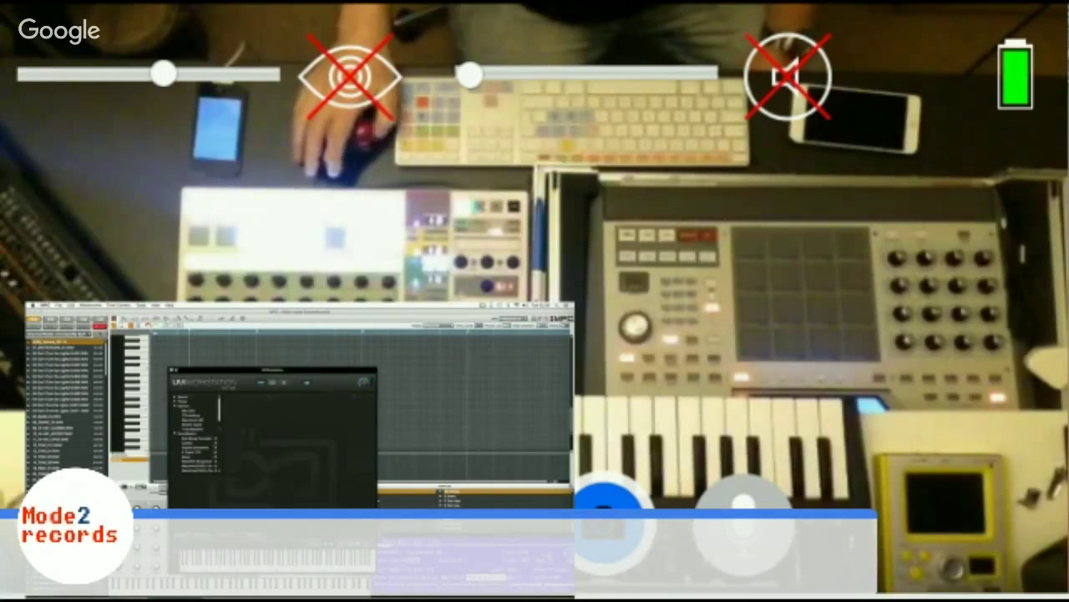
pyautogui.click(197, 447)
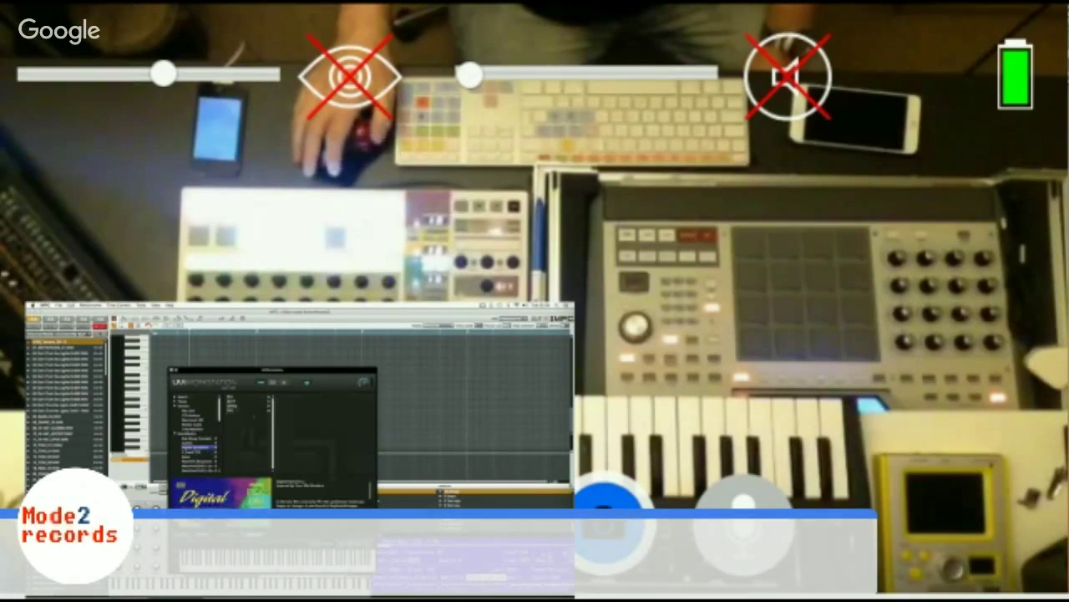
pyautogui.click(244, 397)
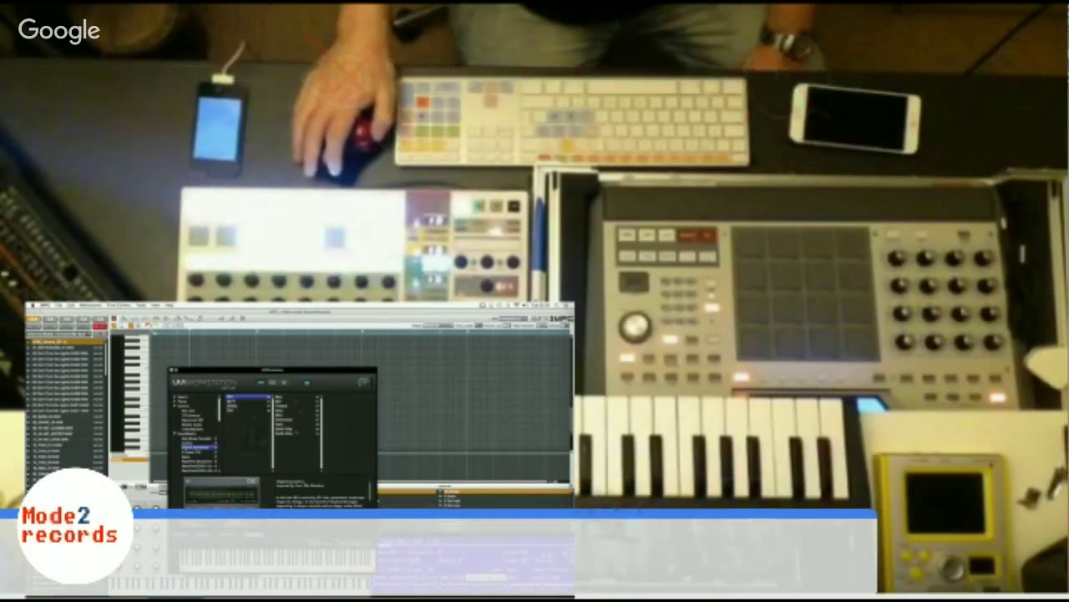
pyautogui.click(293, 410)
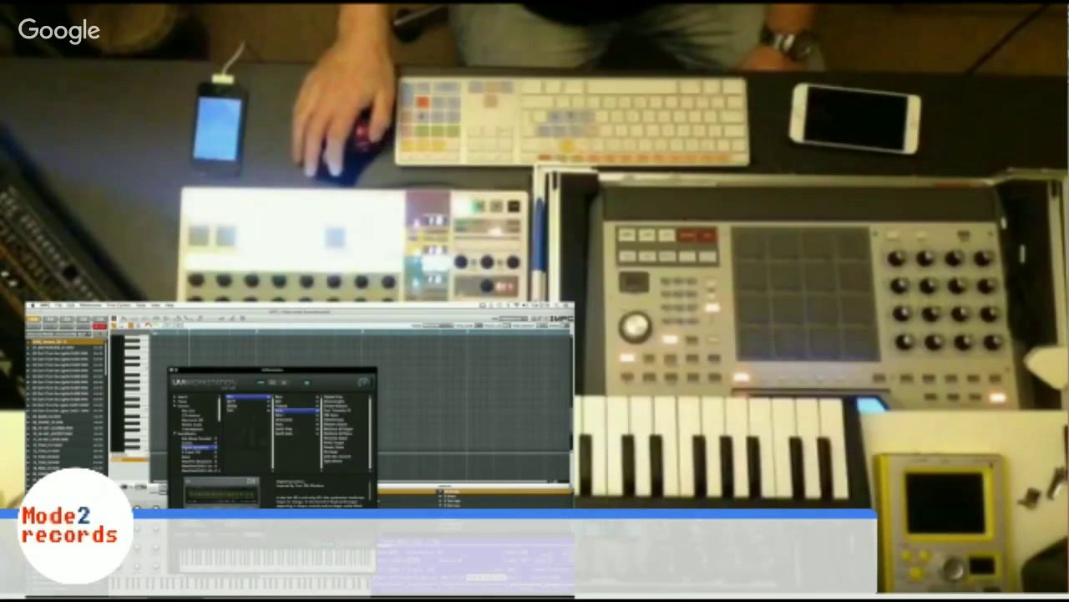
pyautogui.doubleClick(336, 447)
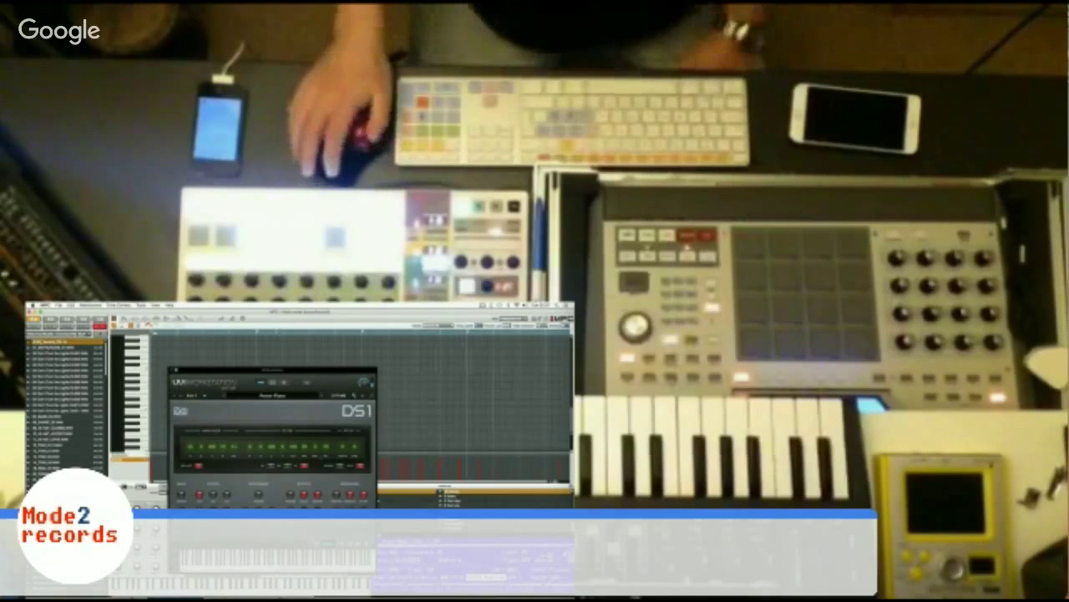
pyautogui.click(173, 369)
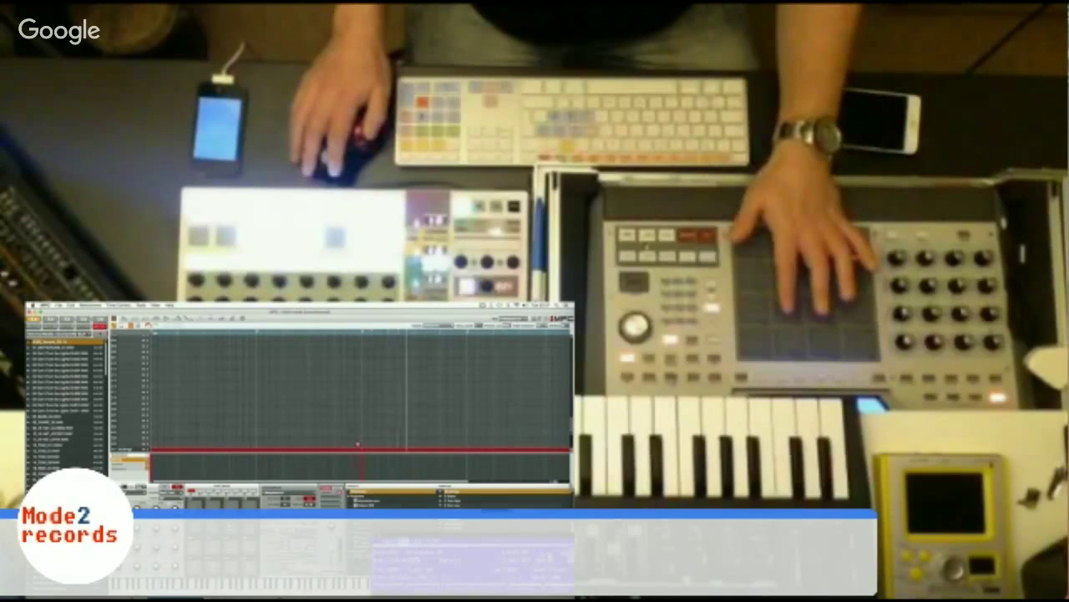
# Delete the stray note from the drum track's grid and save the project.
pyautogui.press('BackSpace')
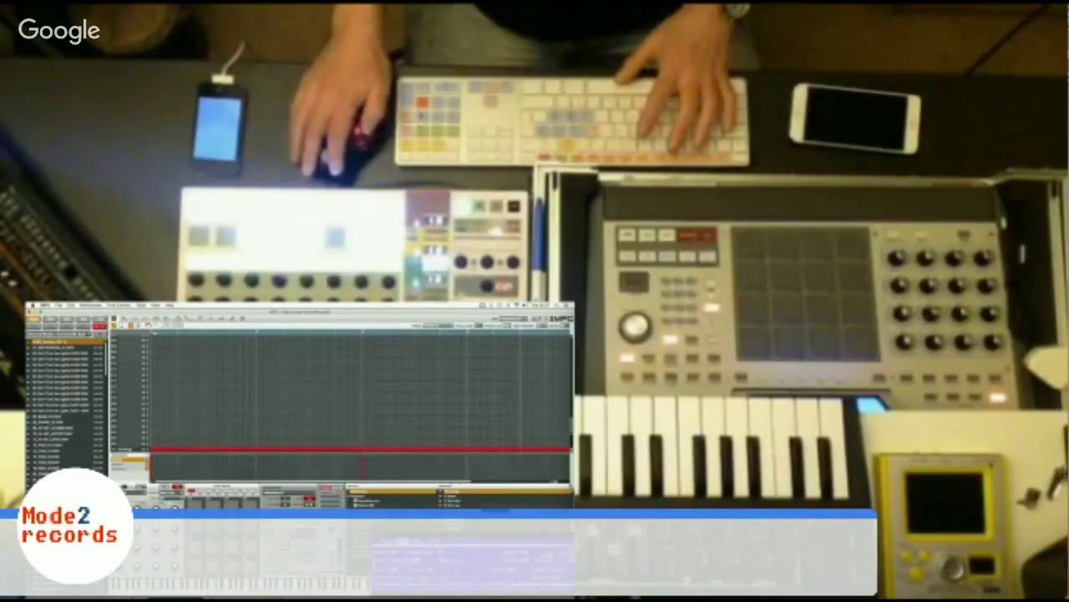
pyautogui.moveTo(458, 482)
pyautogui.mouseDown()
pyautogui.moveTo(508, 481)
pyautogui.moveTo(503, 450)
pyautogui.mouseUp()
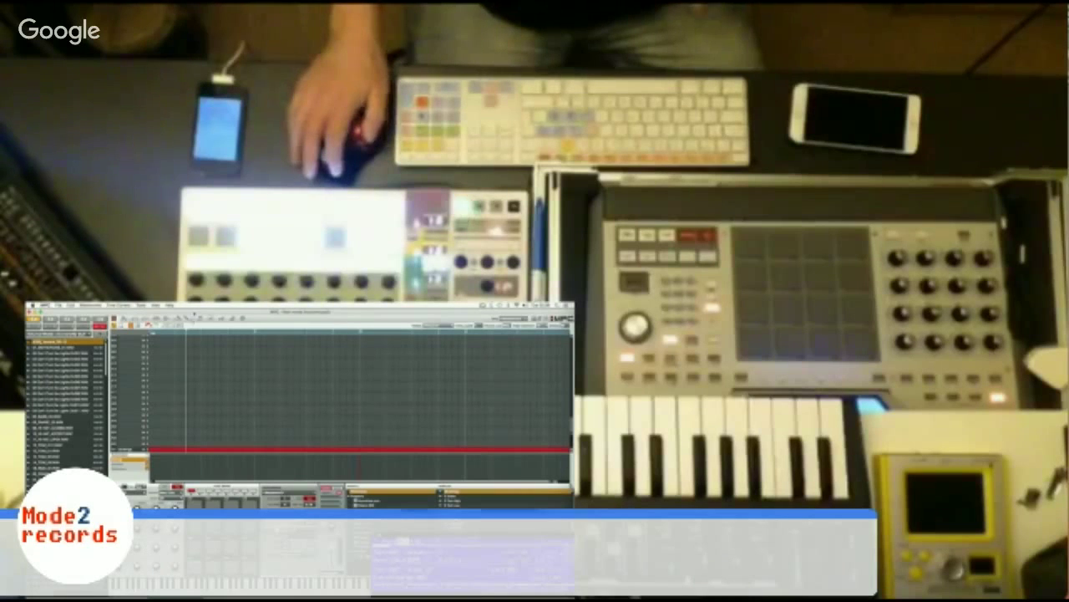
pyautogui.click(60, 305)
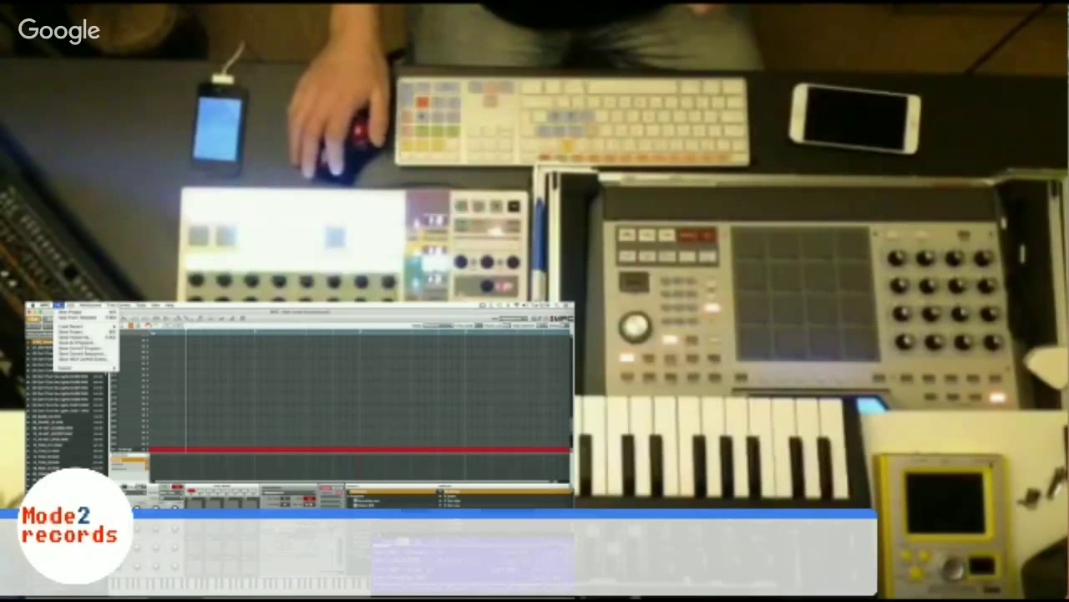
pyautogui.click(77, 341)
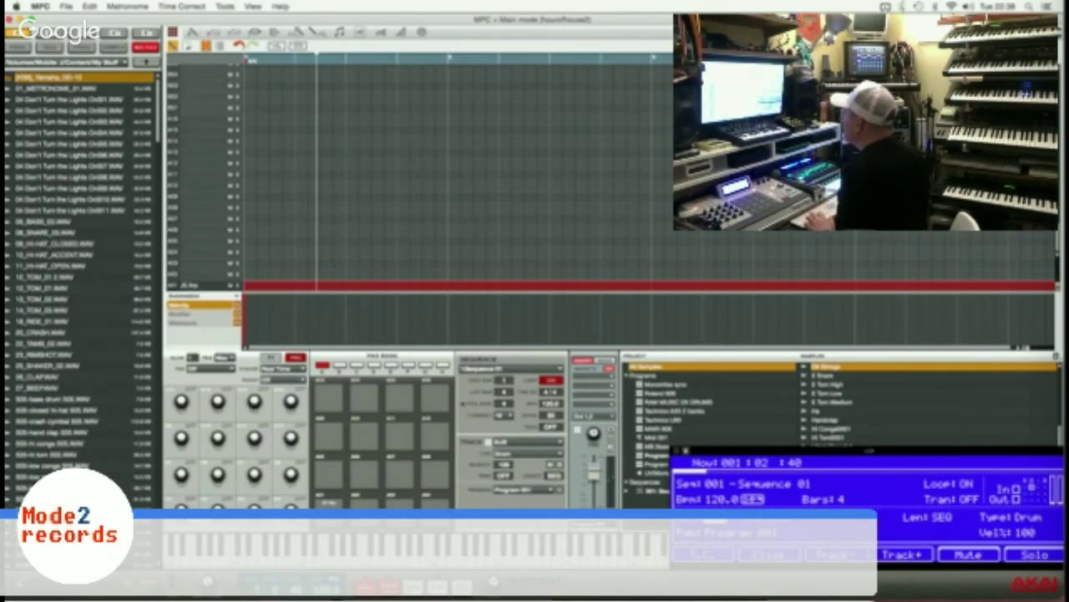
# Show the piano plug-in track in the grid and look over the project's available export formats.
pyautogui.doubleClick(523, 492)
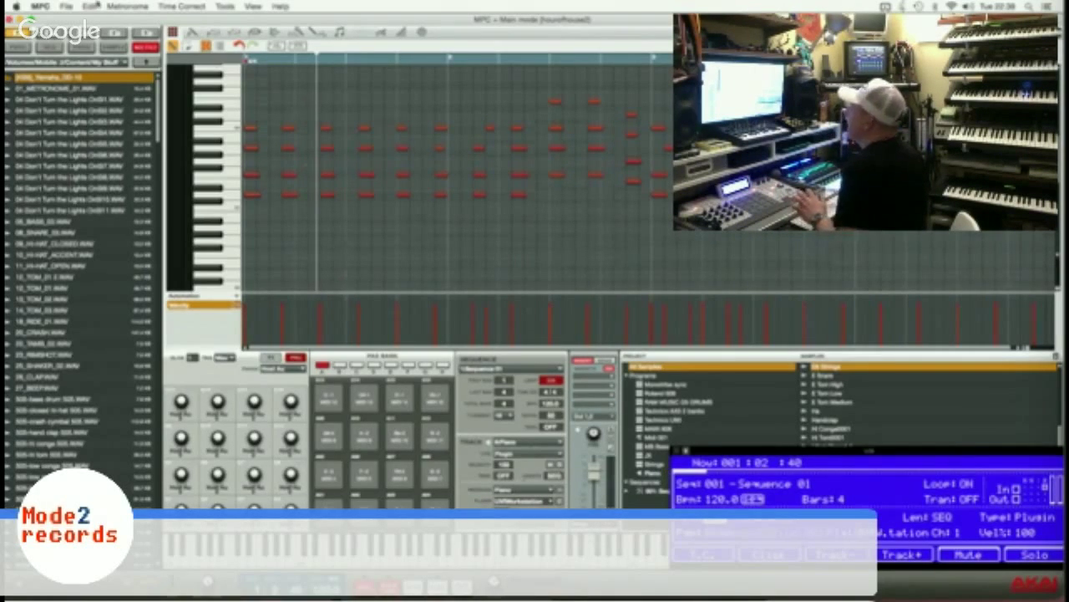
pyautogui.click(40, 6)
pyautogui.moveTo(66, 6)
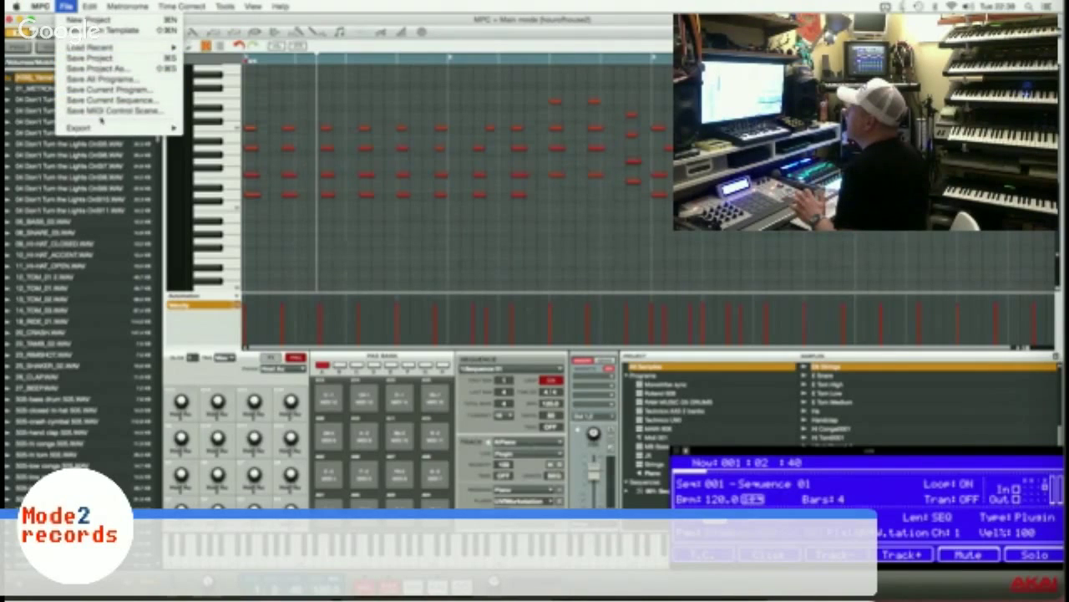
pyautogui.moveTo(102, 127)
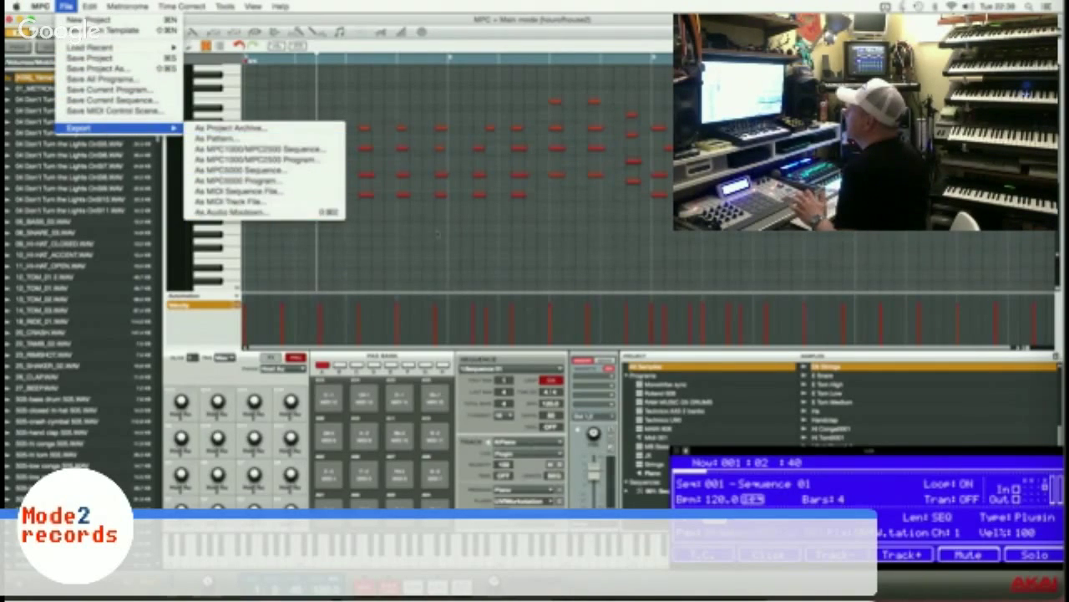
pyautogui.click(438, 235)
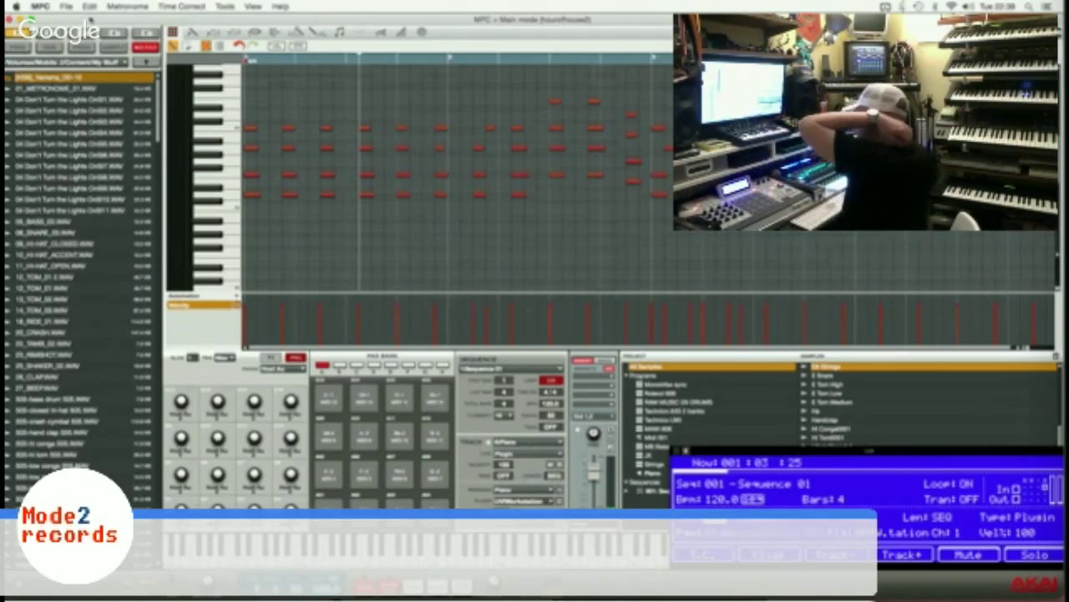
# Set up an audio mixdown export in WAV format with Explode tracks as the render source.
pyautogui.click(66, 7)
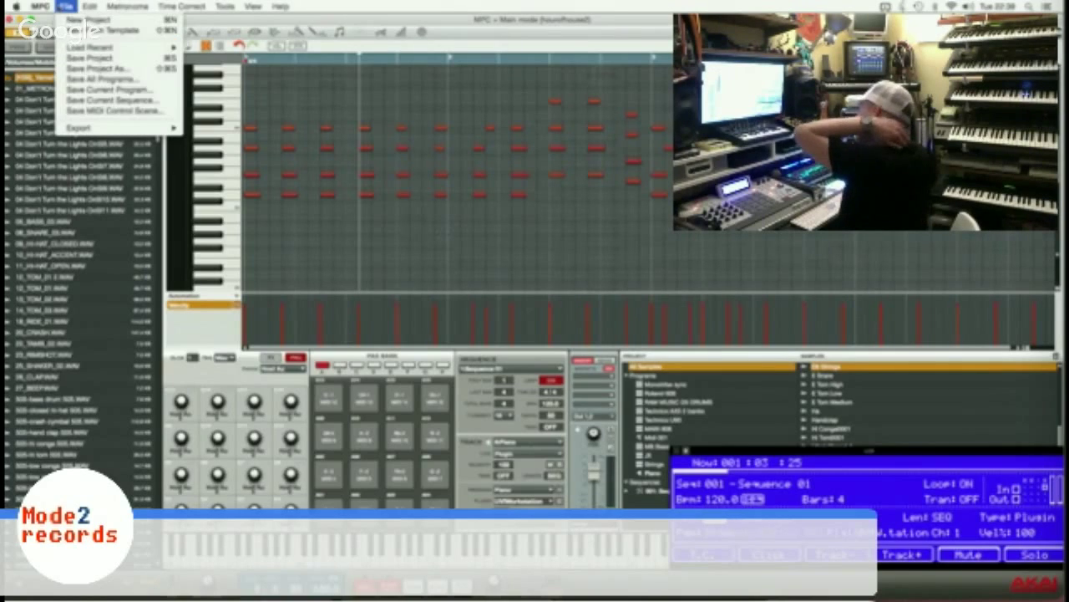
pyautogui.moveTo(102, 128)
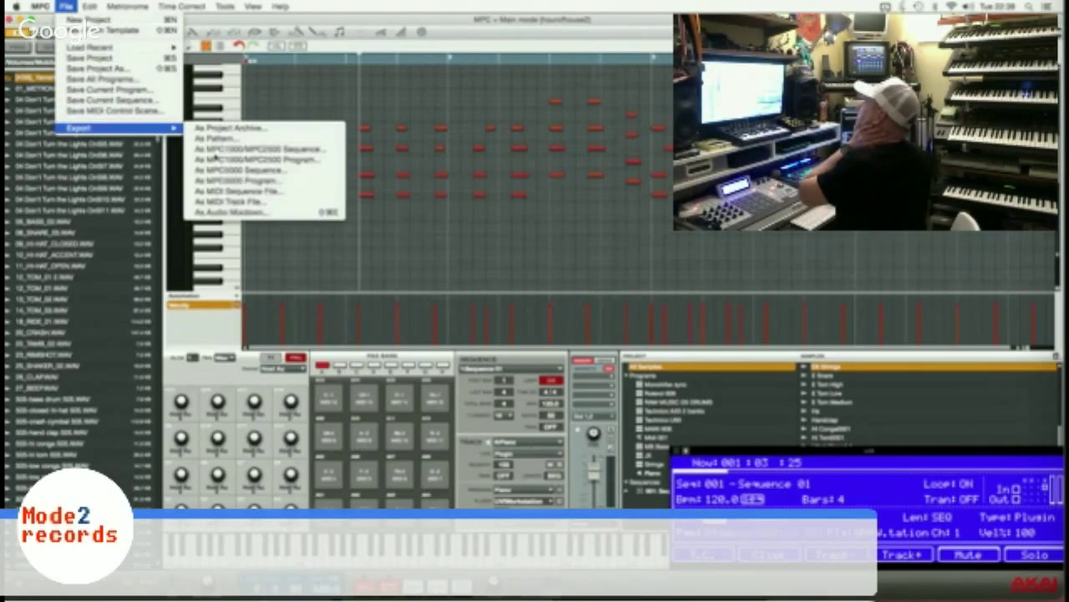
pyautogui.click(238, 213)
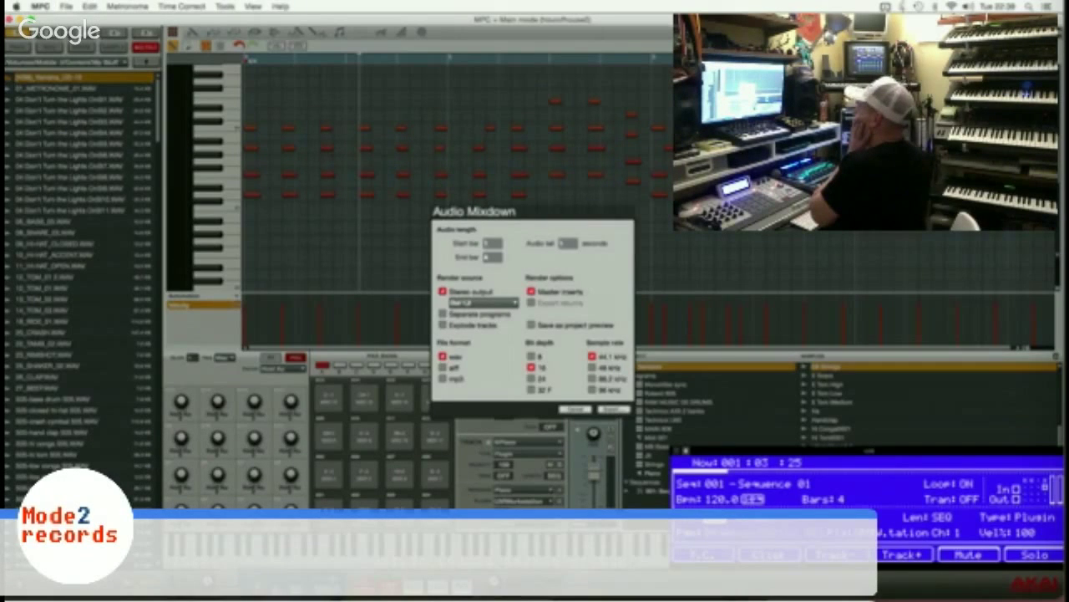
pyautogui.click(444, 325)
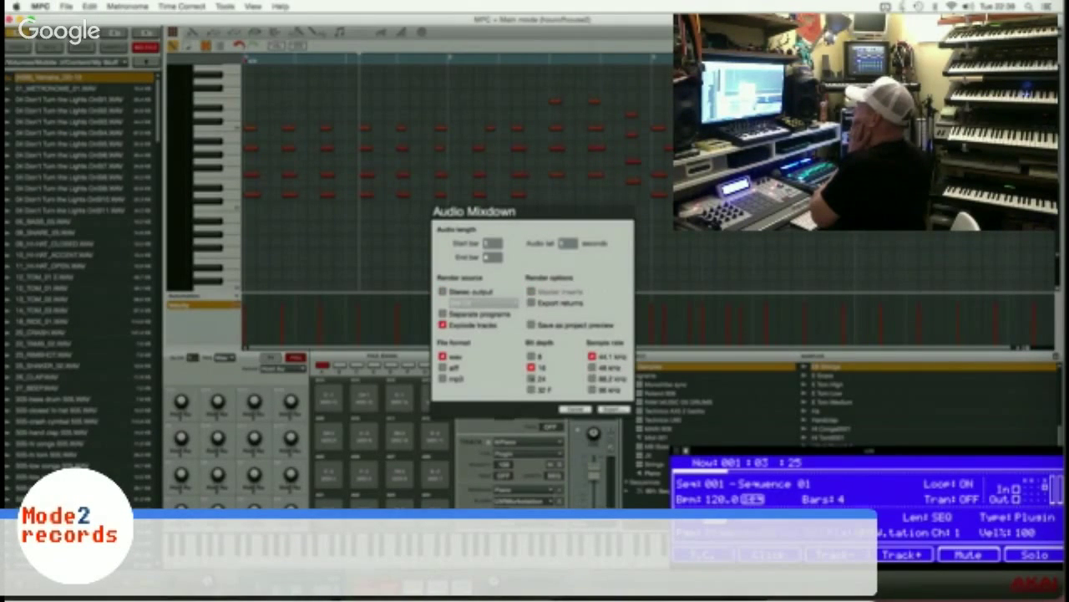
pyautogui.click(614, 409)
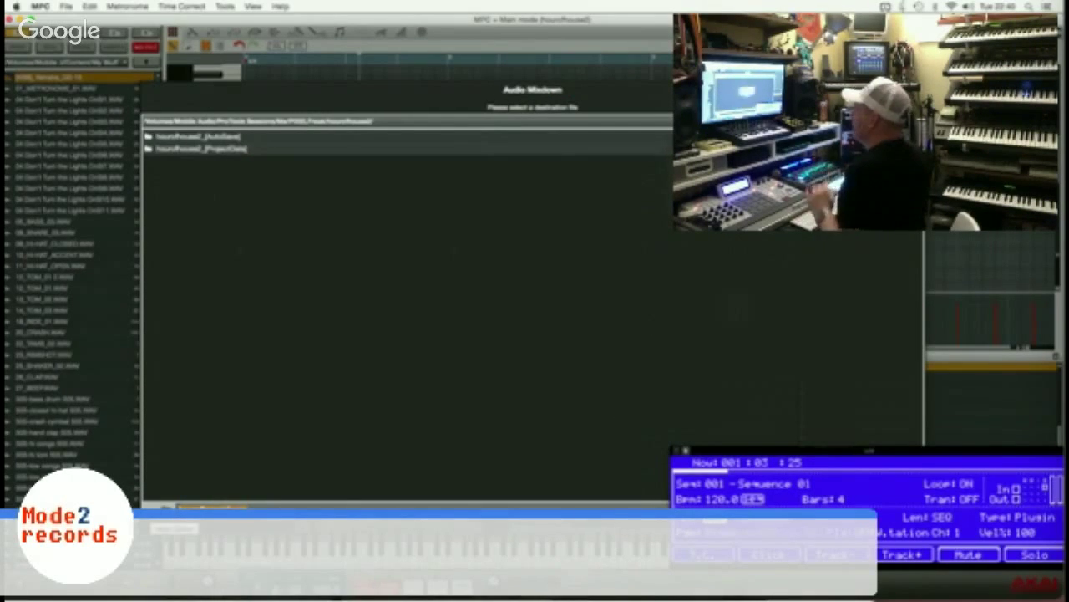
# Create a folder named "Parts 120 bpm" in the project folder and save the audio mixdown into it.
pyautogui.click(175, 528)
pyautogui.write('Par')
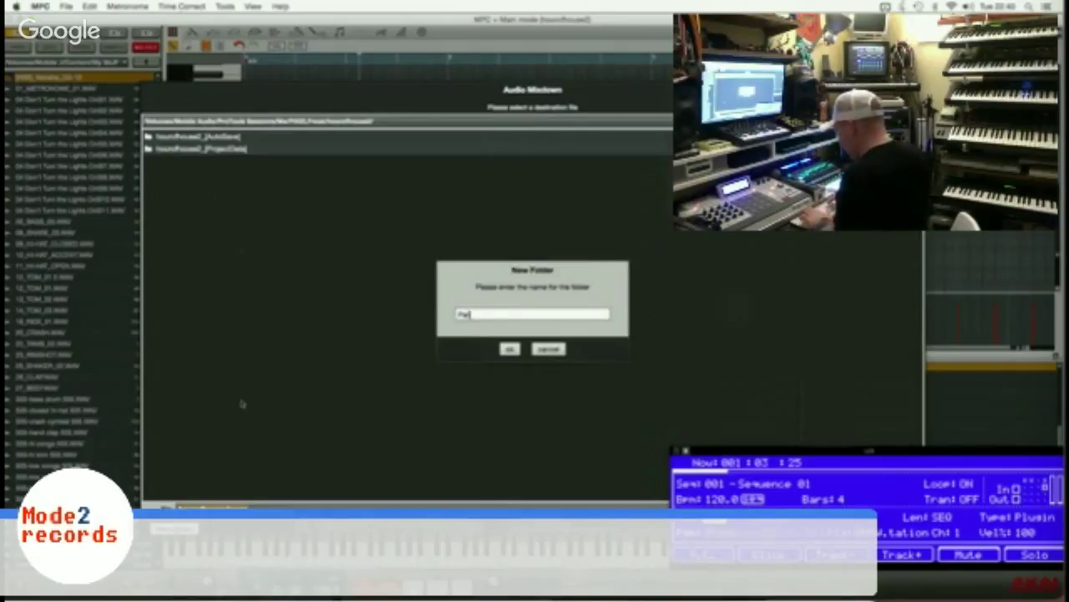
pyautogui.write('ts 12')
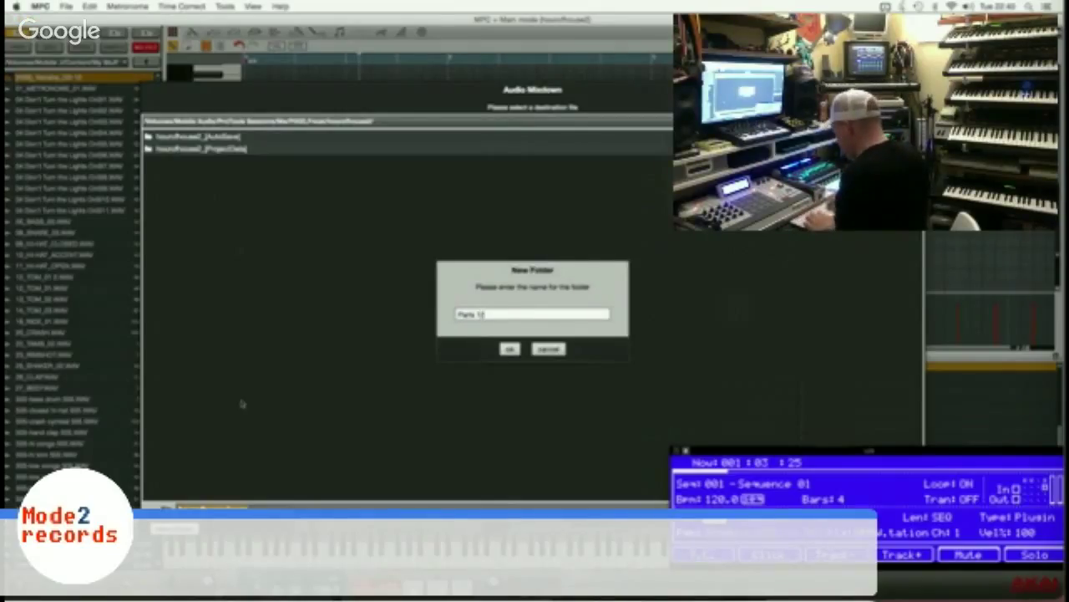
pyautogui.write('0 bpm')
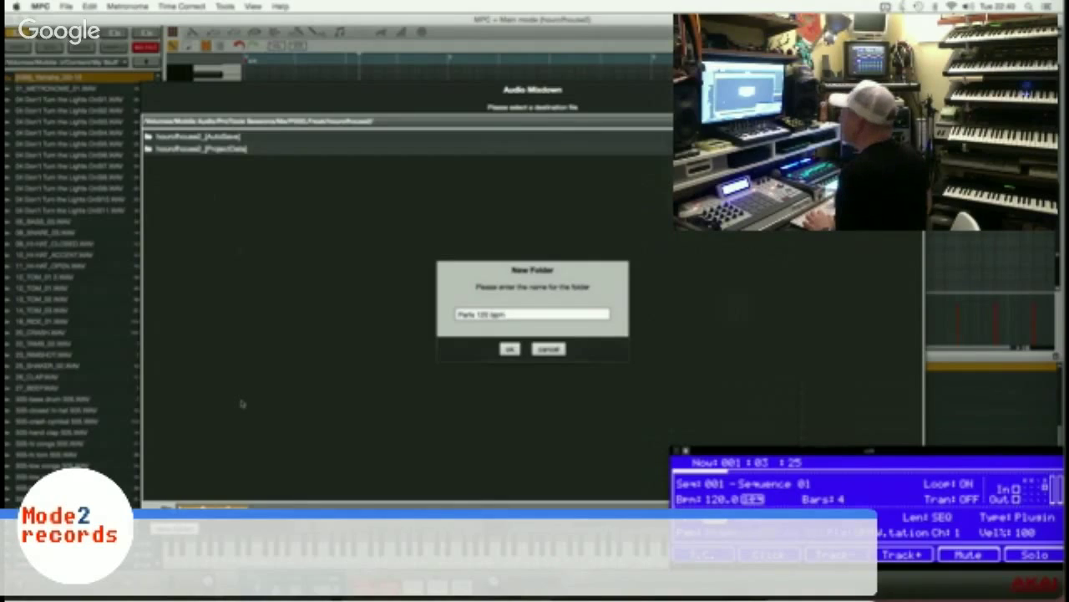
pyautogui.press('Return')
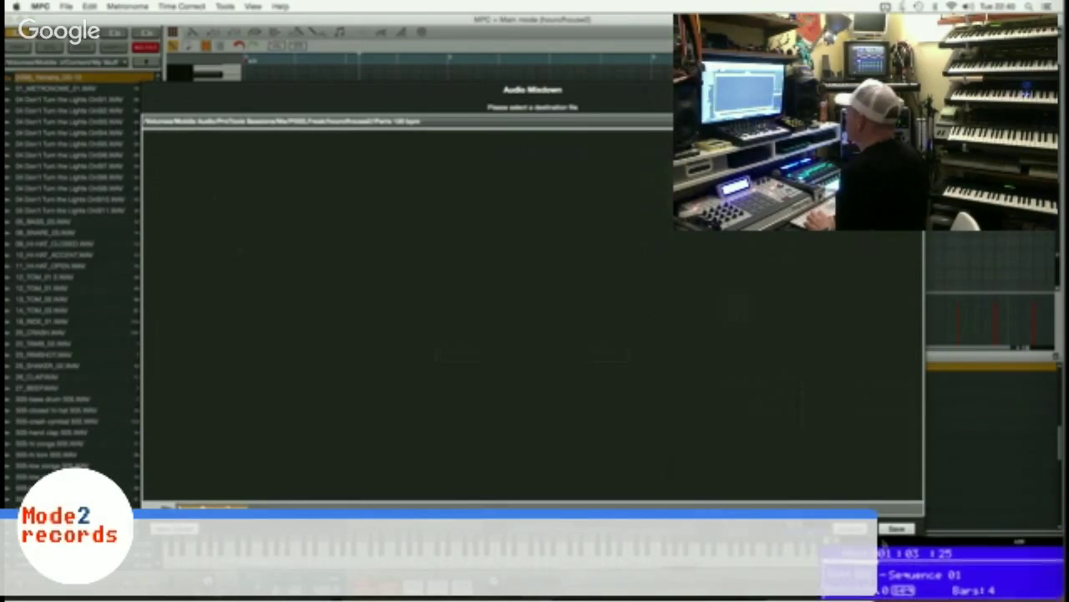
pyautogui.click(898, 528)
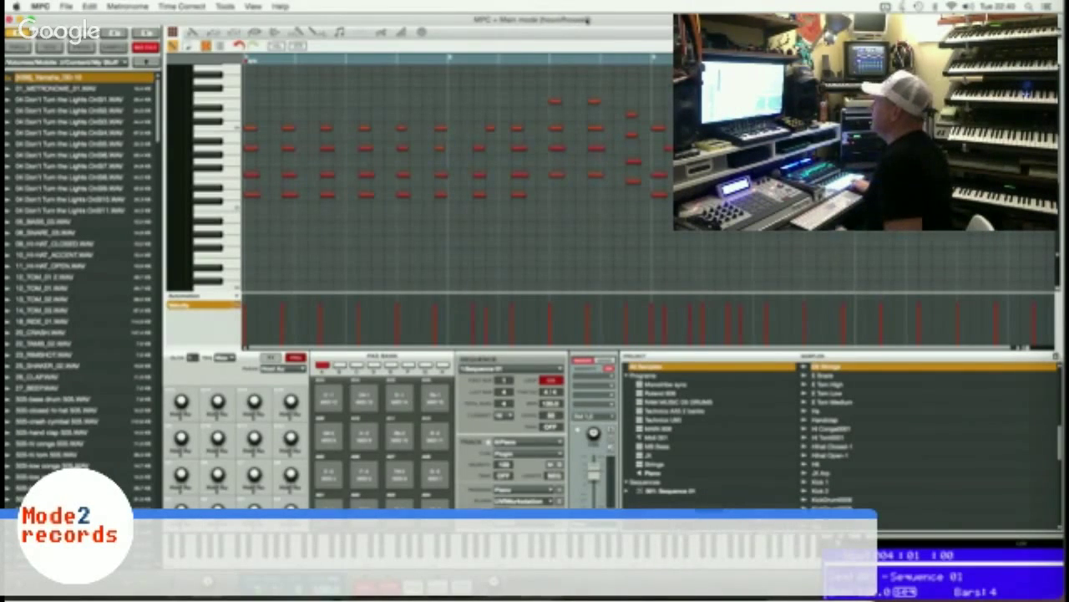
# Save the project, quit MPC, and move the project's Finder window aside.
pyautogui.press('super+s')
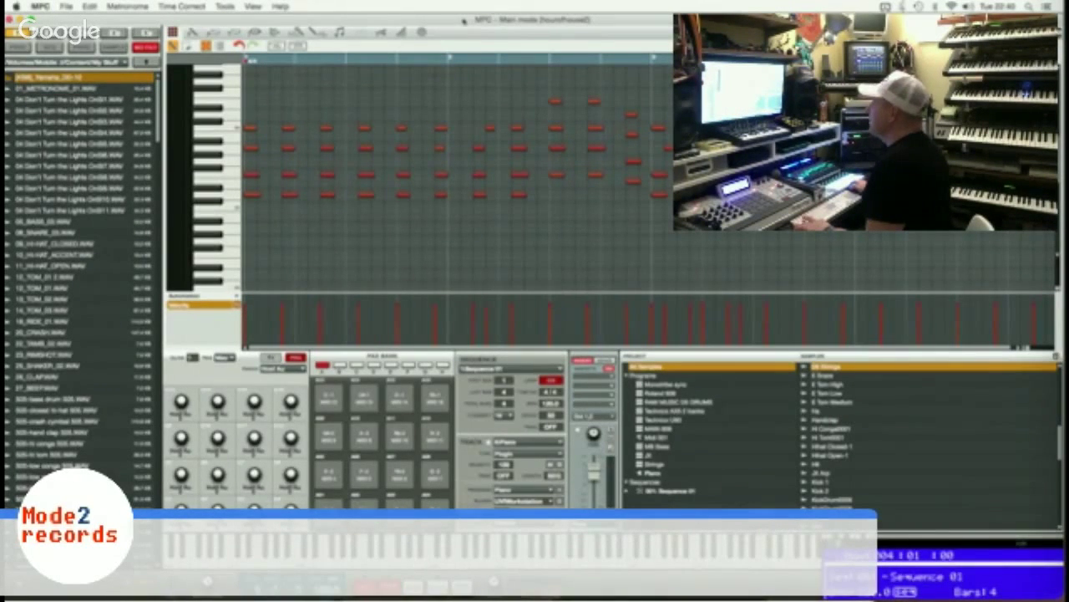
pyautogui.press('super+q')
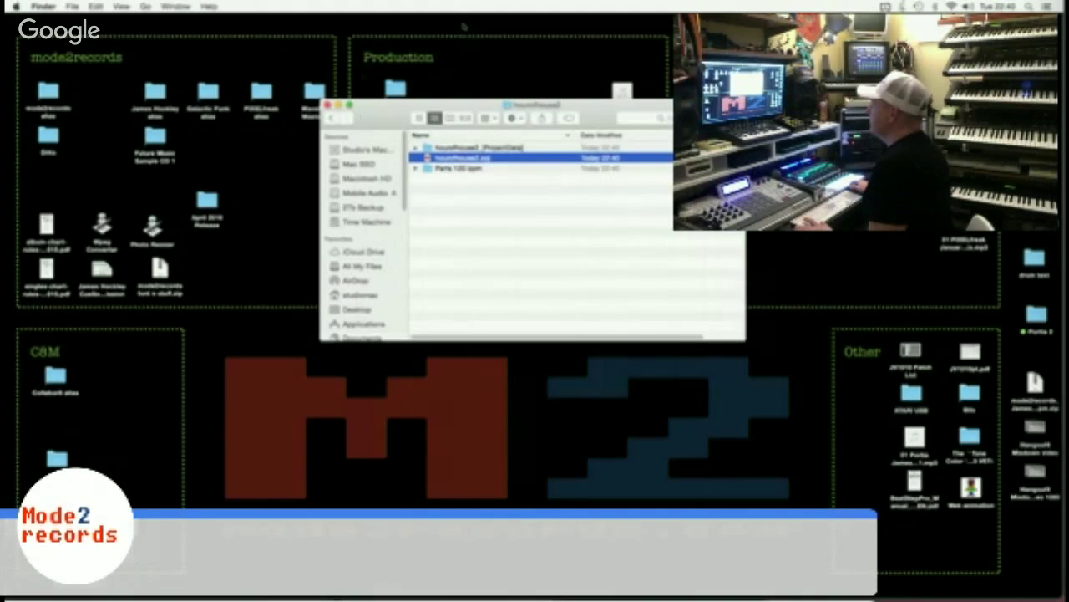
pyautogui.moveTo(482, 118); pyautogui.dragTo(272, 111)
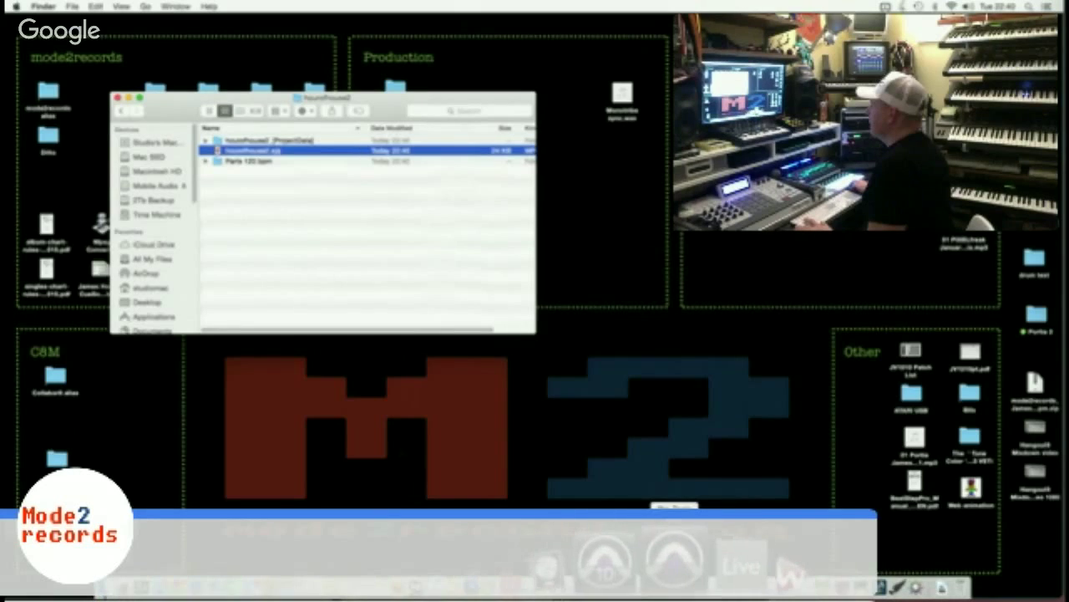
# Launch Pro Tools, dismissing the failed plug-ins dialog, and create a session from the "48k Blank 5" template.
pyautogui.click(673, 542)
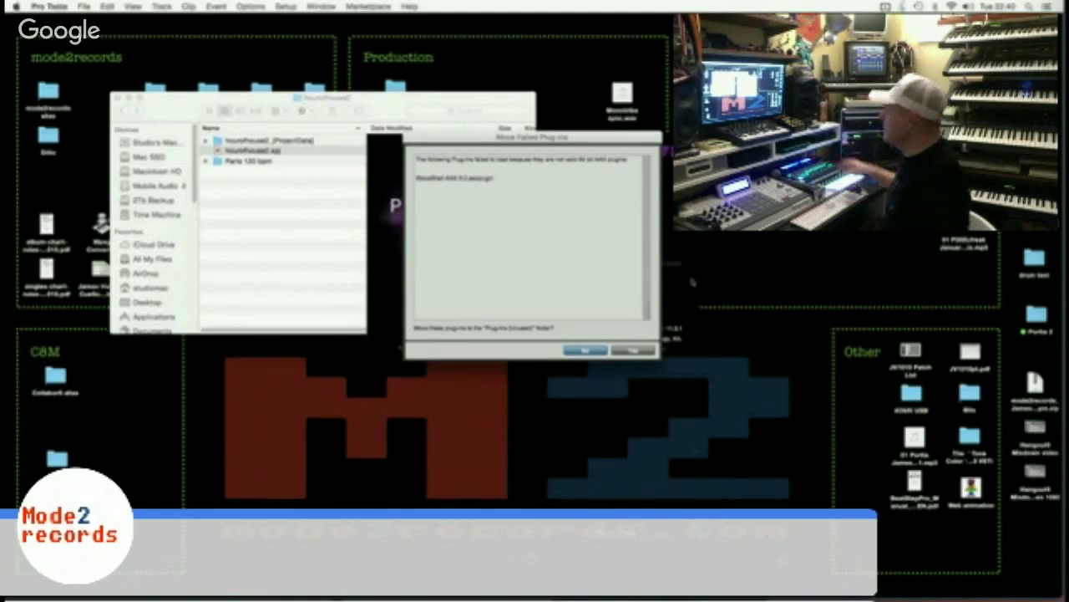
pyautogui.press('Return')
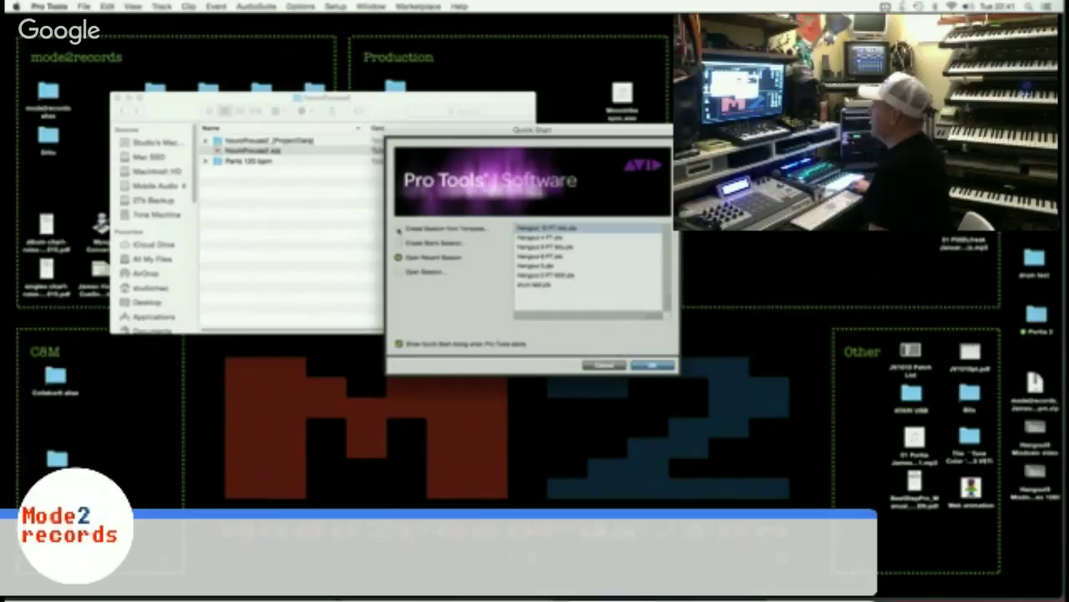
pyautogui.click(398, 228)
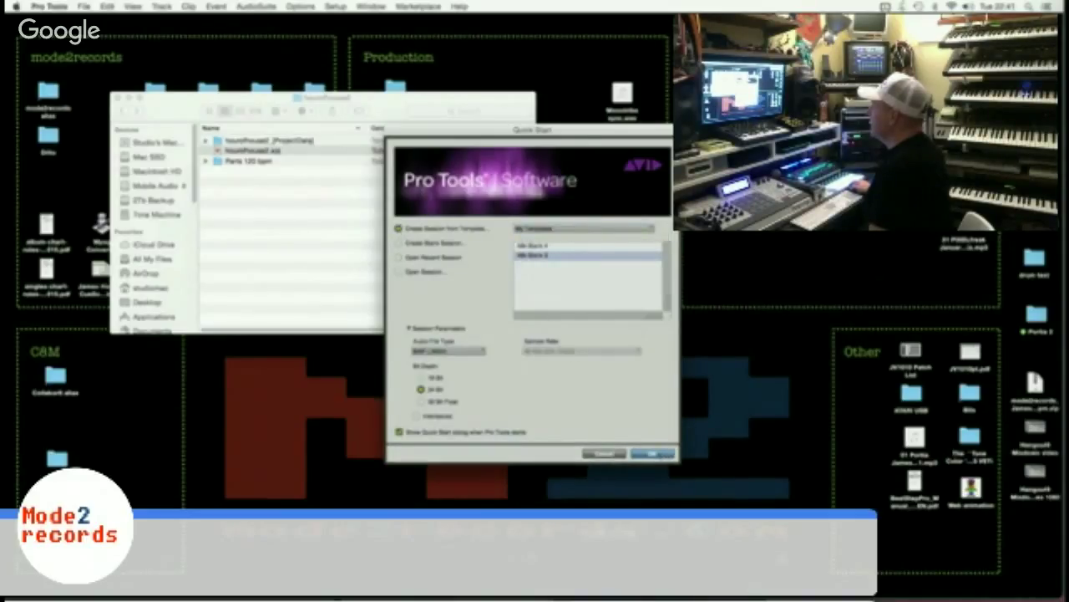
pyautogui.click(657, 454)
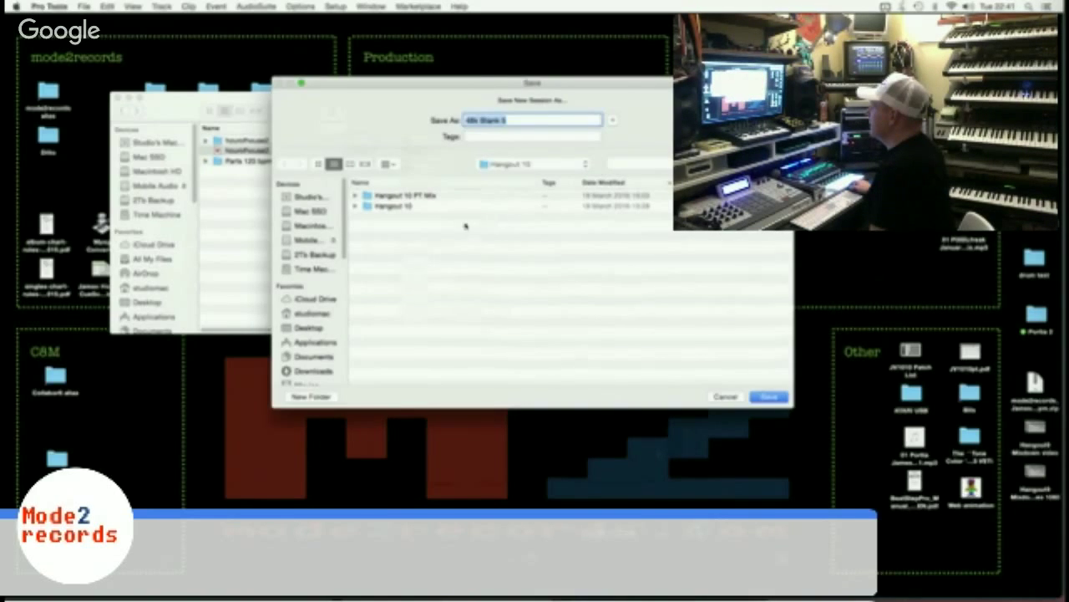
# Save the new session in the hourofhouse2 project folder under the name "Hourof house PT MIX".
pyautogui.click(520, 165)
pyautogui.click(510, 174)
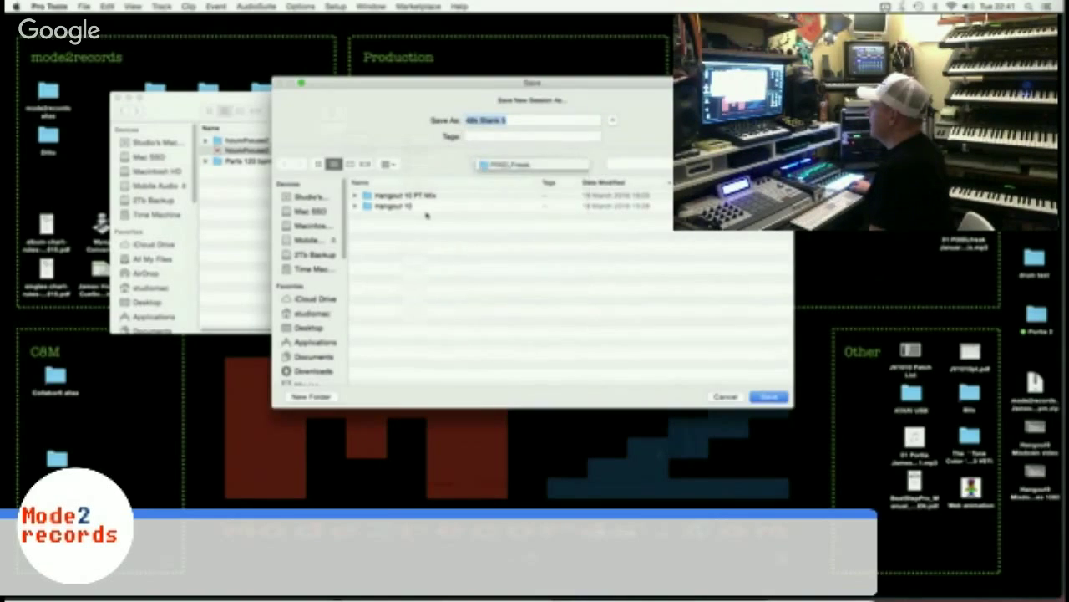
pyautogui.doubleClick(401, 196)
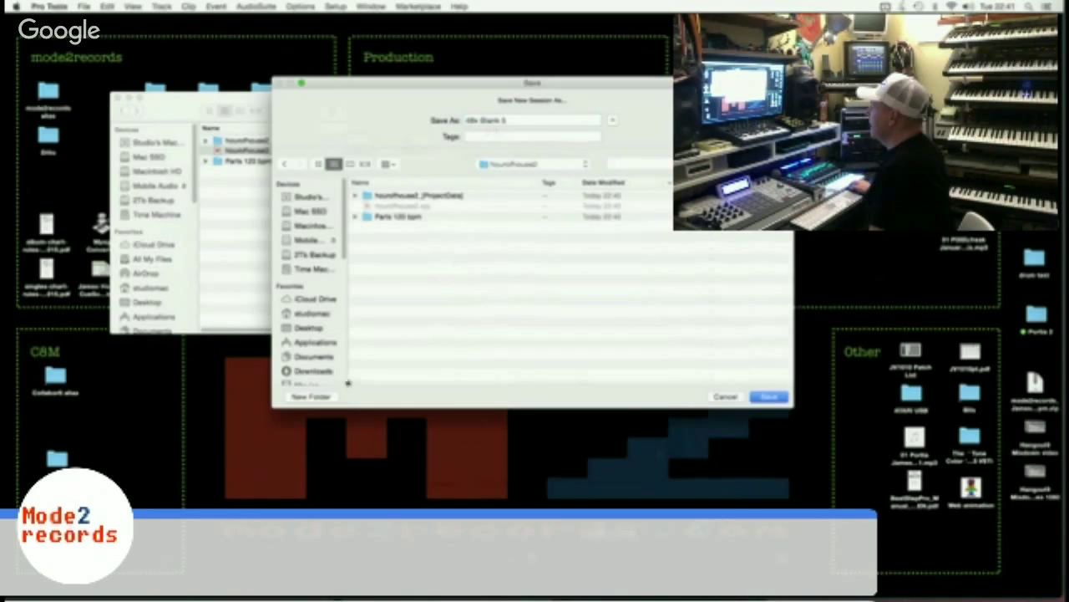
pyautogui.tripleClick(517, 119)
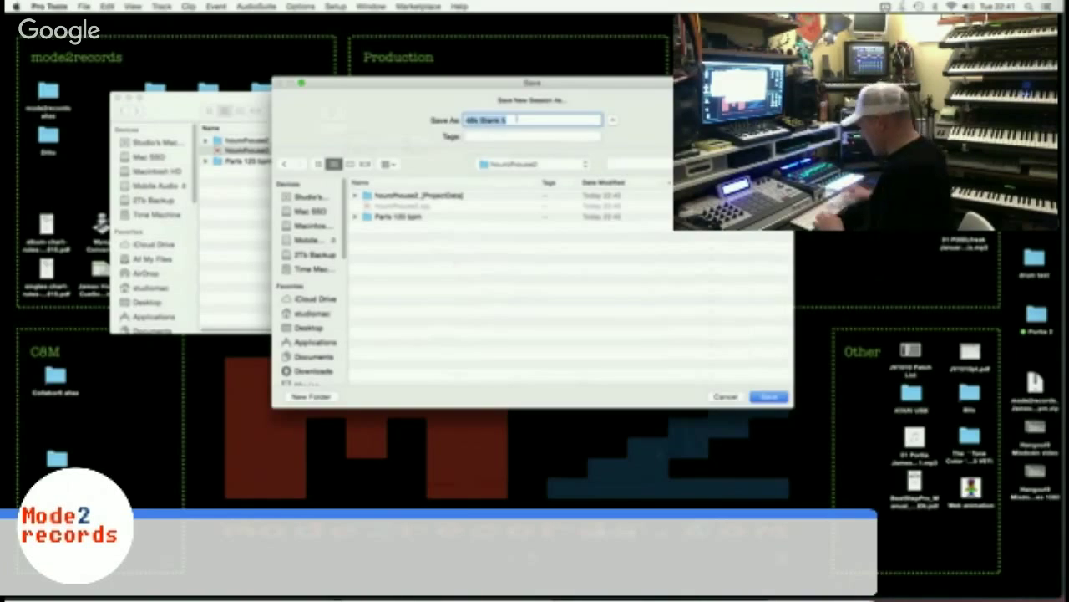
pyautogui.write('hHoundHouse')
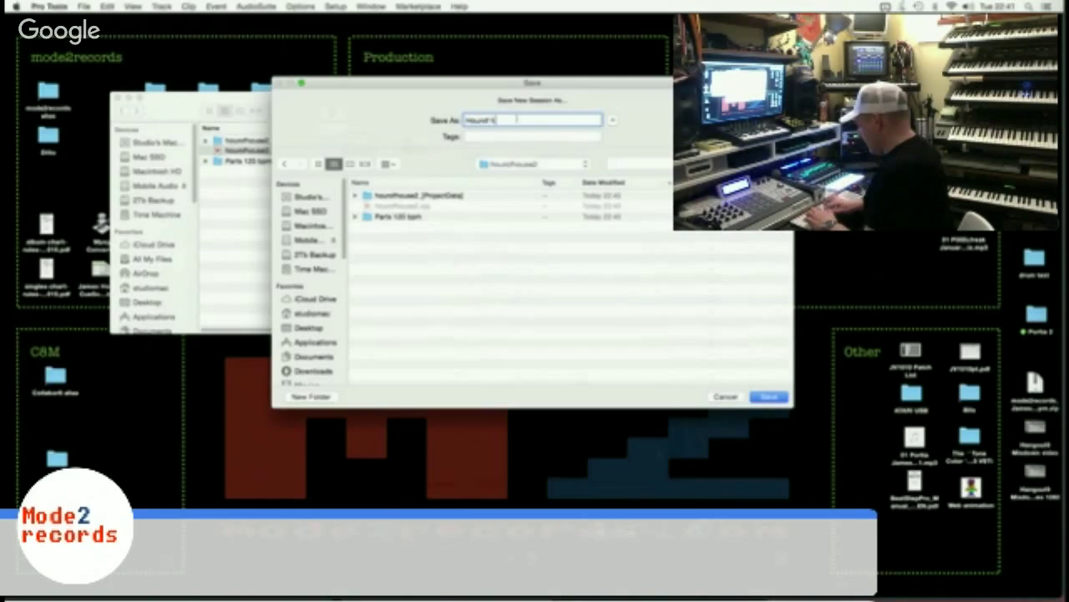
pyautogui.write(' 2')
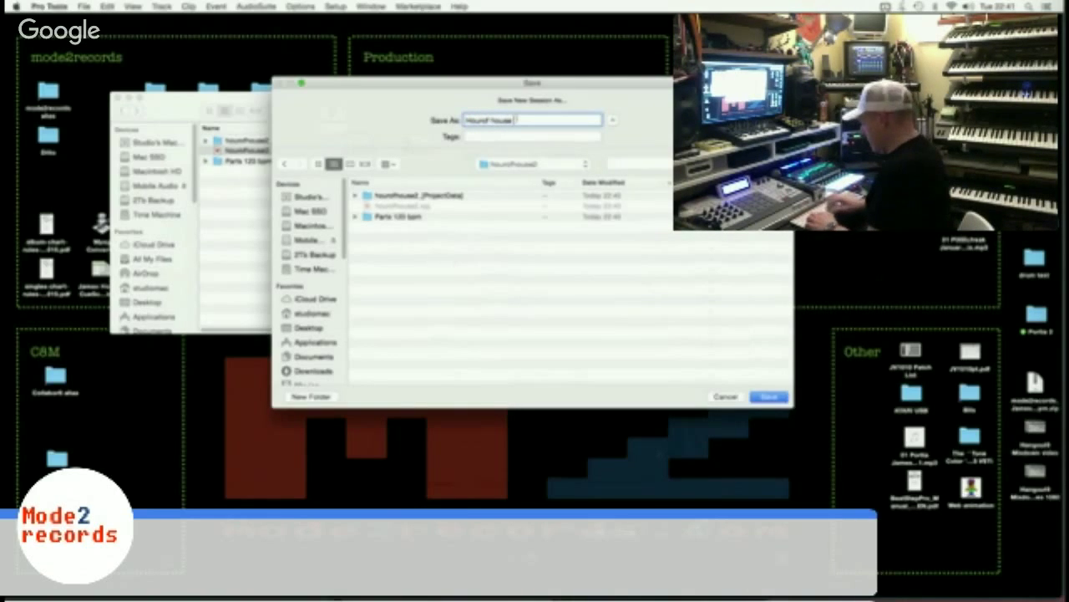
pyautogui.write('T MIX')
pyautogui.press('Return')
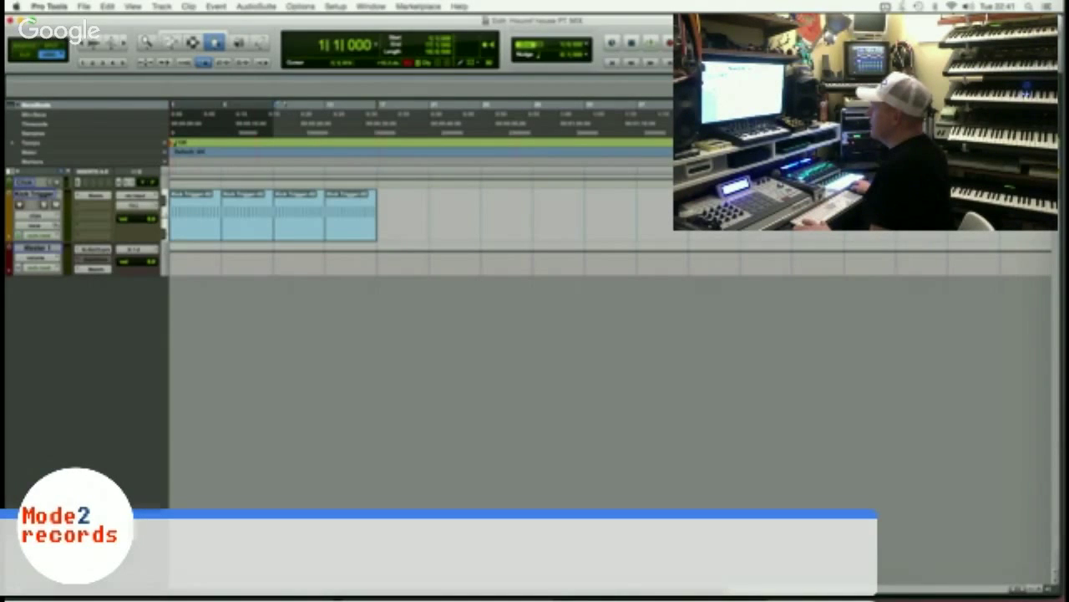
# Inspect the SSL bus compressor and the last insert on the master track, closing the plug-in window.
pyautogui.click(37, 194)
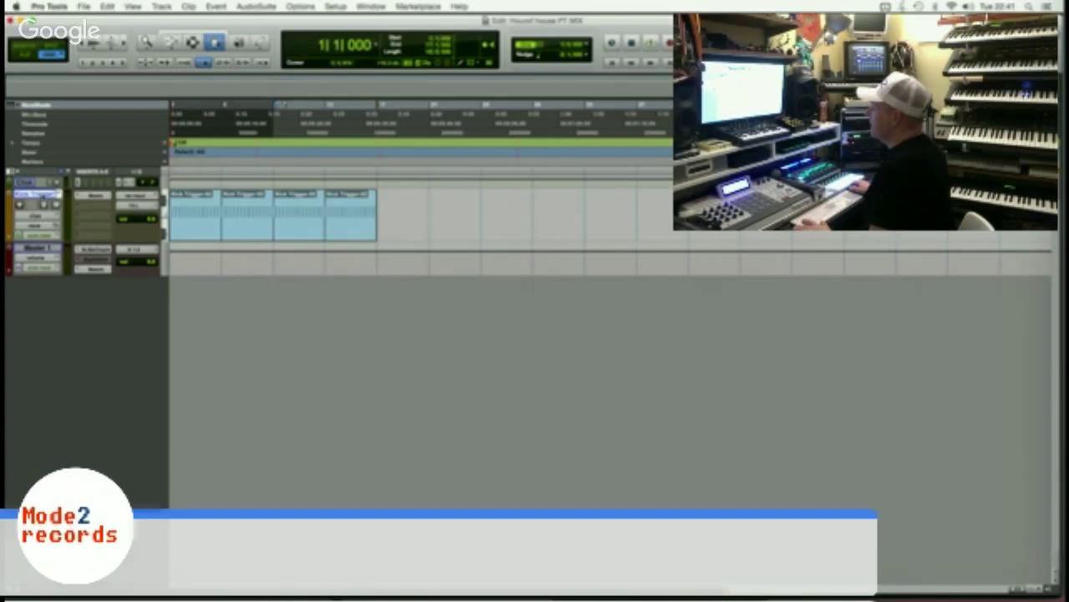
pyautogui.click(94, 249)
pyautogui.click(94, 248)
pyautogui.click(86, 250)
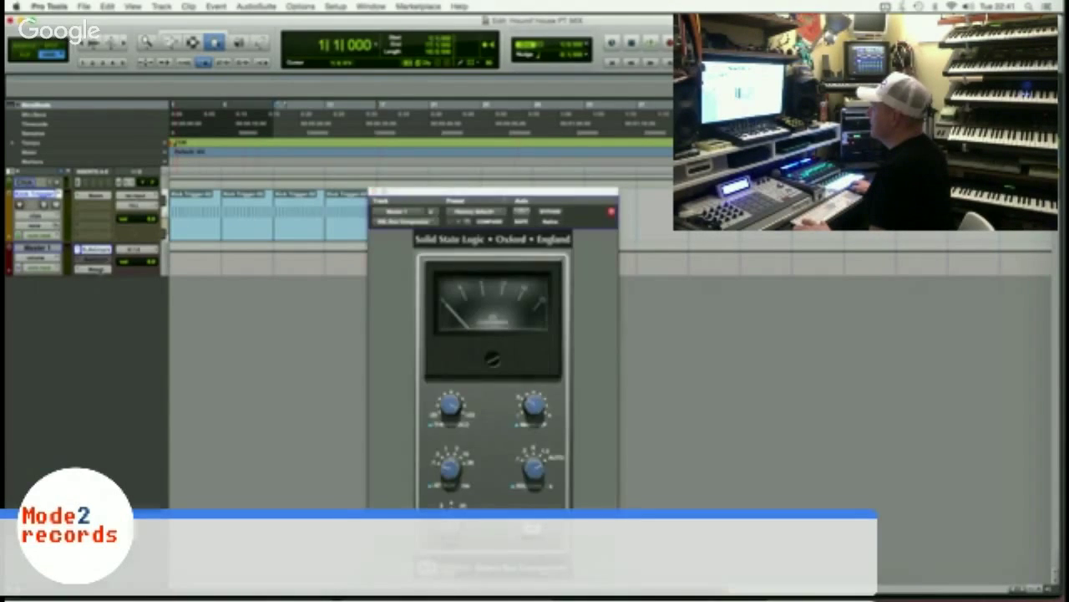
pyautogui.click(94, 269)
pyautogui.click(375, 192)
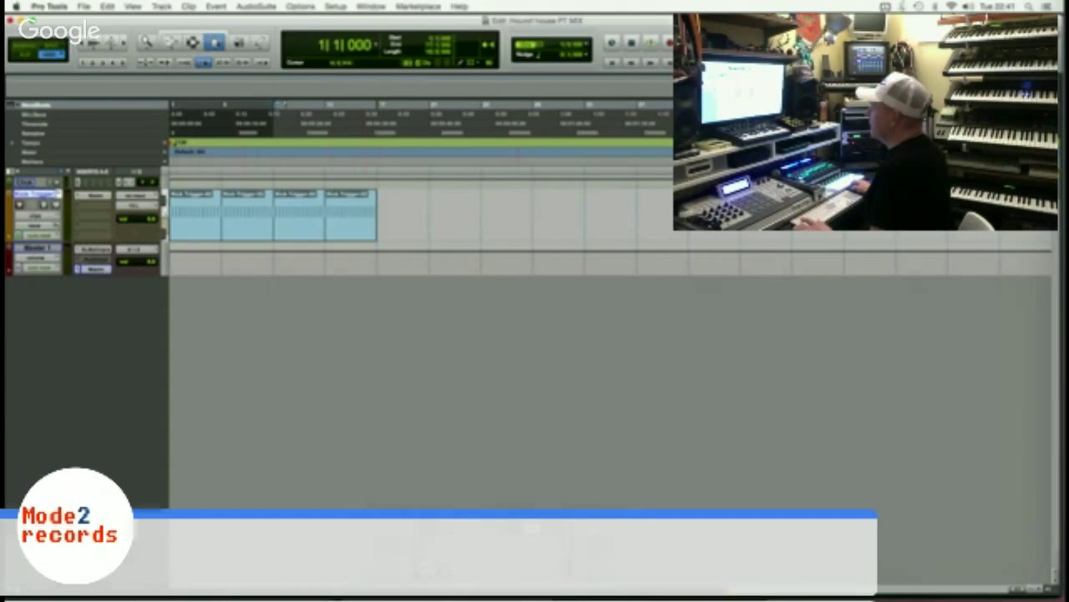
# Check the master track's second insert and its active state, and view the Boom instrument on the Kick Trigger track.
pyautogui.click(95, 259)
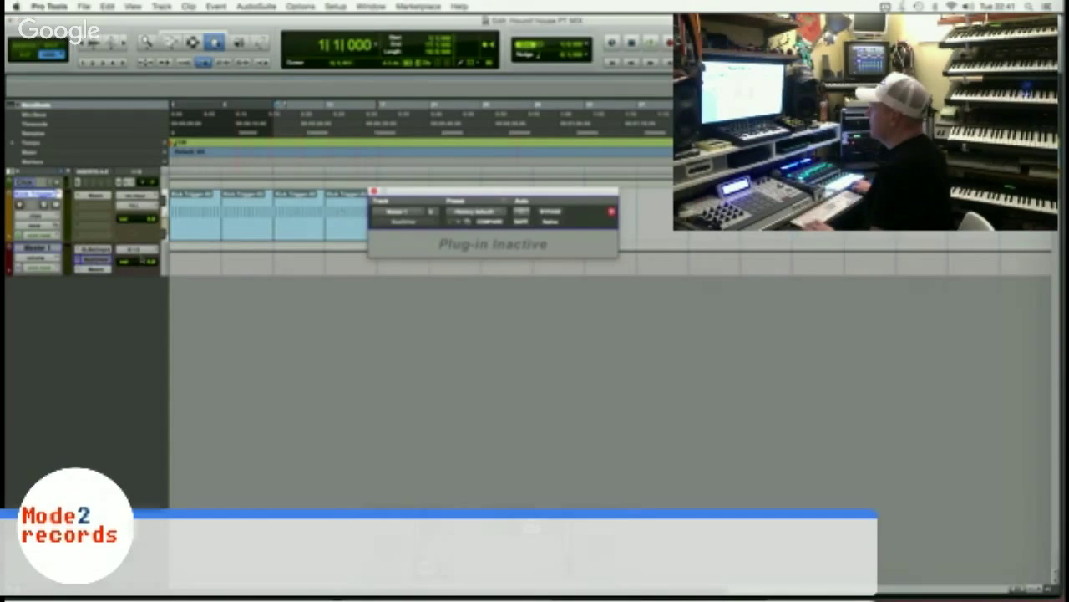
pyautogui.click(96, 259)
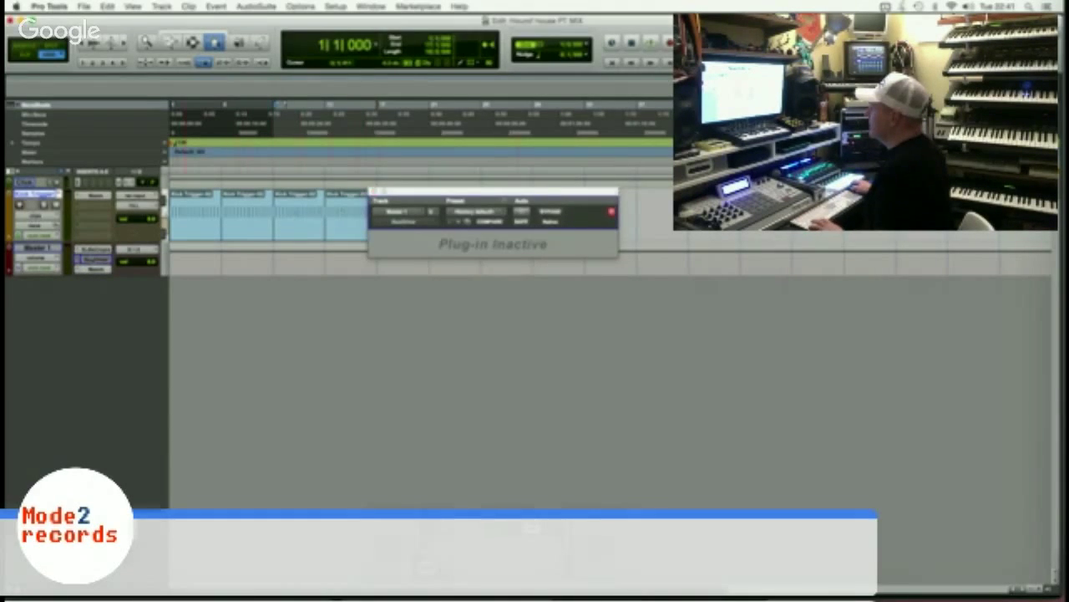
pyautogui.keyDown('ctrl'); pyautogui.keyDown('super'); pyautogui.click(93, 260); pyautogui.keyUp('super'); pyautogui.keyUp('ctrl')
pyautogui.keyDown('ctrl'); pyautogui.keyDown('super'); pyautogui.click(94, 259); pyautogui.keyUp('super'); pyautogui.keyUp('ctrl')
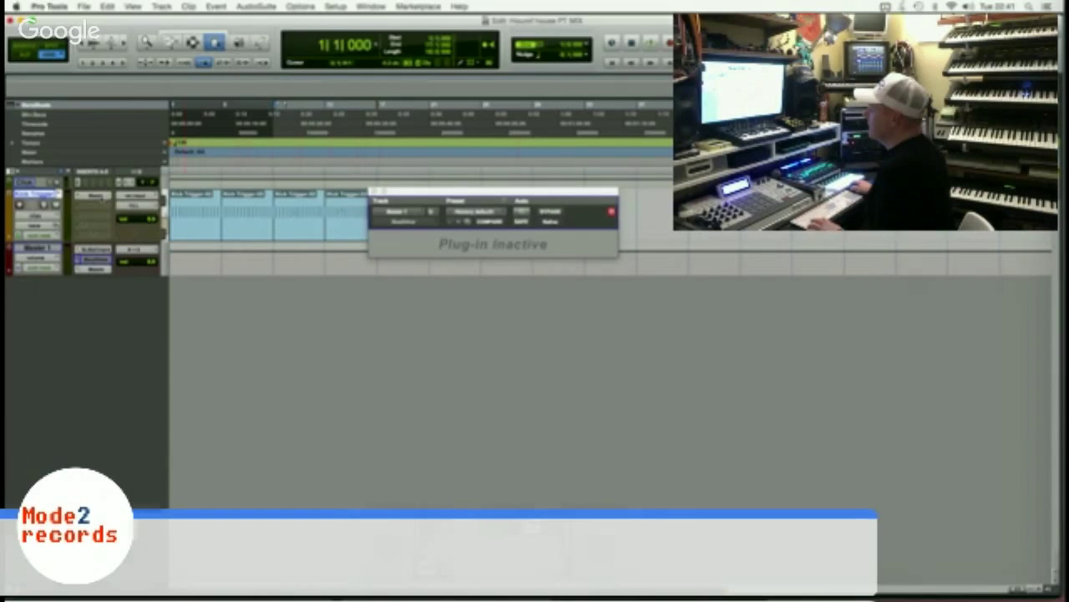
pyautogui.click(98, 196)
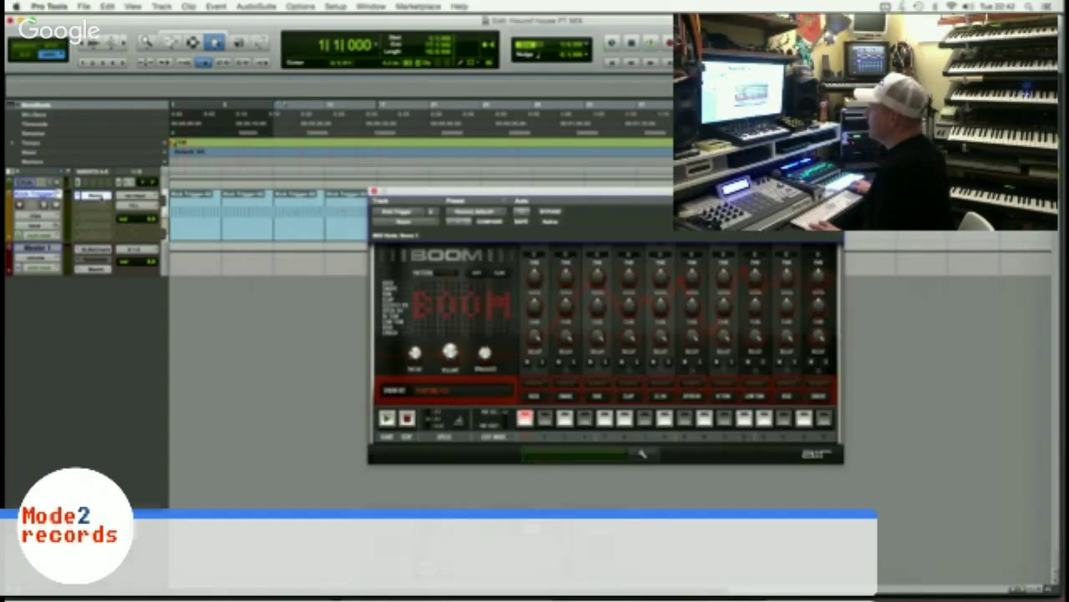
pyautogui.click(374, 191)
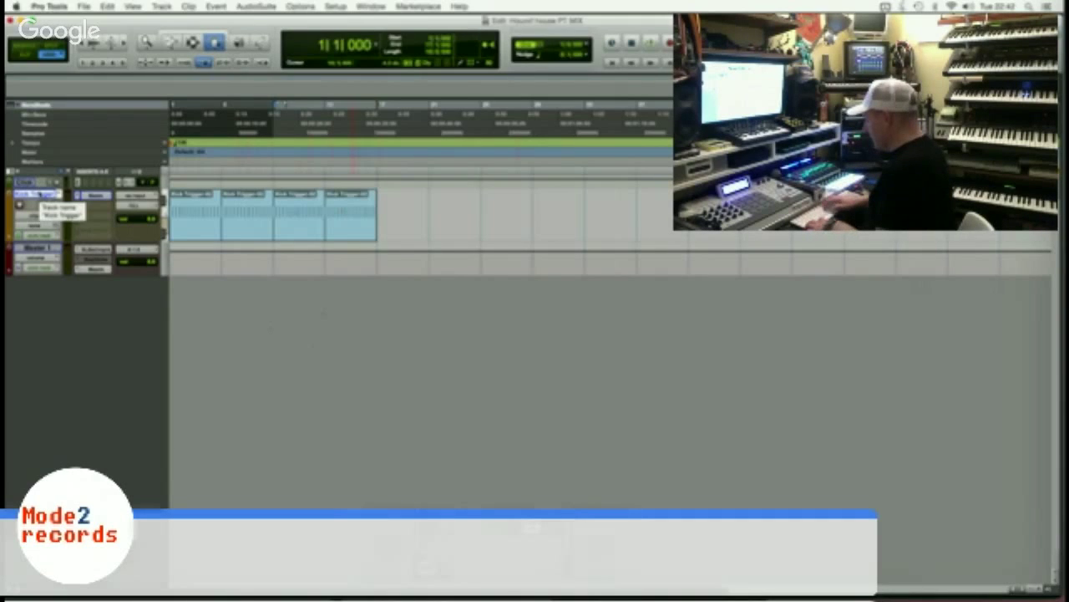
# Import all WAV files from the "Parts 120 bpm" folder as copied clips, each on a new track at session start.
pyautogui.press('super+shift+i')
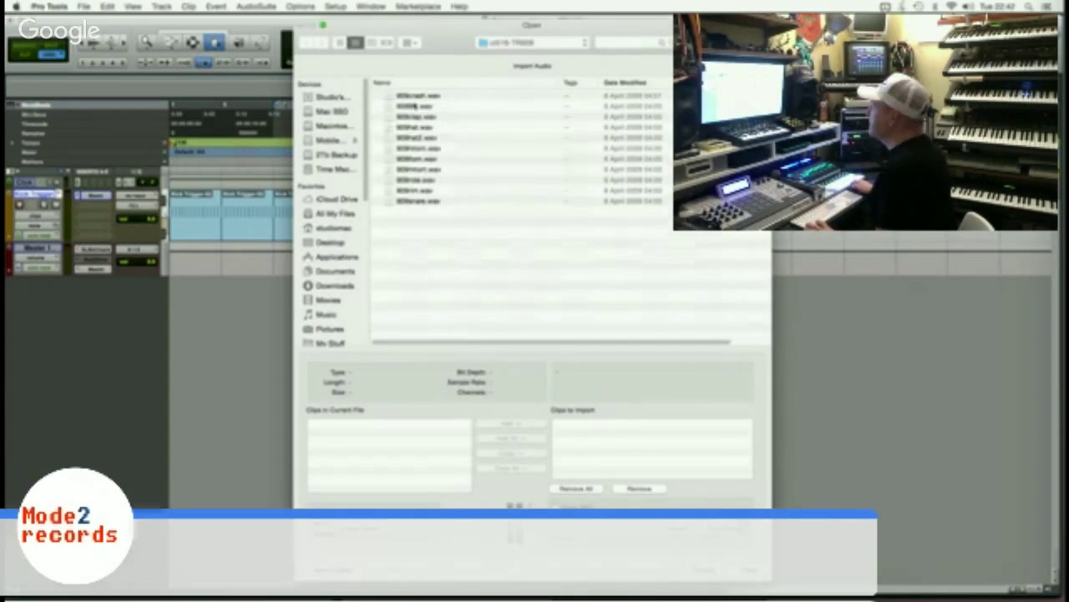
pyautogui.click(514, 45)
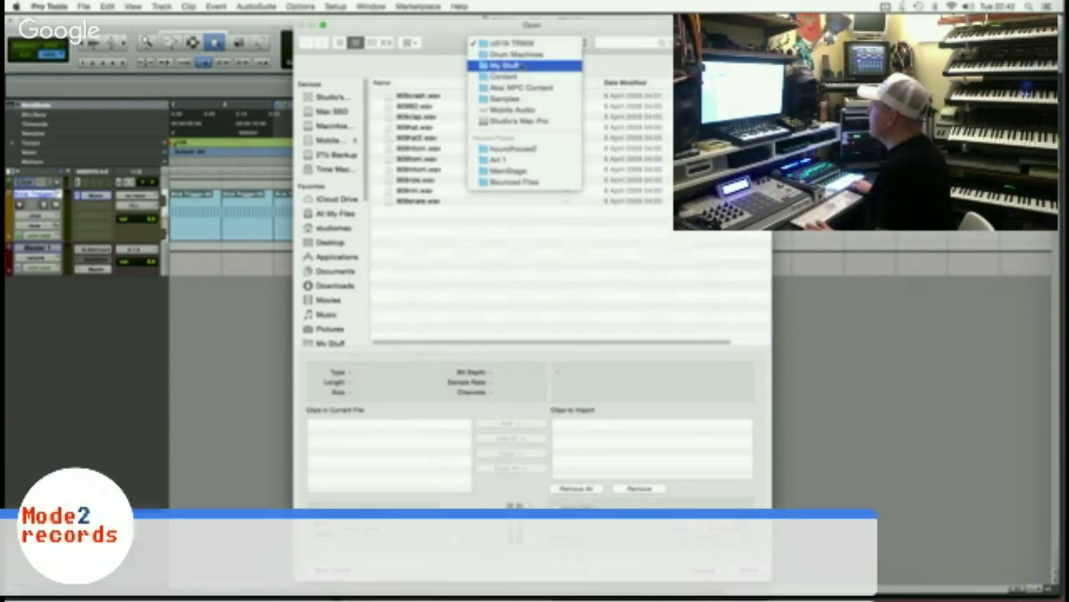
pyautogui.click(552, 155)
pyautogui.doubleClick(429, 127)
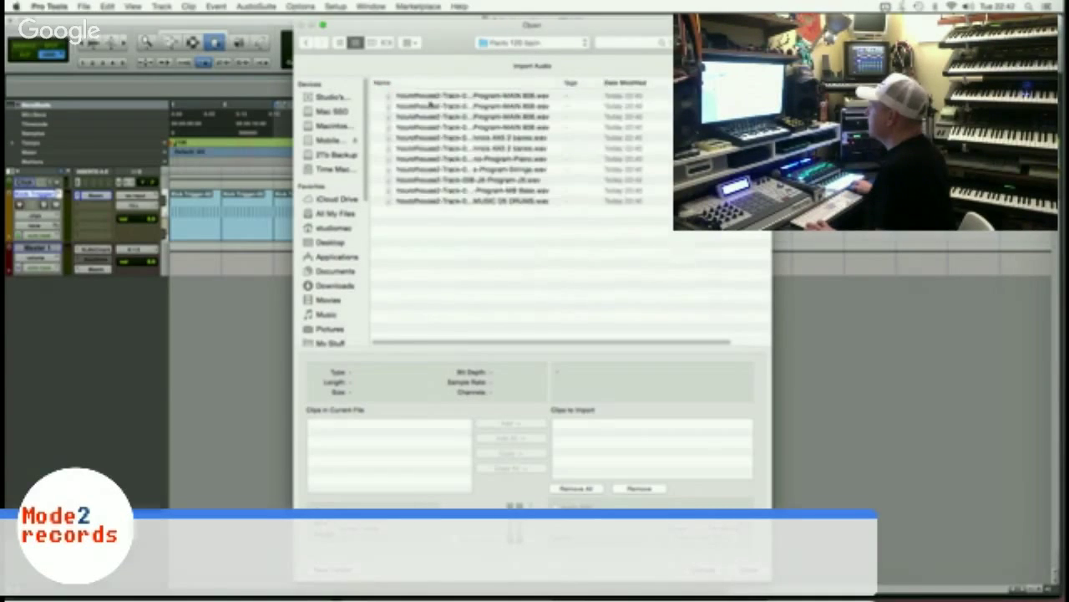
pyautogui.click(430, 99)
pyautogui.keyDown('shift'); pyautogui.click(448, 201); pyautogui.keyUp('shift')
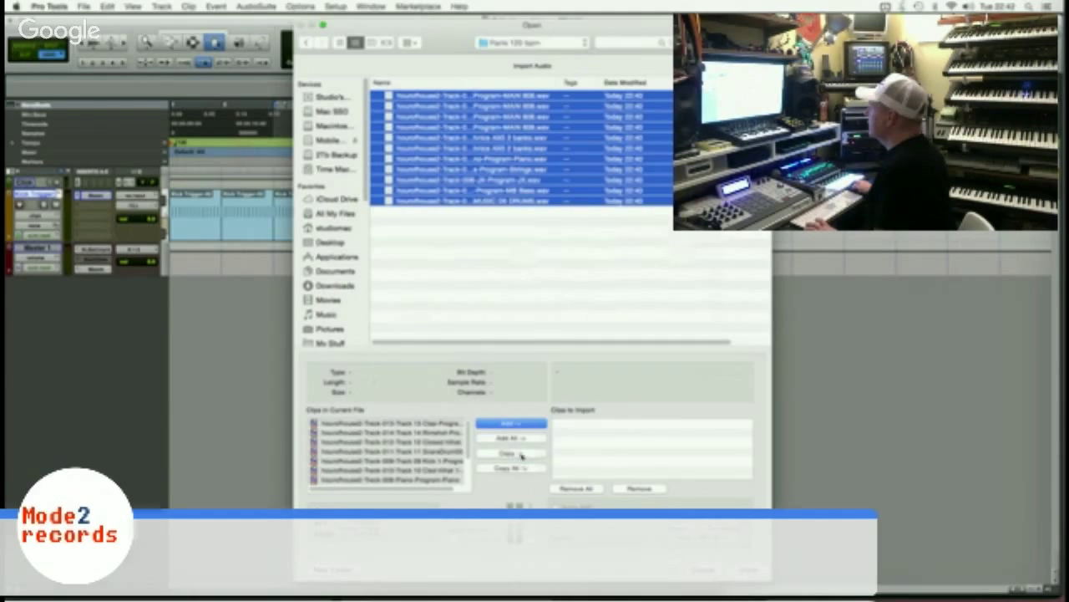
pyautogui.click(521, 455)
pyautogui.click(746, 569)
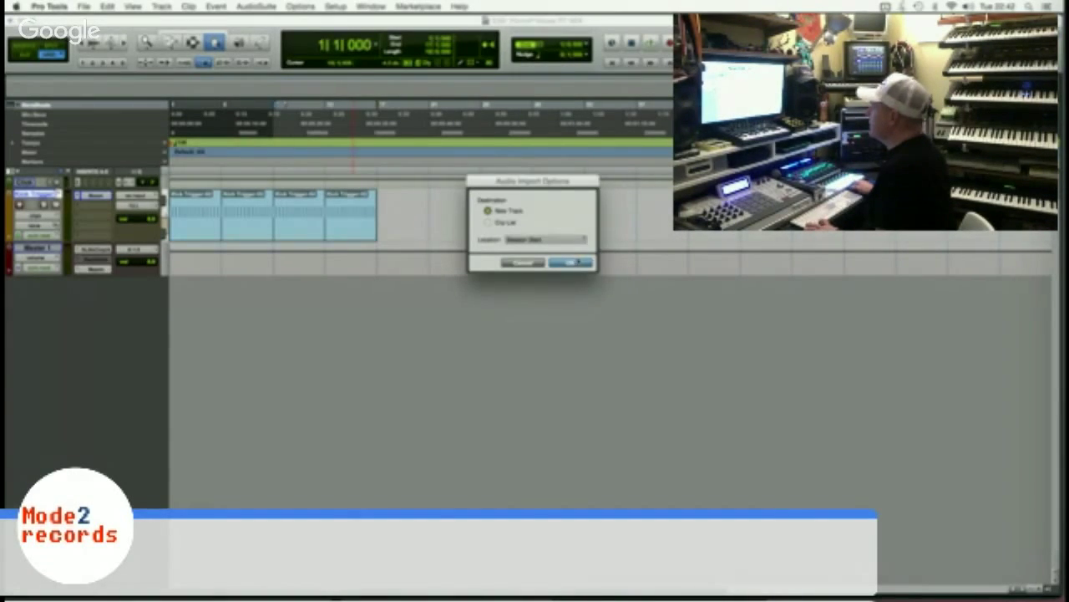
pyautogui.click(573, 261)
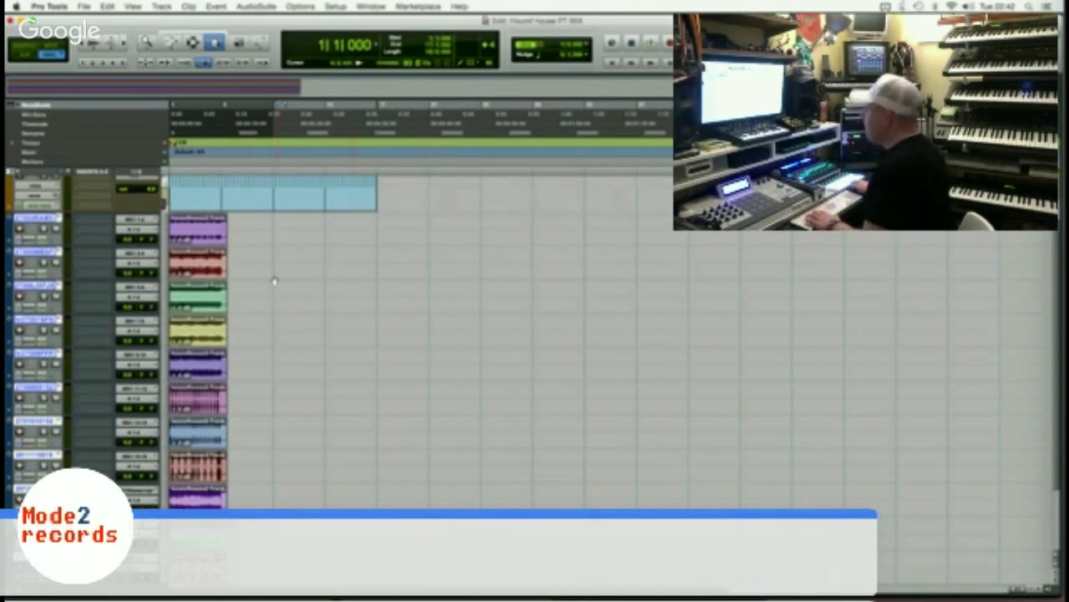
# Audition the first imported audio track in solo and rename it Conga.
pyautogui.press('t')
pyautogui.press('t')
pyautogui.press('t')
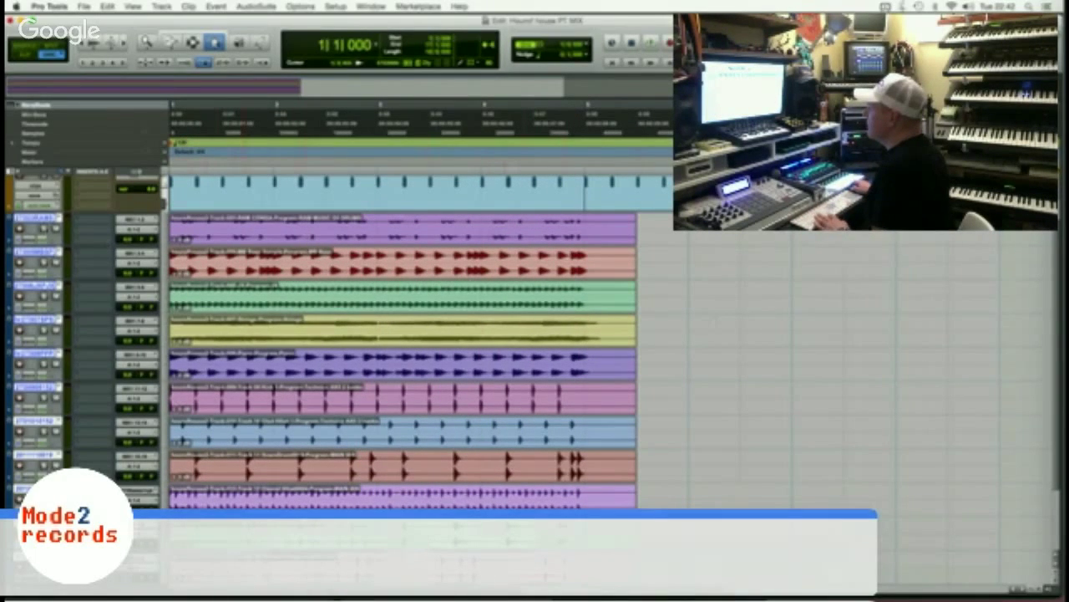
pyautogui.press('space')
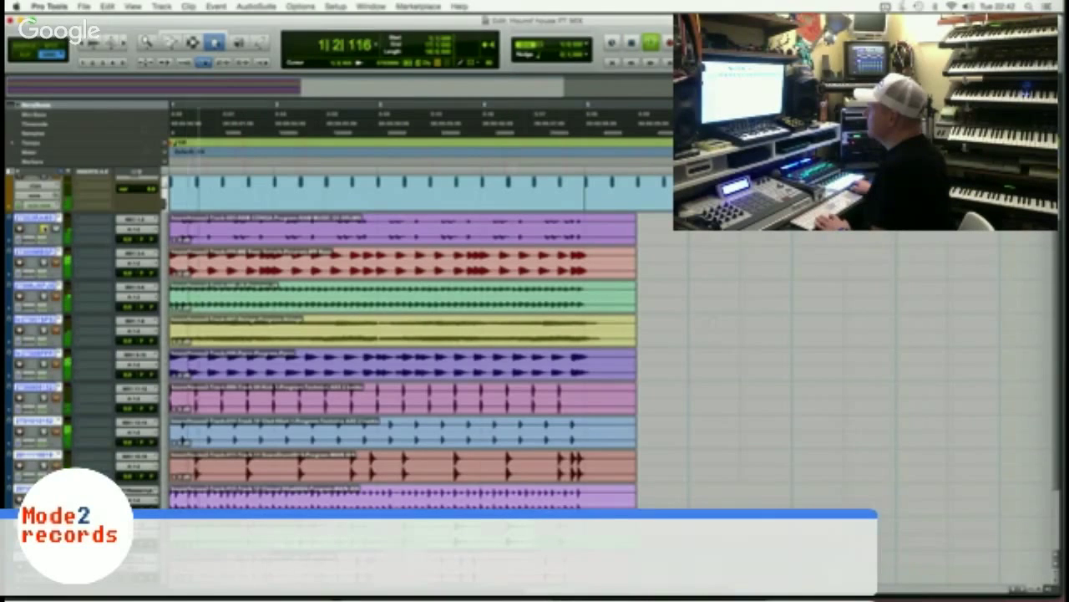
pyautogui.doubleClick(40, 219)
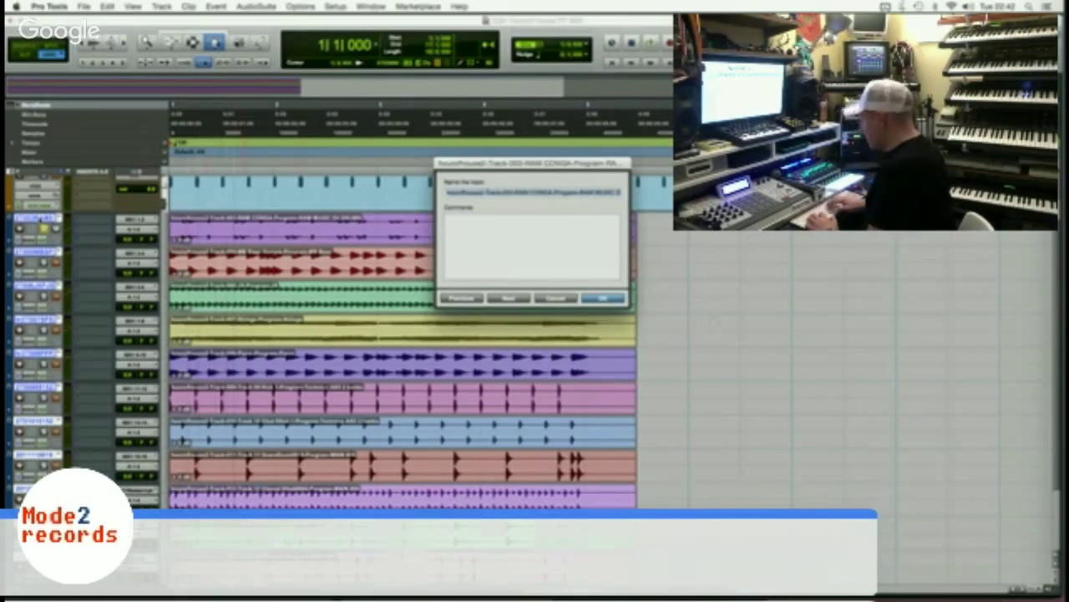
pyautogui.write('CONGA')
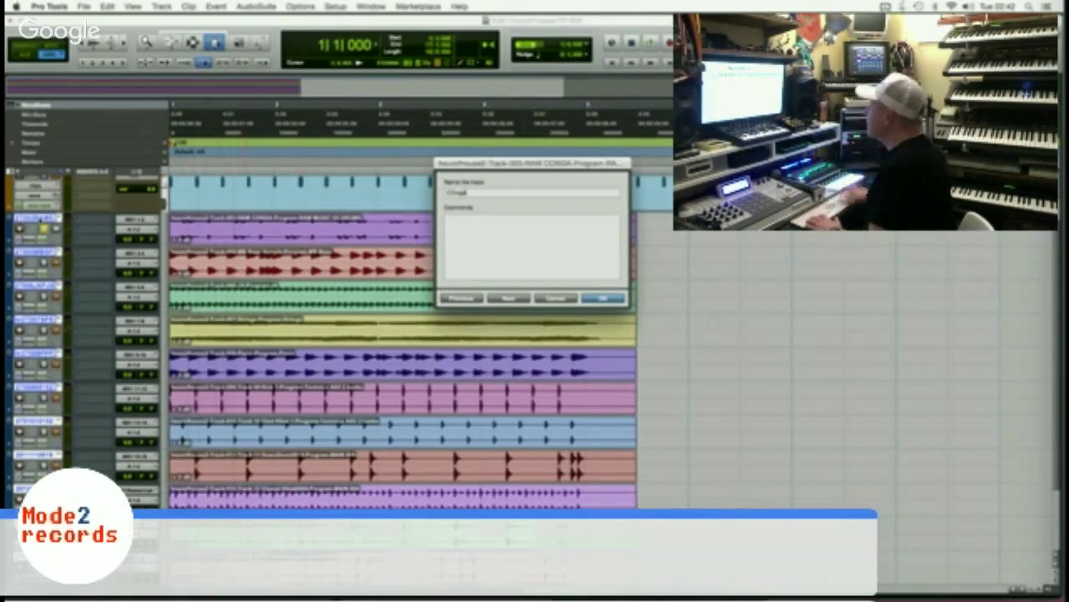
pyautogui.press('Return')
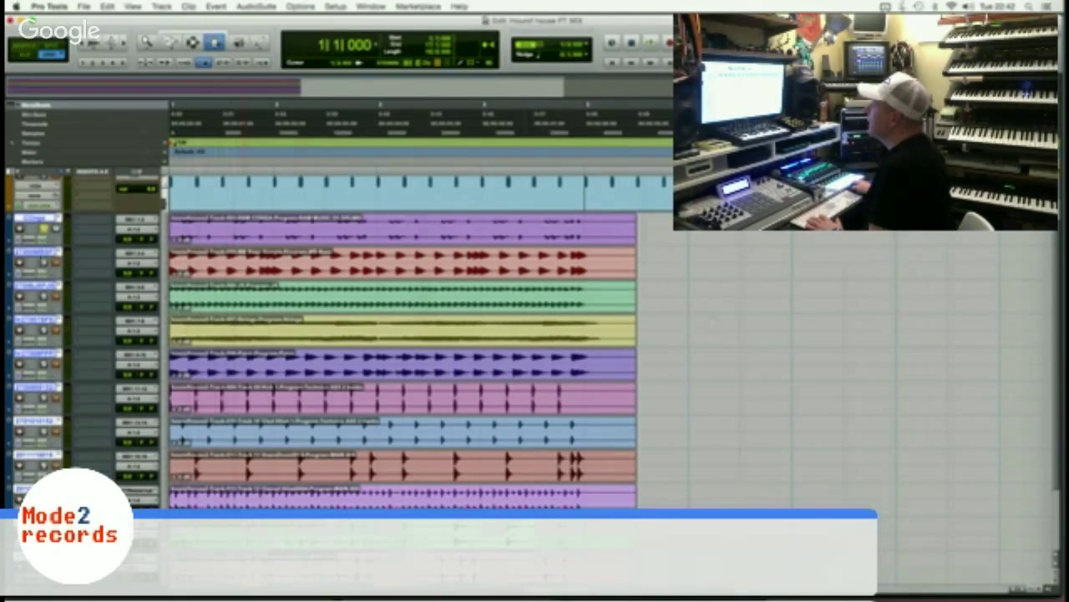
# Move the solo from the Conga track to the second imported track, audition it and rename it Bass.
pyautogui.click(43, 251)
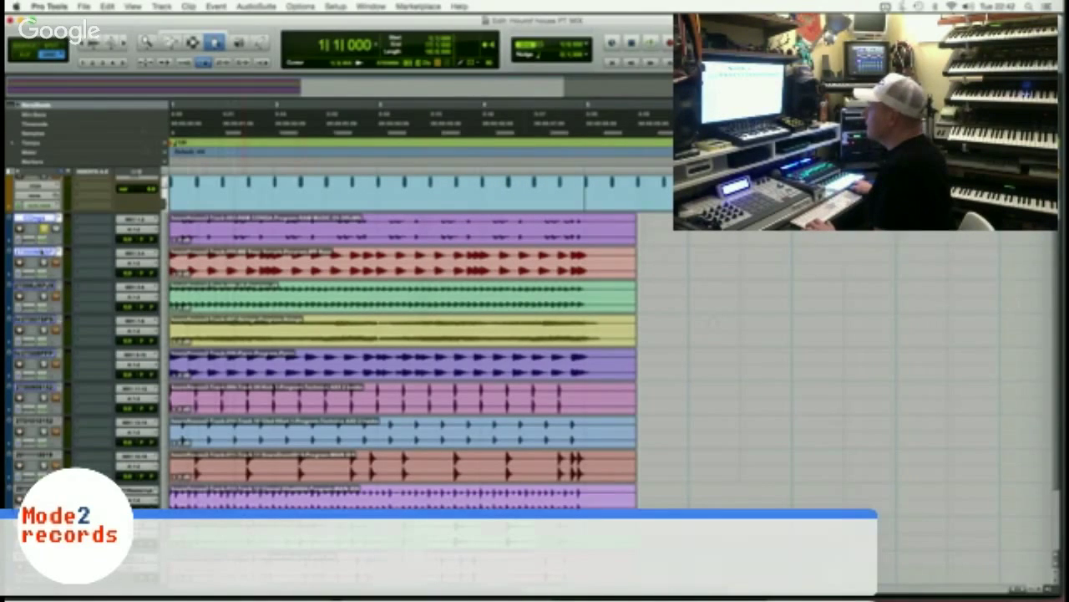
pyautogui.click(37, 285)
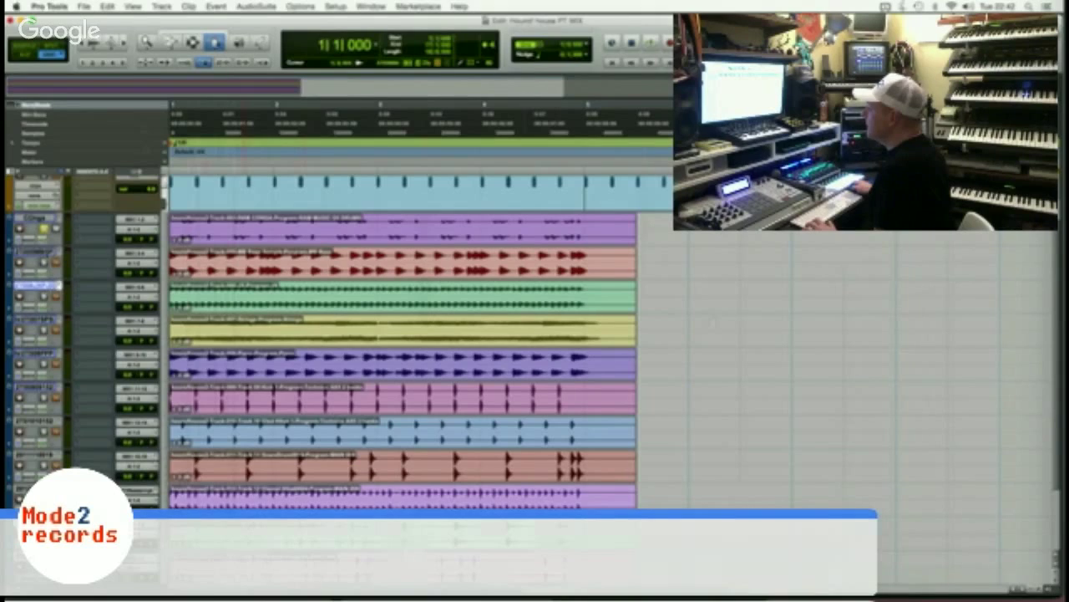
pyautogui.click(37, 252)
pyautogui.click(44, 262)
pyautogui.press('space')
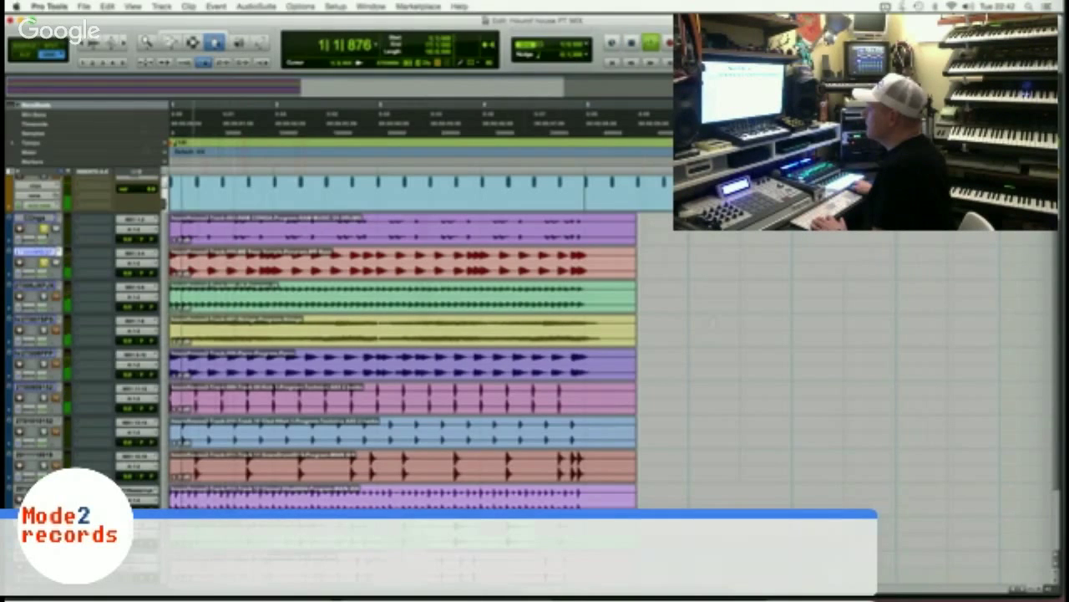
pyautogui.click(44, 228)
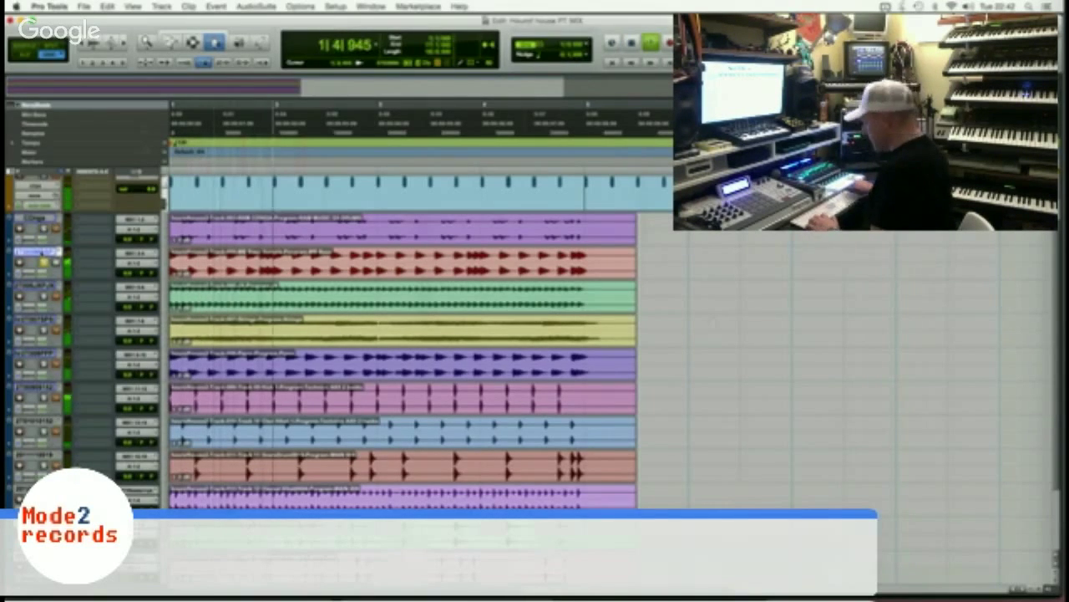
pyautogui.press('space')
pyautogui.doubleClick(42, 253)
pyautogui.write('Bass')
pyautogui.press('Return')
# Solo the third imported track in place of Bass and rename it JX.
pyautogui.scroll(-1, 402, 342)
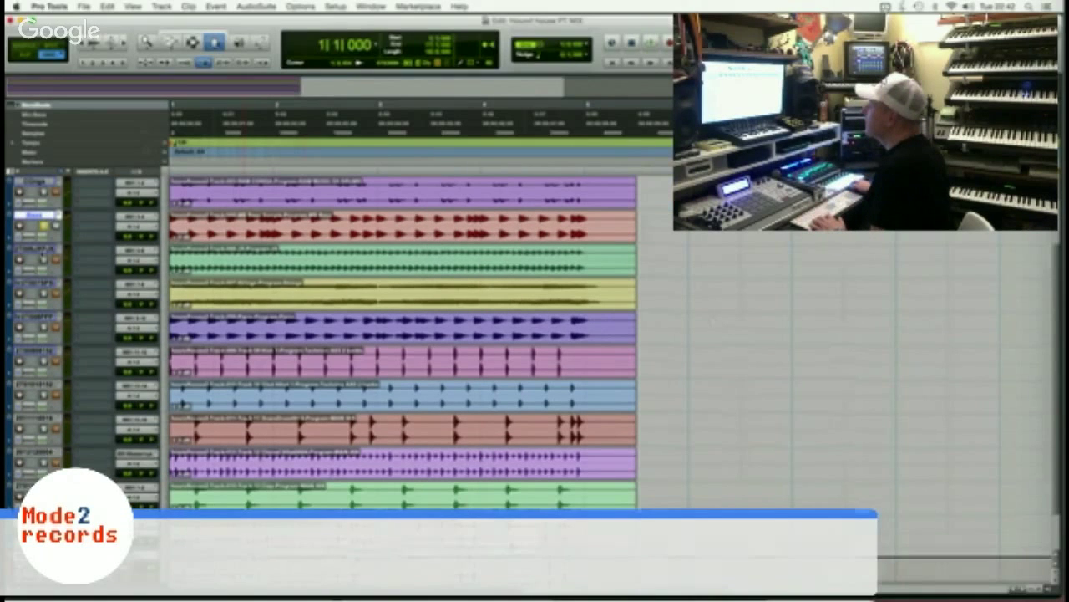
pyautogui.hotkey('shift', 's')
pyautogui.click(44, 259)
pyautogui.doubleClick(42, 248)
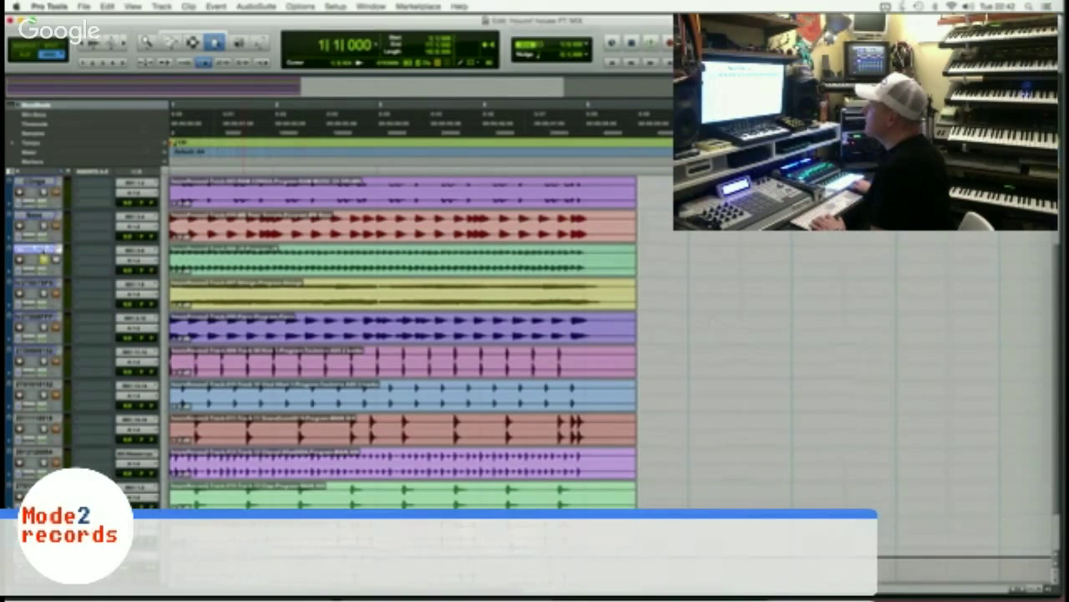
pyautogui.write('JX')
pyautogui.press('Return')
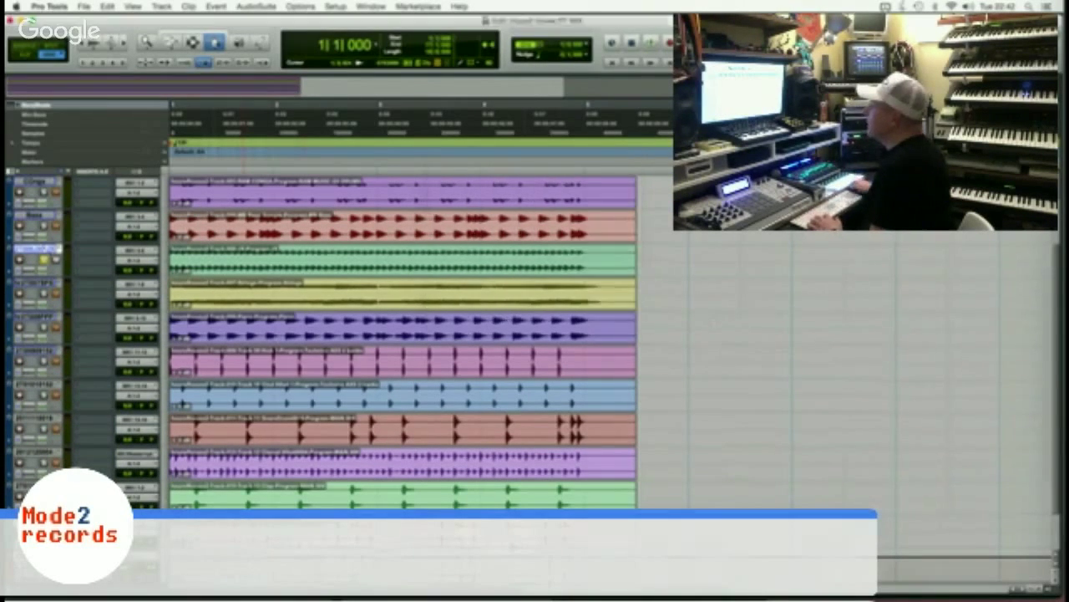
# Rename the fourth imported track Strings and audition it in solo.
pyautogui.doubleClick(38, 282)
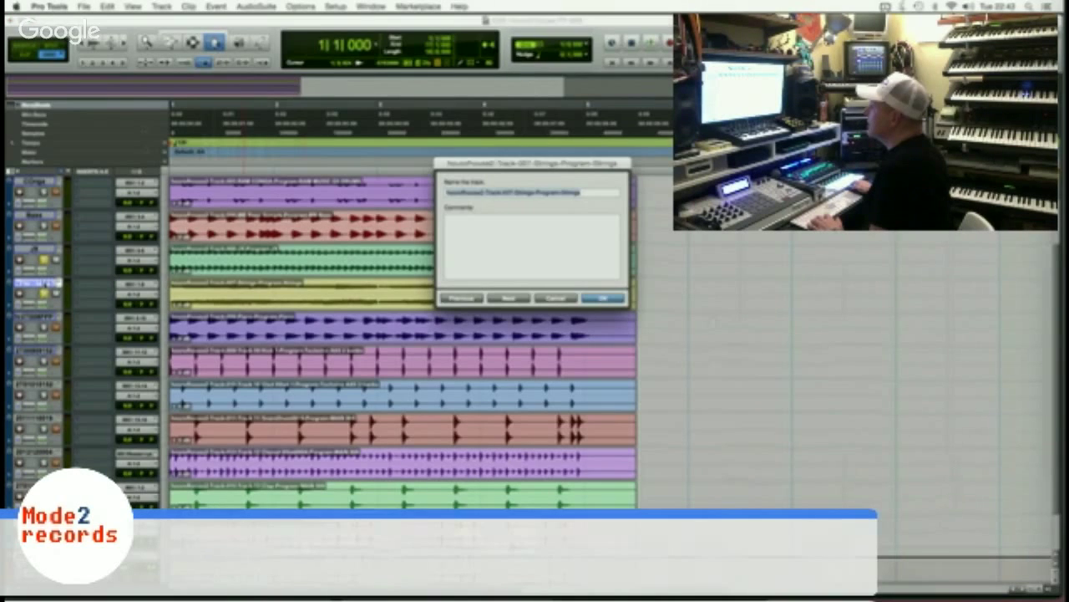
pyautogui.write('S')
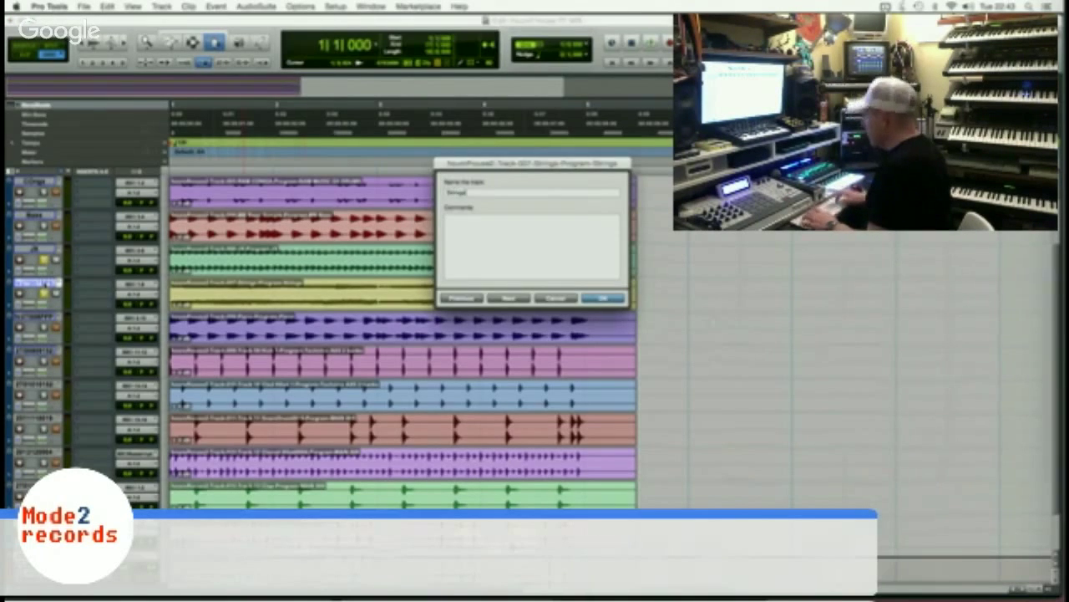
pyautogui.press('Return')
pyautogui.press('space')
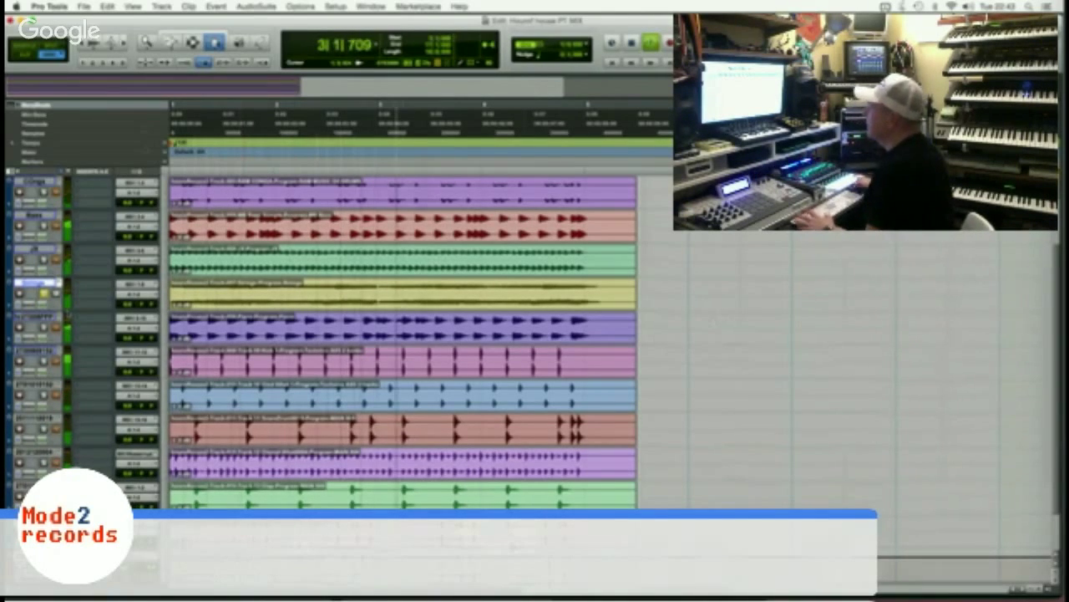
# Move the solo from Strings to the fifth imported track, audition it and rename it Piano.
pyautogui.press('space')
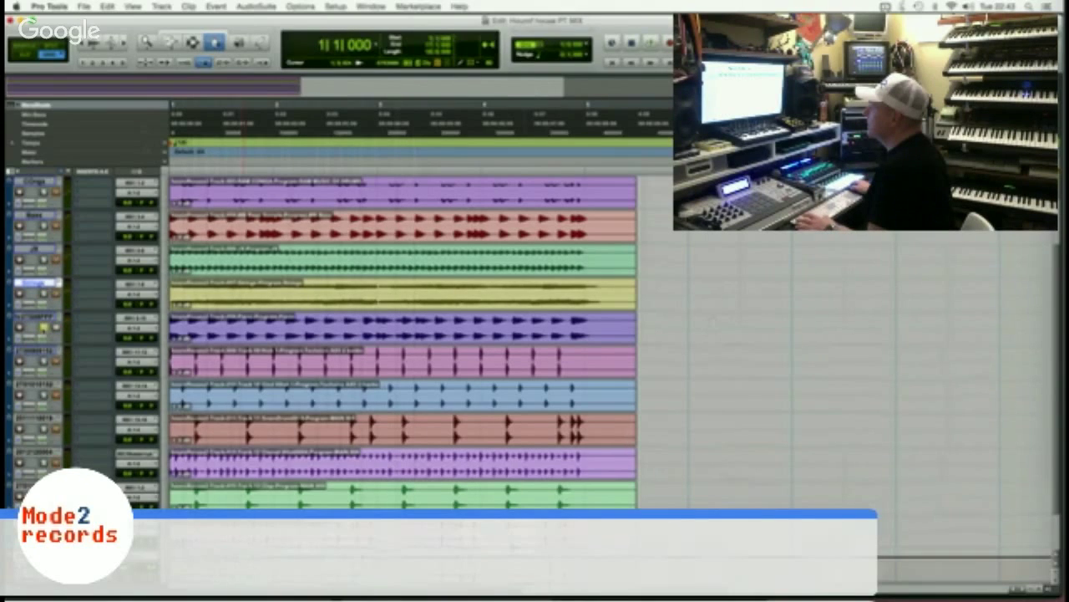
pyautogui.press('space')
pyautogui.doubleClick(36, 317)
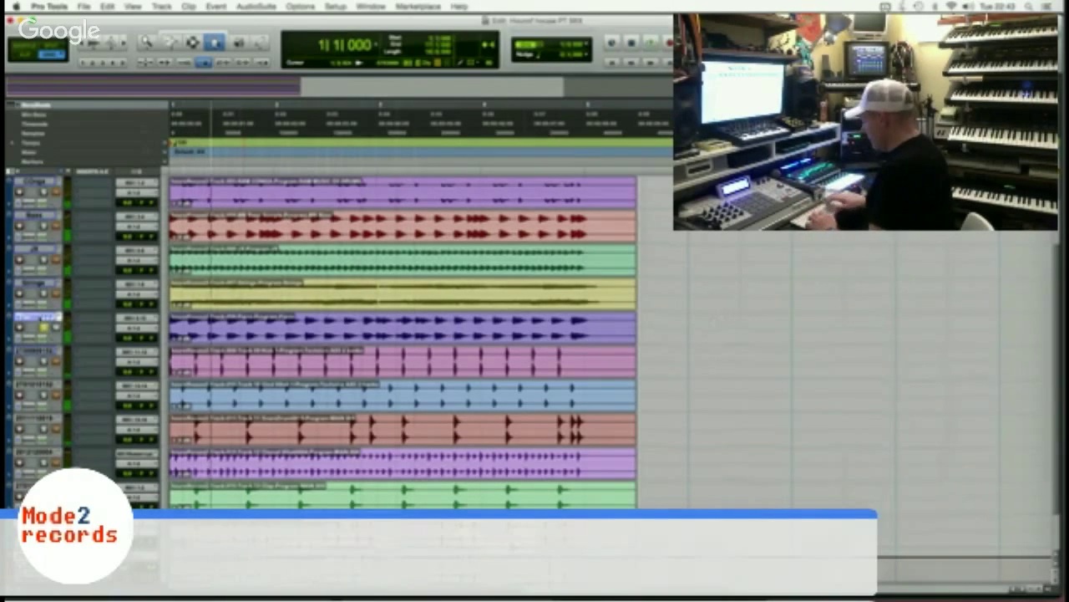
pyautogui.write('Piano')
pyautogui.press('Return')
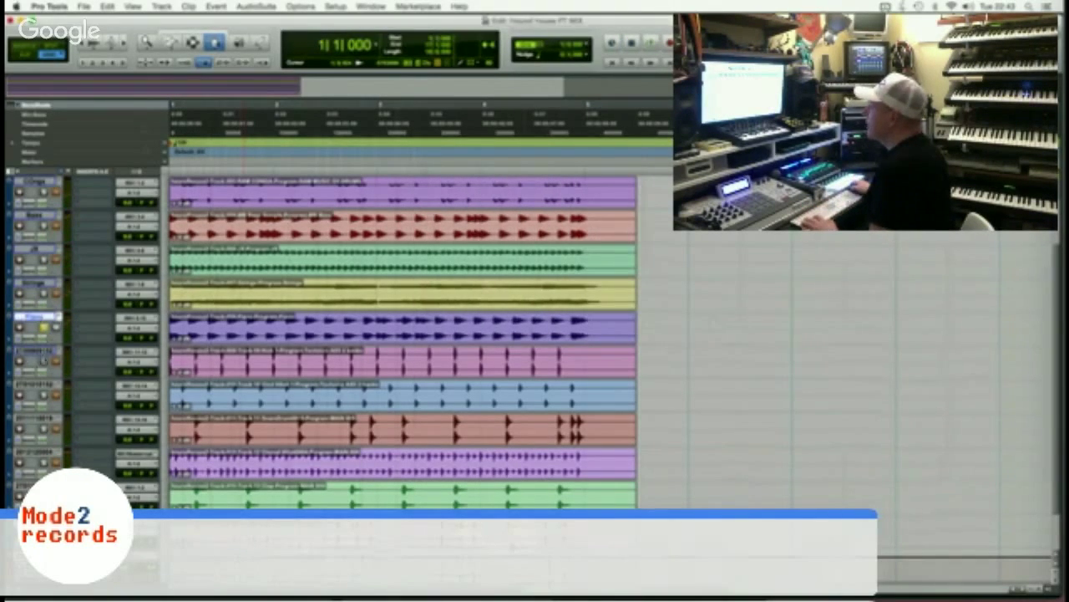
pyautogui.doubleClick(53, 351)
pyautogui.press('BackSpace')
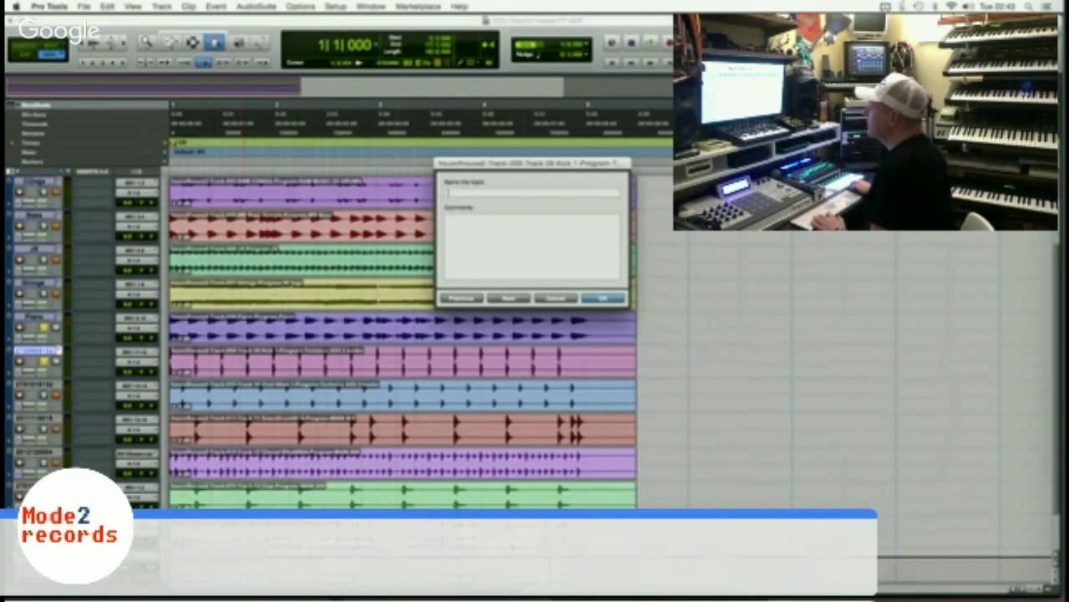
pyautogui.click(561, 298)
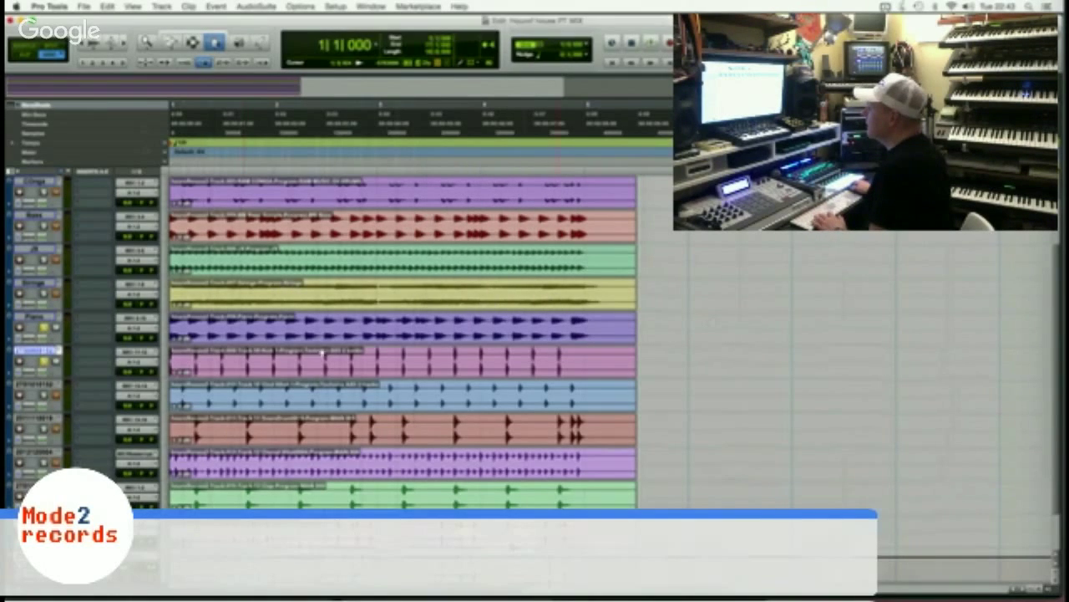
# Audition the sixth imported track and rename it Kick.
pyautogui.press('space')
pyautogui.press('space')
pyautogui.doubleClick(43, 351)
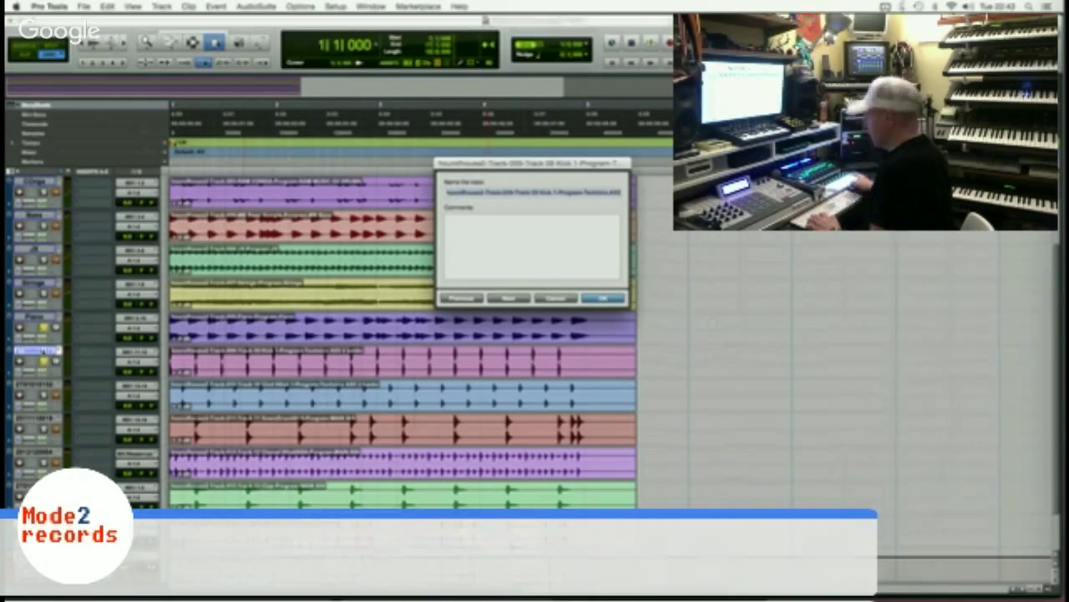
pyautogui.write('Kick')
pyautogui.press('Return')
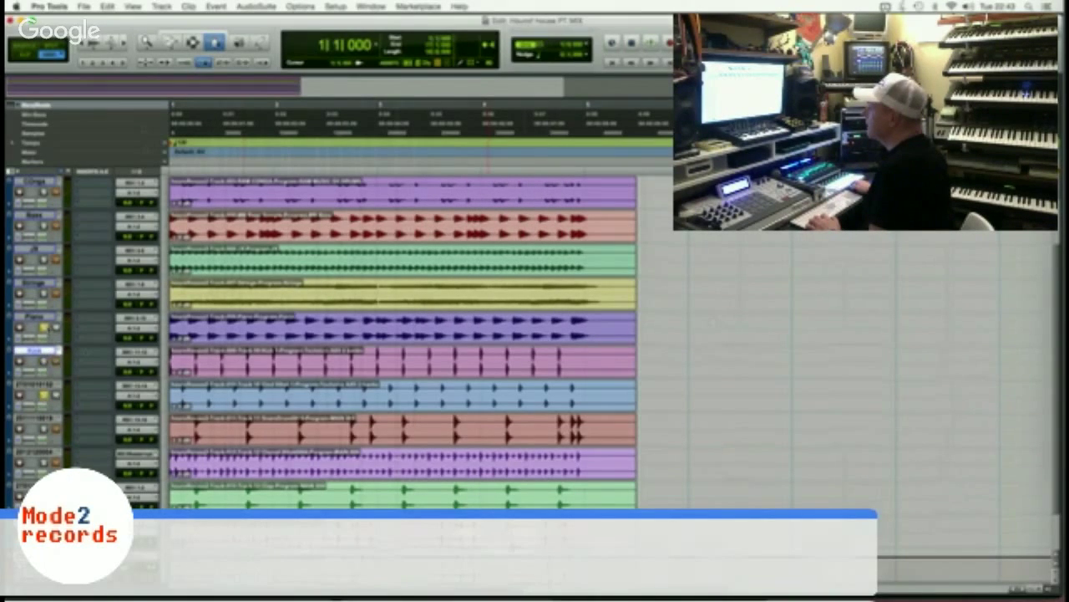
# Audition the seventh imported track in solo and rename it Off hats.
pyautogui.press('space')
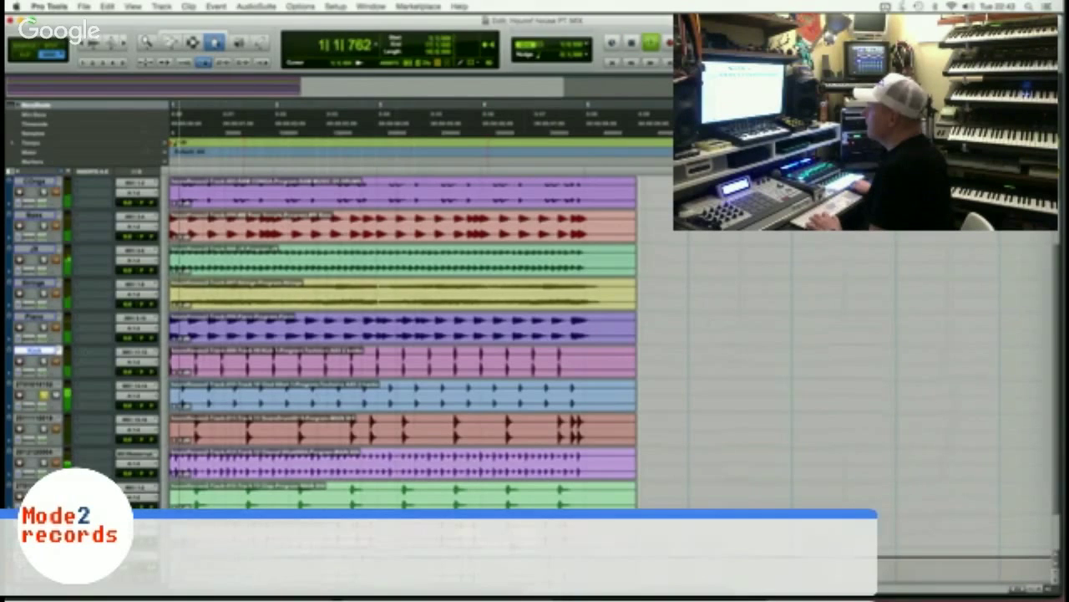
pyautogui.press('space')
pyautogui.click(42, 386)
pyautogui.doubleClick(42, 386)
pyautogui.write('Ohat')
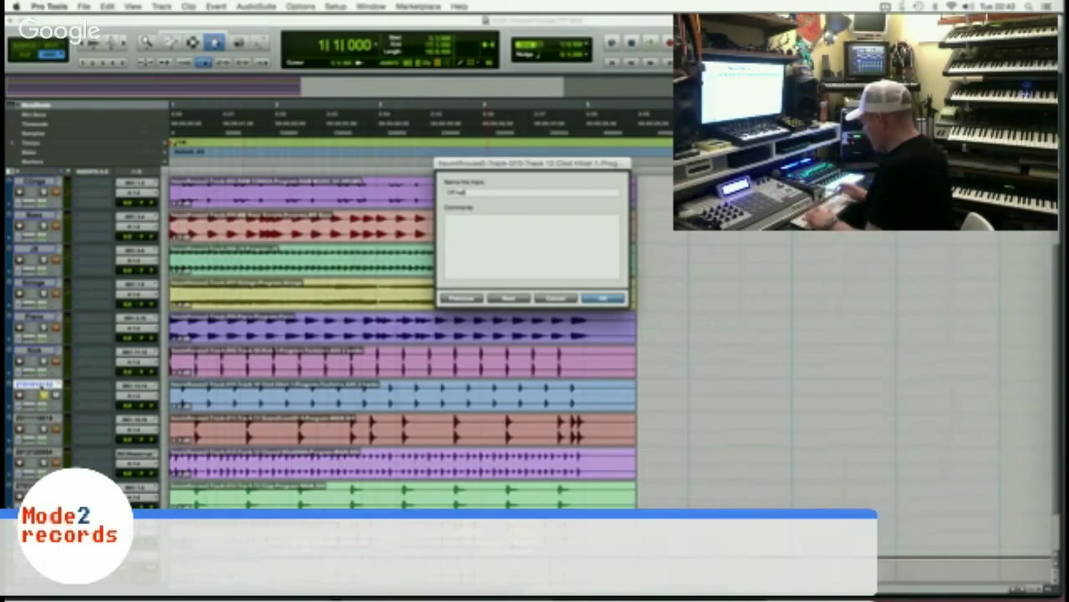
pyautogui.press('Return')
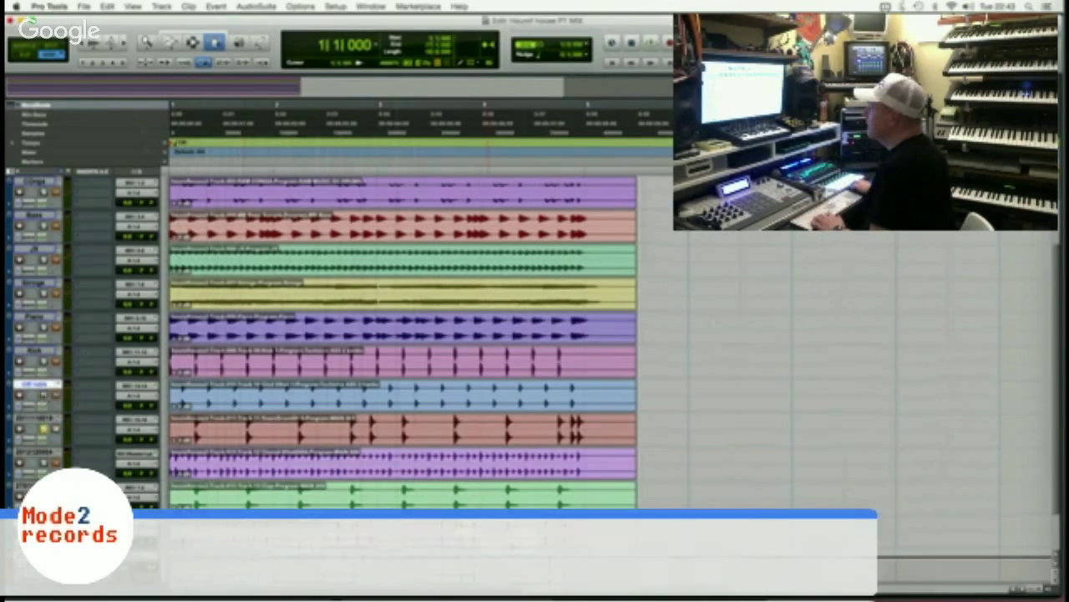
# Play back the soloed eighth imported track and rename it Snare.
pyautogui.press('space')
pyautogui.press('space')
pyautogui.click(38, 417)
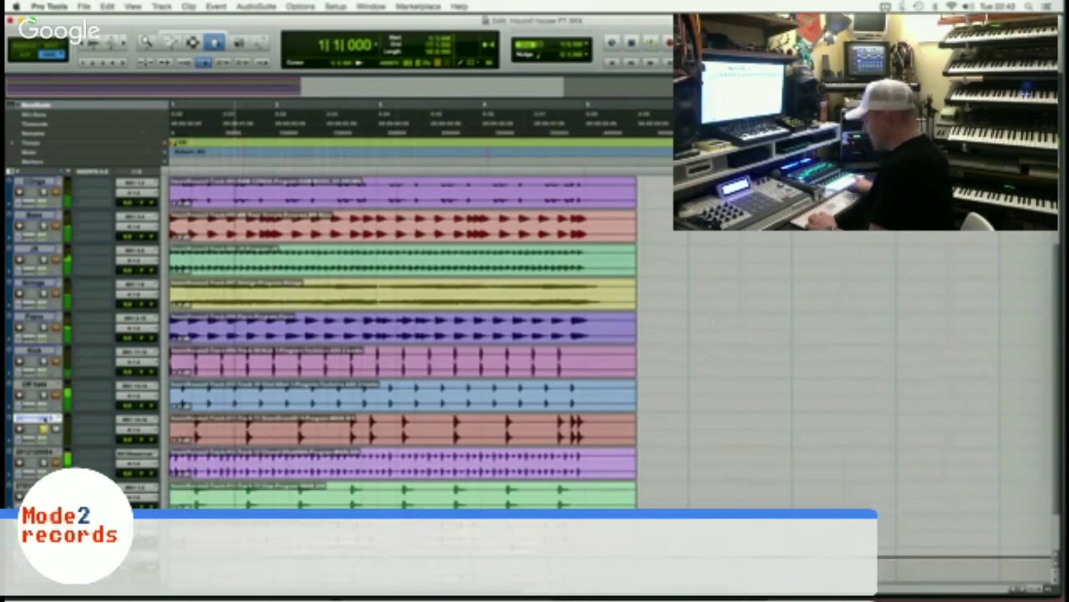
pyautogui.doubleClick(45, 419)
pyautogui.write('Snare')
pyautogui.press('Return')
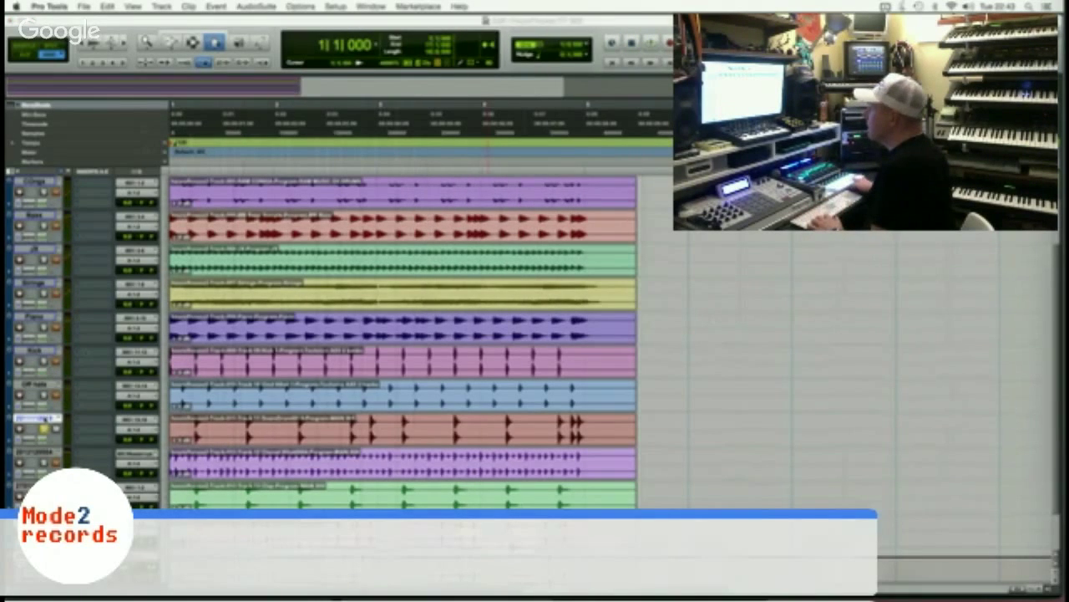
# Audition the ninth imported track with the Snare solo released and rename it Hats.
pyautogui.press('space')
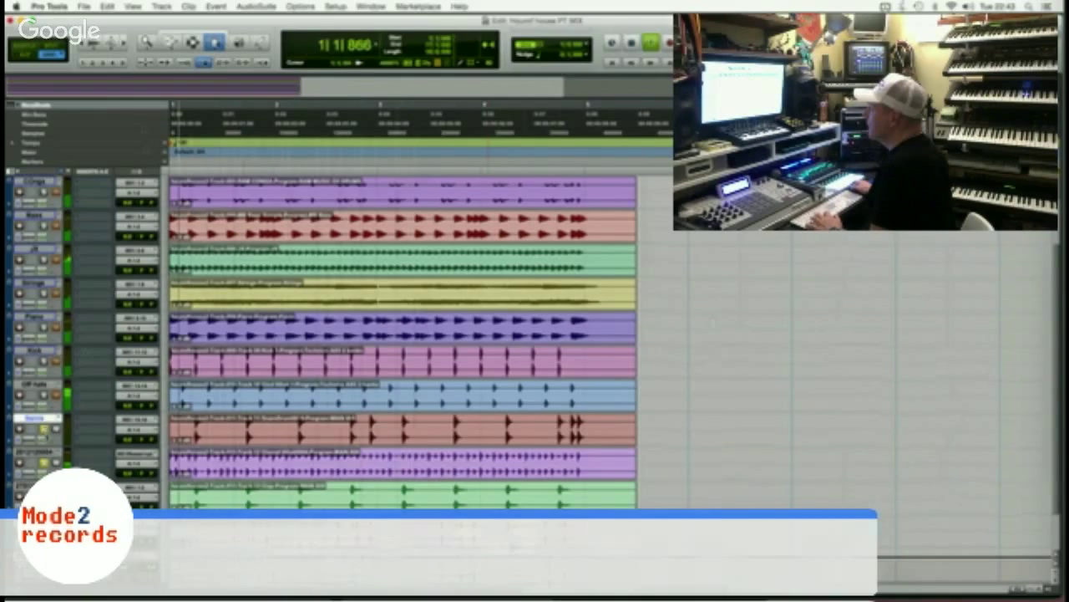
pyautogui.click(43, 429)
pyautogui.doubleClick(39, 453)
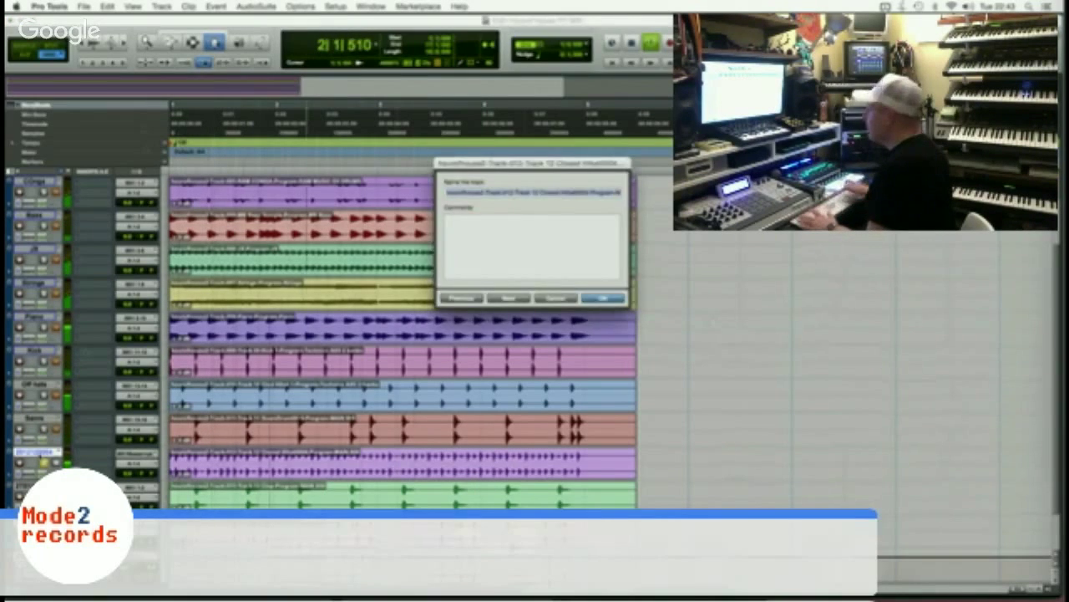
pyautogui.write('Hats')
pyautogui.press('Return')
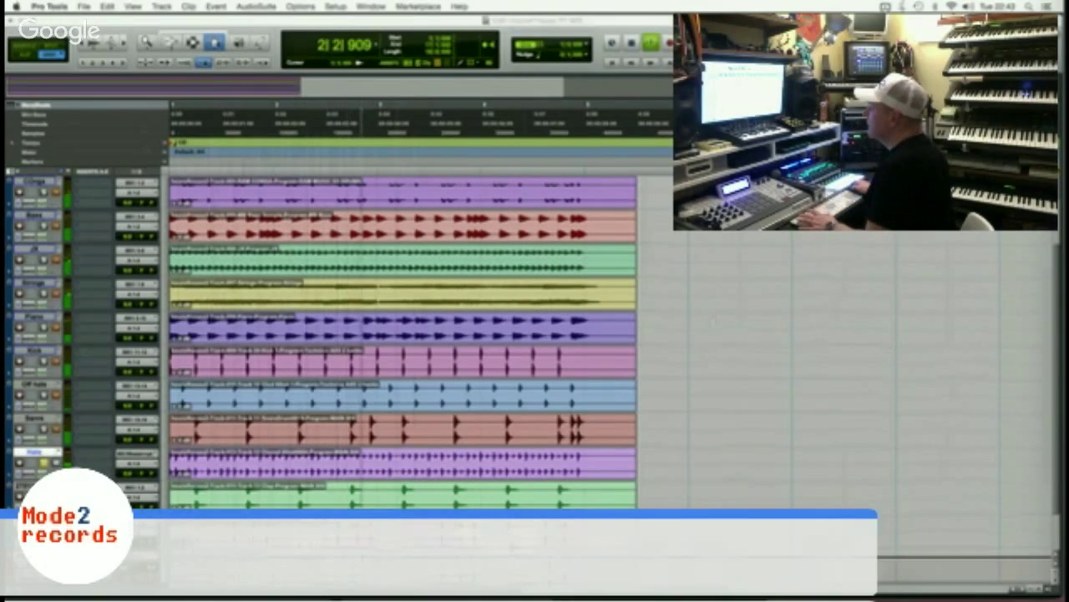
# Stop playback and rename the tenth imported track Claps.
pyautogui.press('space')
pyautogui.doubleClick(35, 485)
pyautogui.write('Clap')
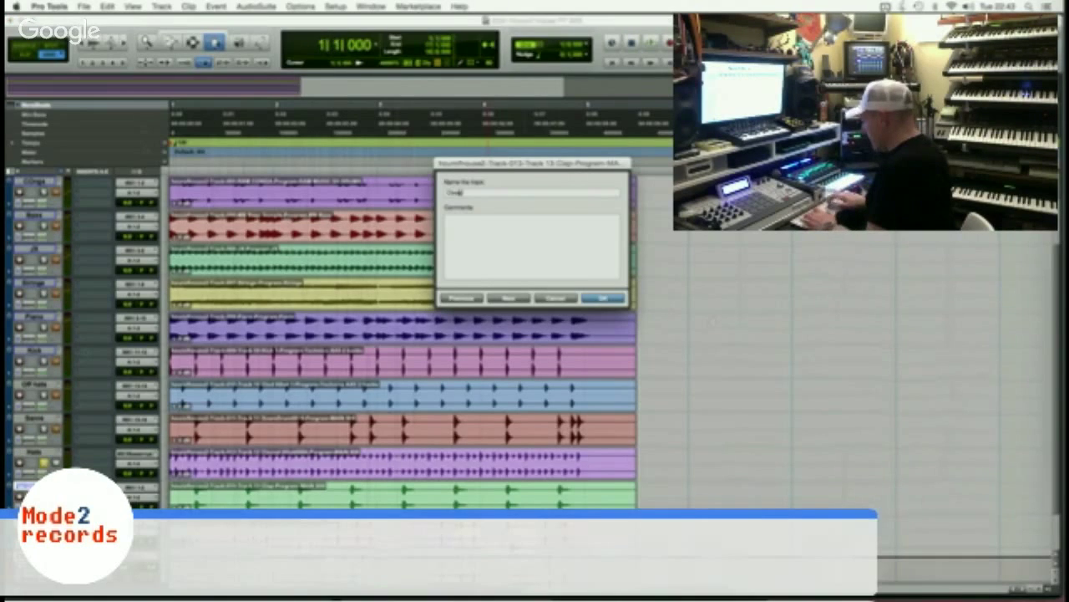
pyautogui.press('Return')
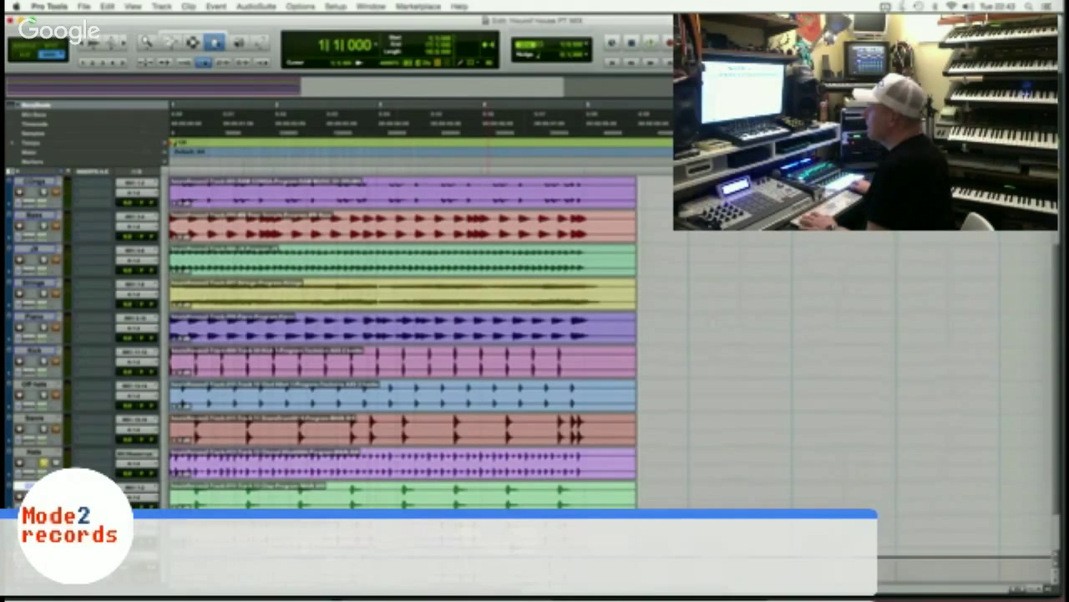
pyautogui.doubleClick(35, 485)
pyautogui.write('Clave')
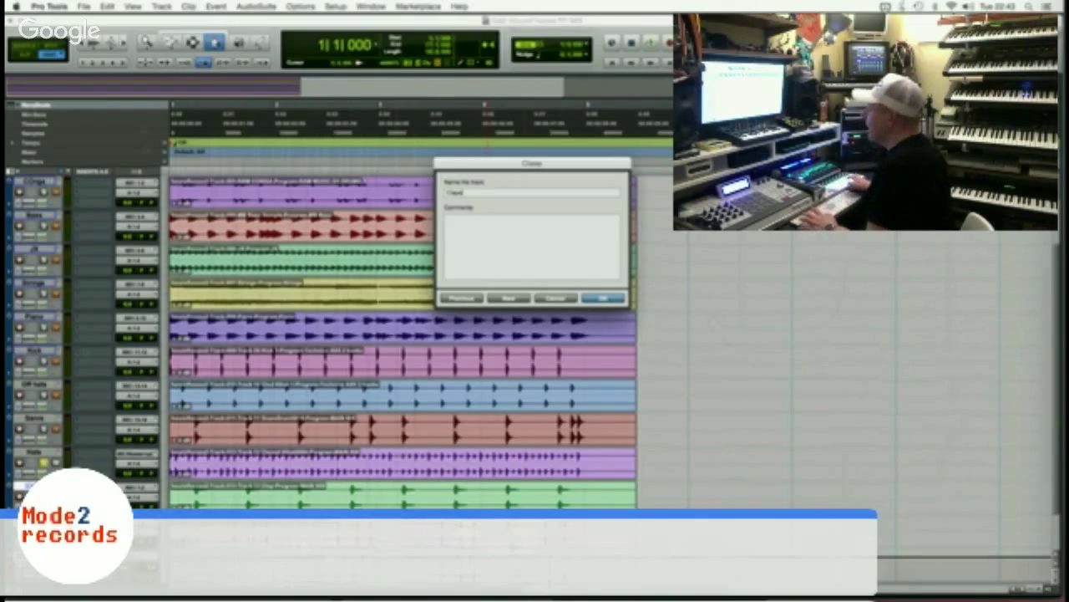
pyautogui.press('Return')
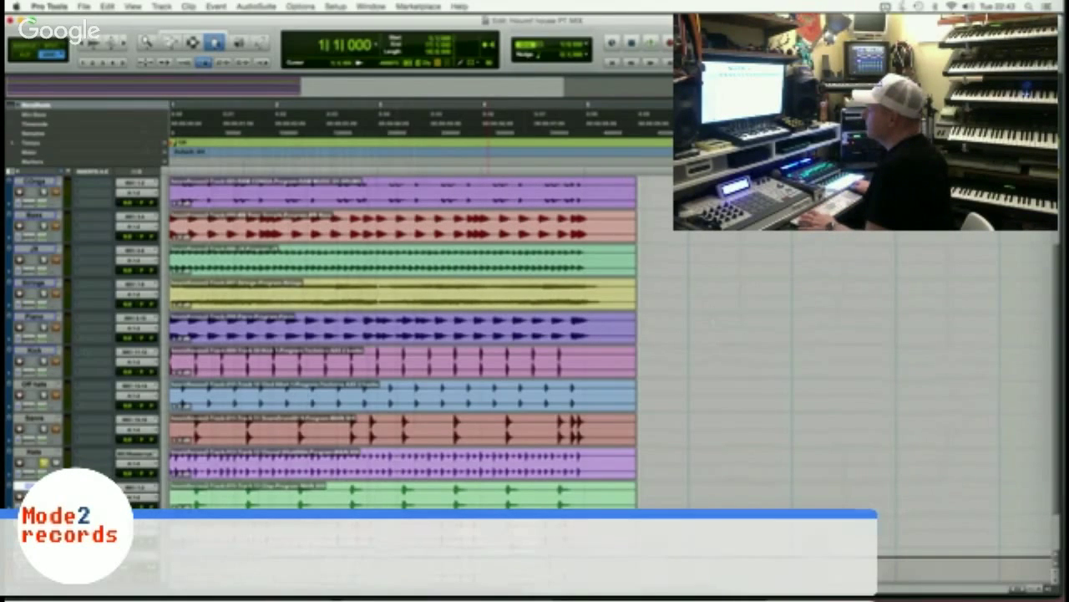
# Rename the eleventh imported track RIMSHOT during playback, then stop and release the solo on Hats.
pyautogui.press('space')
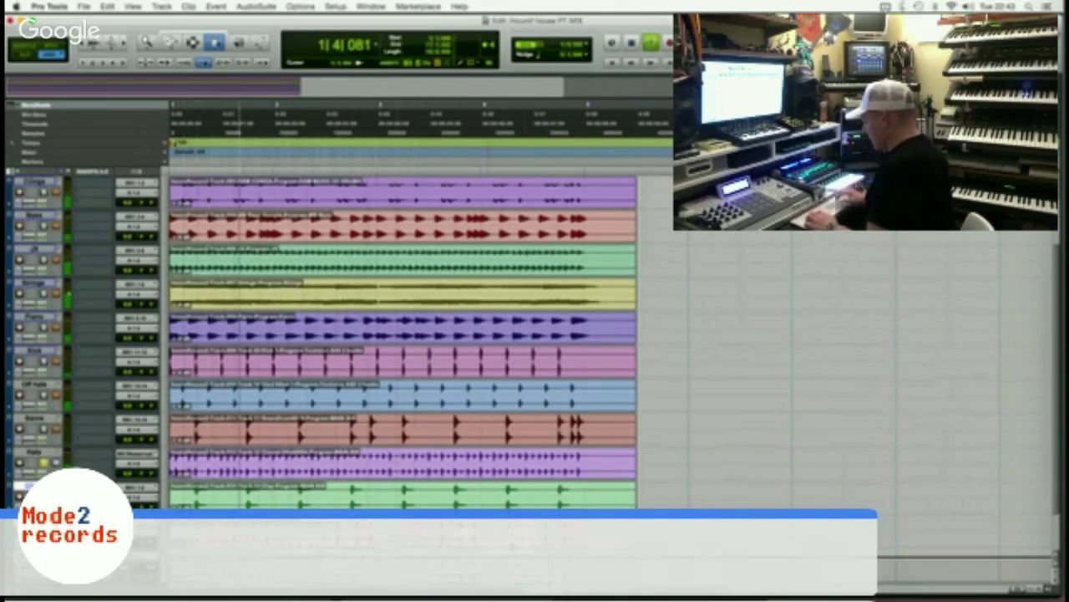
pyautogui.doubleClick(35, 520)
pyautogui.write('Rimshot')
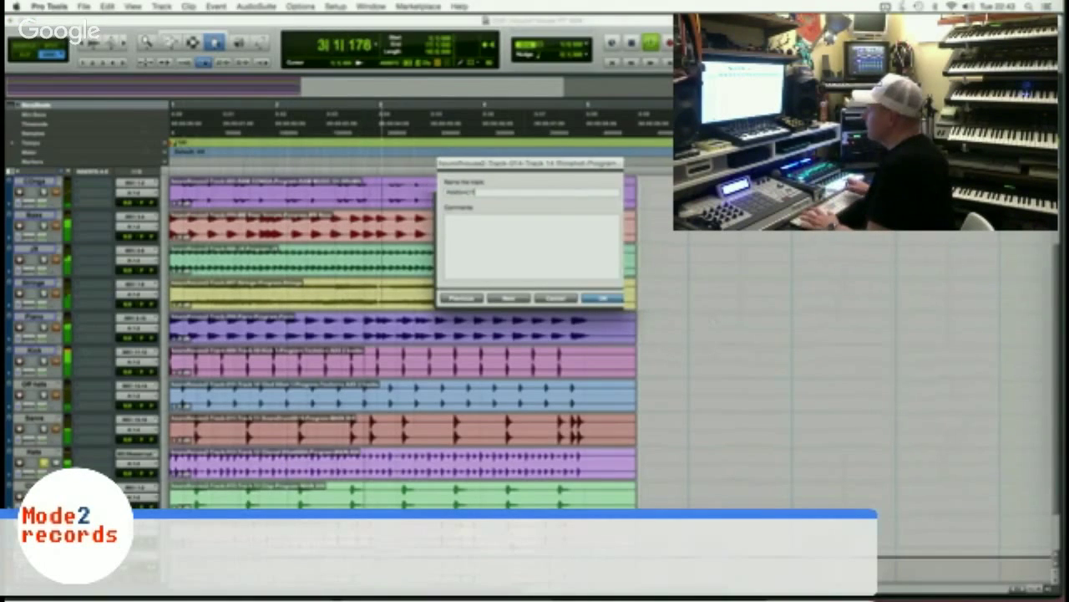
pyautogui.press('Return')
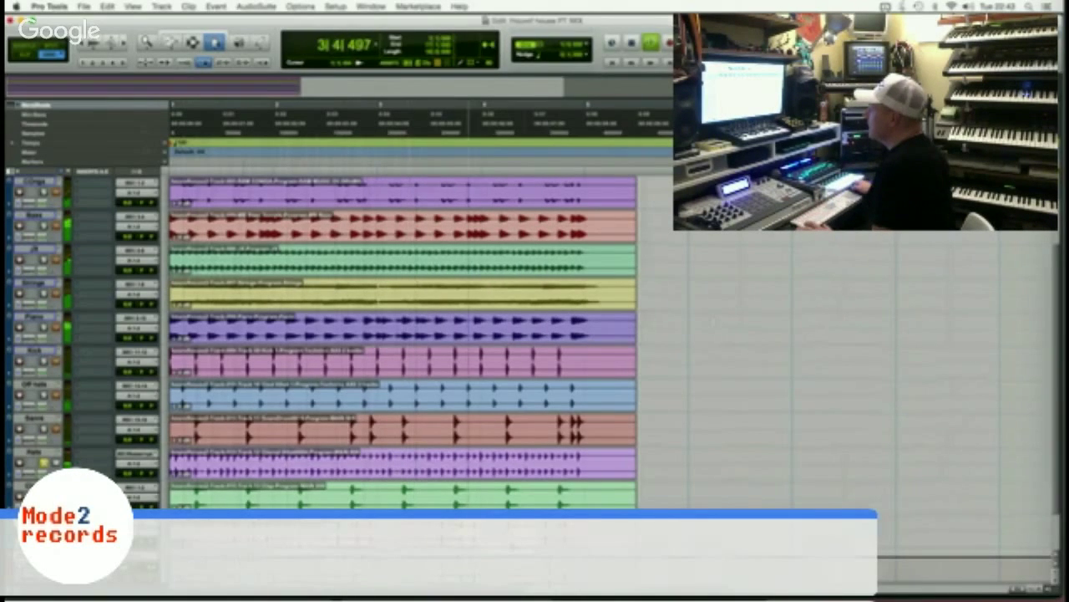
pyautogui.press('space')
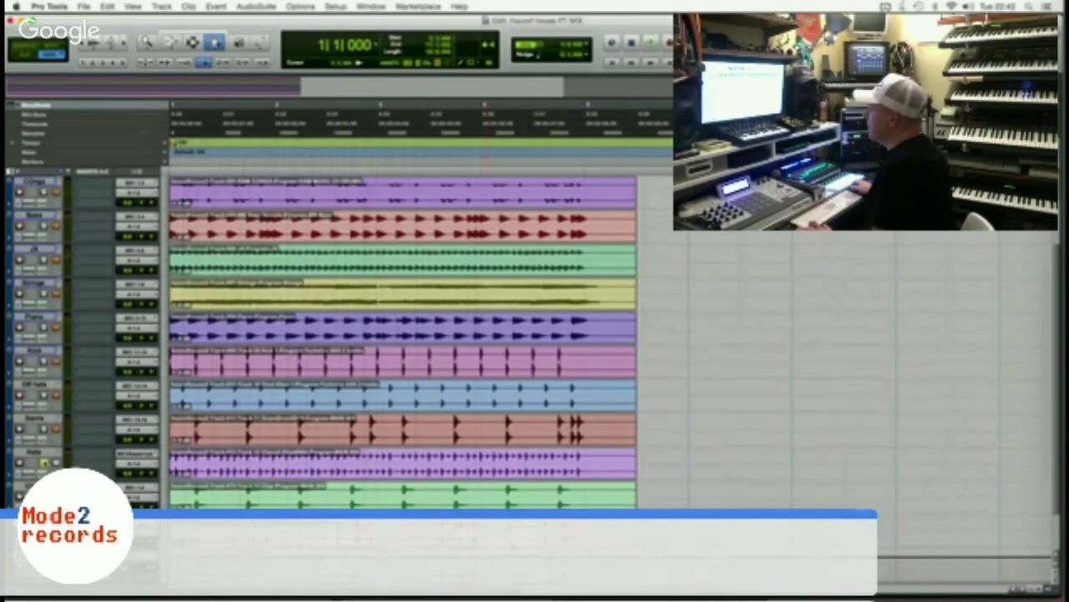
pyautogui.click(44, 462)
# Reorder the tracks so that Kick, Snare and Hats come first, in that order.
pyautogui.moveTo(34, 350); pyautogui.dragTo(35, 181)
pyautogui.moveTo(34, 418); pyautogui.dragTo(35, 215)
pyautogui.moveTo(34, 452); pyautogui.dragTo(33, 247)
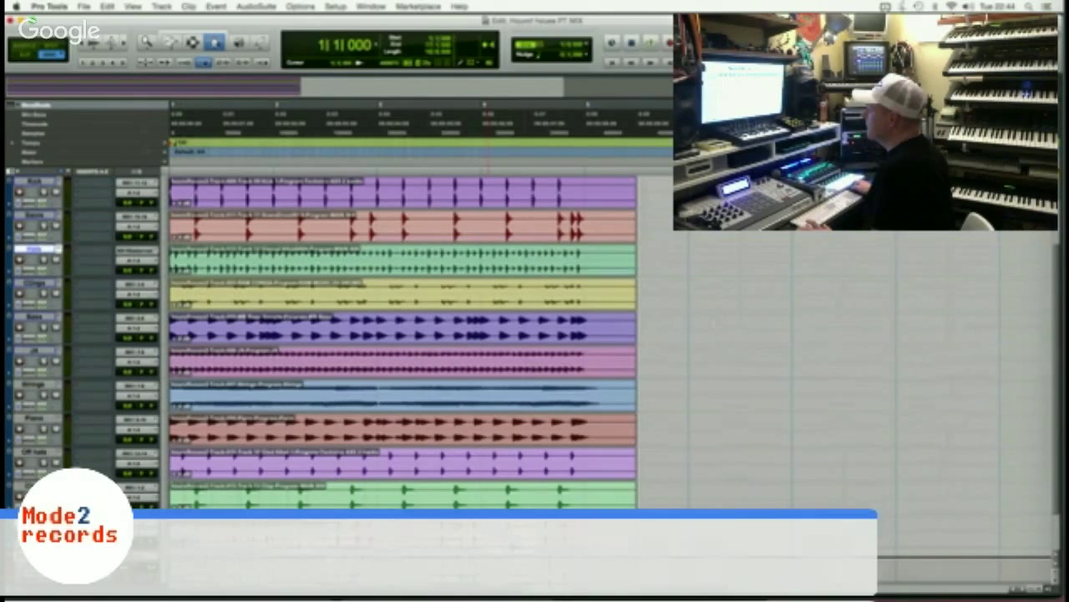
# Move the Claps track between Snare and Hats, and place Off hats and RIMSHOT directly below Hats.
pyautogui.moveTo(25, 487); pyautogui.dragTo(29, 247)
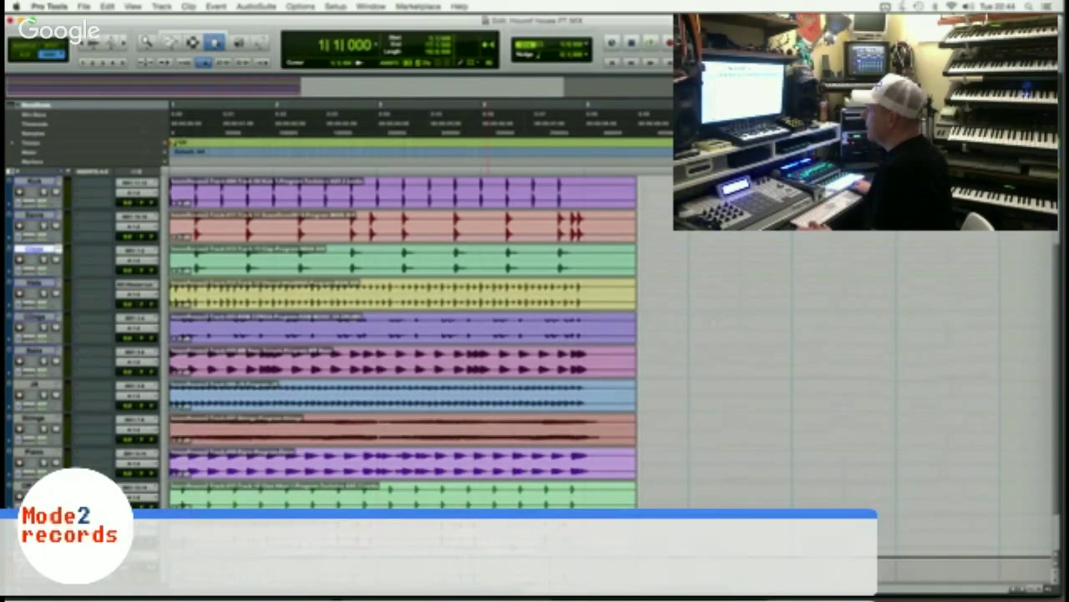
pyautogui.moveTo(27, 485); pyautogui.dragTo(28, 316)
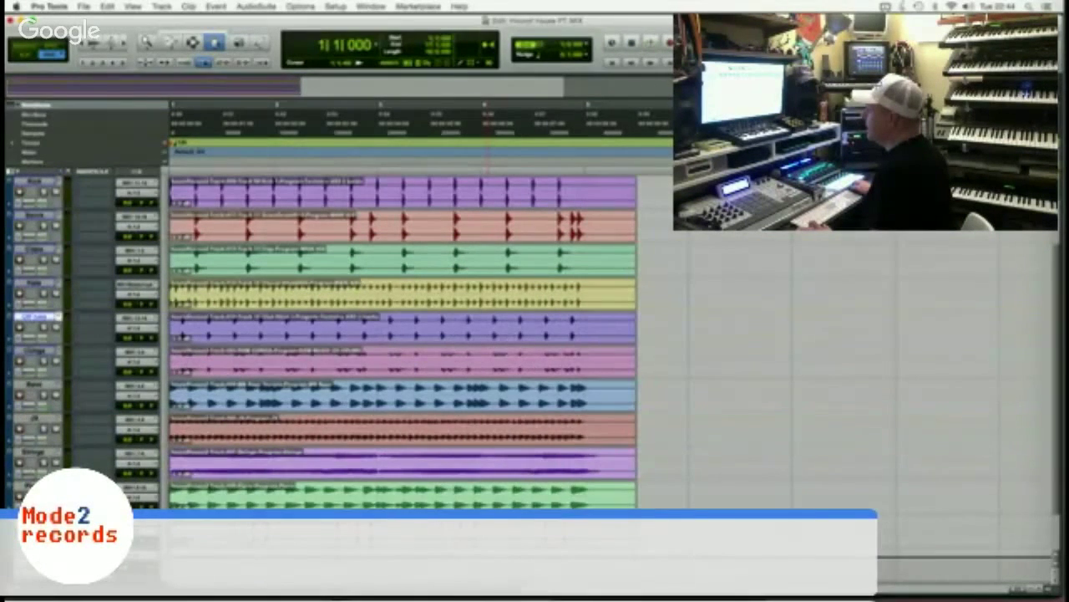
pyautogui.moveTo(25, 486); pyautogui.dragTo(30, 350)
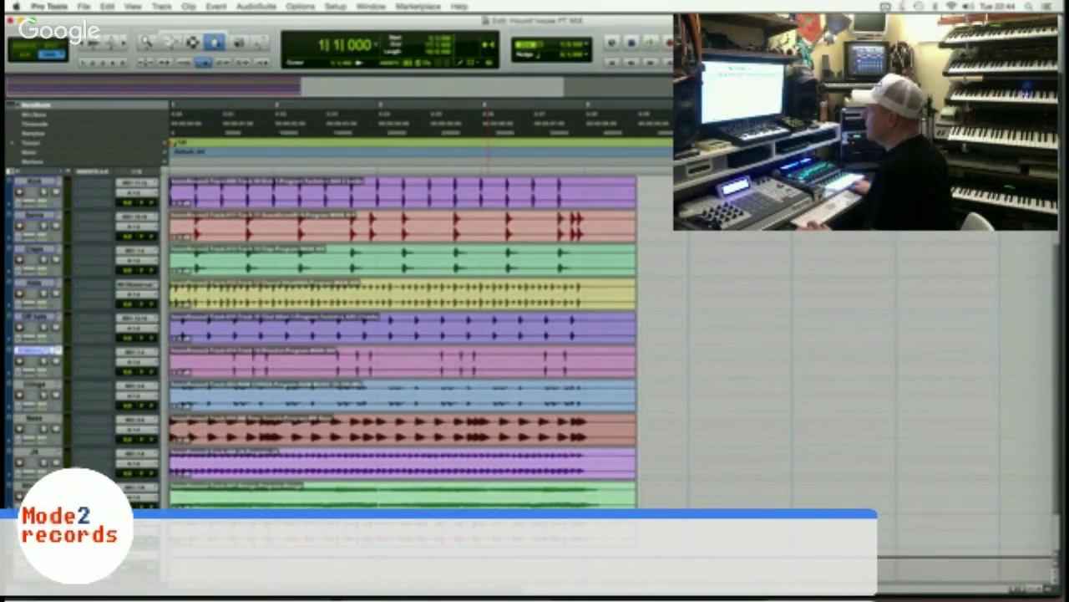
# In the Mix window, select the tracks from Kick through RIMSHOT and colour them red with the colour palette.
pyautogui.press('super+=')
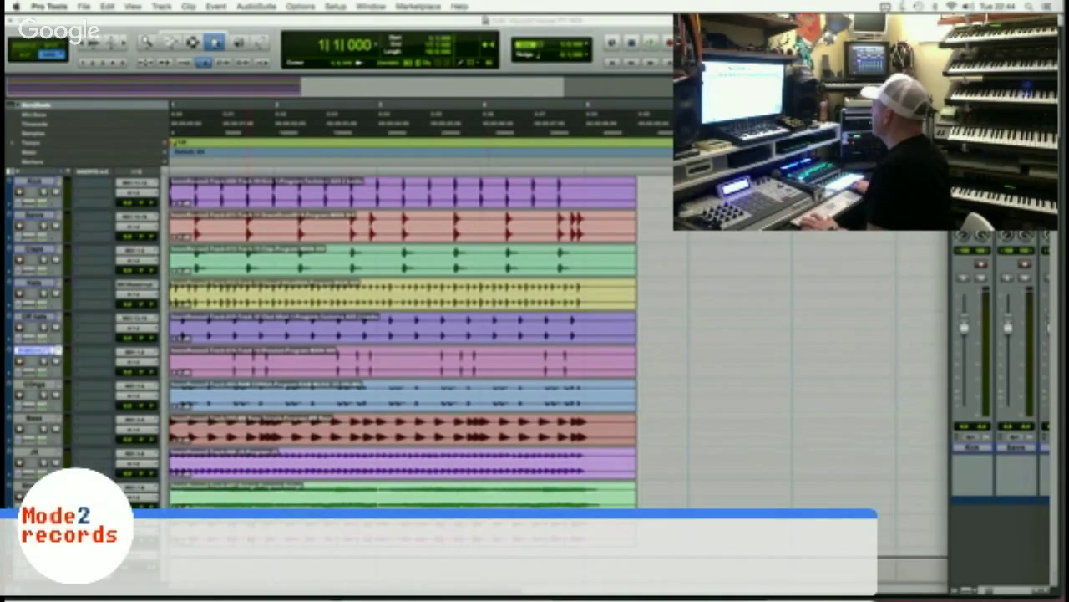
pyautogui.press('super+=')
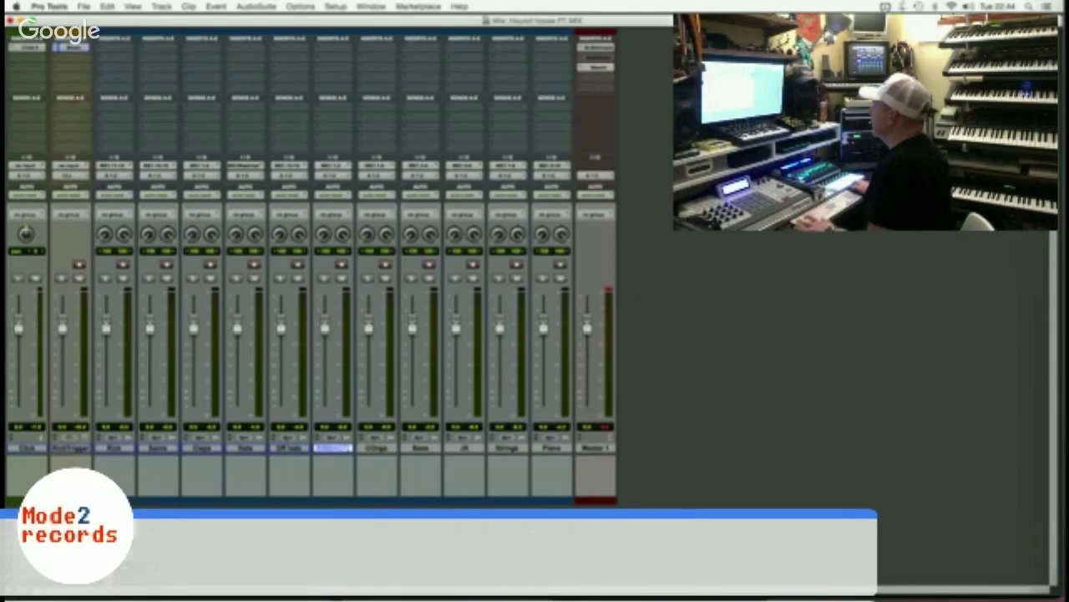
pyautogui.keyDown('shift'); pyautogui.click(123, 448); pyautogui.keyUp('shift')
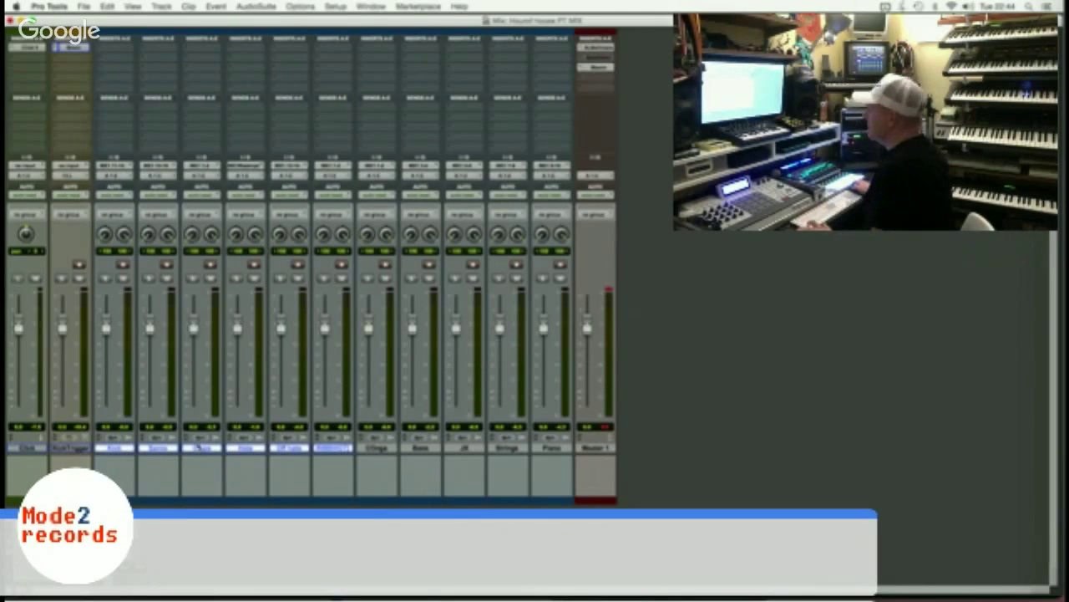
pyautogui.click(367, 5)
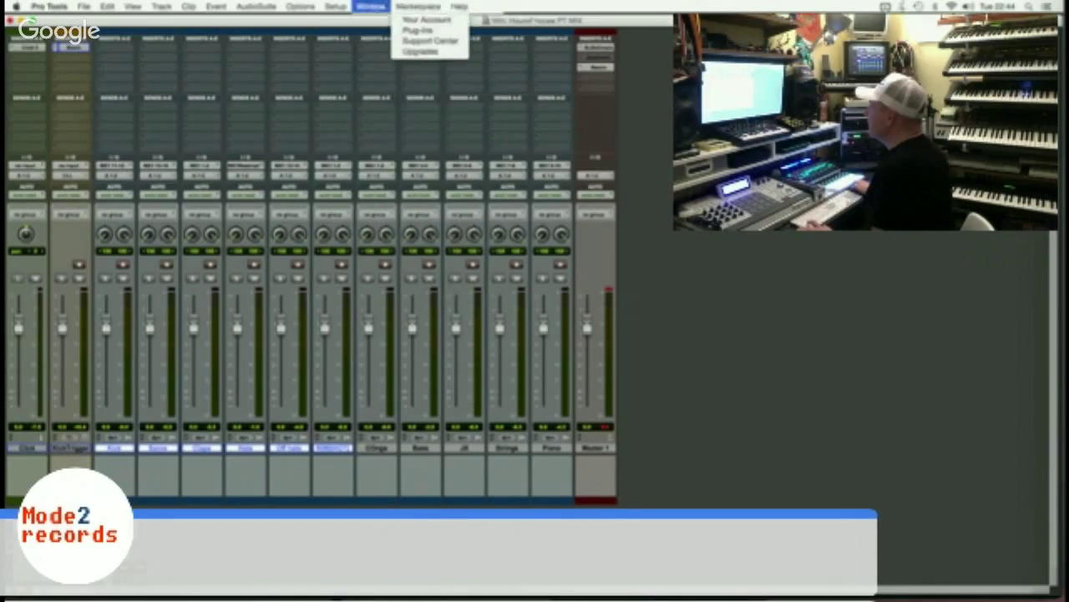
pyautogui.click(432, 251)
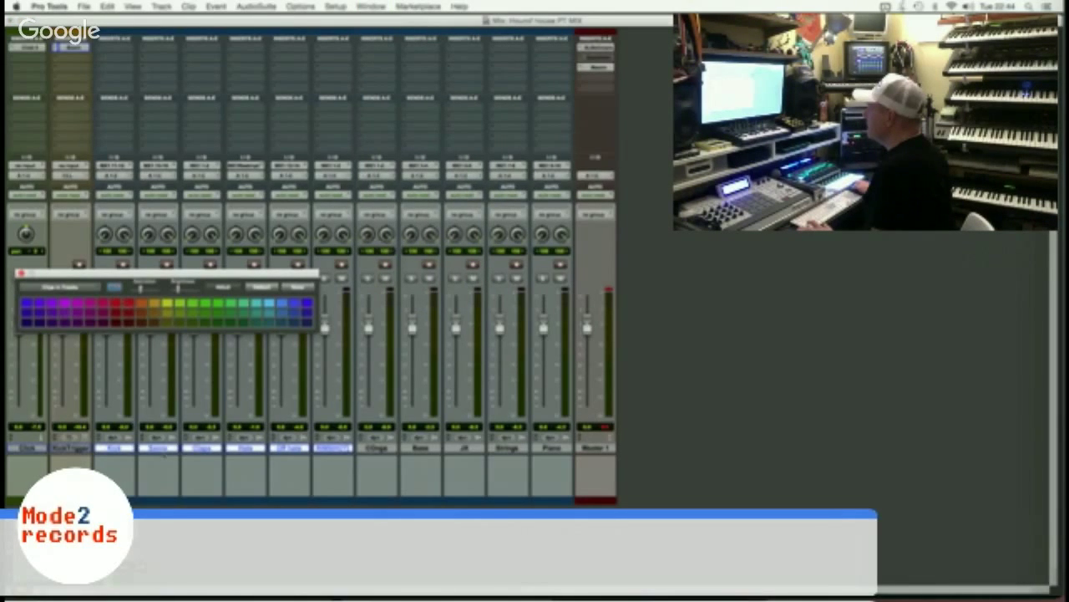
pyautogui.click(162, 449)
pyautogui.click(123, 302)
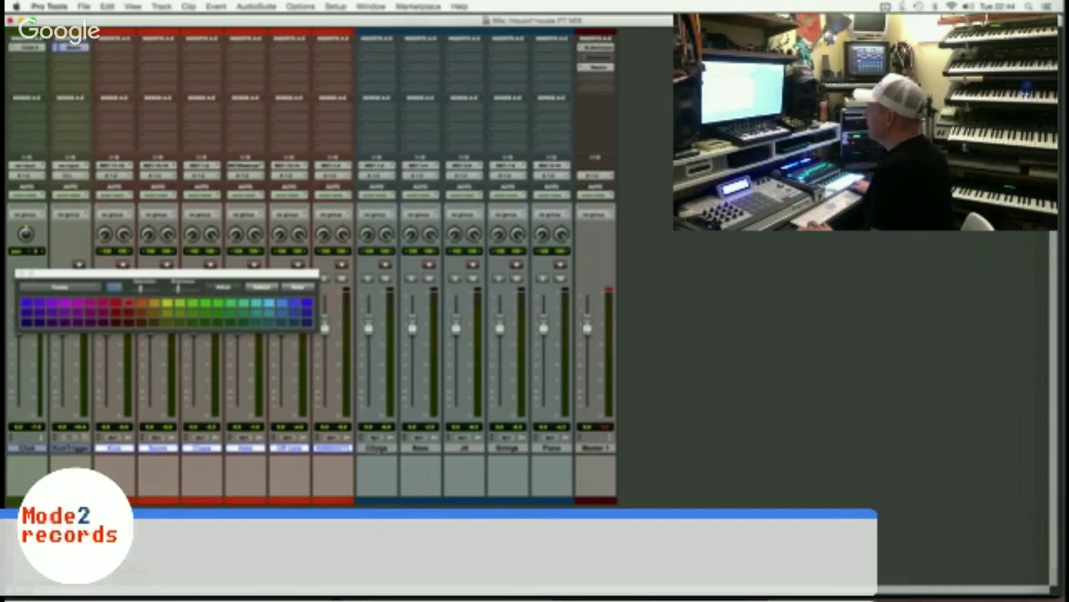
# Colour the Conga track the same red as the drum tracks and select the Bass track.
pyautogui.click(377, 448)
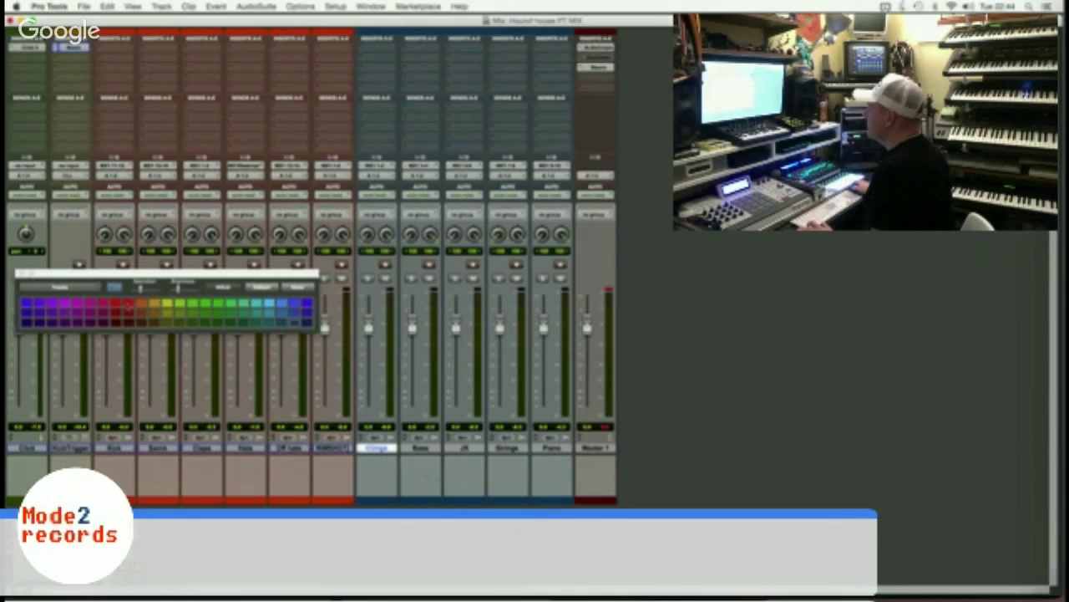
pyautogui.click(127, 302)
pyautogui.click(420, 448)
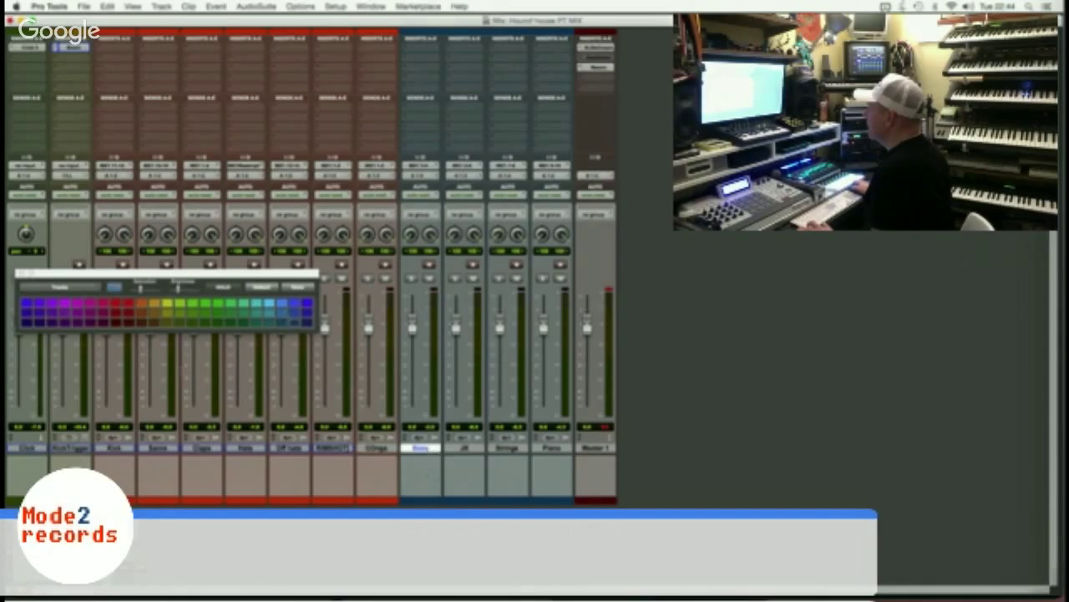
# Colour the Bass track bright blue and the three tracks following it, through Piano, bright green, and close the colour palette.
pyautogui.click(294, 303)
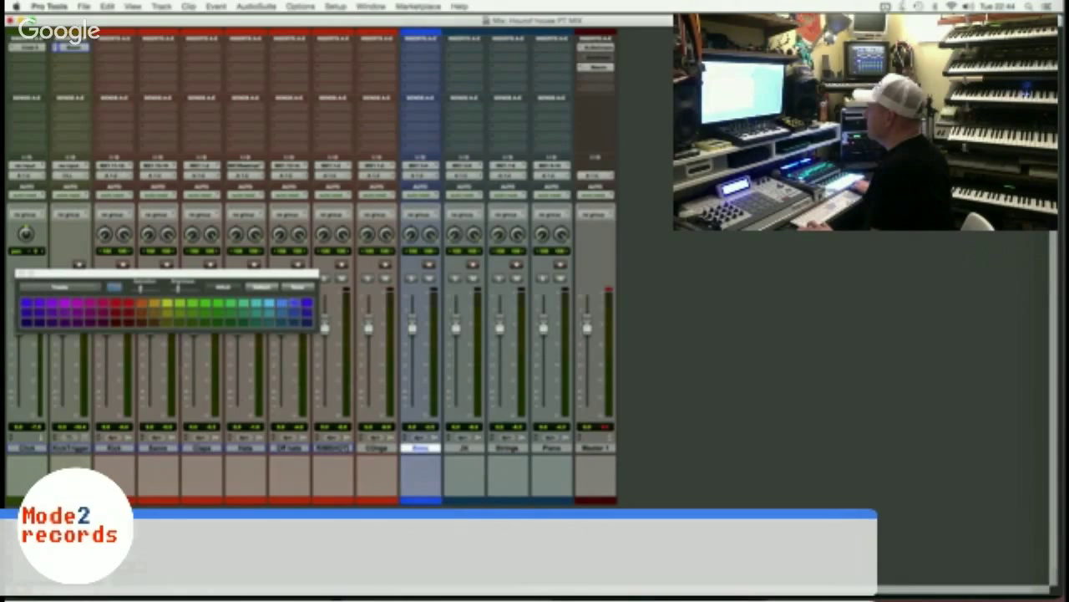
pyautogui.click(465, 448)
pyautogui.moveTo(465, 447); pyautogui.dragTo(546, 449)
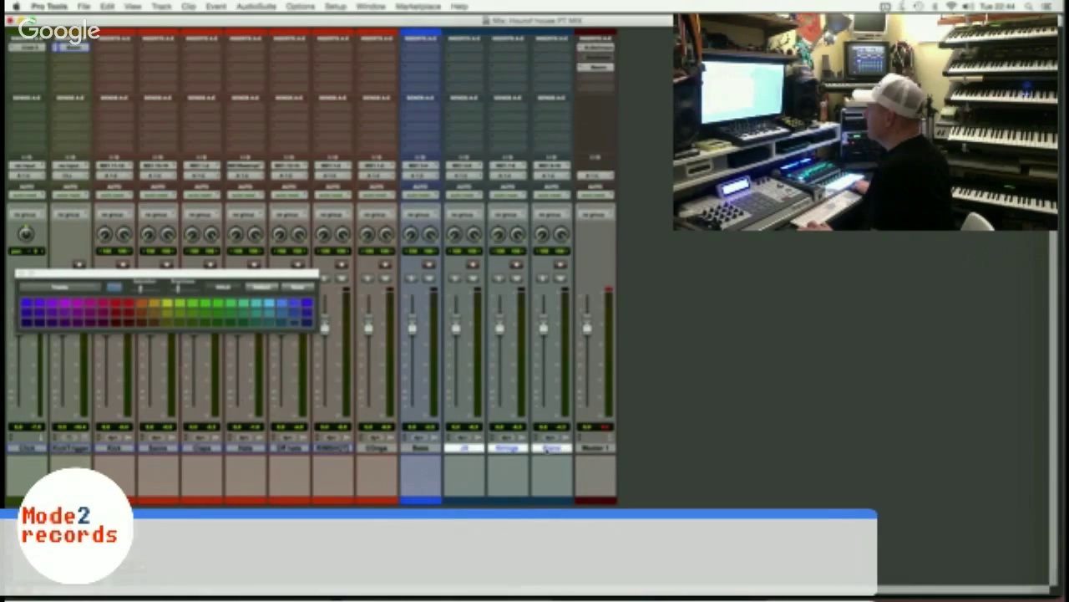
pyautogui.click(218, 304)
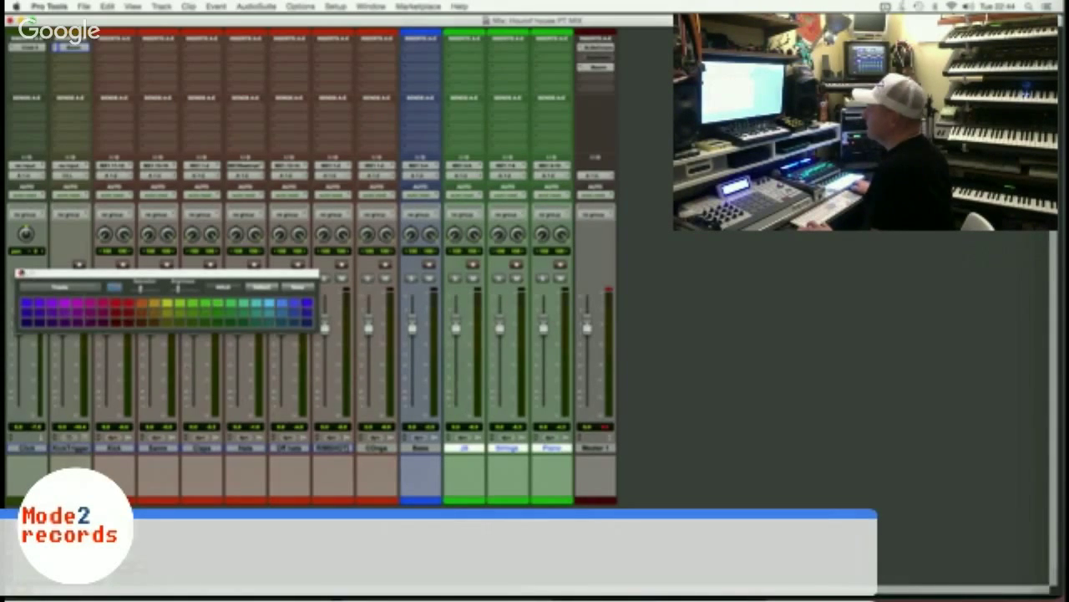
pyautogui.click(22, 273)
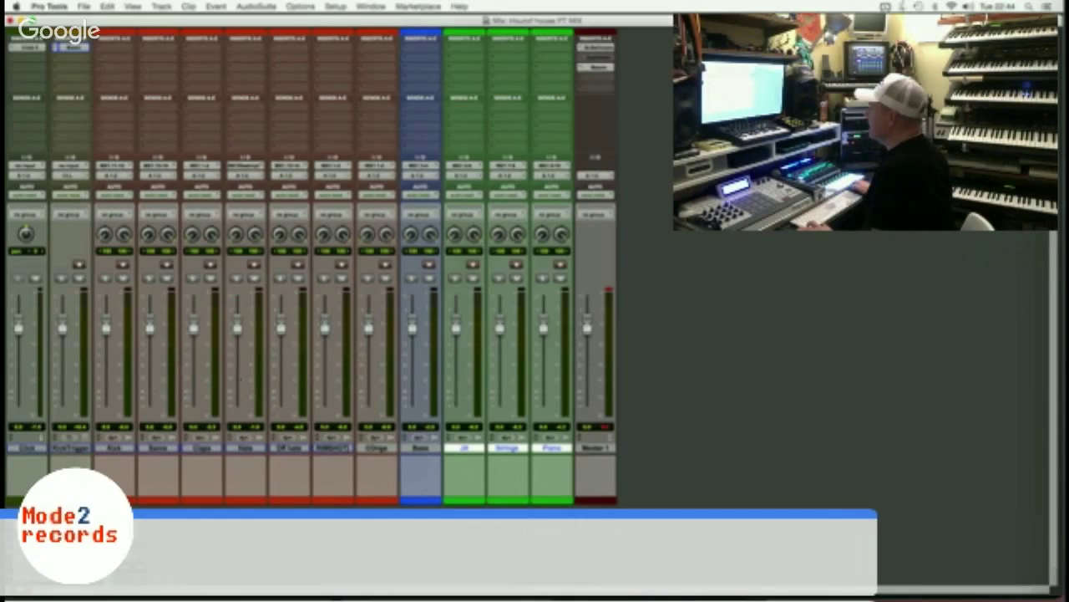
# Select the red drum tracks from Kick through Conga and route all their outputs to stereo bus 16.
pyautogui.click(116, 448)
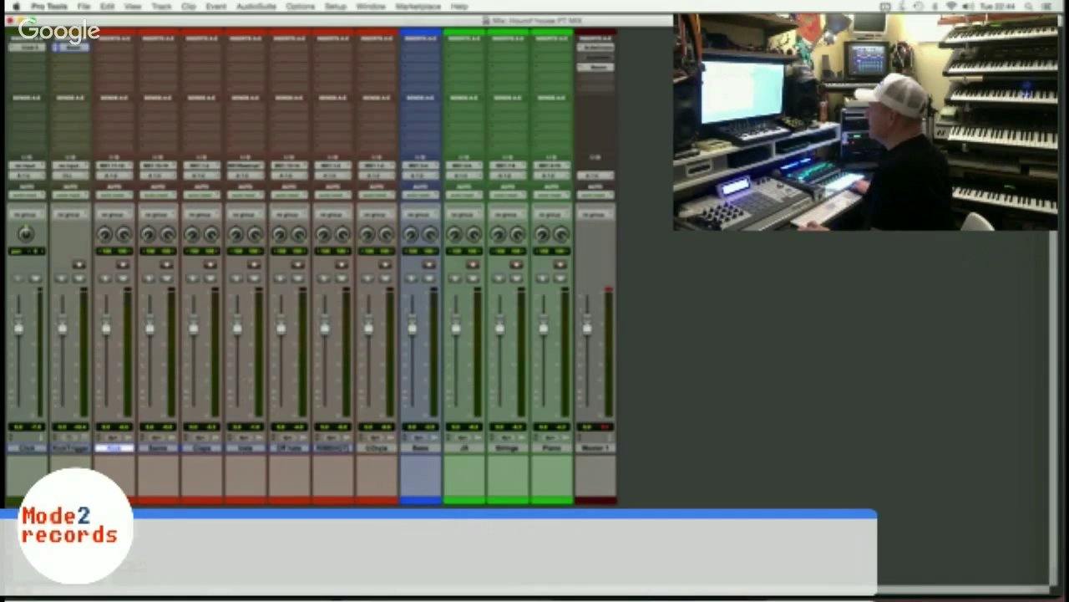
pyautogui.keyDown('shift'); pyautogui.click(370, 448); pyautogui.keyUp('shift')
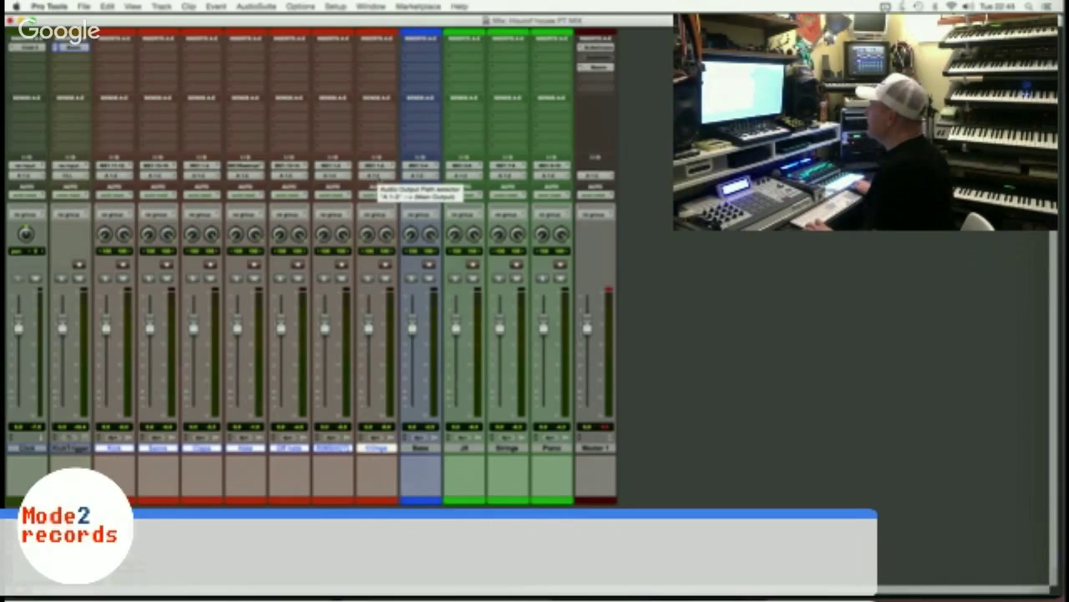
pyautogui.click(378, 184)
pyautogui.moveTo(410, 186)
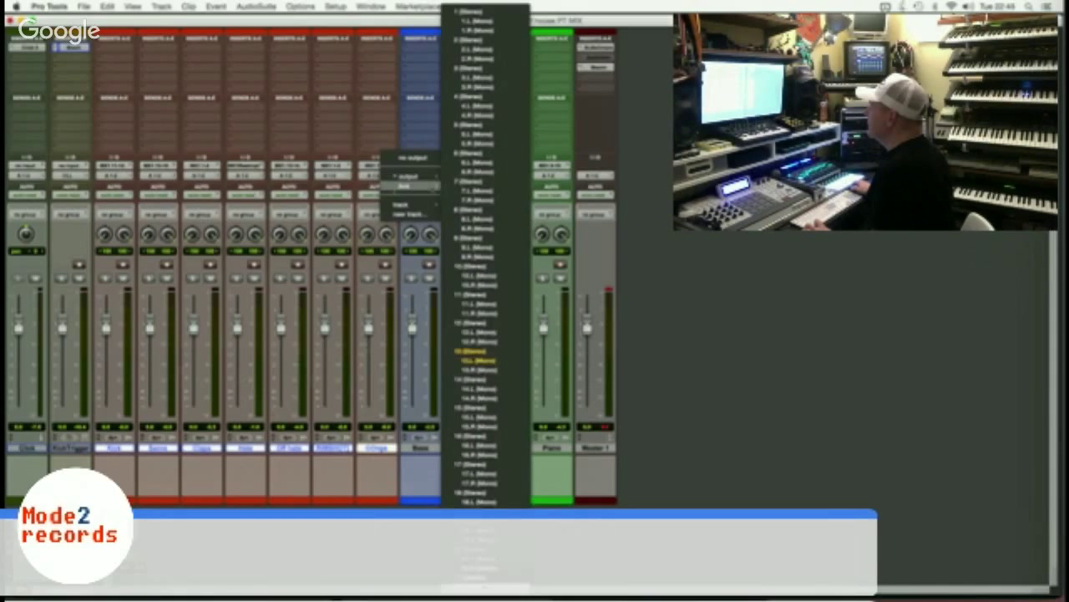
pyautogui.click(480, 428)
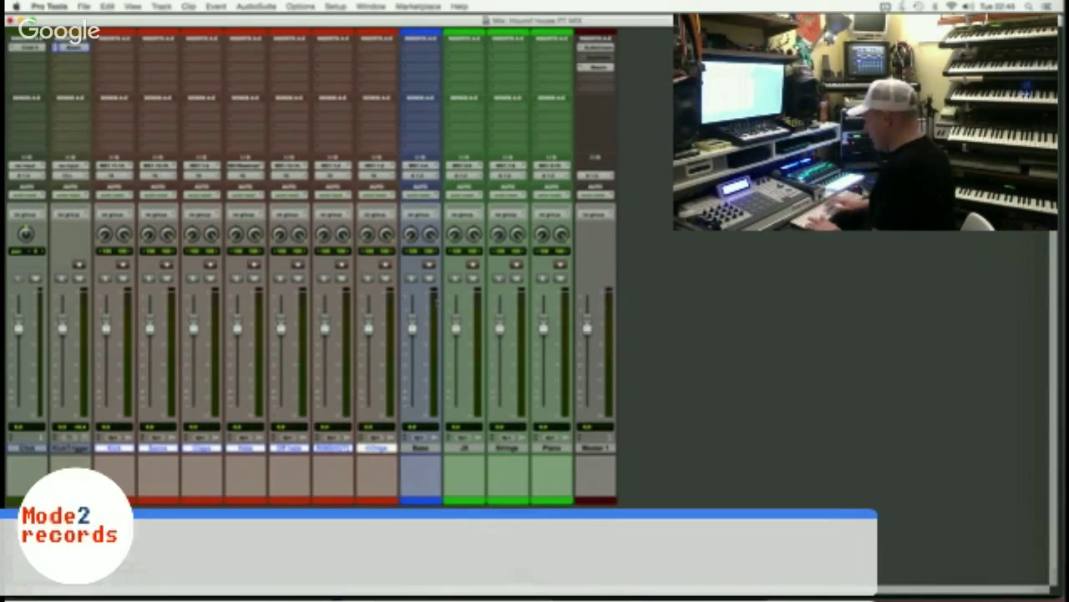
# Create a stereo aux input track after Conga, set its input to stereo bus 16 and name it DRUMS.
pyautogui.press('super+shift+n')
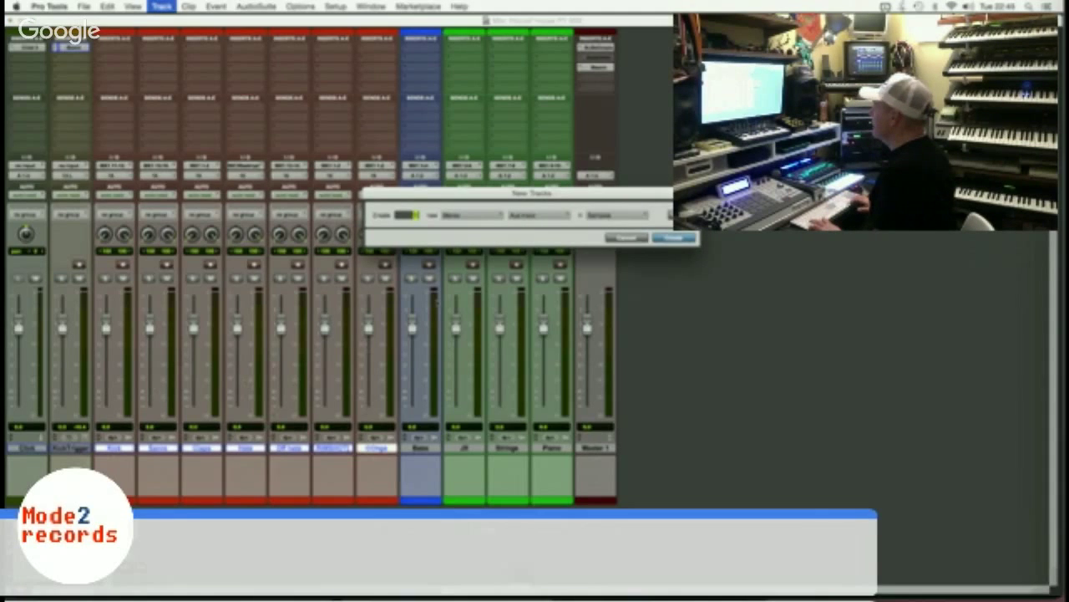
pyautogui.press('Return')
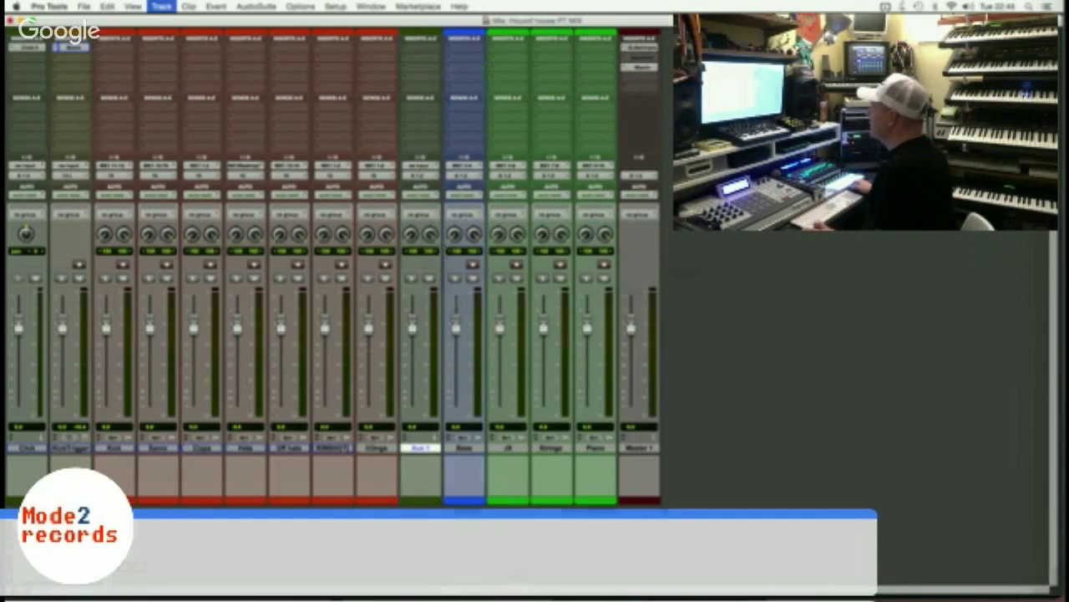
pyautogui.click(420, 166)
pyautogui.moveTo(455, 197)
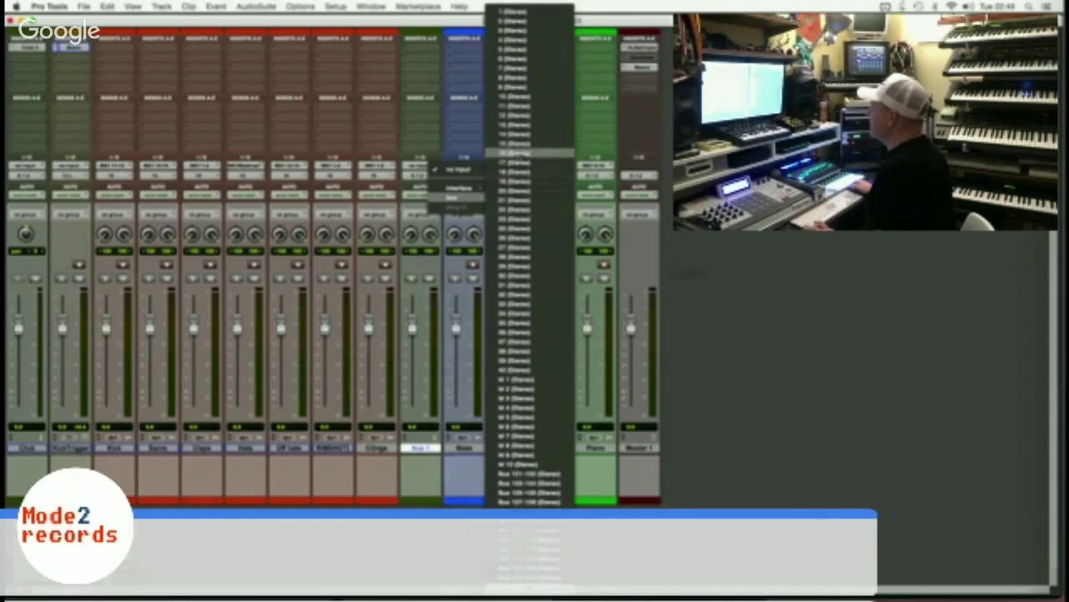
pyautogui.click(524, 154)
pyautogui.doubleClick(420, 448)
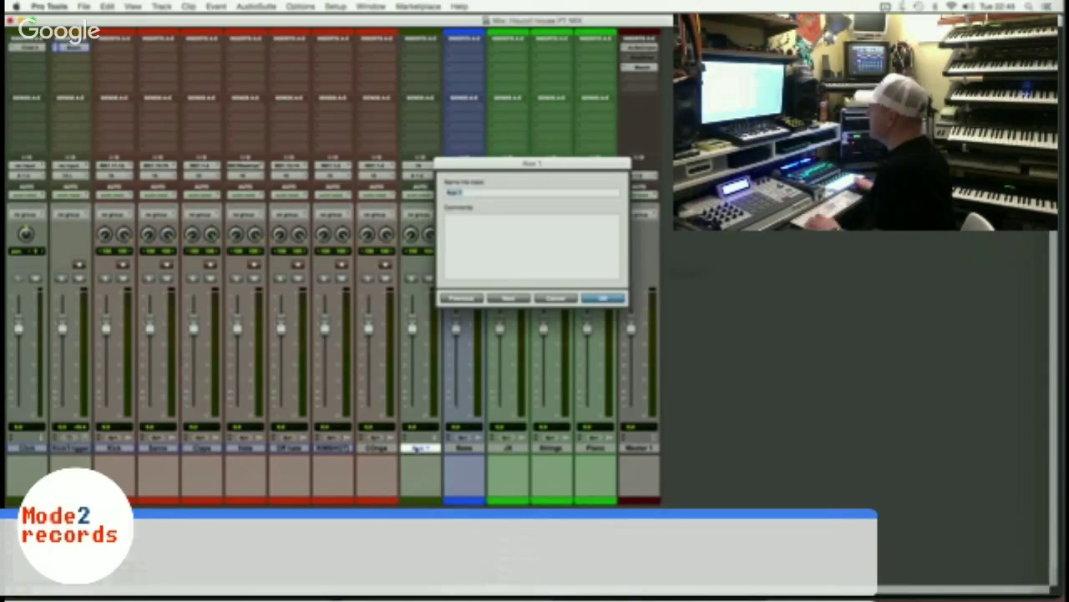
pyautogui.write('DRUMS')
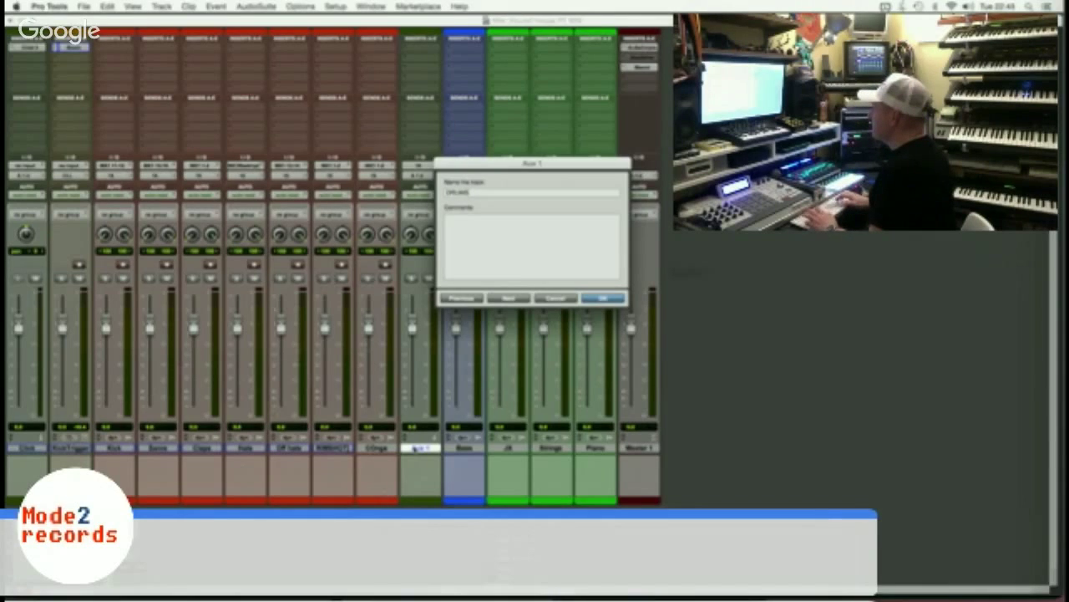
pyautogui.press('Return')
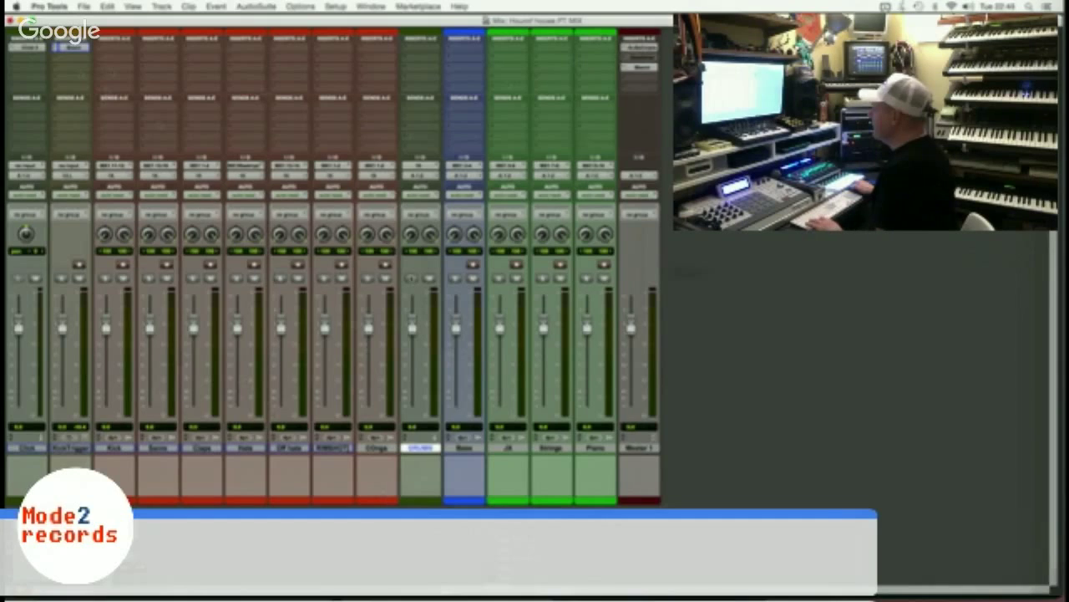
# In the Edit window, cut off everything after the start of bar 5 on all clips from Kick through Piano.
pyautogui.press('super+equal')
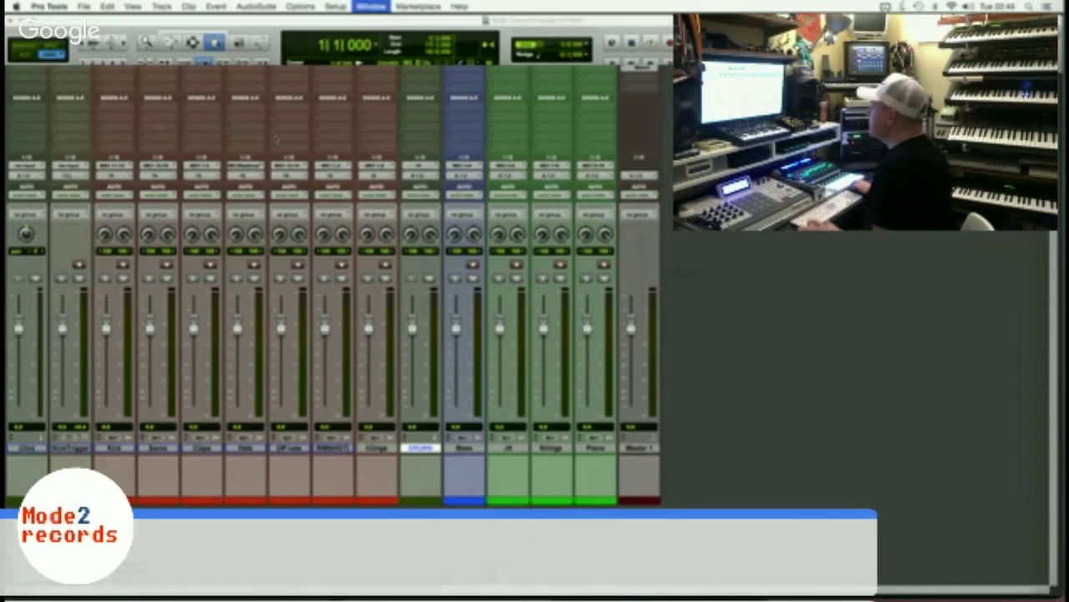
pyautogui.scroll(2, 472, 332)
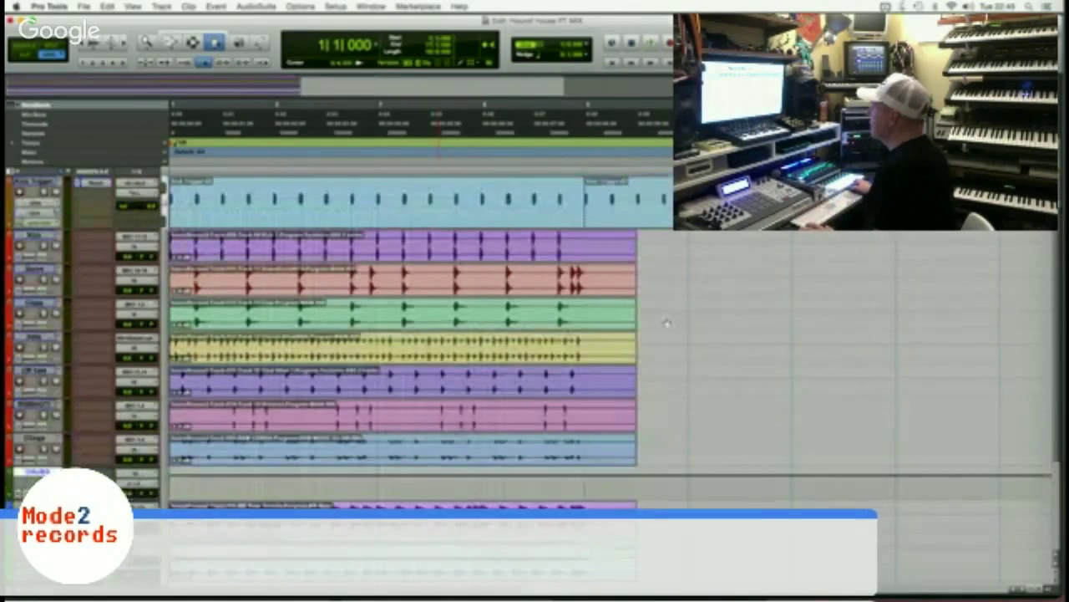
pyautogui.press('F6')
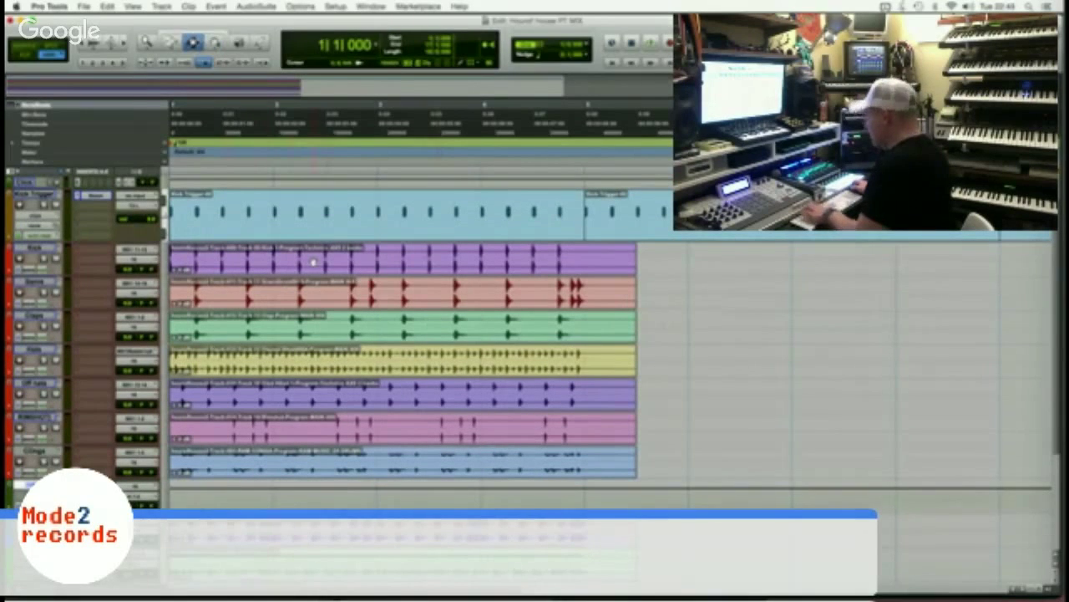
pyautogui.moveTo(584, 257); pyautogui.dragTo(792, 576)
pyautogui.press('Delete')
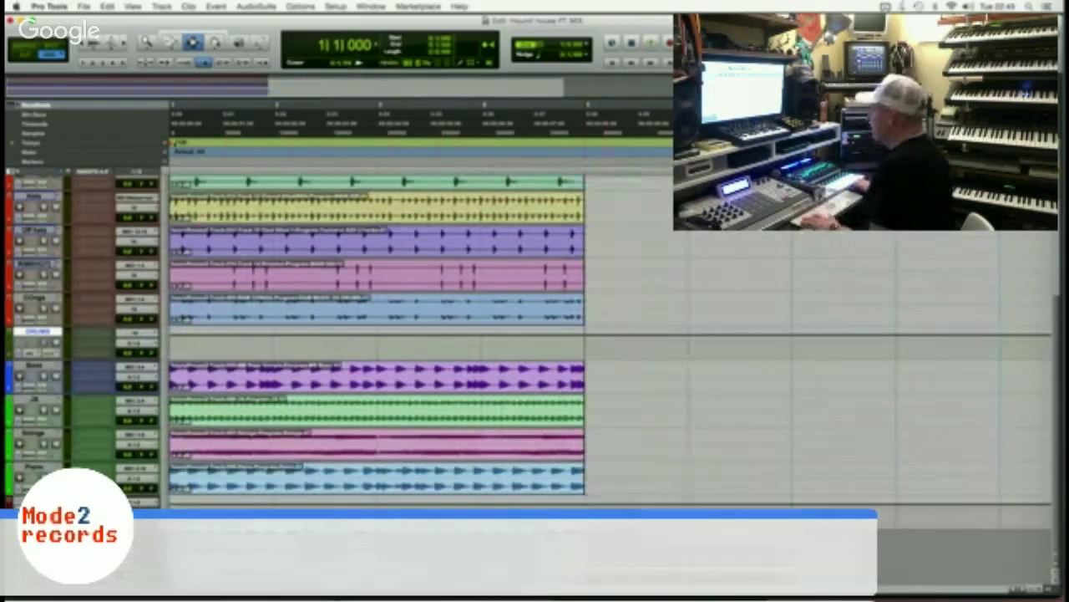
pyautogui.click(605, 313)
pyautogui.scroll(3, 376, 334)
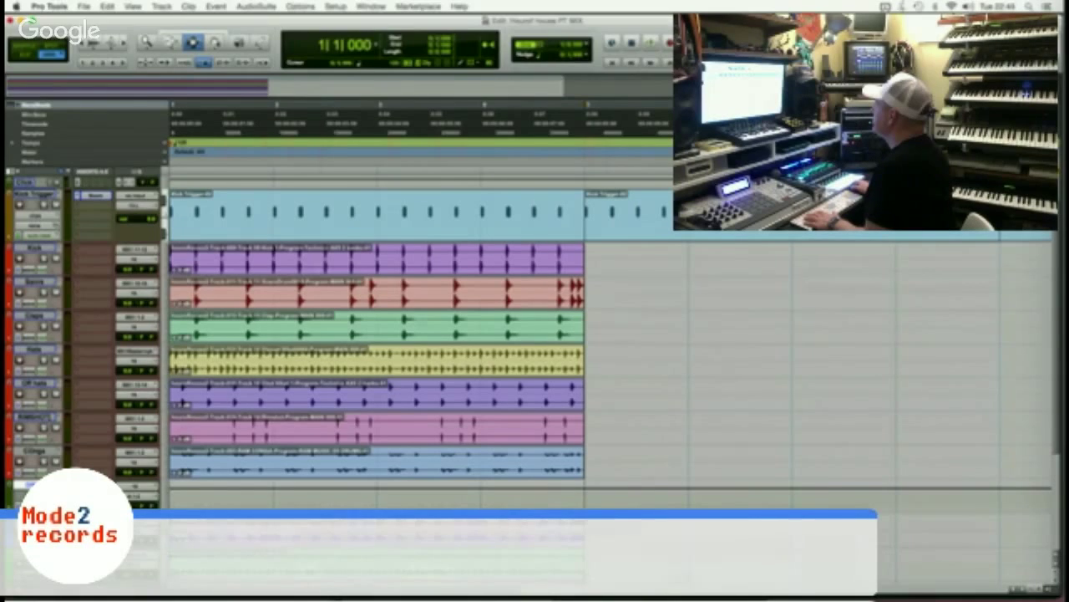
pyautogui.press('super+Tab')
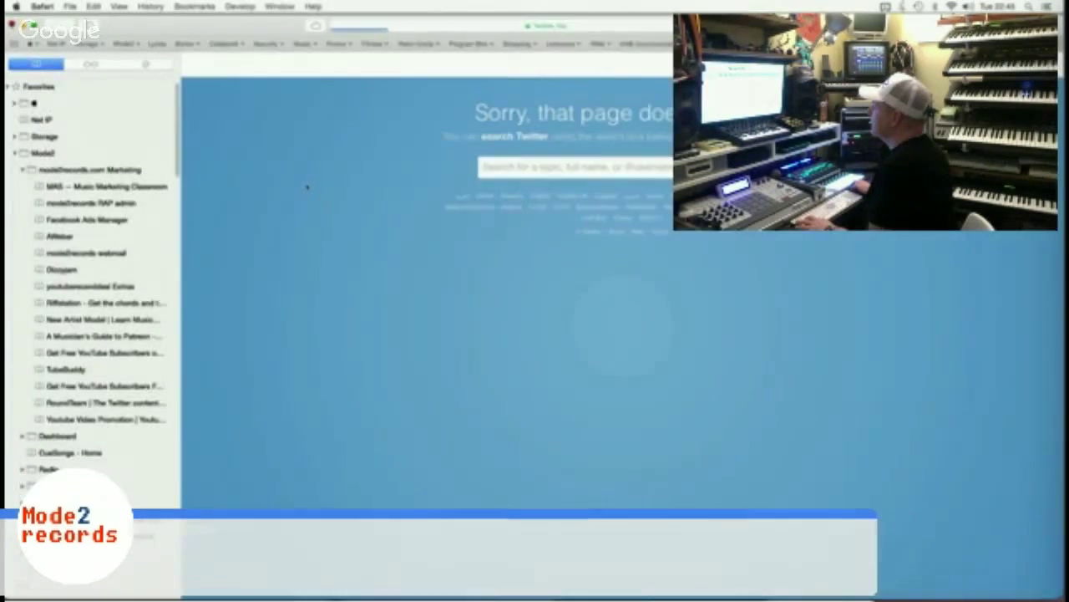
pyautogui.press('super+Tab')
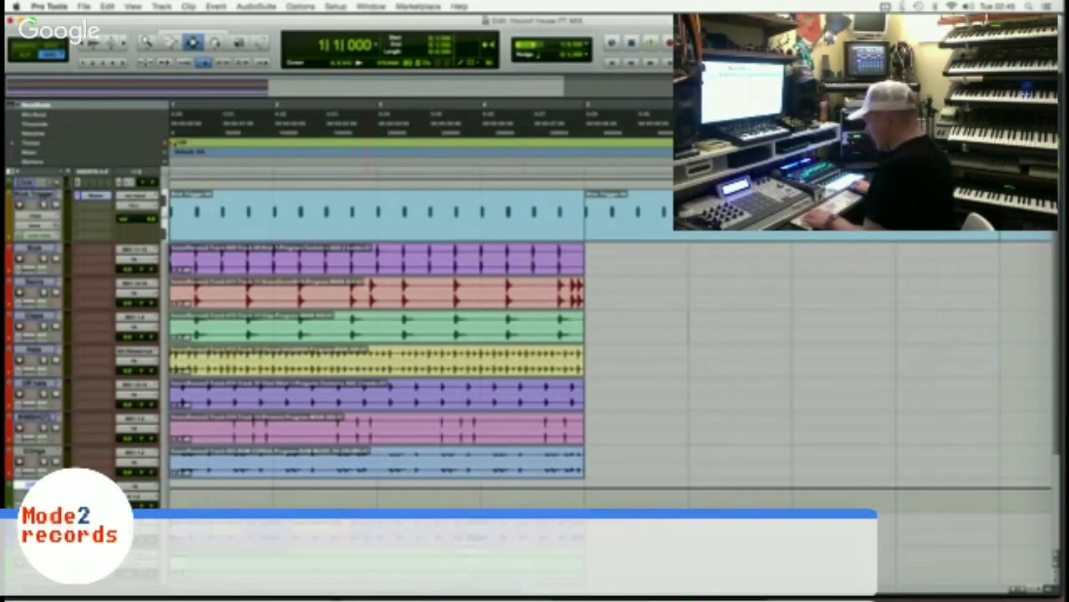
# Copy the Snare and Hats clips to bar 17, placing them one track higher on Kick and Claps.
pyautogui.press('F8')
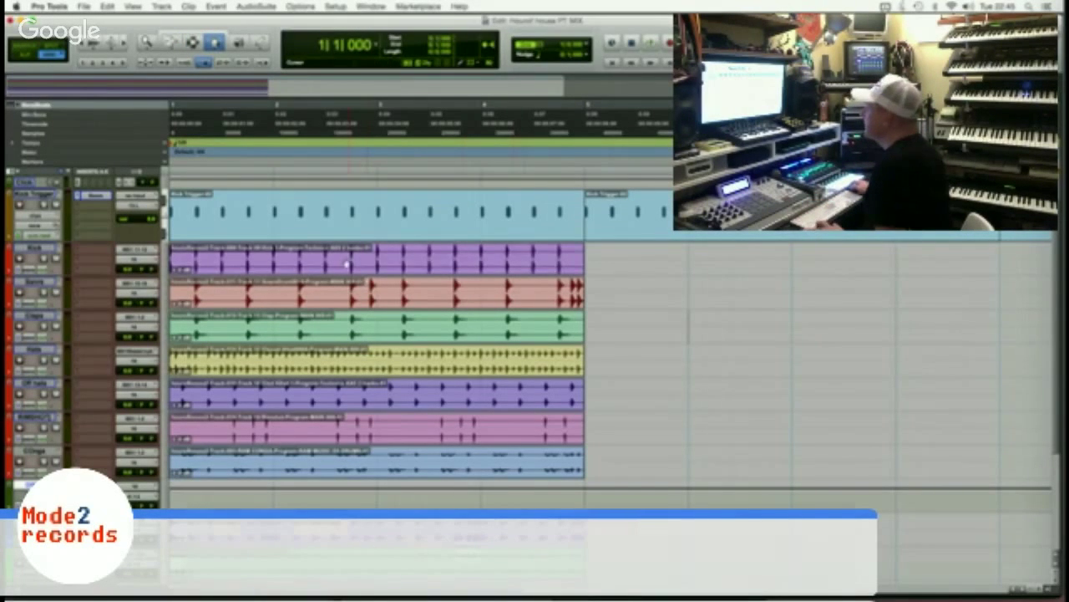
pyautogui.click(346, 264)
pyautogui.click(290, 299)
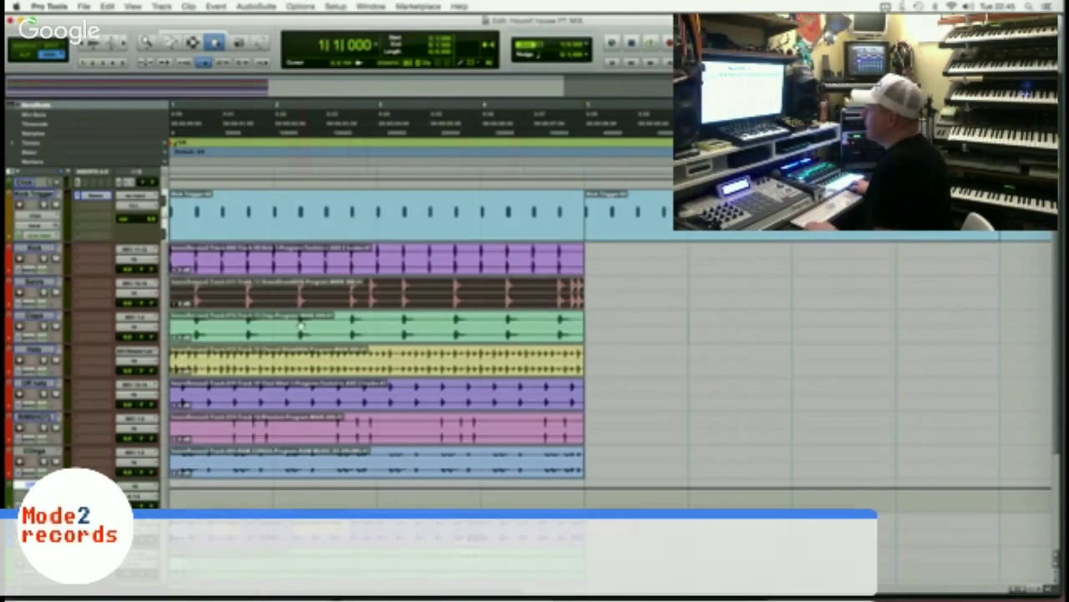
pyautogui.click(300, 355)
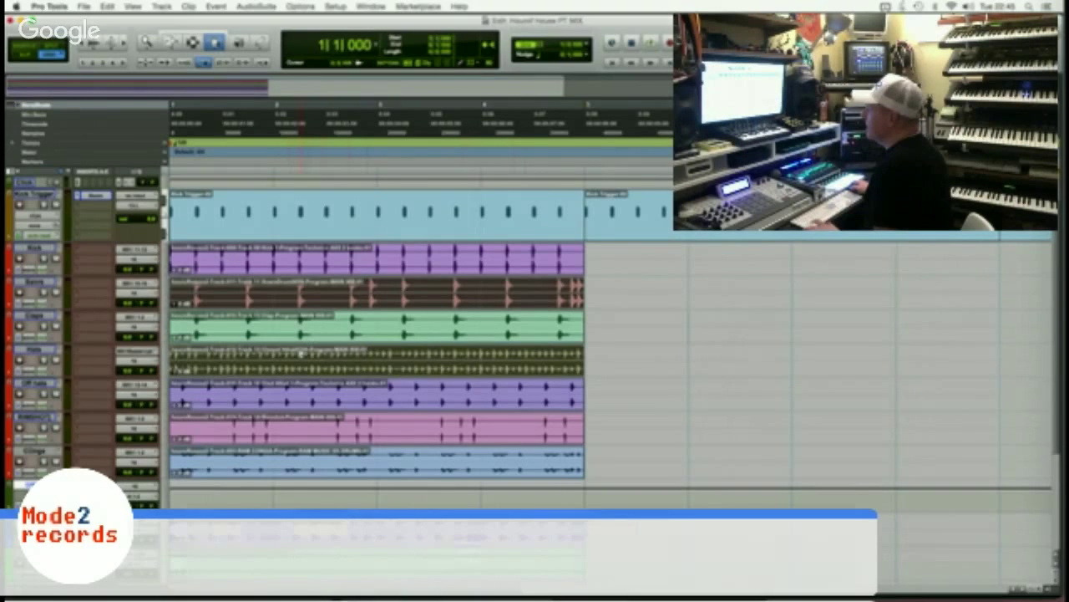
pyautogui.moveTo(293, 359); pyautogui.dragTo(818, 335)
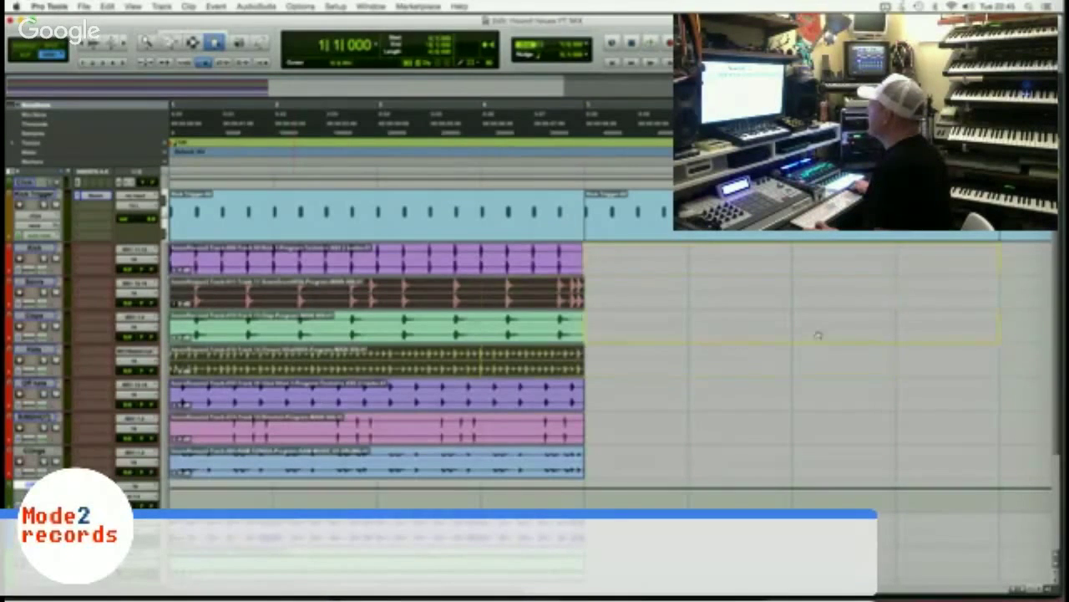
pyautogui.moveTo(1061, 334); pyautogui.dragTo(1037, 327)
pyautogui.press('r')
pyautogui.press('r')
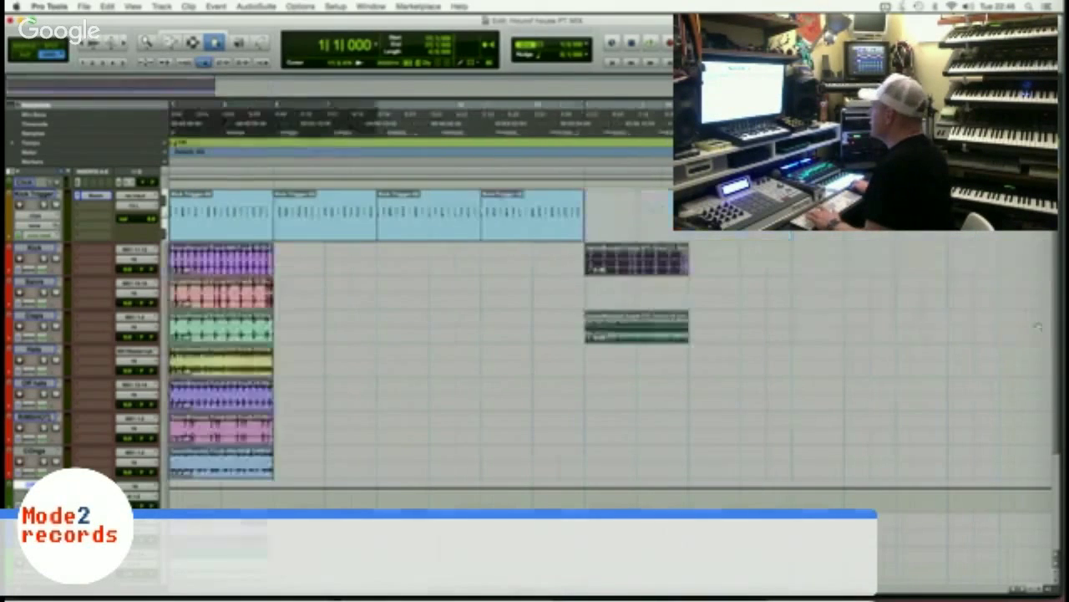
# Select the copied clip at bar 17 on the Kick track and play the arrangement from there.
pyautogui.press('super+bracketleft')
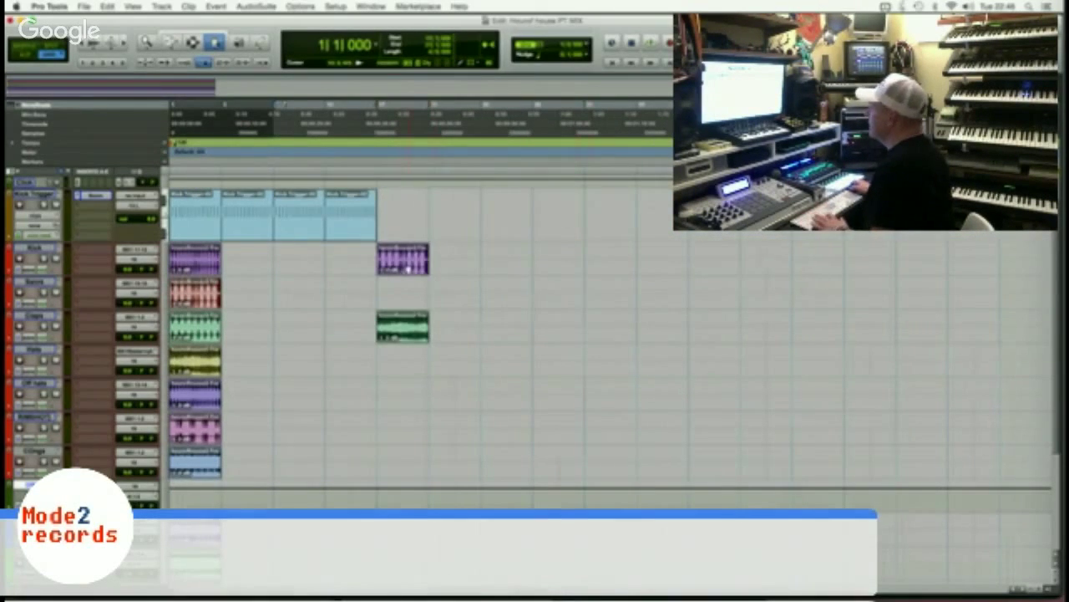
pyautogui.click(402, 248)
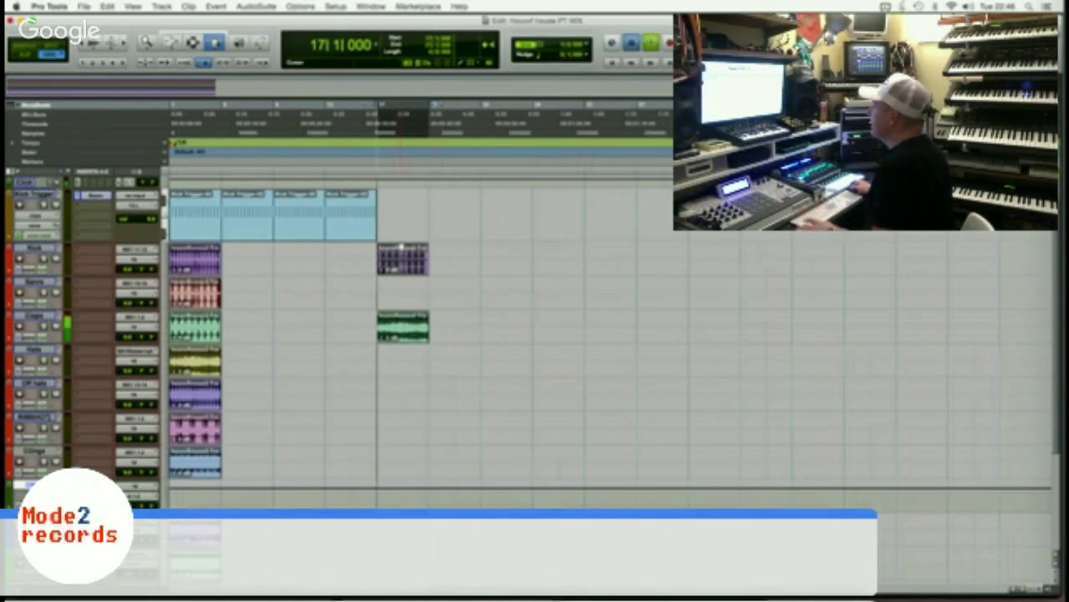
pyautogui.press('space')
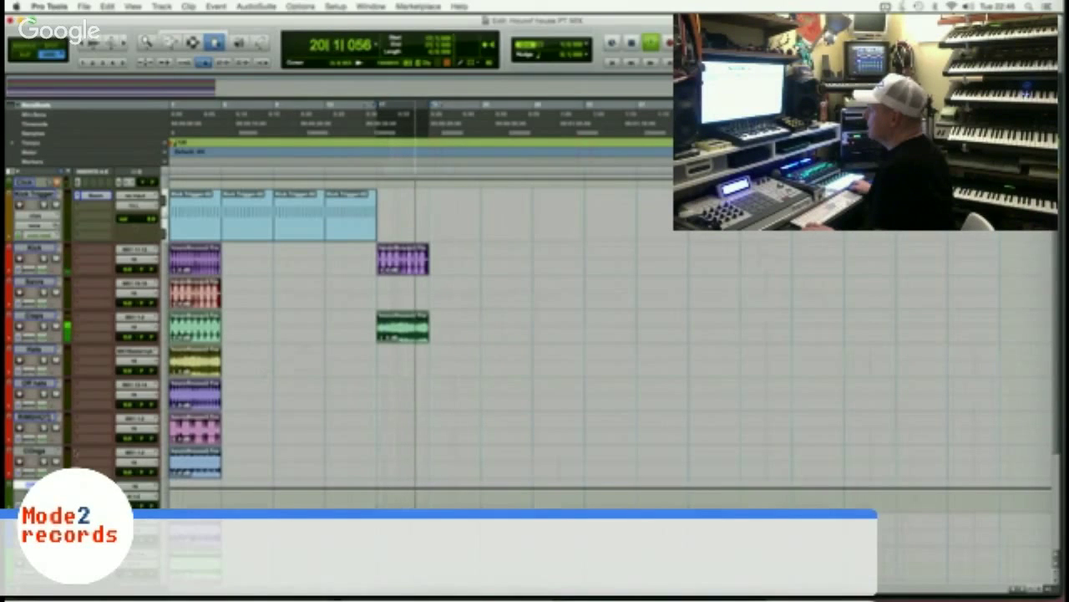
# Copy the clip on the track directly below Bass to bar 17 of the same track.
pyautogui.scroll(-3, 217, 493)
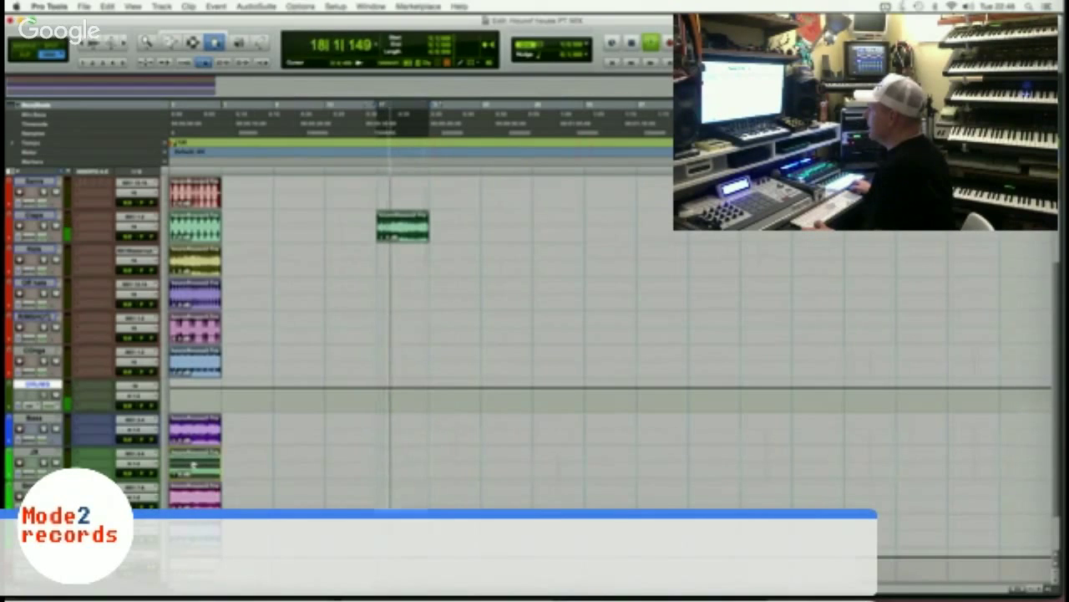
pyautogui.moveTo(218, 463); pyautogui.dragTo(398, 464)
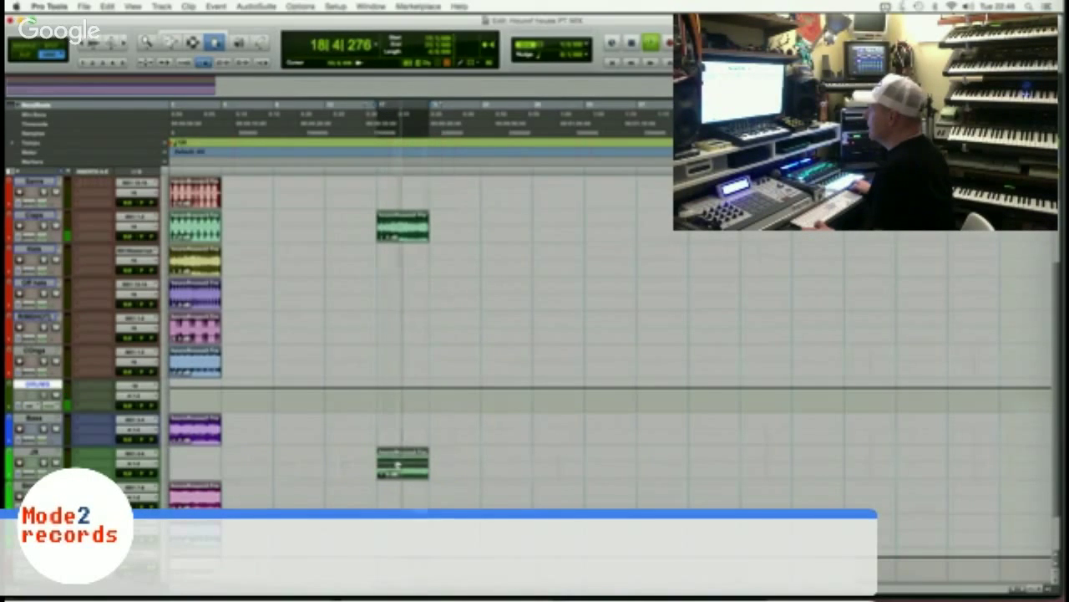
pyautogui.moveTo(239, 482); pyautogui.dragTo(195, 474)
# Reduce the height of all tracks and mute the three copied clips at bar 17.
pyautogui.scroll(3, 396, 222)
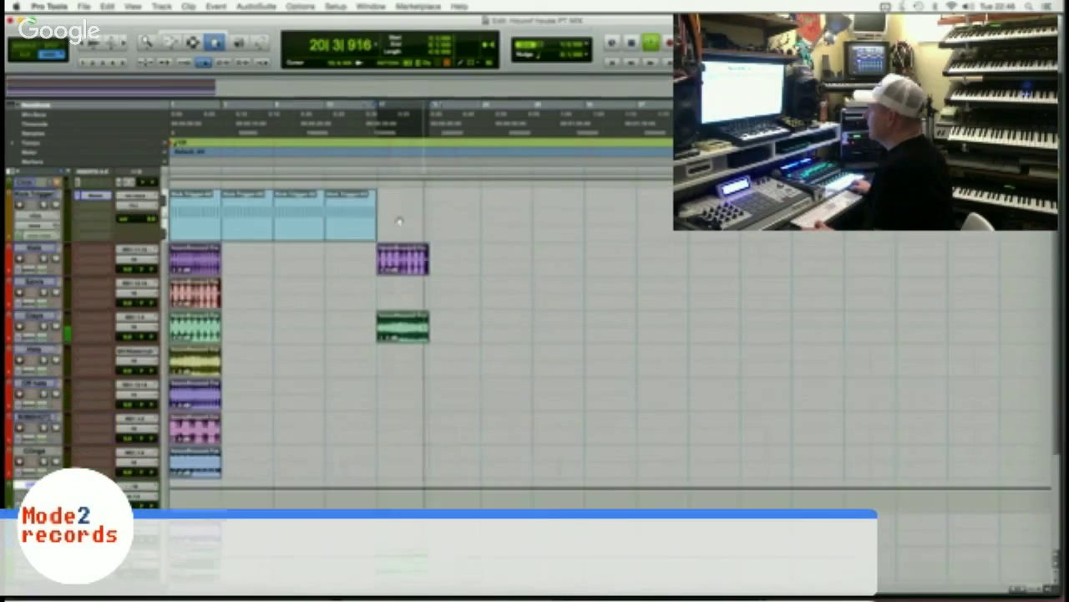
pyautogui.keyDown('alt'); pyautogui.click(166, 335); pyautogui.keyUp('alt')
pyautogui.keyDown('alt'); pyautogui.click(192, 329); pyautogui.keyUp('alt')
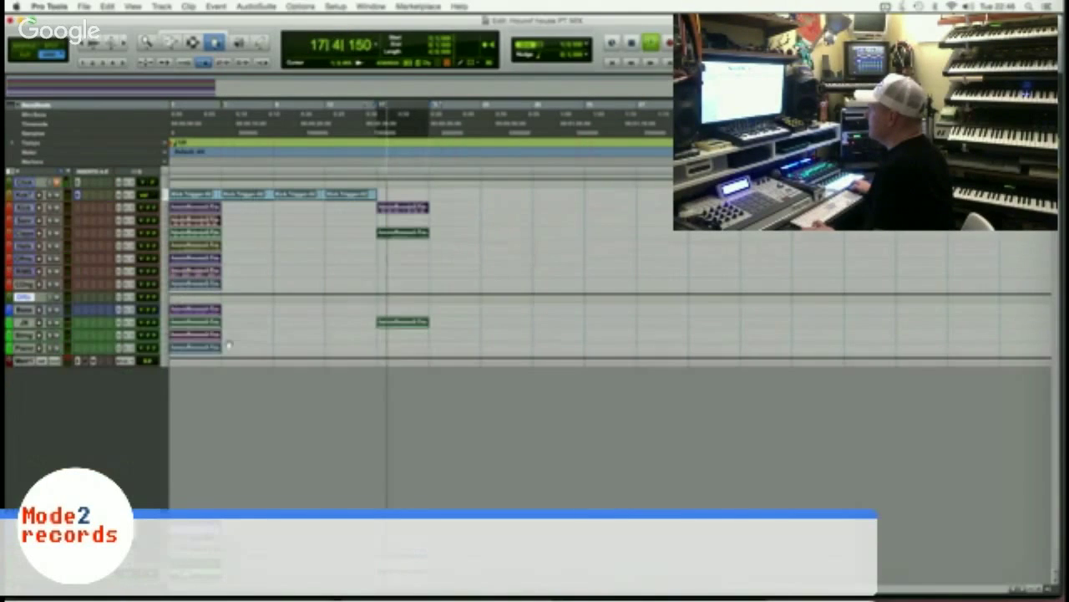
pyautogui.click(391, 210)
pyautogui.press('super+m')
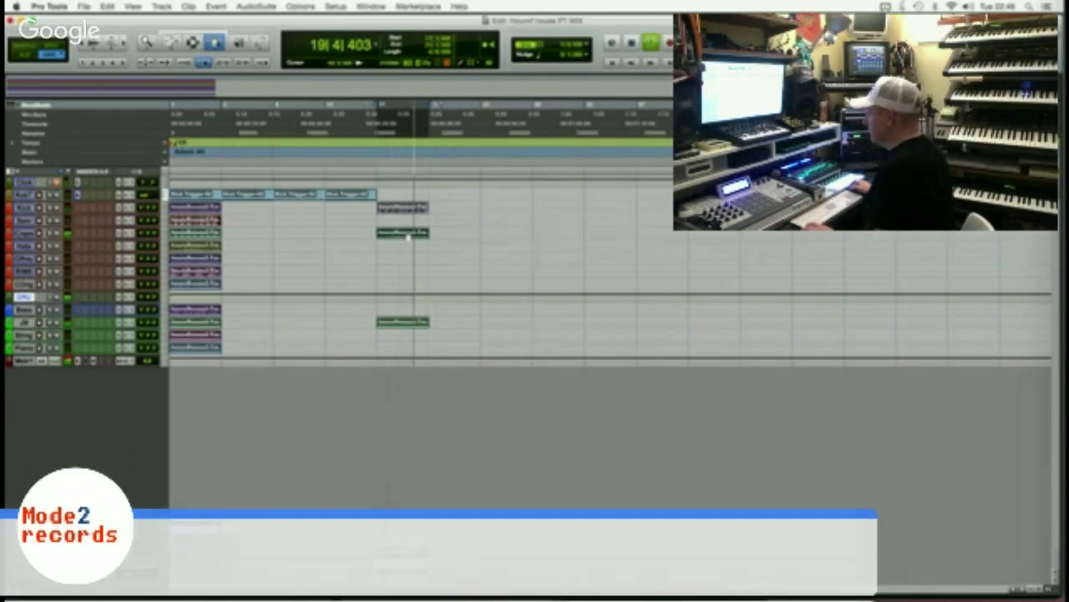
pyautogui.click(408, 237)
pyautogui.press('super+m')
pyautogui.click(412, 322)
pyautogui.press('super+m')
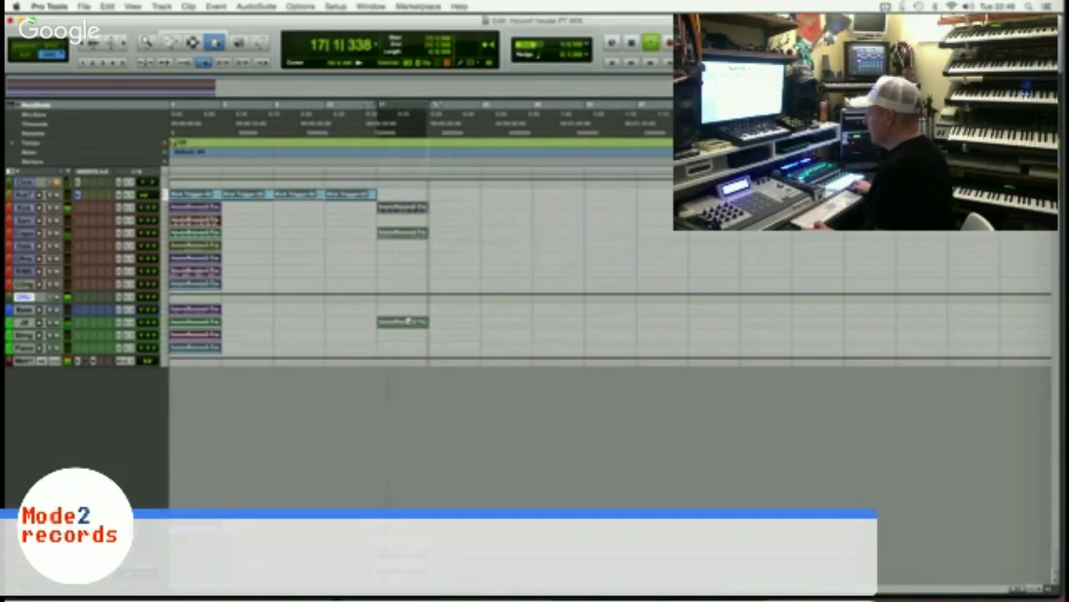
# Repeat the bar 17 clips on Kick, Claps and the track directly below Bass up to bar 33, checking playback.
pyautogui.moveTo(409, 321); pyautogui.dragTo(458, 320)
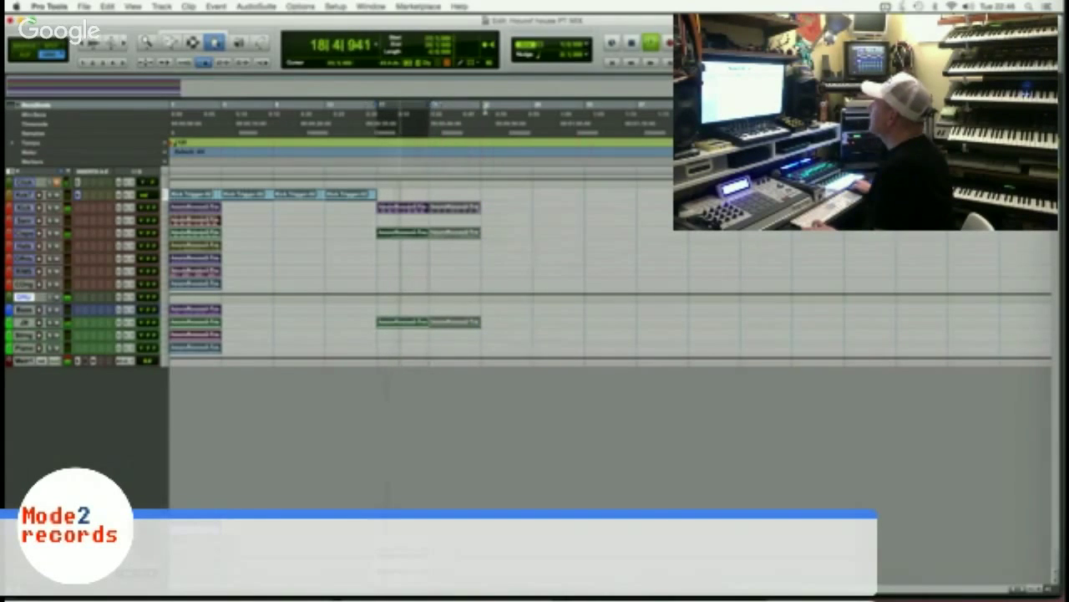
pyautogui.press('space')
pyautogui.press('space')
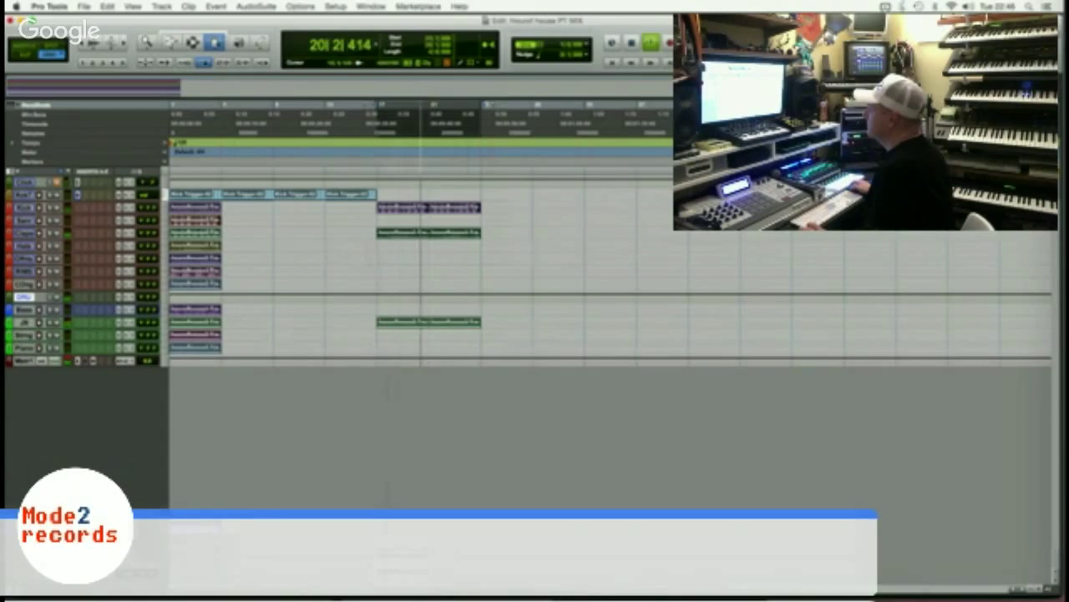
pyautogui.keyDown('shift'); pyautogui.click(414, 208); pyautogui.keyUp('shift')
pyautogui.keyDown('shift'); pyautogui.click(453, 233); pyautogui.keyUp('shift')
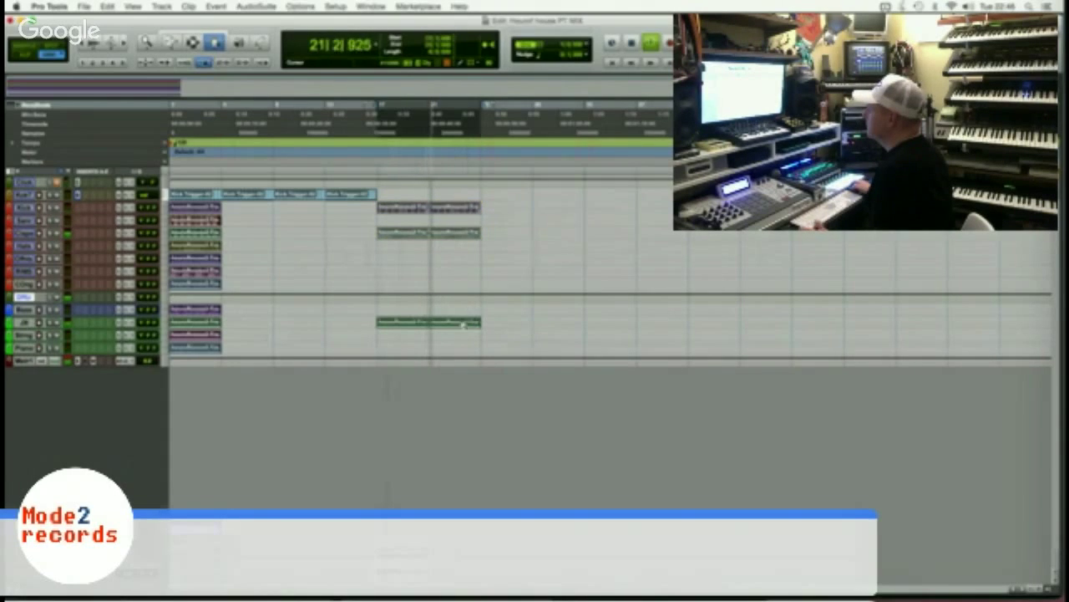
pyautogui.keyDown('shift'); pyautogui.click(466, 322); pyautogui.keyUp('shift')
pyautogui.moveTo(558, 326); pyautogui.dragTo(584, 325)
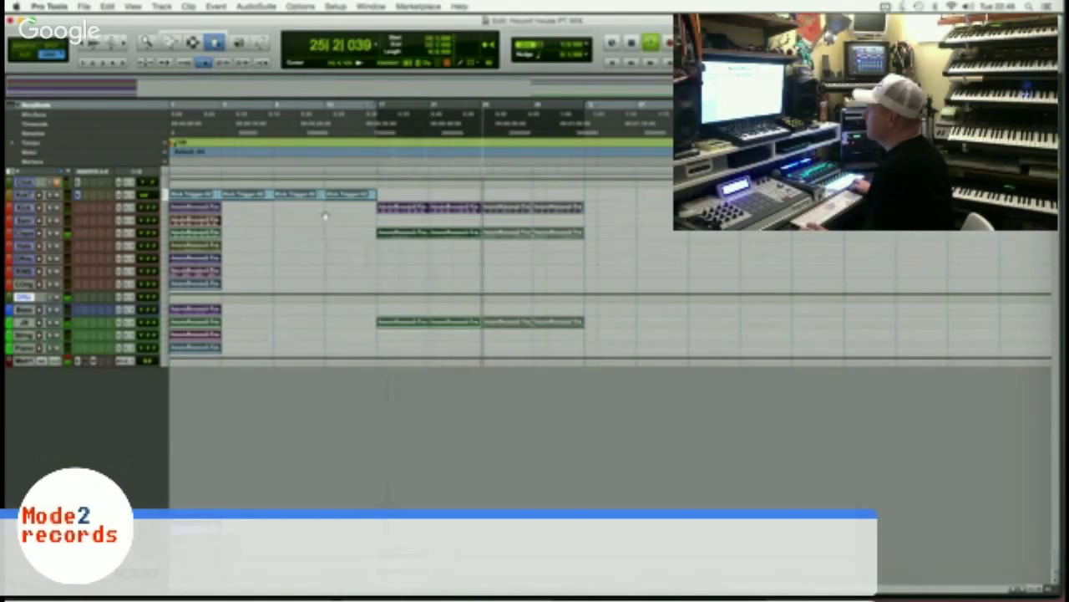
# Move the Kick and Claps clips between bars 17 and 33 down one track, onto Snare and Hats.
pyautogui.click(577, 323)
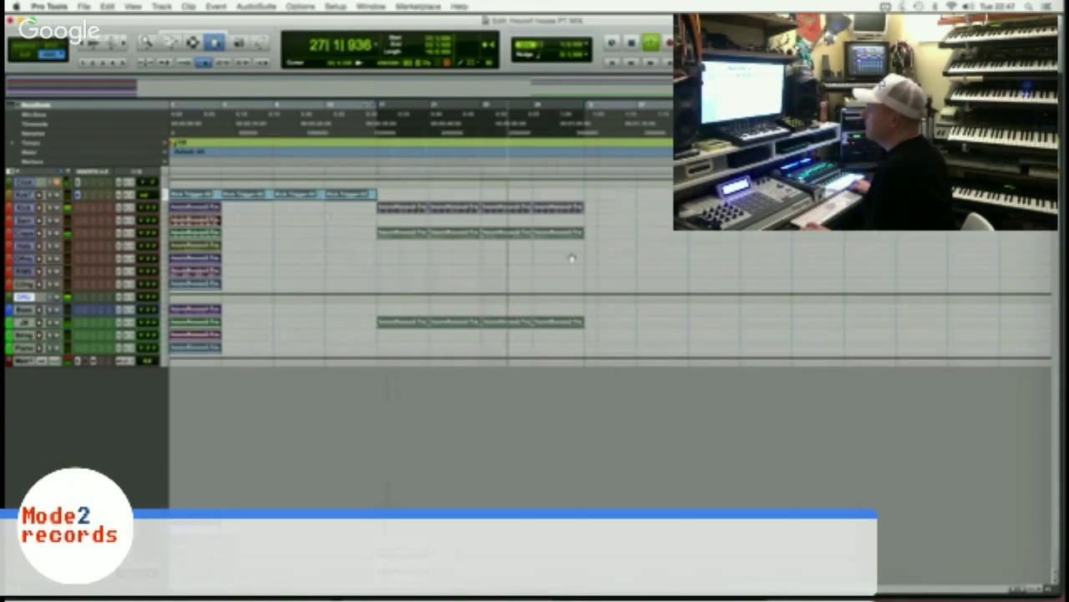
pyautogui.click(493, 209)
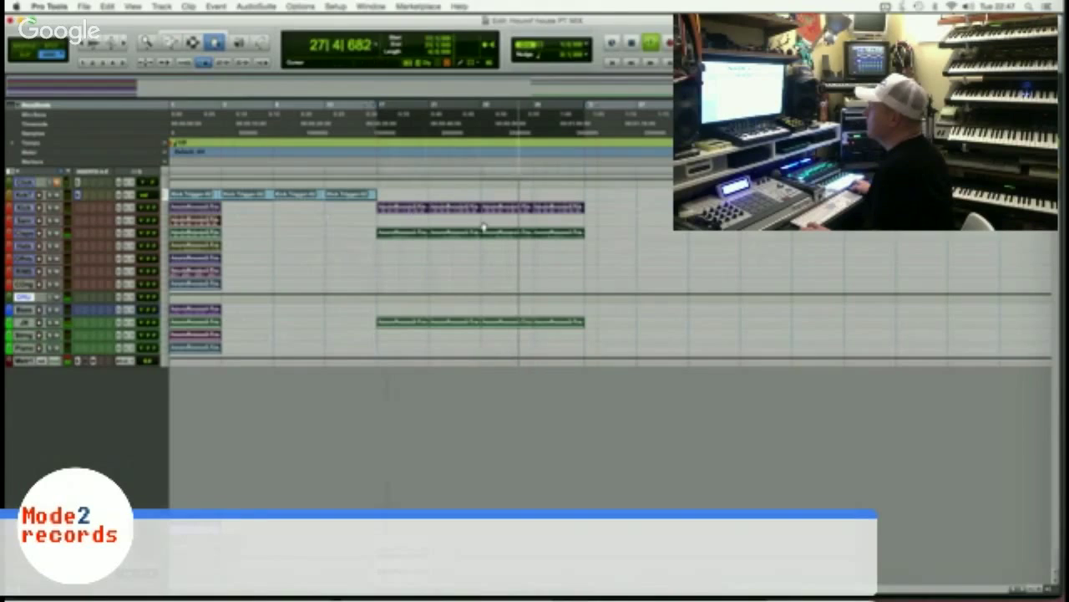
pyautogui.keyDown('shift'); pyautogui.click(548, 233); pyautogui.keyUp('shift')
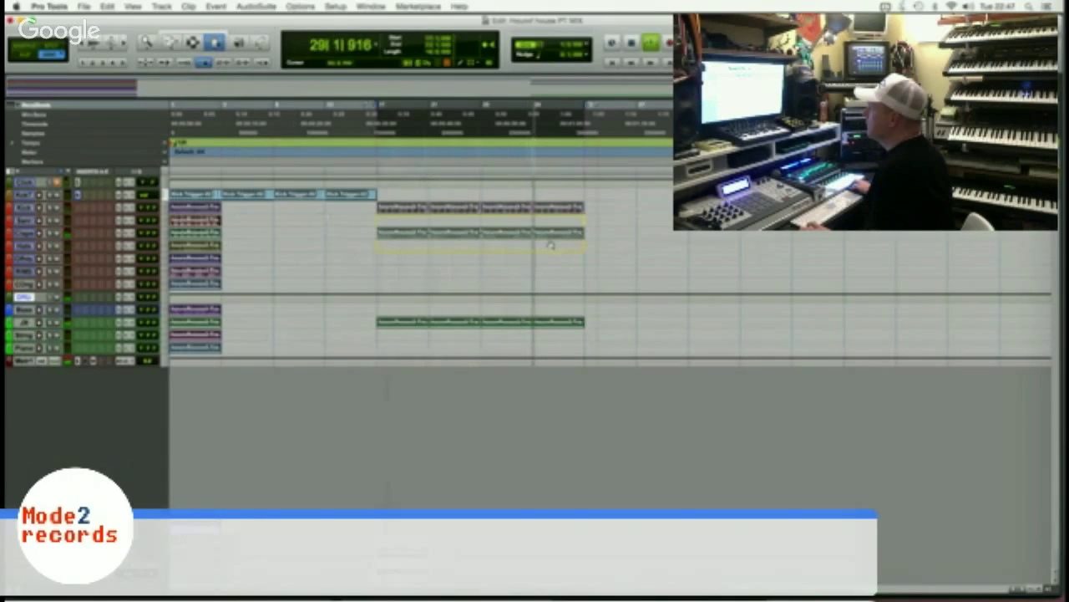
pyautogui.moveTo(549, 245); pyautogui.dragTo(550, 246)
pyautogui.click(324, 216)
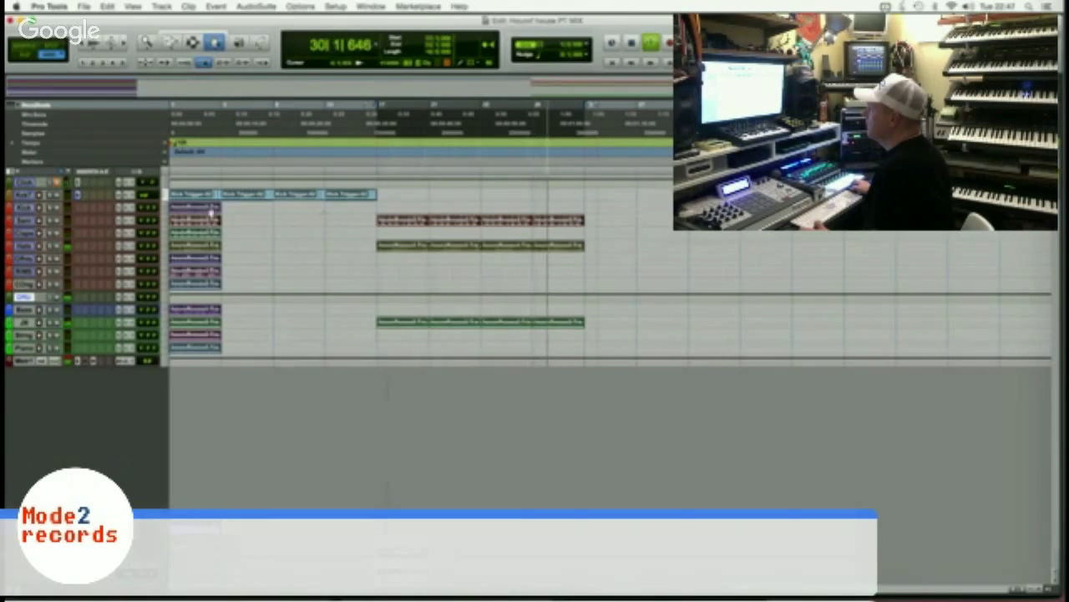
# Copy the Kick clip to bars 25 and 29, and duplicate all arranged clips from bars 25–33 to bar 33.
pyautogui.moveTo(204, 210); pyautogui.dragTo(511, 205)
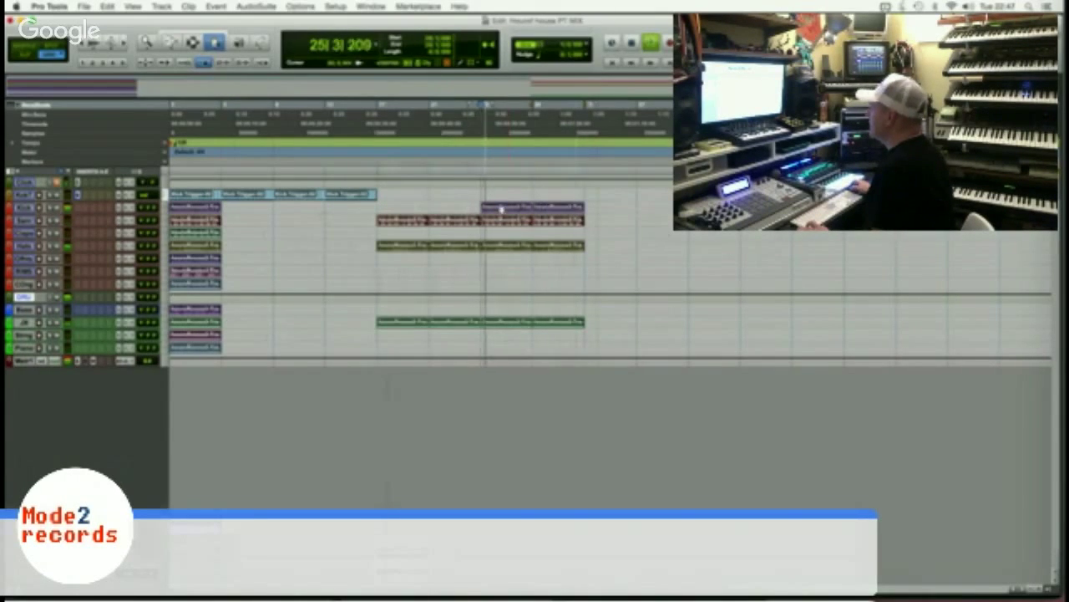
pyautogui.keyDown('shift'); pyautogui.click(565, 245); pyautogui.keyUp('shift')
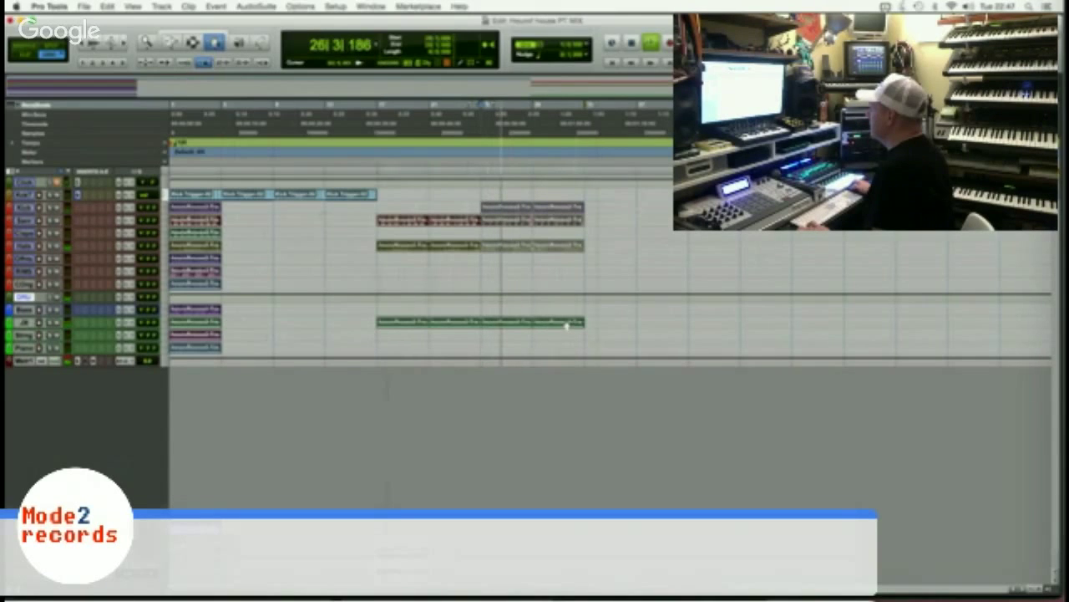
pyautogui.press('super+d')
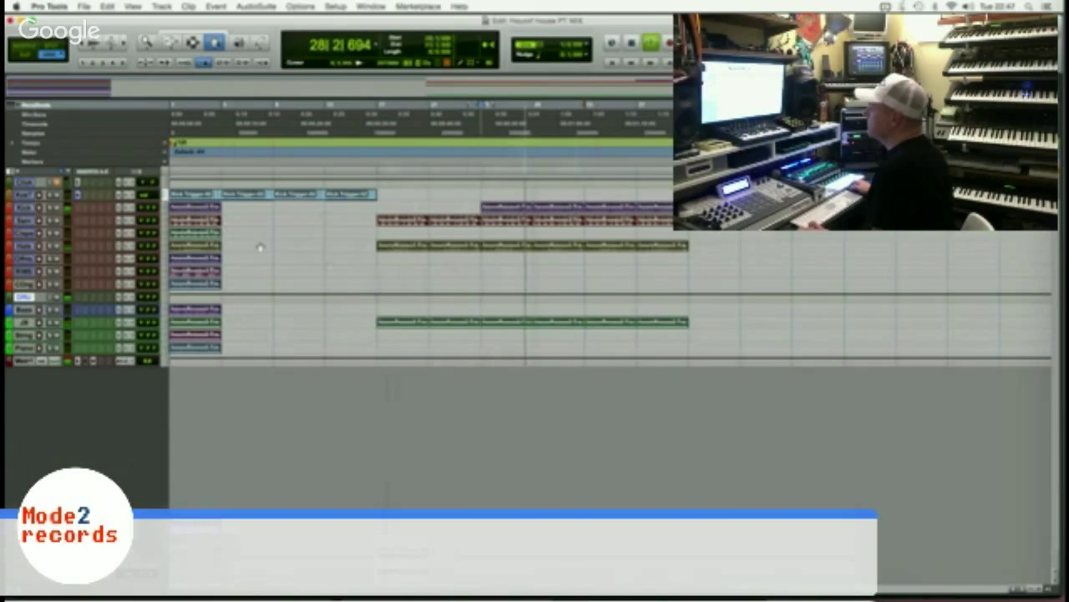
# Copy the opening clips of Bass and the track two below Hats to bar 33, repeating each at bar 37.
pyautogui.moveTo(197, 274); pyautogui.dragTo(334, 271)
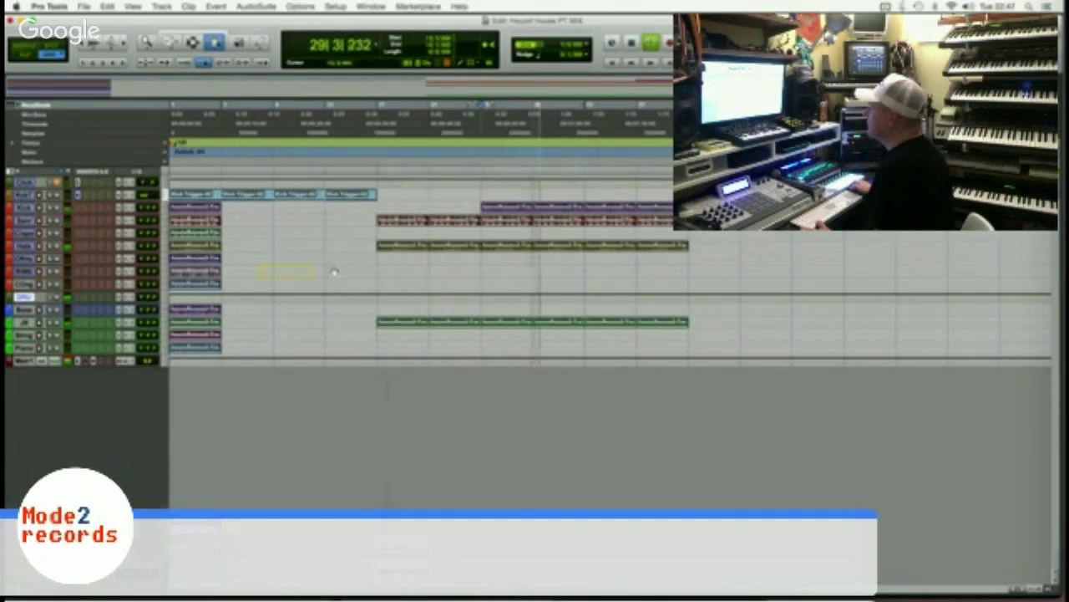
pyautogui.moveTo(567, 259); pyautogui.dragTo(665, 270)
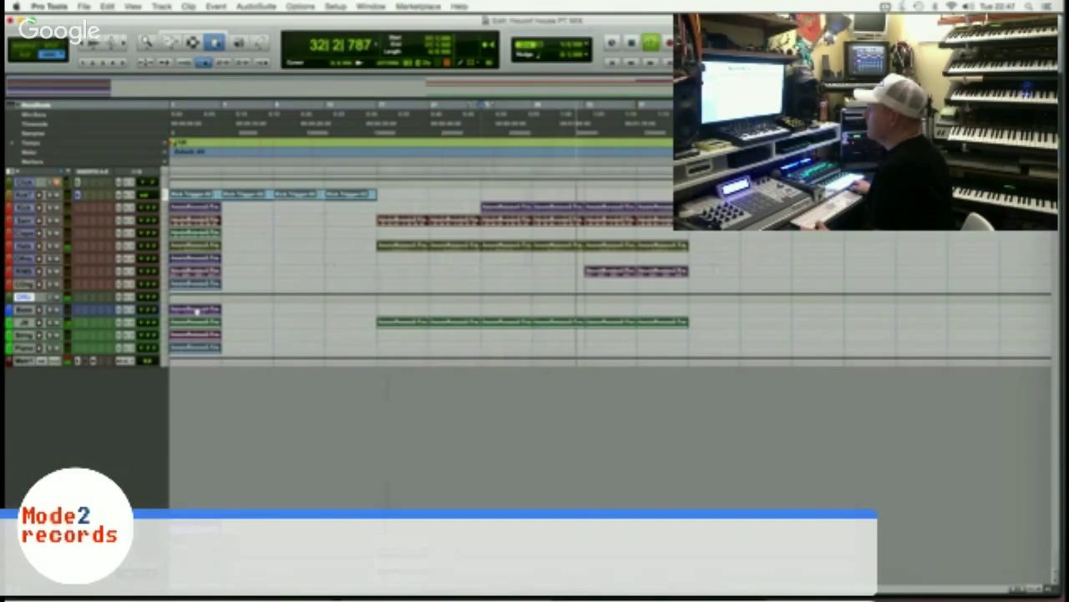
pyautogui.moveTo(197, 309); pyautogui.dragTo(505, 306)
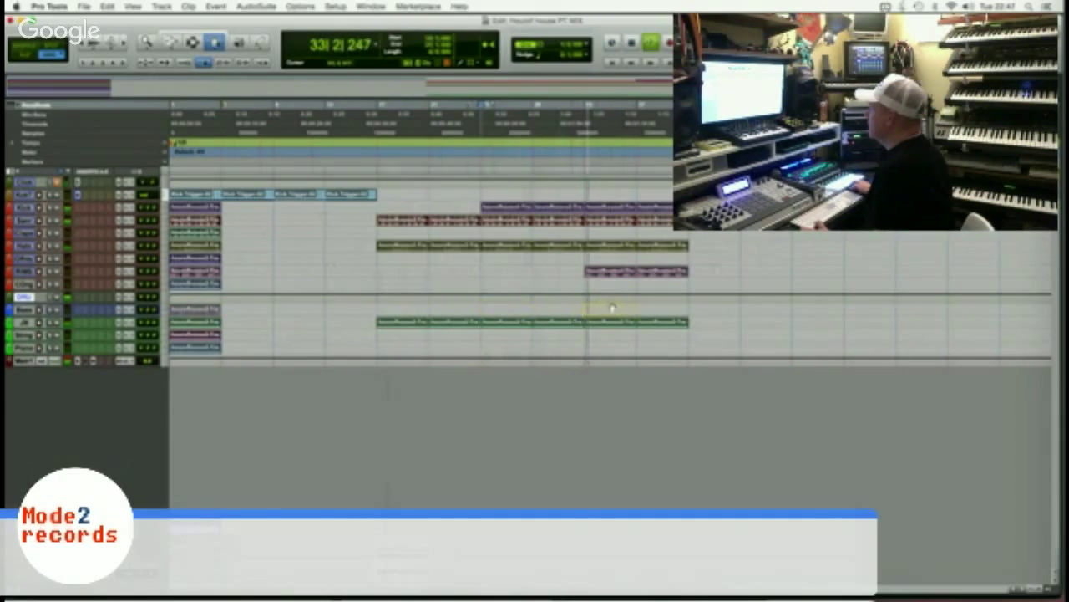
pyautogui.moveTo(612, 309); pyautogui.dragTo(686, 309)
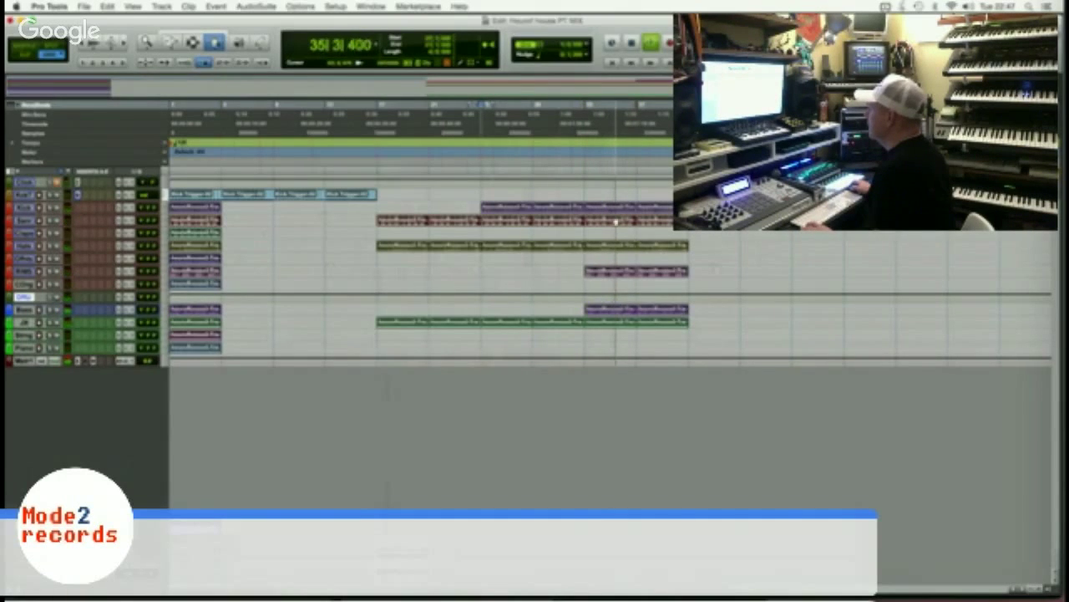
# Duplicate the clips from bars 33–41 on all arranged drum tracks, Bass and the track below Bass to bar 41.
pyautogui.keyDown('shift'); pyautogui.click(676, 322); pyautogui.keyUp('shift')
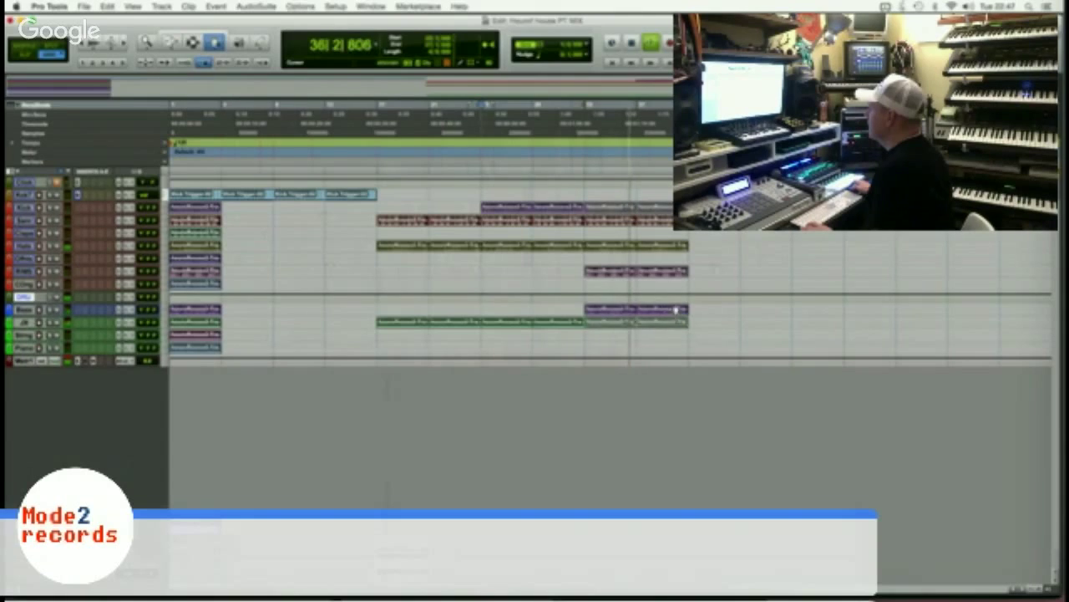
pyautogui.keyDown('shift'); pyautogui.click(676, 310); pyautogui.keyUp('shift')
pyautogui.keyDown('shift'); pyautogui.click(676, 272); pyautogui.keyUp('shift')
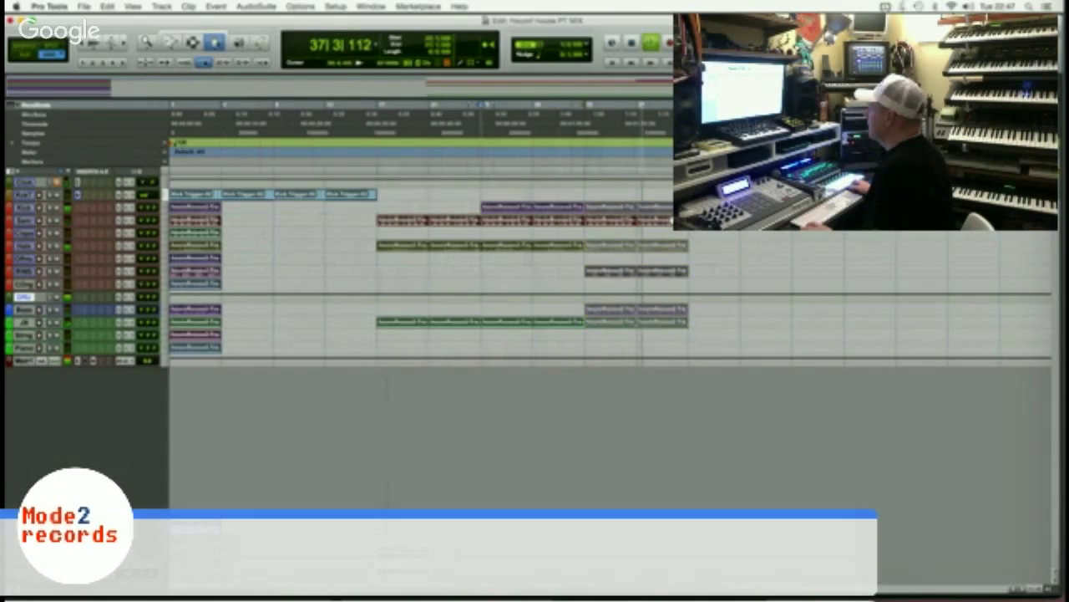
pyautogui.press('super+d')
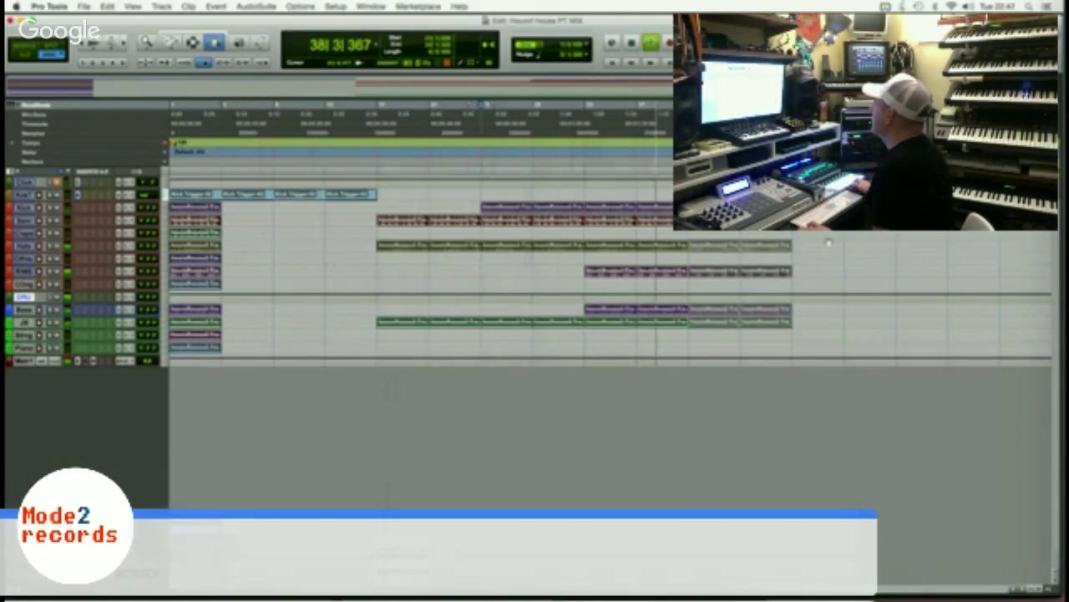
# Delete the clips between bars 33 and 41 on the track two below Hats.
pyautogui.hscroll(5, 829, 242)
pyautogui.click(829, 242)
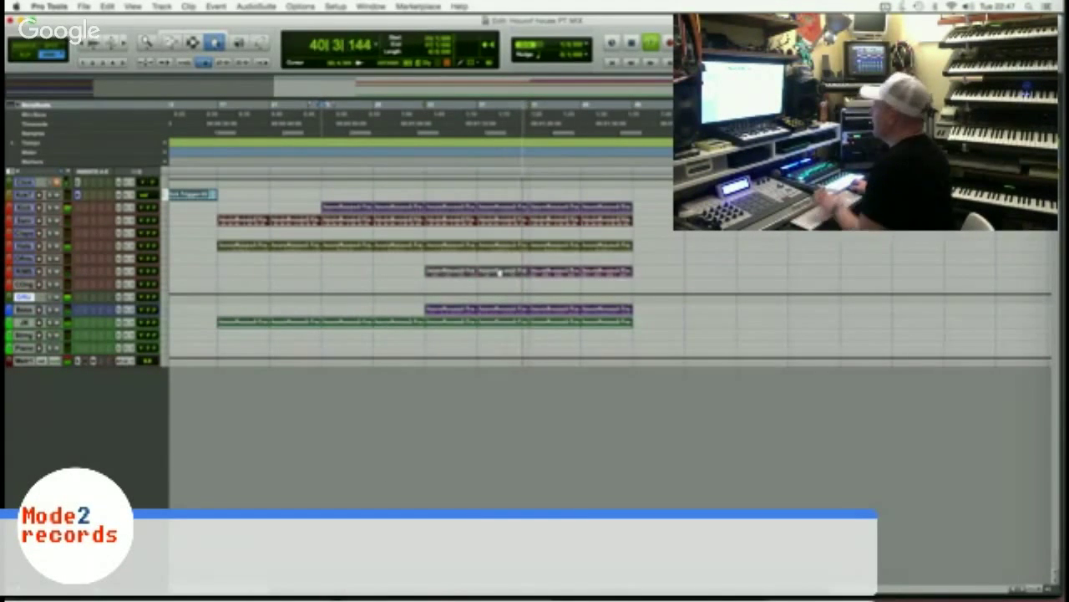
pyautogui.press('Delete')
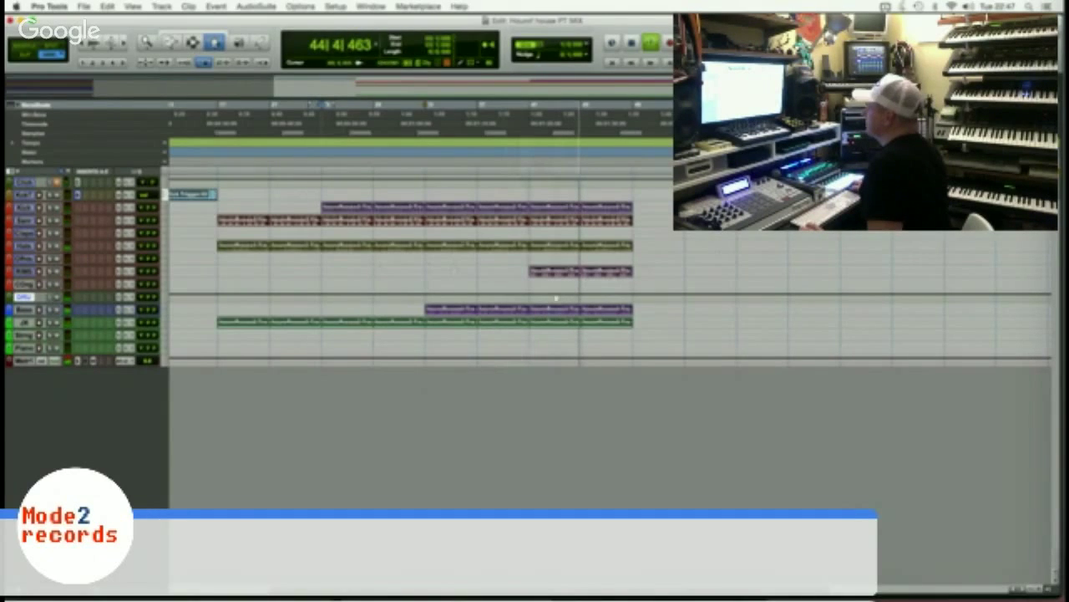
# Duplicate the clips from bars 41–49 to bar 49 on Snare, Hats and the track directly below Bass.
pyautogui.click(565, 322)
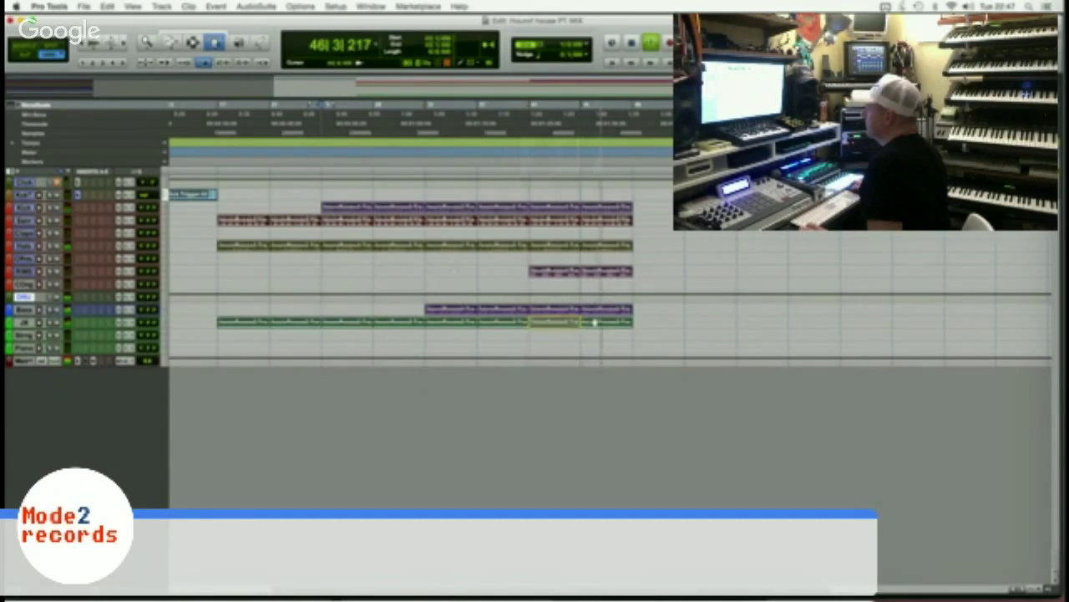
pyautogui.keyDown('shift'); pyautogui.click(594, 323); pyautogui.keyUp('shift')
pyautogui.press('super+d')
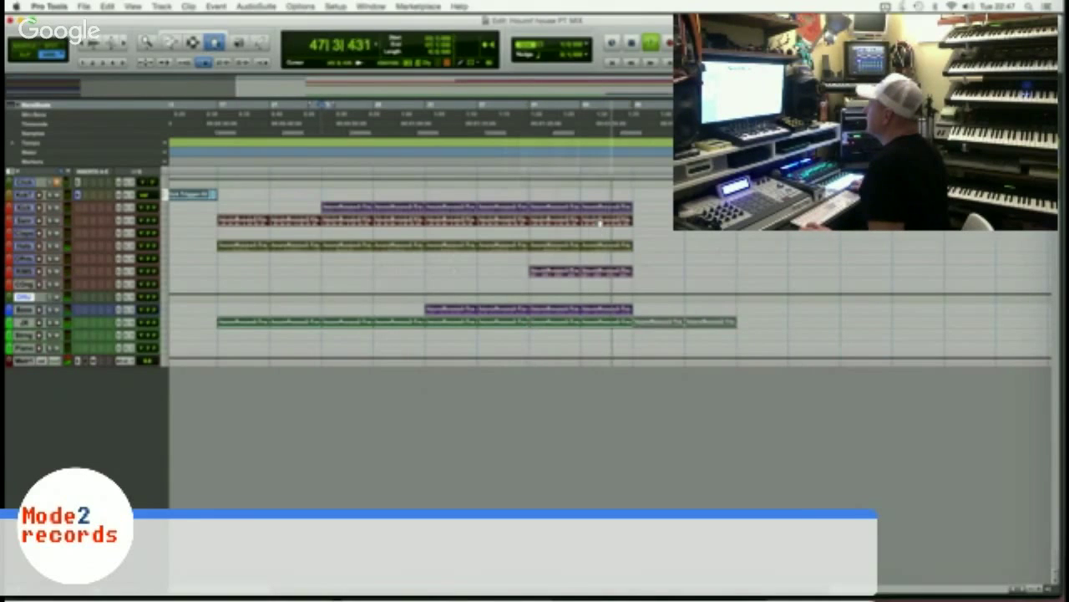
pyautogui.click(590, 222)
pyautogui.keyDown('shift'); pyautogui.click(562, 222); pyautogui.keyUp('shift')
pyautogui.keyDown('shift'); pyautogui.click(562, 248); pyautogui.keyUp('shift')
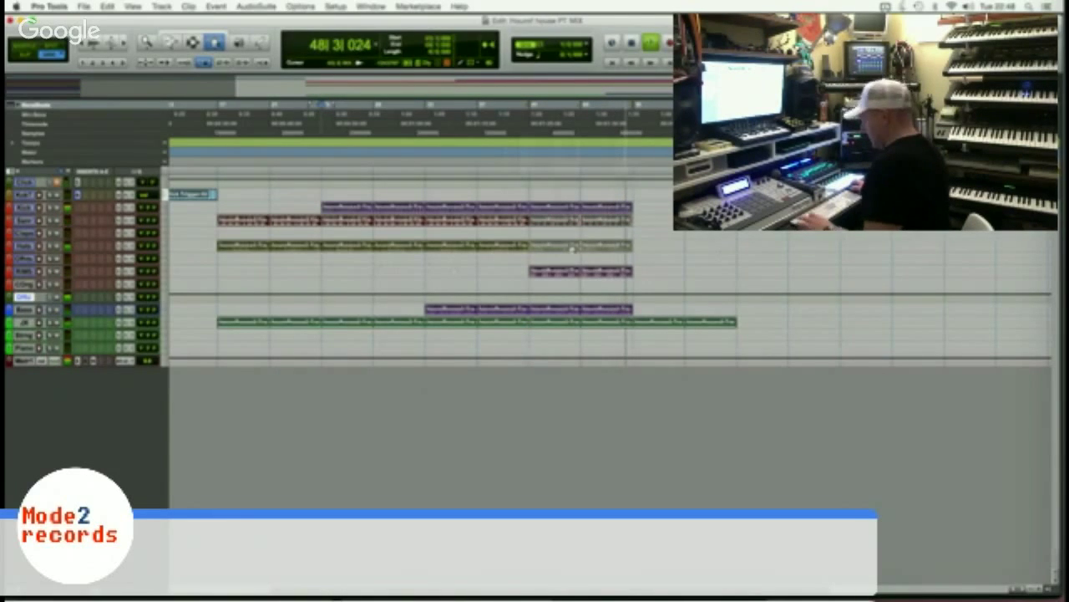
pyautogui.hotkey('ctrl', 'd')
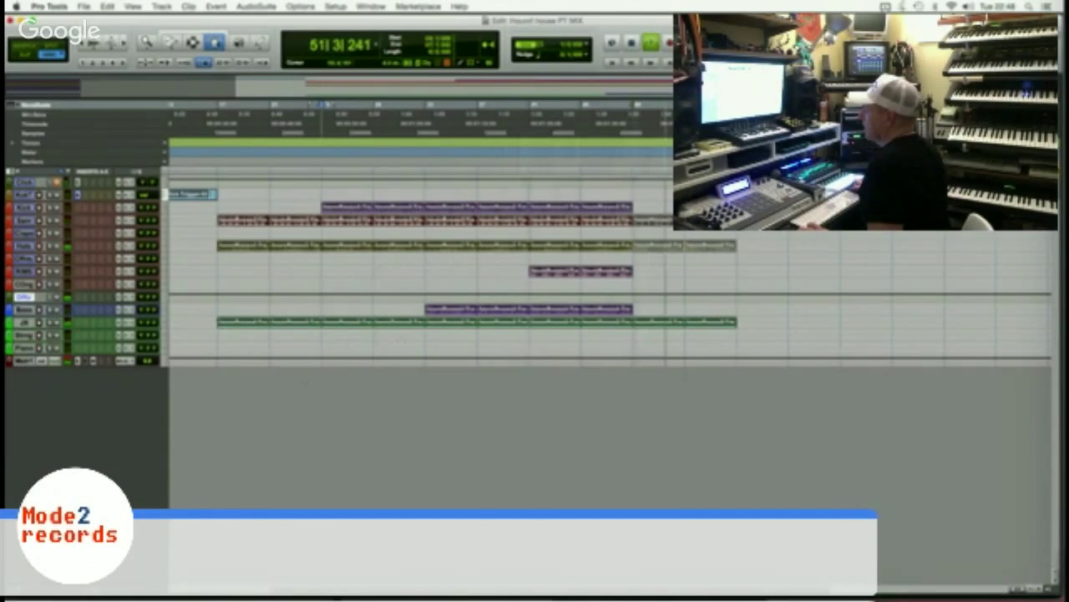
# Copy the clip on the track above the DRU aux to bars 49 and 53, and duplicate the last two Bass clips to bar 49.
pyautogui.hscroll(-5, 443, 276)
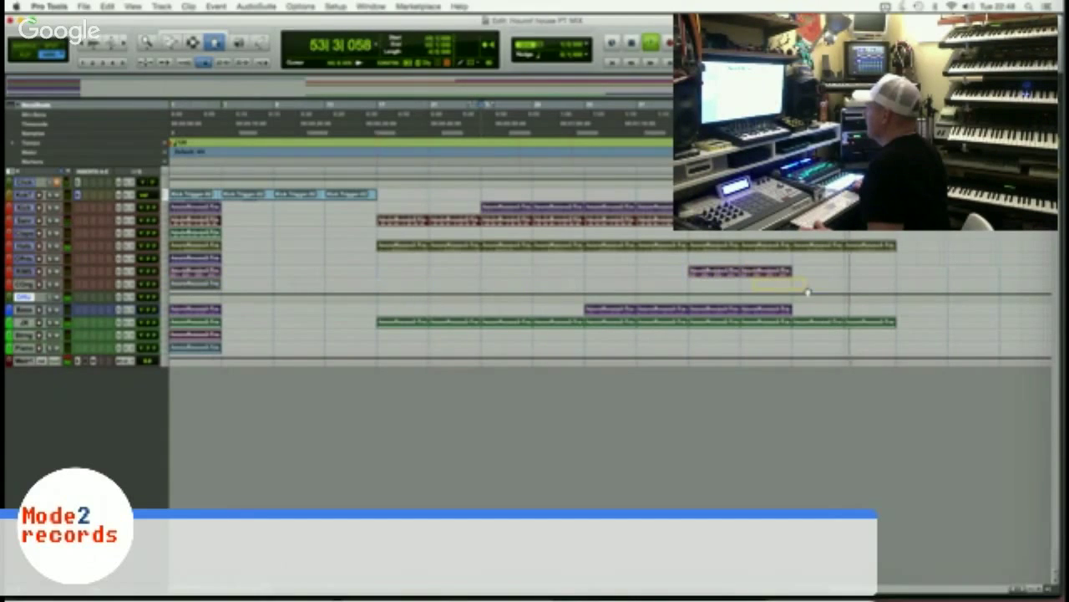
pyautogui.moveTo(809, 284); pyautogui.dragTo(866, 285)
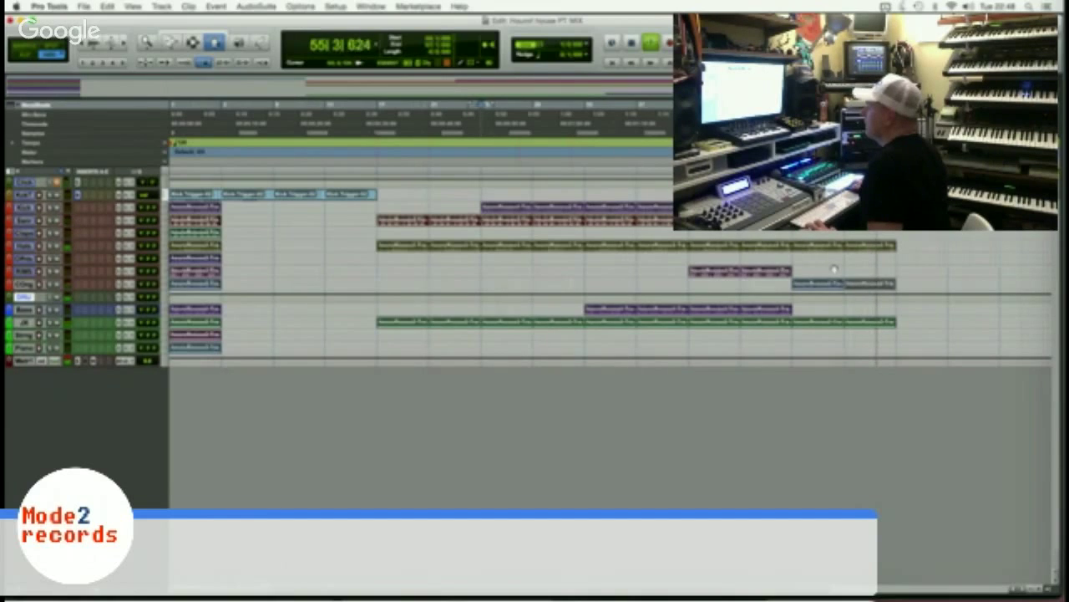
pyautogui.click(754, 310)
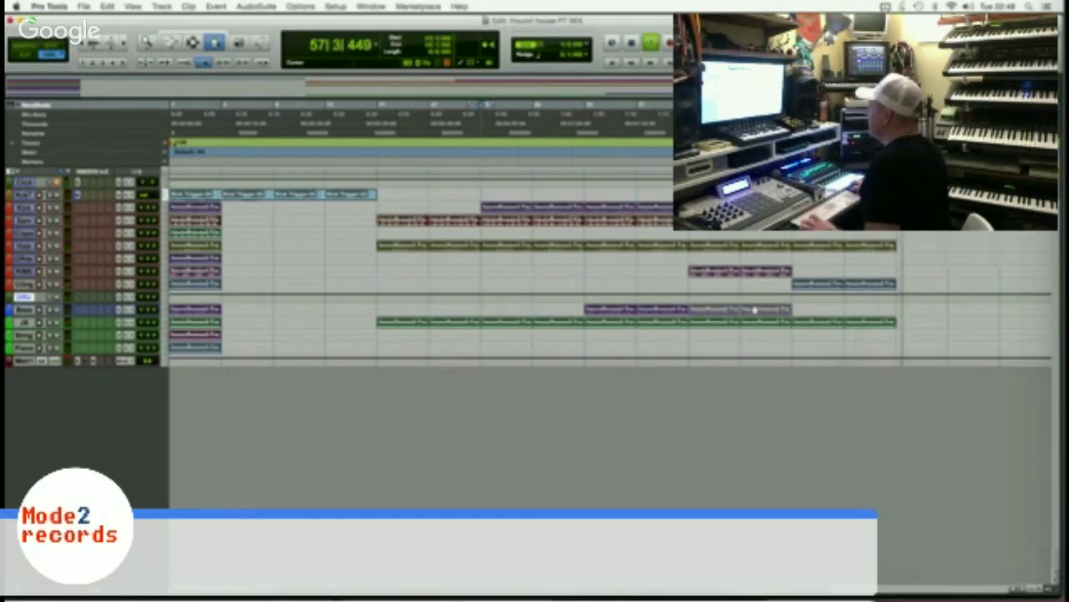
pyautogui.press('super+d')
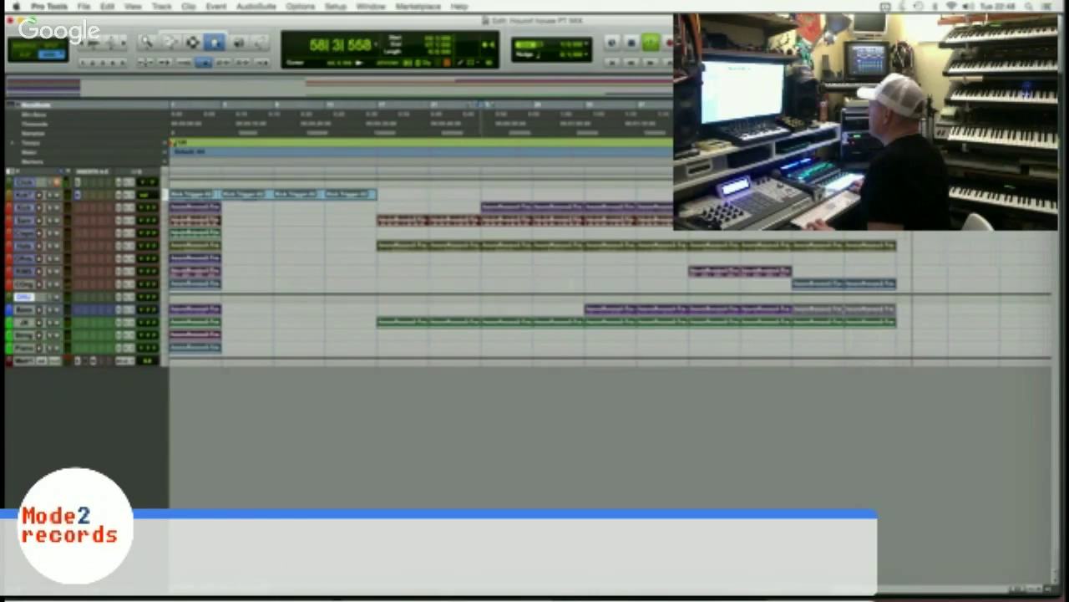
# Duplicate the bar 49–57 clips on Snare, Hats, the track above the DRU aux, Bass and the track below Bass to bar 57.
pyautogui.click(869, 331)
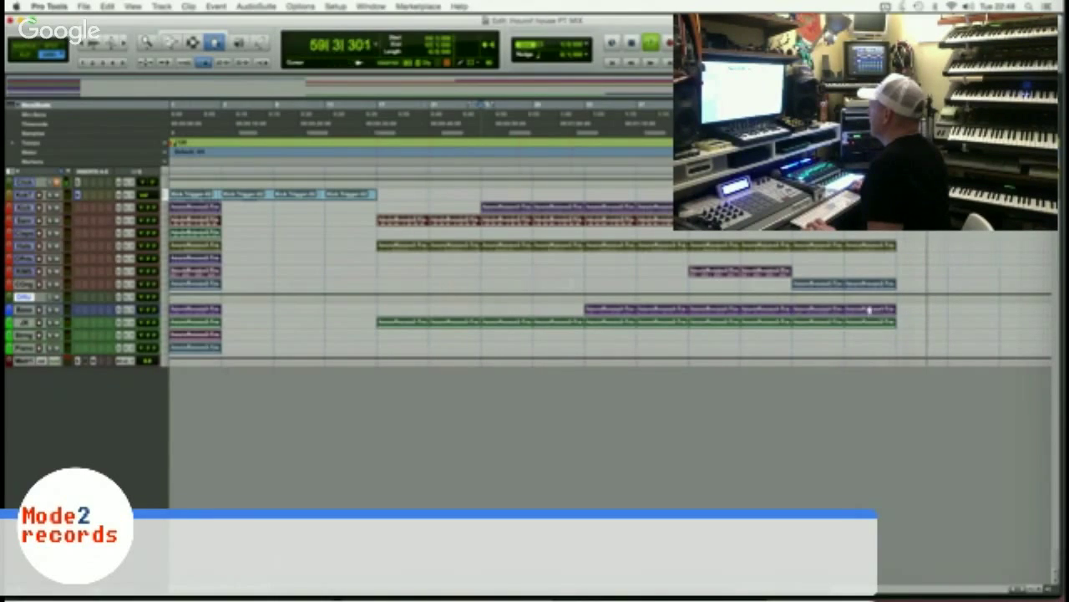
pyautogui.keyDown('shift'); pyautogui.click(868, 310); pyautogui.keyUp('shift')
pyautogui.keyDown('shift'); pyautogui.click(873, 284); pyautogui.keyUp('shift')
pyautogui.keyDown('shift'); pyautogui.click(874, 246); pyautogui.keyUp('shift')
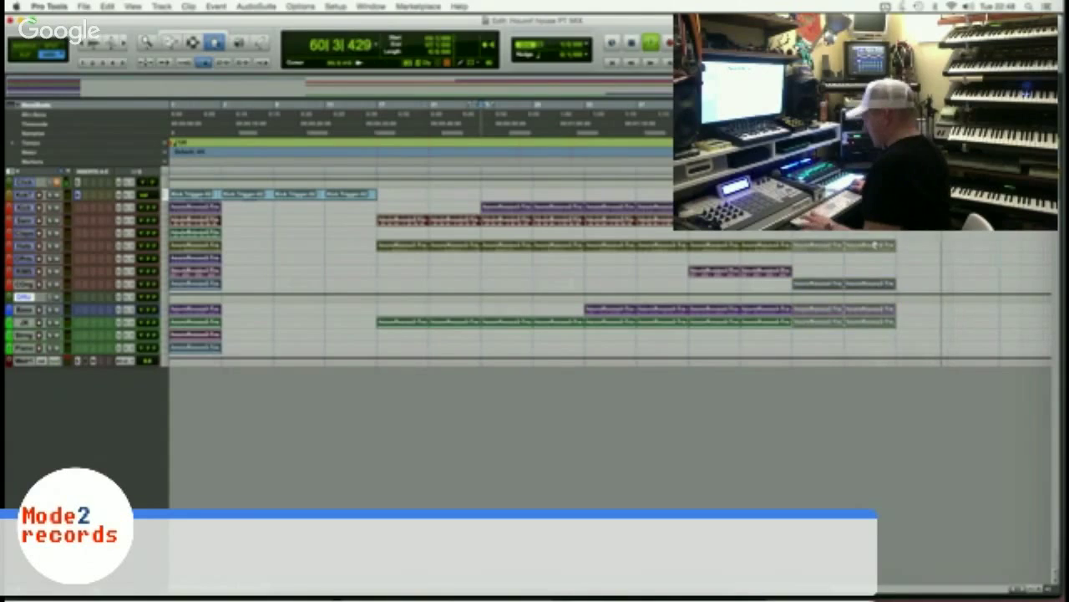
pyautogui.press('super+d')
pyautogui.hscroll(2, 790, 263)
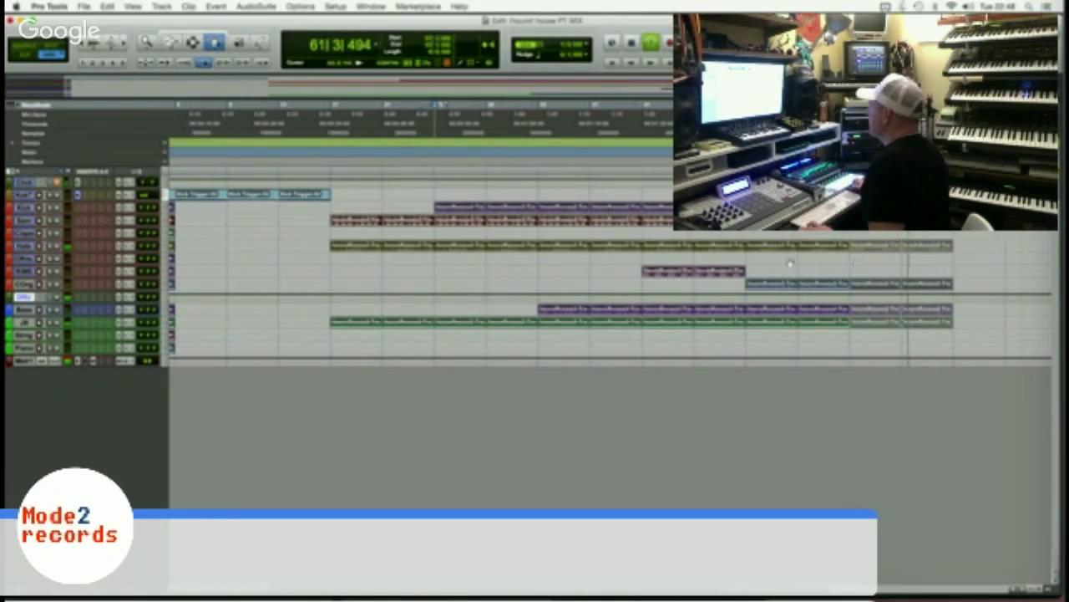
# Add Kick clips from bar 57 to 65, play from bar 53, and duplicate the other tracks' bar 57–65 clips to bar 65.
pyautogui.click(672, 209)
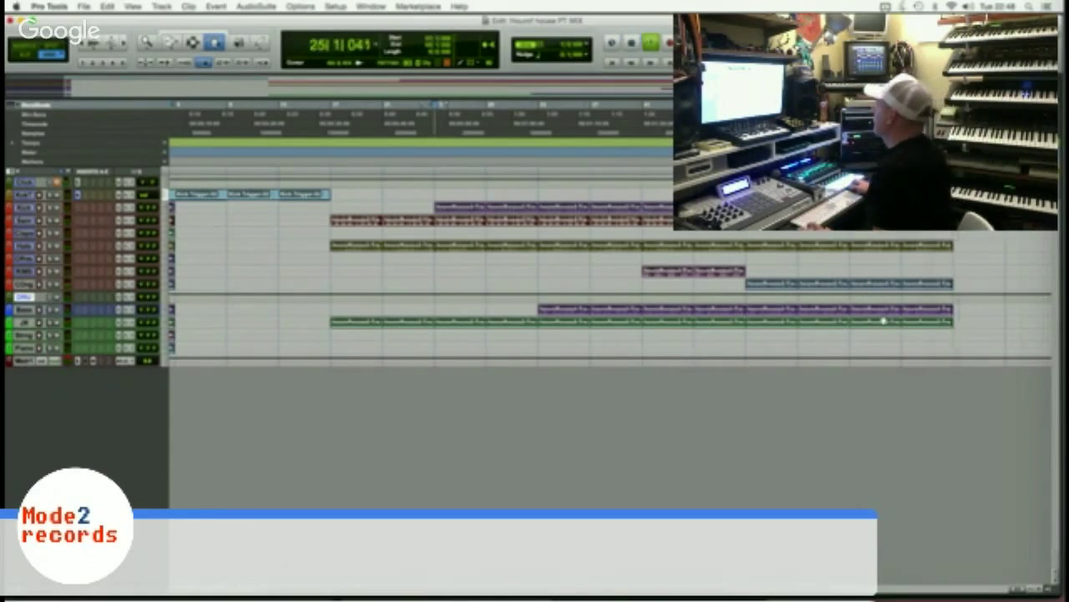
pyautogui.press('space')
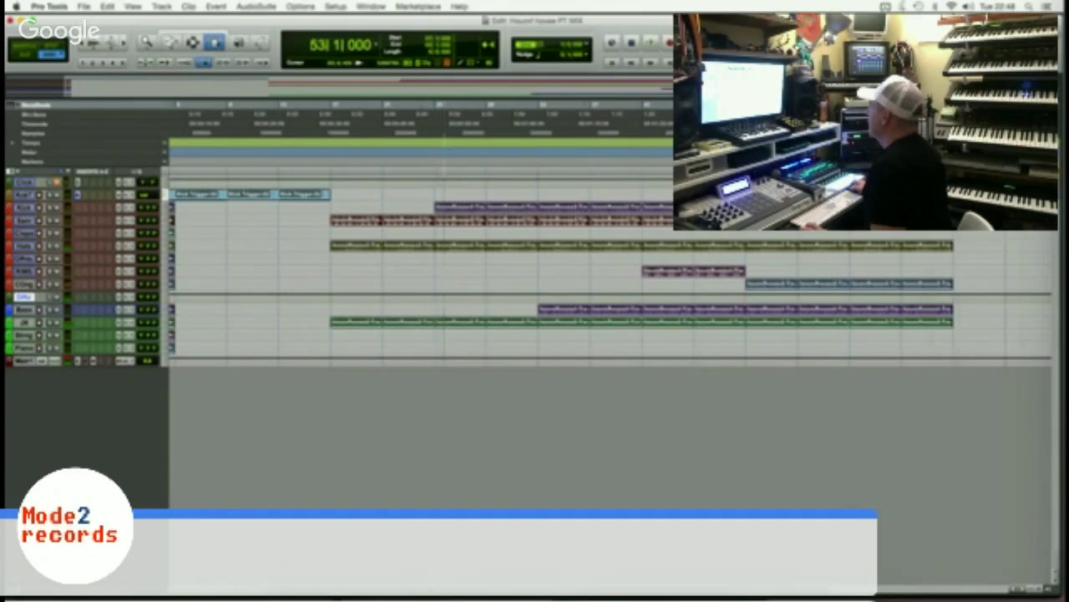
pyautogui.press('space')
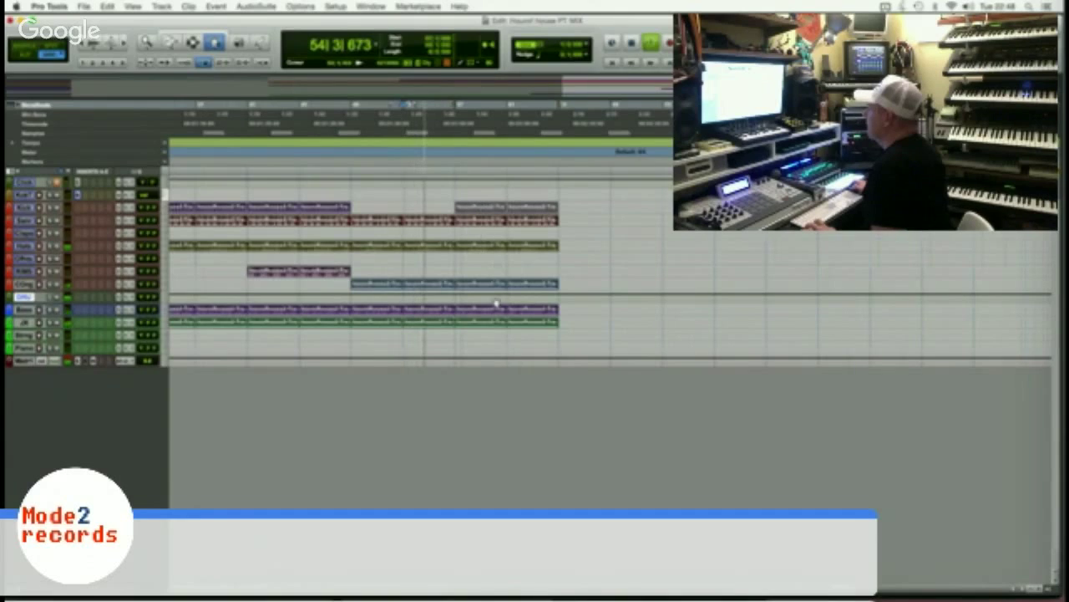
pyautogui.keyDown('shift'); pyautogui.click(539, 223); pyautogui.keyUp('shift')
pyautogui.press('super+d')
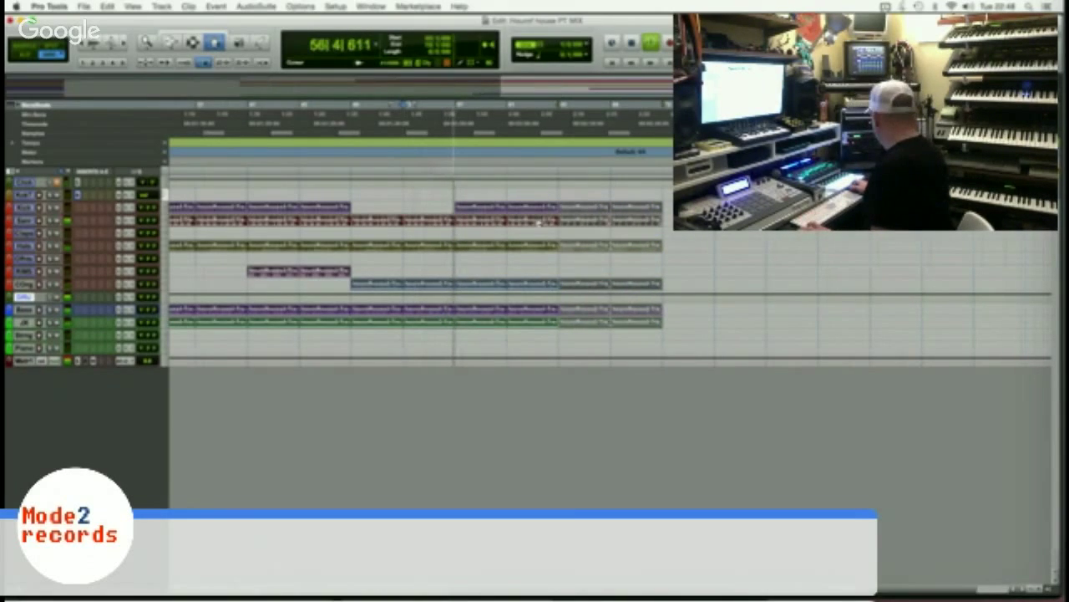
# Copy the bar 41–49 clips on the second track above the DRU aux to fill bars 49–73.
pyautogui.click(700, 242)
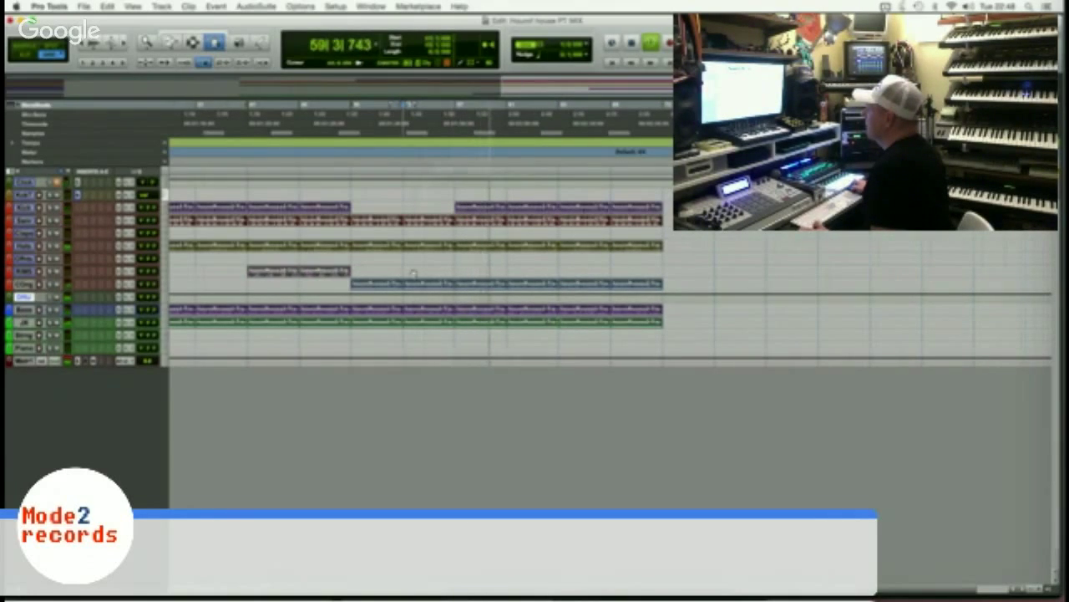
pyautogui.moveTo(299, 272); pyautogui.dragTo(413, 273)
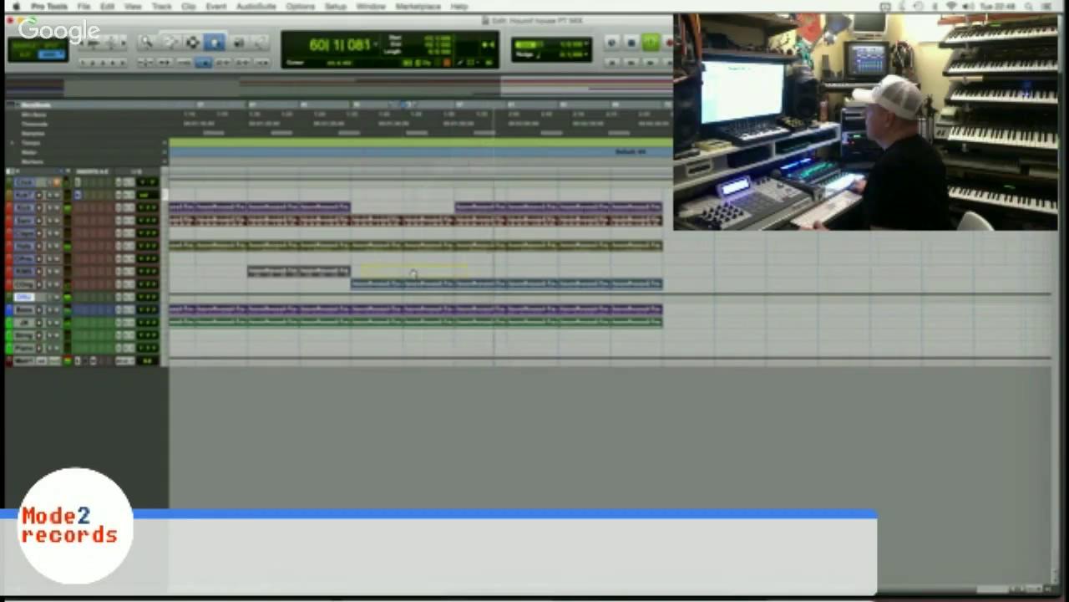
pyautogui.click(490, 270)
pyautogui.press('super+d')
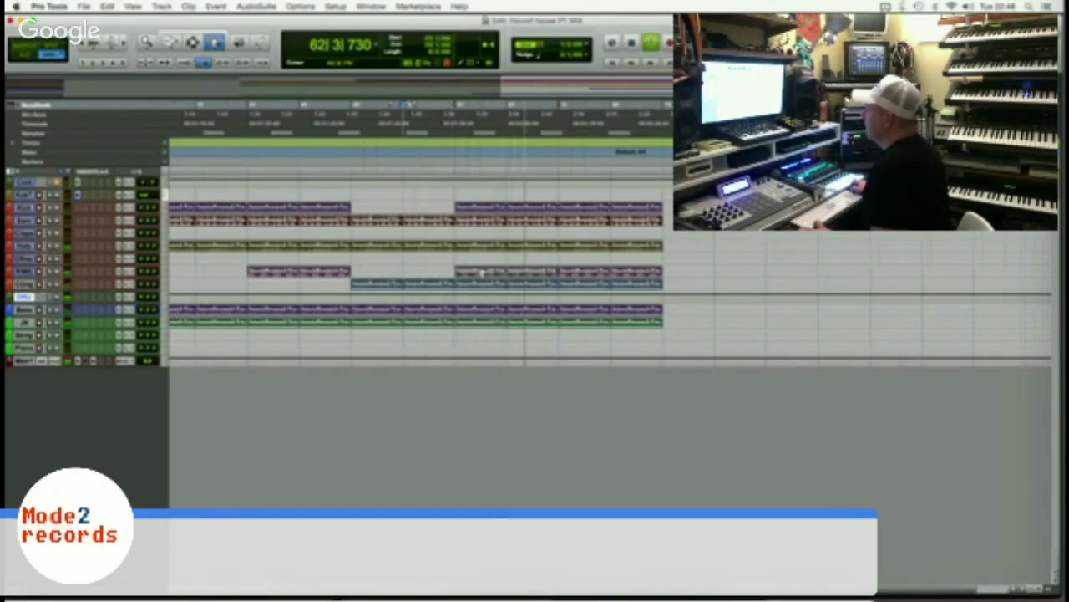
pyautogui.moveTo(482, 272); pyautogui.dragTo(373, 272)
# Delete the bar 49–57 clips on the track directly above the DRU aux.
pyautogui.click(368, 284)
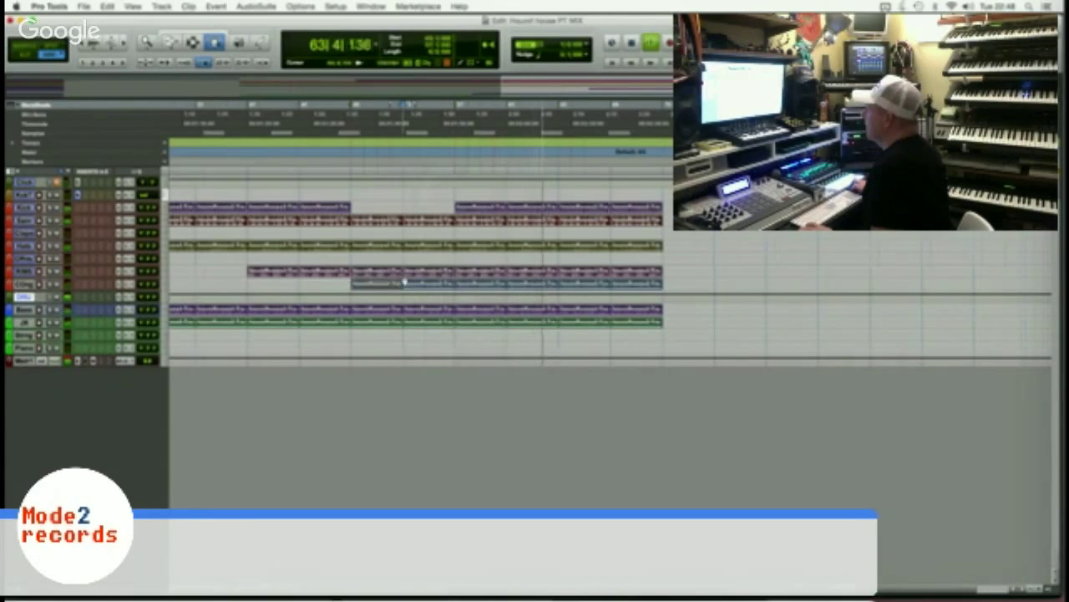
pyautogui.keyDown('shift'); pyautogui.click(409, 283); pyautogui.keyUp('shift')
pyautogui.press('Delete')
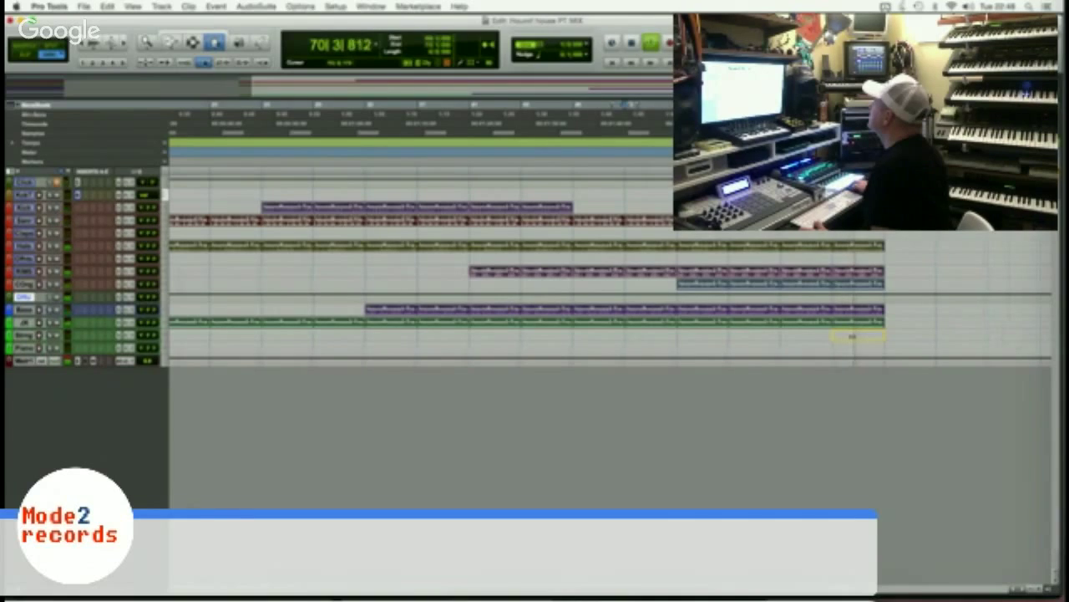
# Add String clips at bars 65–73 and duplicate the bar 65–73 clips of all active tracks to bar 73.
pyautogui.moveTo(807, 338); pyautogui.dragTo(857, 334)
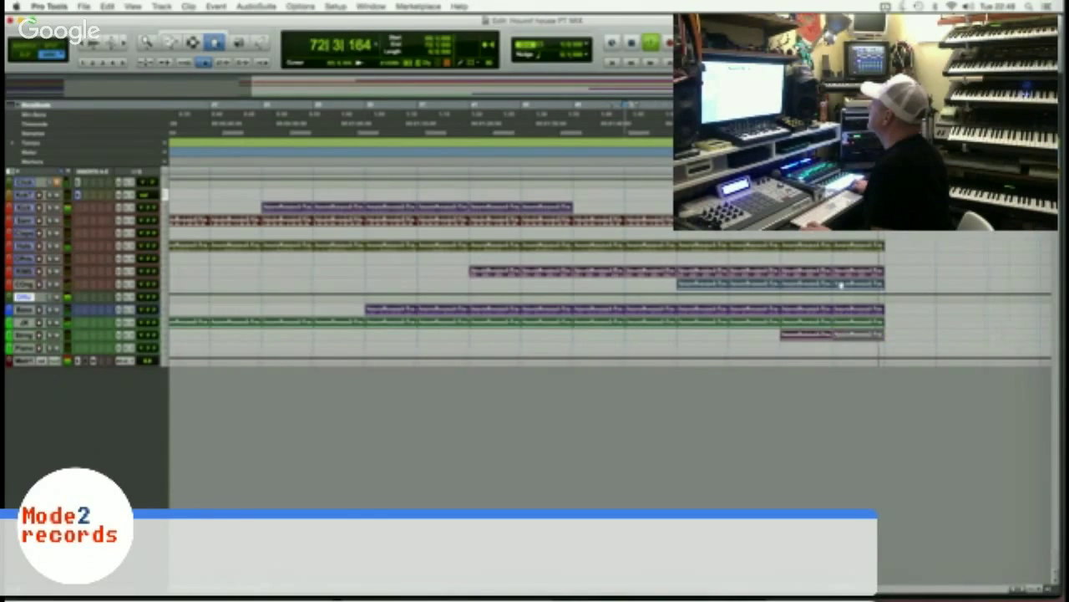
pyautogui.keyDown('shift'); pyautogui.click(826, 335); pyautogui.keyUp('shift')
pyautogui.keyDown('shift'); pyautogui.click(870, 309); pyautogui.keyUp('shift')
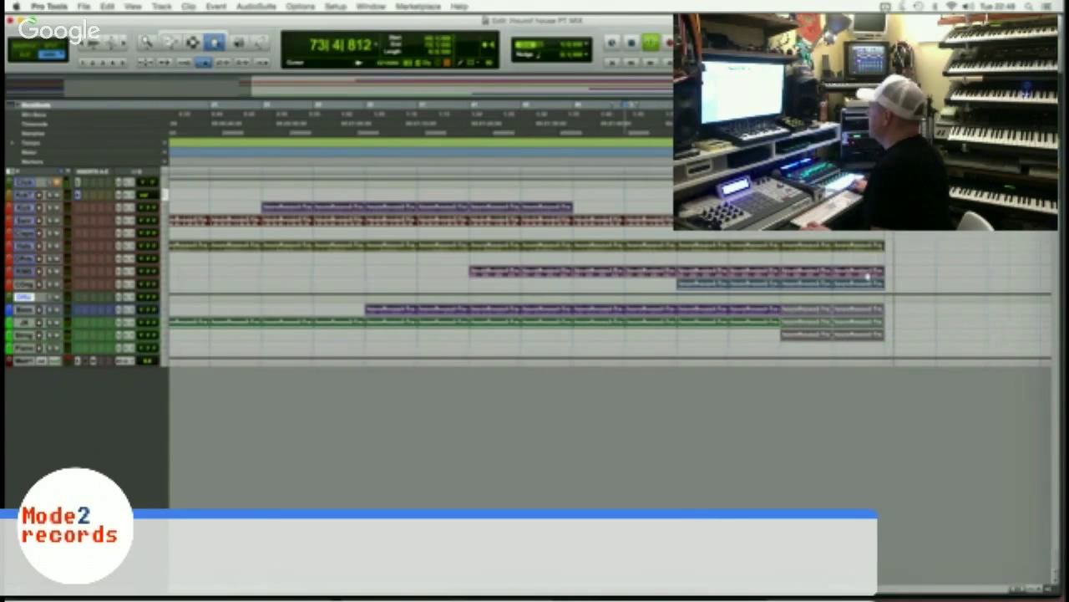
pyautogui.keyDown('shift'); pyautogui.click(867, 281); pyautogui.keyUp('shift')
pyautogui.keyDown('shift'); pyautogui.click(867, 270); pyautogui.keyUp('shift')
pyautogui.keyDown('shift'); pyautogui.click(867, 246); pyautogui.keyUp('shift')
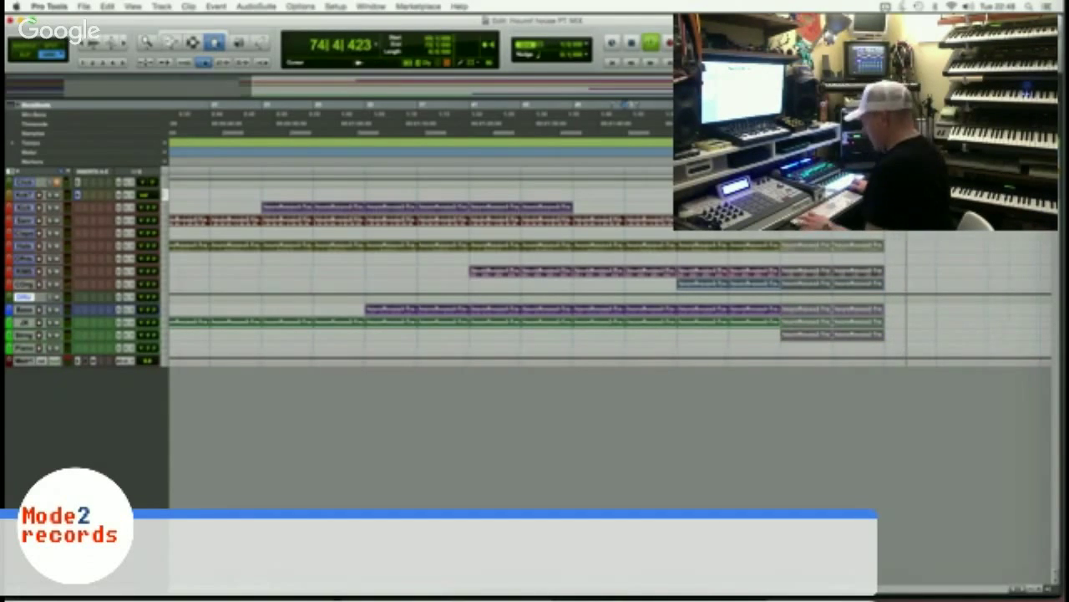
pyautogui.press('super+d')
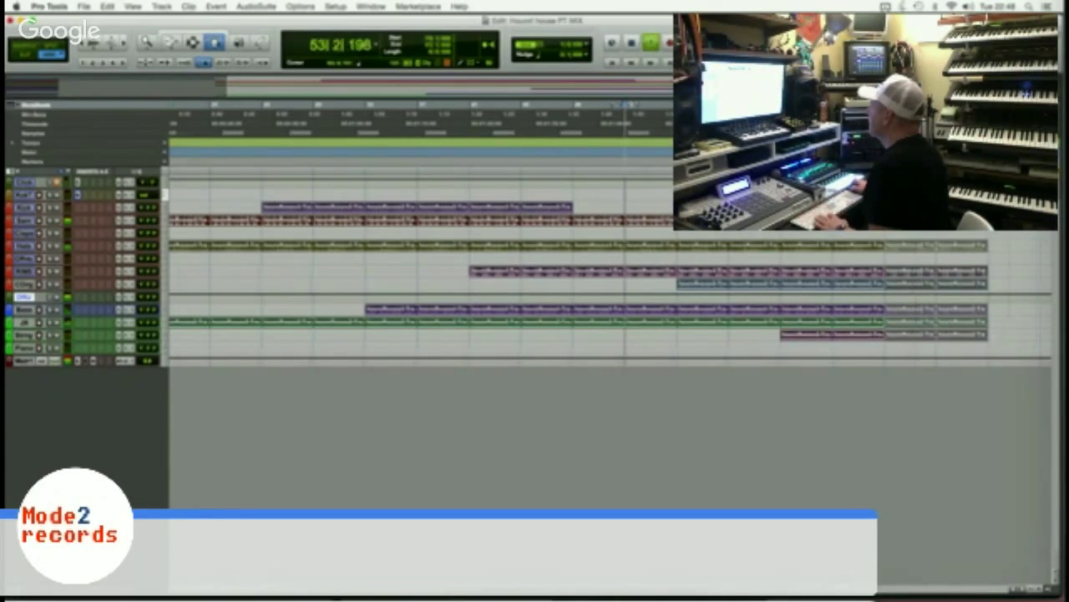
pyautogui.press('space')
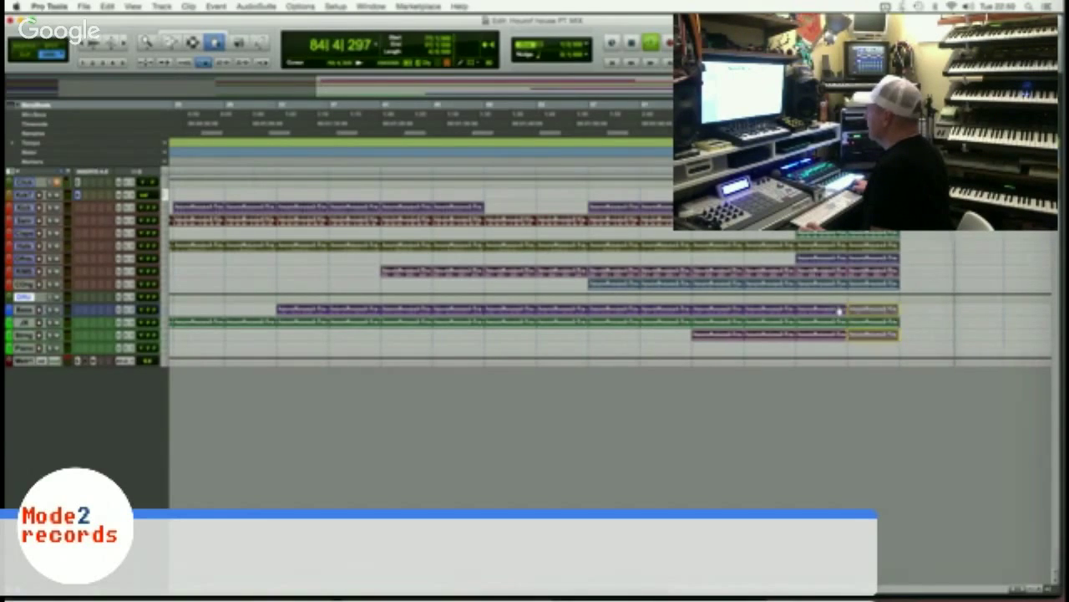
# Duplicate the last two clips on Bass, the track below Bass and String to bar 81, and the latter two tracks' clips again to bar 89.
pyautogui.press('super+d')
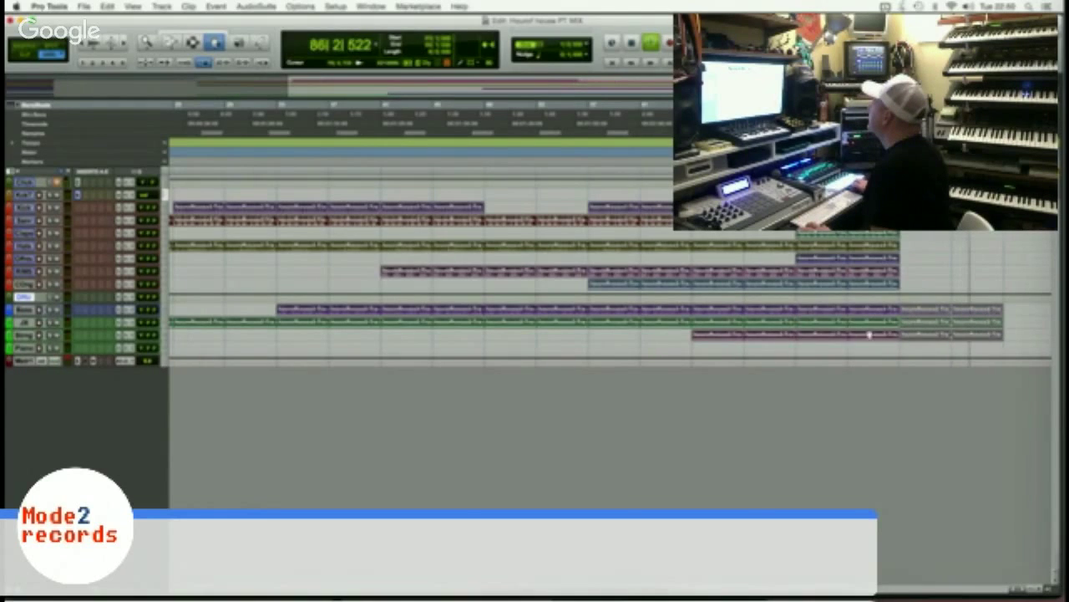
pyautogui.hscroll(5, 869, 335)
pyautogui.click(611, 119)
pyautogui.press('space')
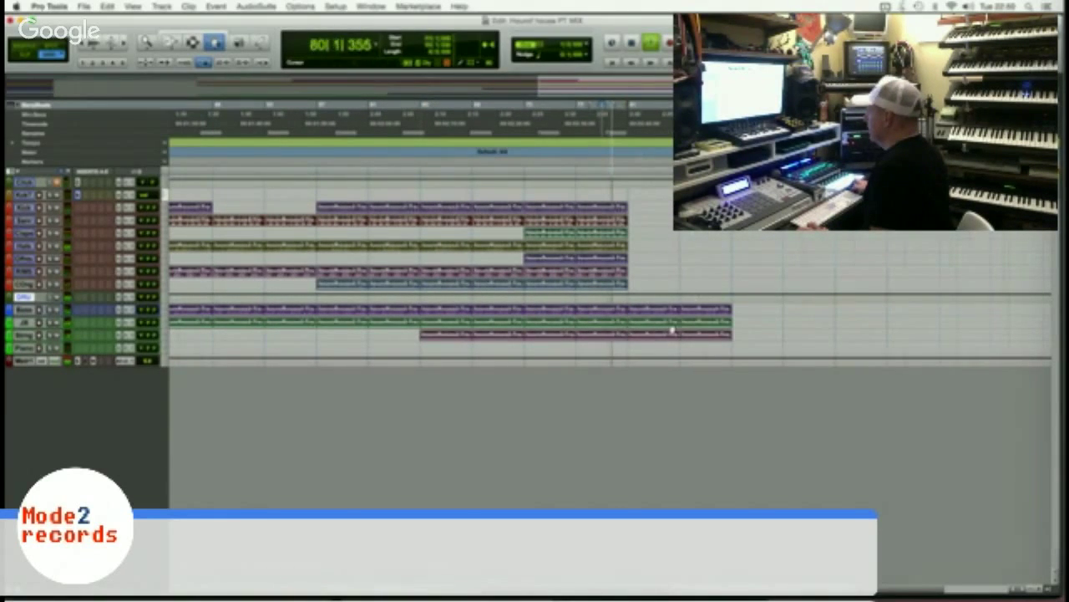
pyautogui.press('super+d')
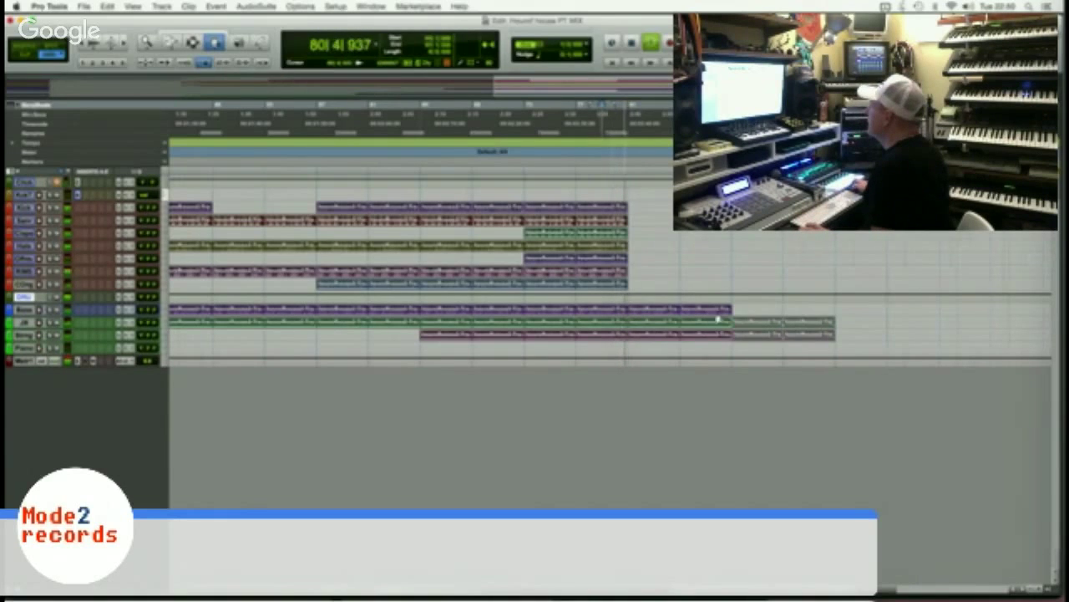
# Add Piano clips at bars 89–97 and duplicate them to bar 97 with the matching clips on String and the track below Bass.
pyautogui.click(557, 365)
pyautogui.hscroll(-10, 517, 332)
pyautogui.hscroll(-3, 249, 346)
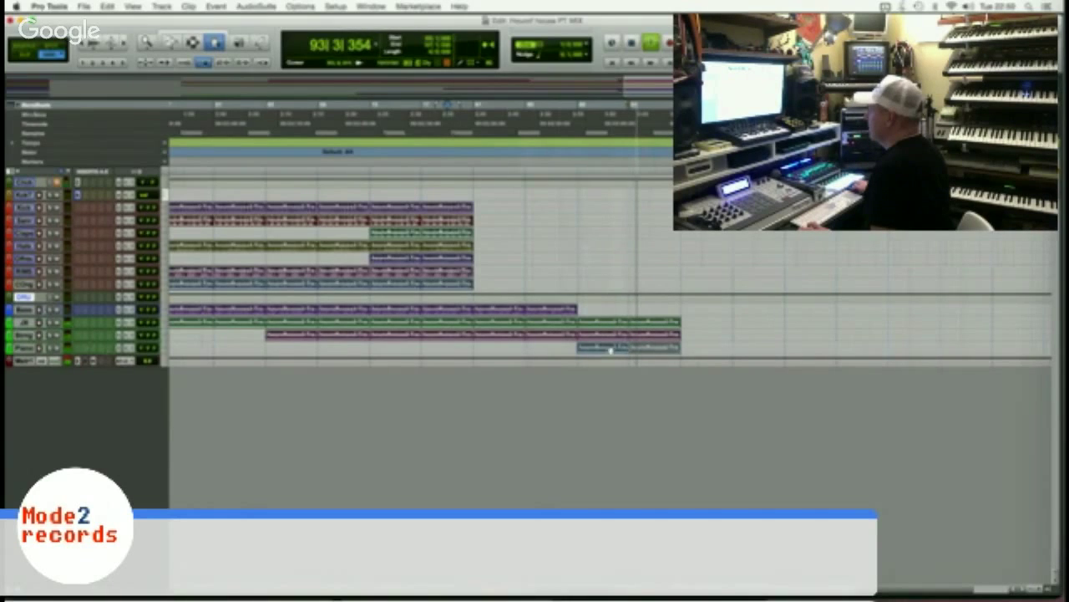
pyautogui.keyDown('shift'); pyautogui.click(611, 347); pyautogui.keyUp('shift')
pyautogui.keyDown('shift'); pyautogui.click(607, 324); pyautogui.keyUp('shift')
pyautogui.keyDown('shift'); pyautogui.click(641, 336); pyautogui.keyUp('shift')
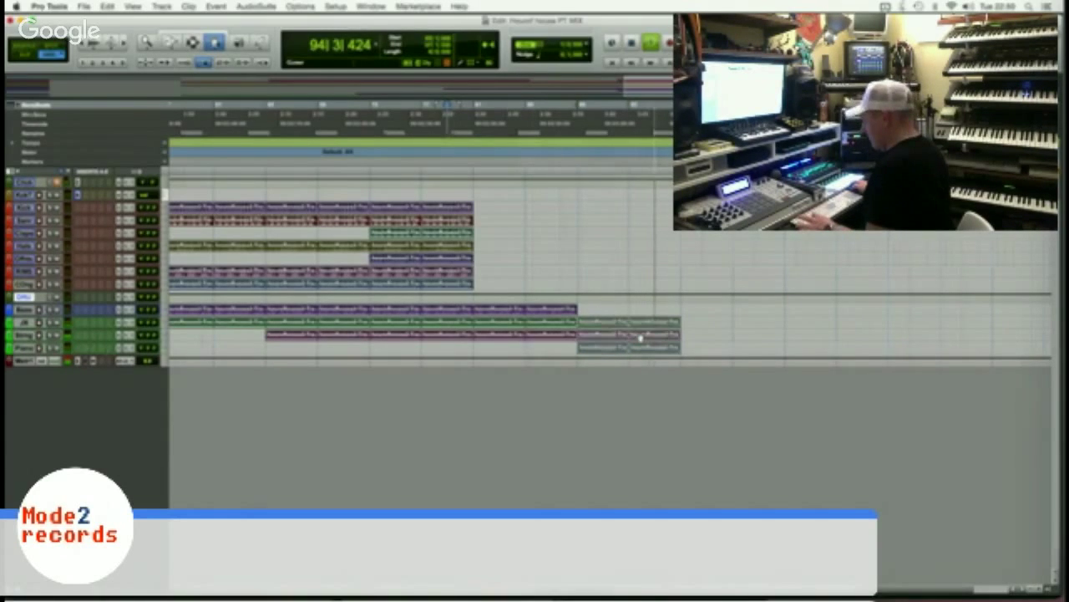
pyautogui.press('super+d')
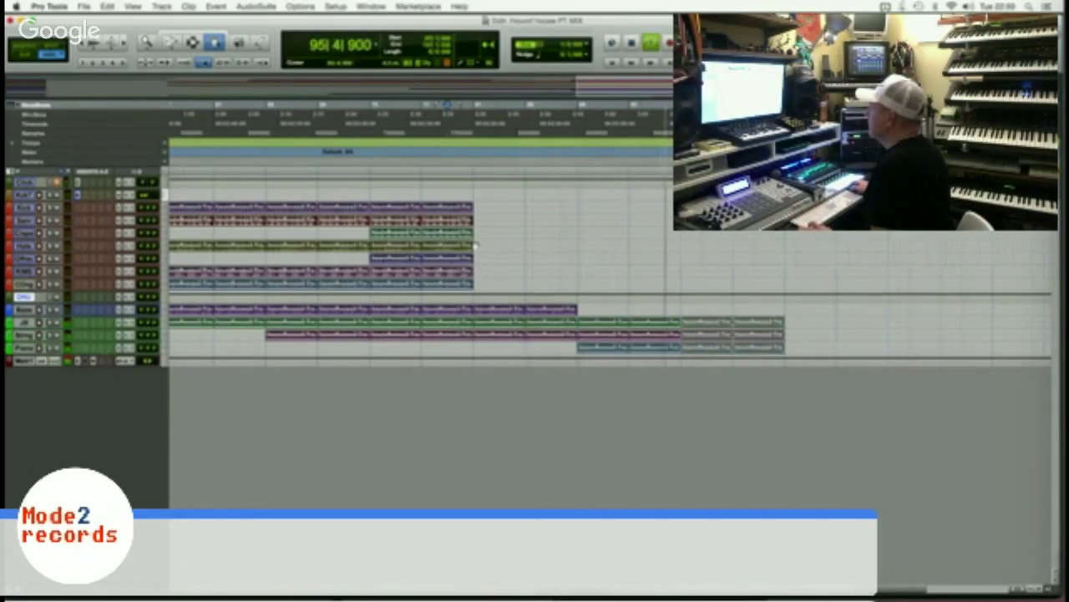
# Copy the bar 73–81 clips on the track directly below Hats to bar 97.
pyautogui.click(407, 261)
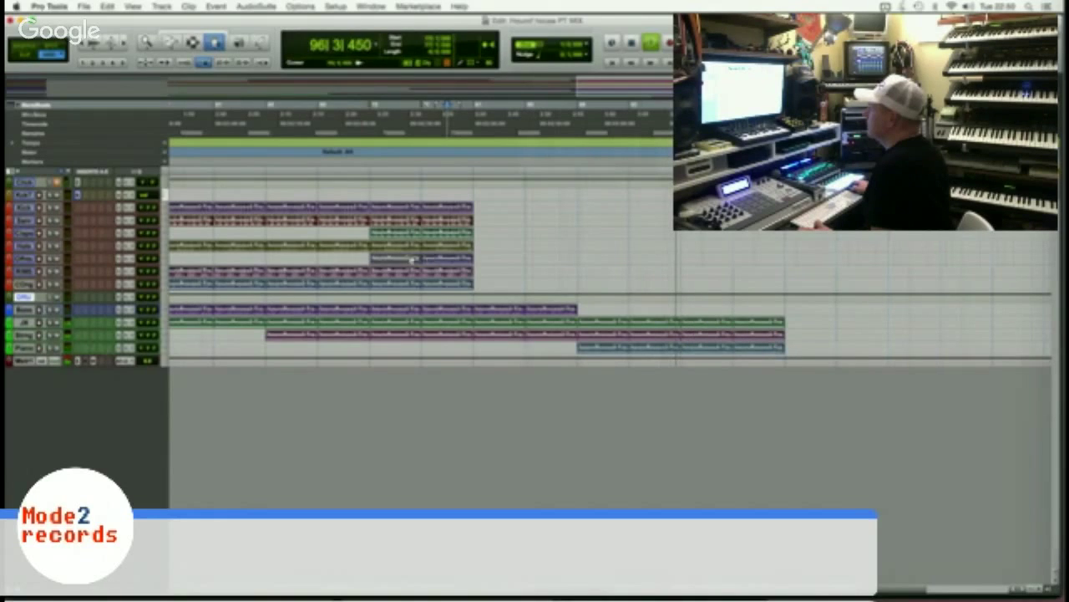
pyautogui.keyDown('shift'); pyautogui.click(436, 260); pyautogui.keyUp('shift')
pyautogui.moveTo(436, 260); pyautogui.dragTo(711, 258)
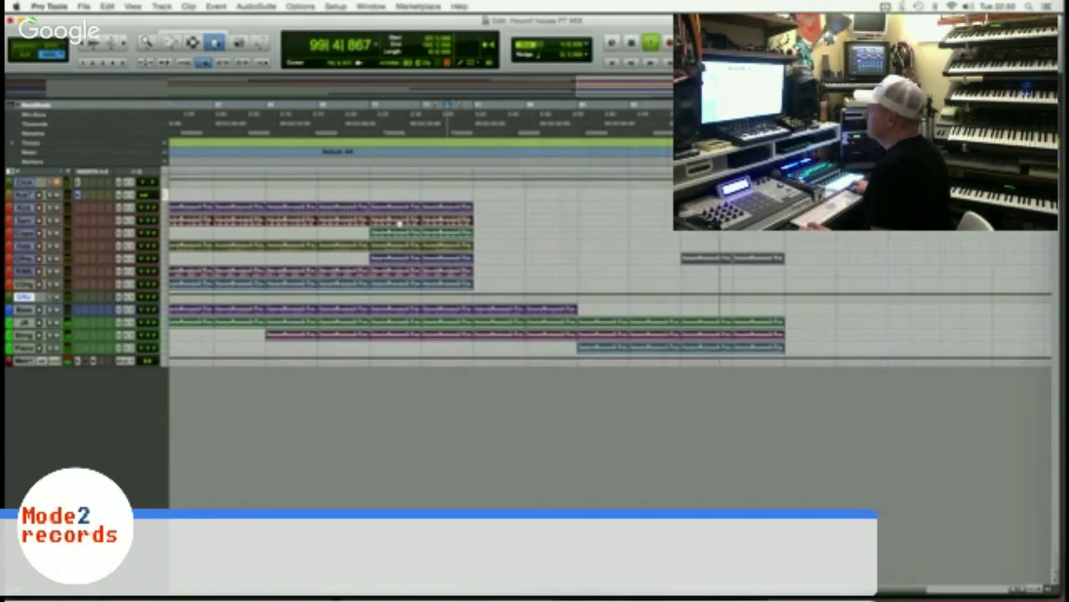
pyautogui.click(486, 235)
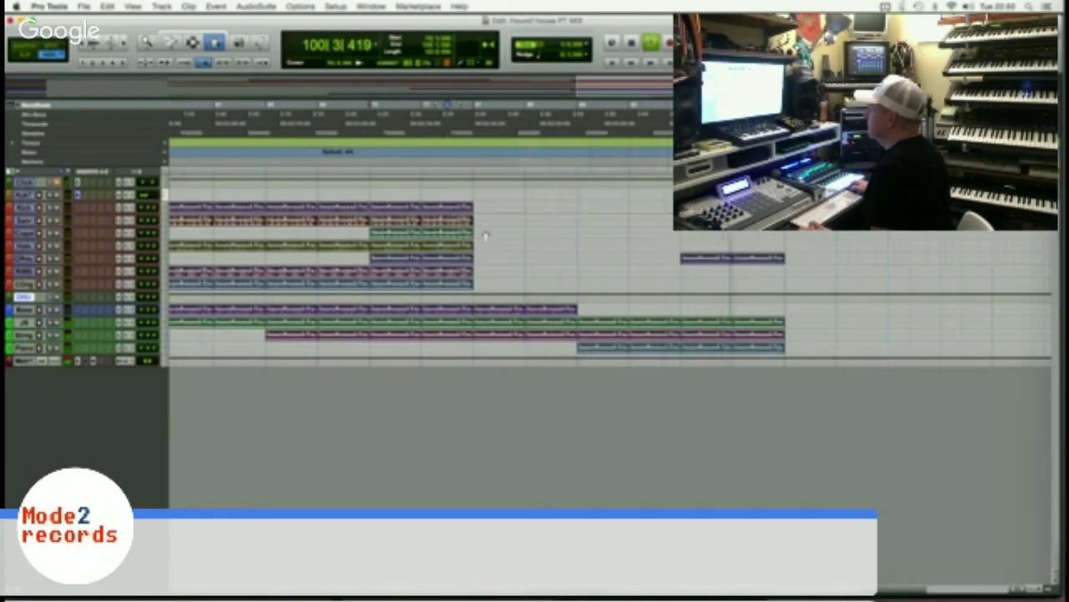
# Copy the bar 73–81 Snare clips to bar 97 and delete the first copied clip, keeping the one at bar 101.
pyautogui.click(408, 222)
pyautogui.keyDown('shift'); pyautogui.click(432, 222); pyautogui.keyUp('shift')
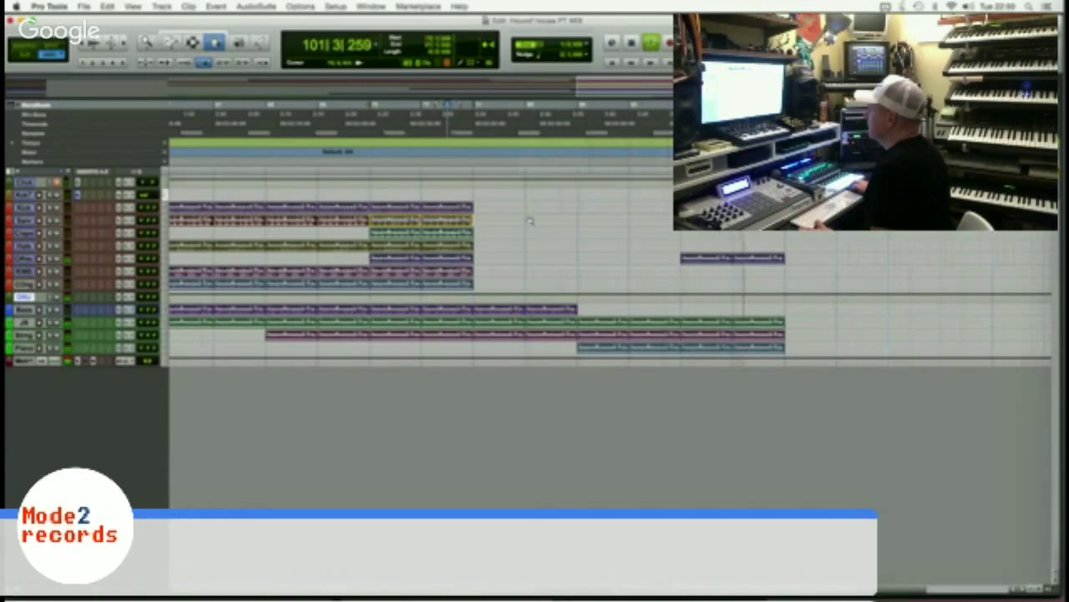
pyautogui.moveTo(529, 221); pyautogui.dragTo(749, 220)
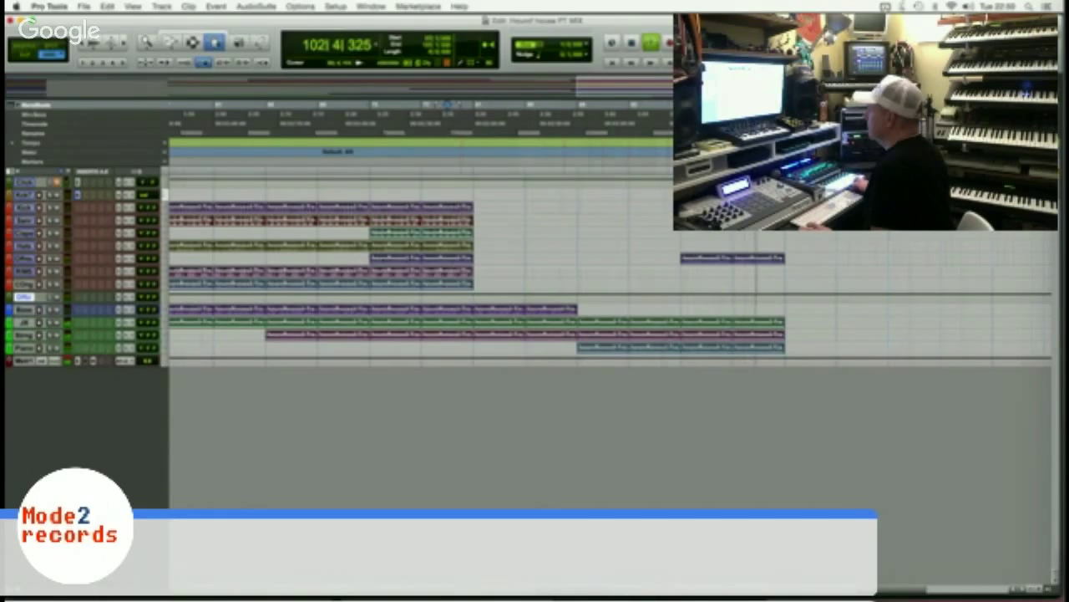
pyautogui.hscroll(5, 759, 242)
pyautogui.press('super+v')
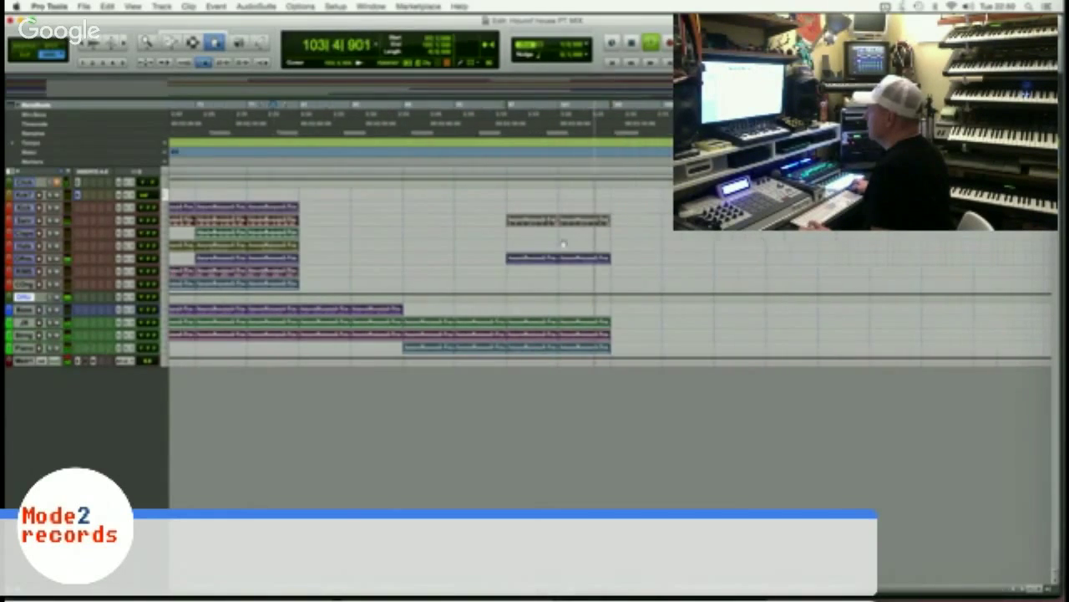
pyautogui.click(539, 221)
pyautogui.press('Delete')
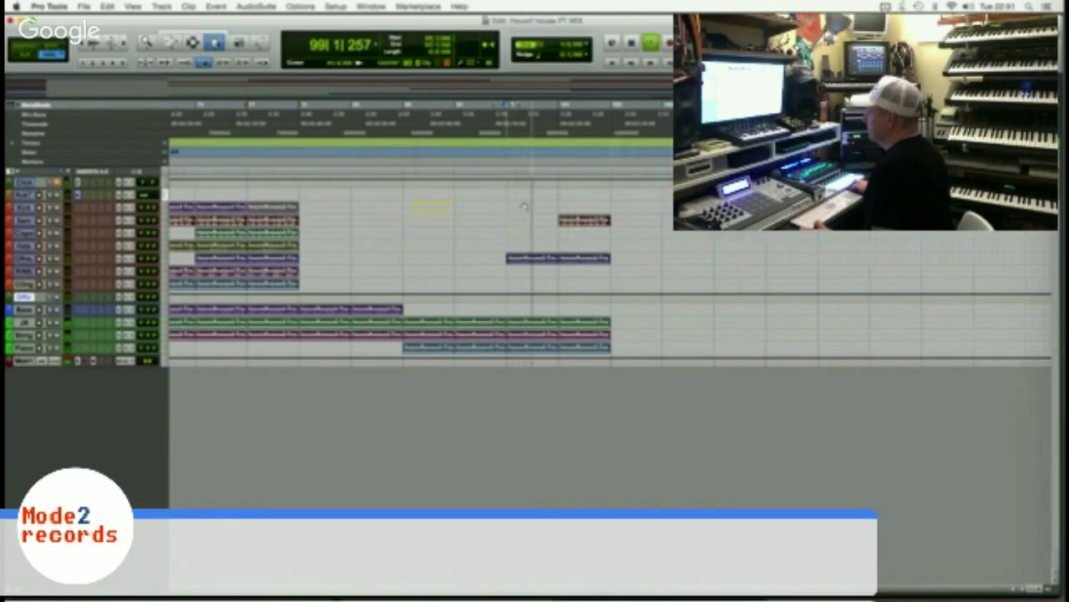
# Add Kick clips at bars 105–113 and duplicate the bar 97–105 clips on String, Piano and the track below Bass to bar 105.
pyautogui.moveTo(657, 208); pyautogui.dragTo(659, 208)
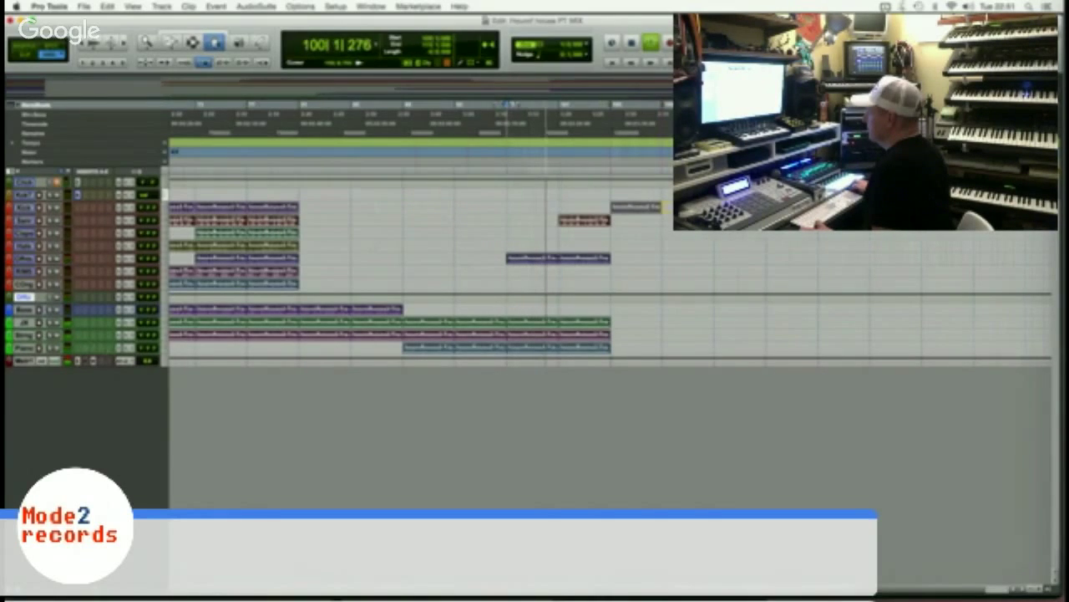
pyautogui.keyDown('shift'); pyautogui.click(578, 347); pyautogui.keyUp('shift')
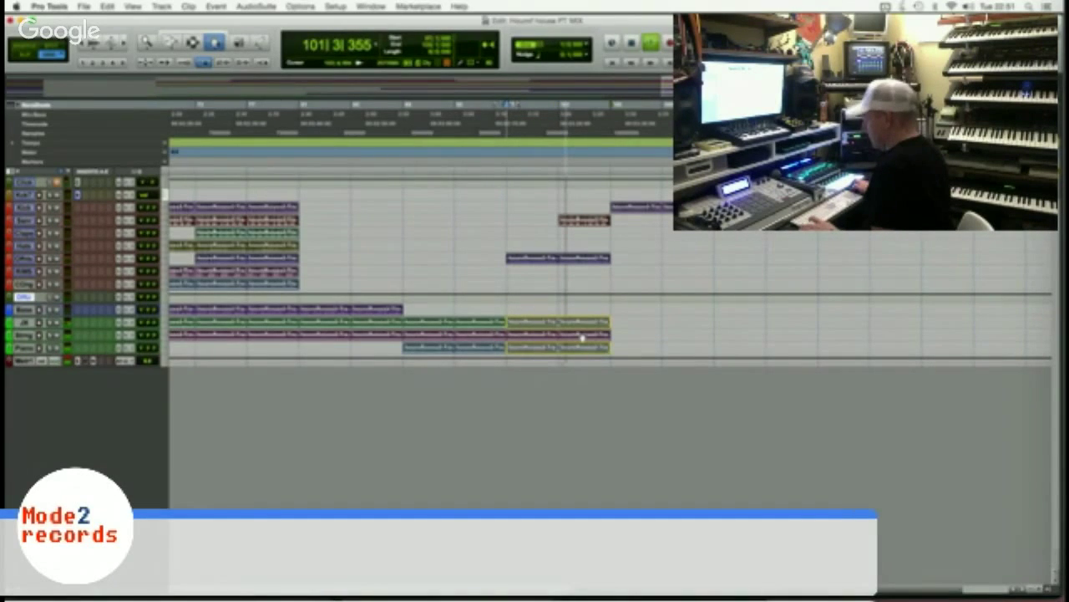
pyautogui.keyDown('shift'); pyautogui.click(582, 336); pyautogui.keyUp('shift')
pyautogui.press('super+d')
# Copy the bar 81–89 Bass clips to bar 105 and one clip on the track directly below Hats to bar 109.
pyautogui.click(332, 309)
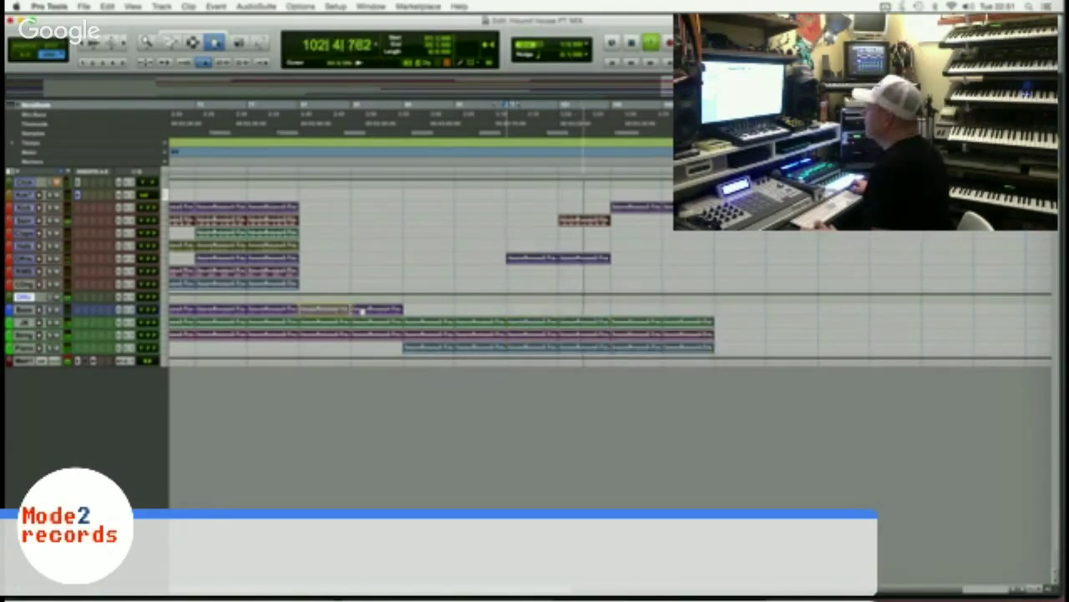
pyautogui.moveTo(361, 311); pyautogui.dragTo(652, 309)
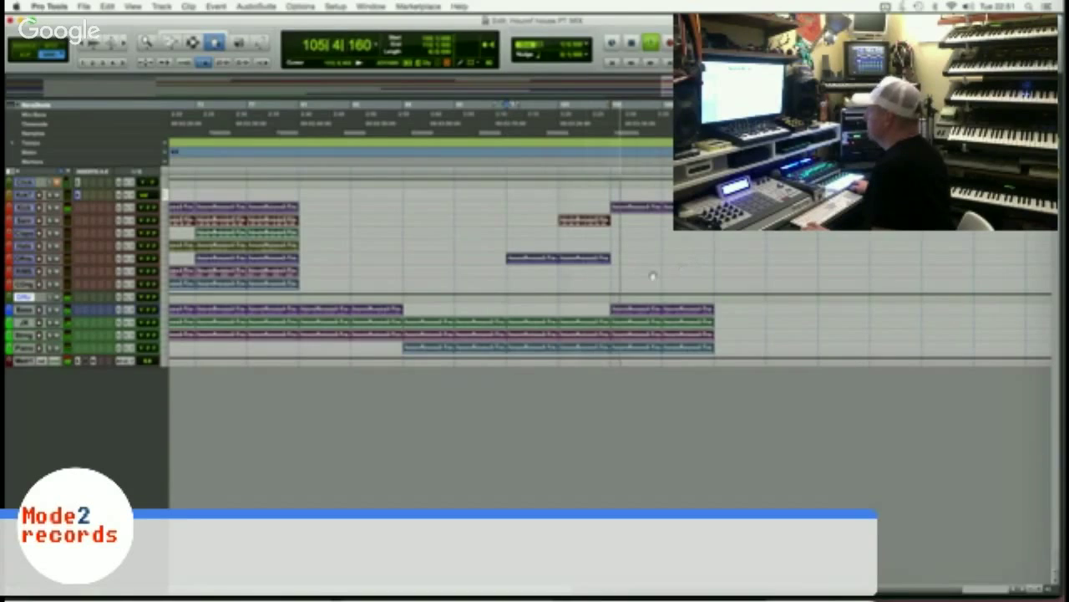
pyautogui.hscroll(3, 669, 265)
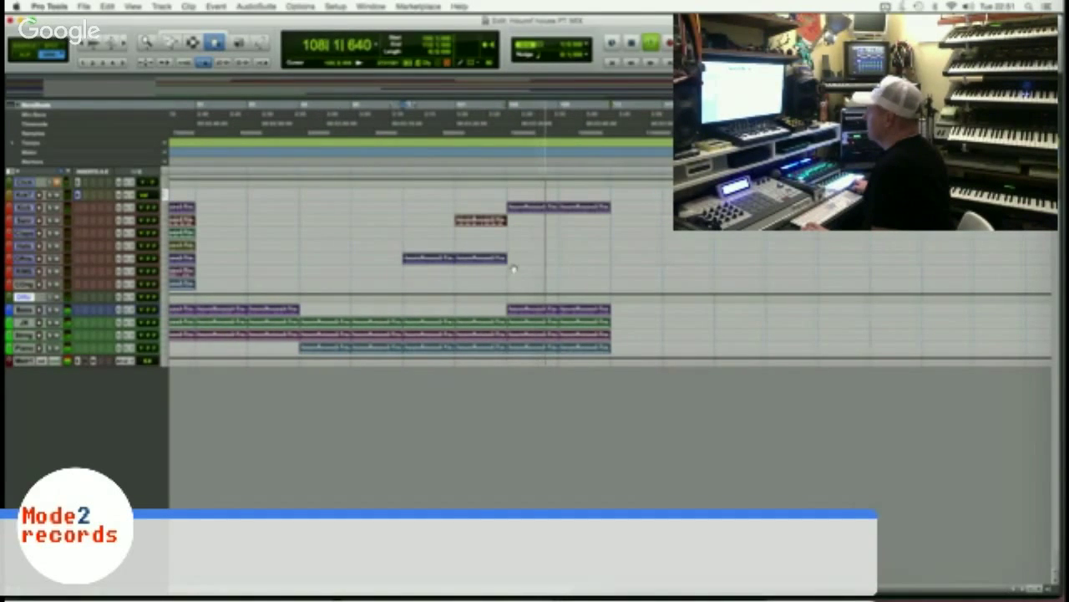
pyautogui.moveTo(477, 258); pyautogui.dragTo(582, 259)
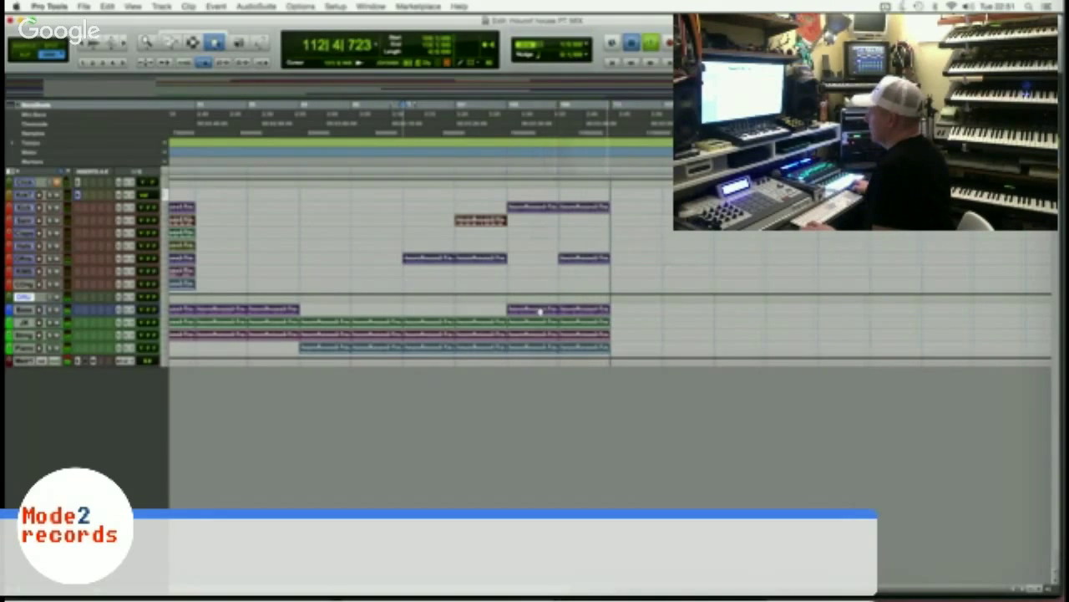
# Stop playback and duplicate the bar 105–113 clips on Bass, the track below Bass, String and Piano to bar 113.
pyautogui.press('space')
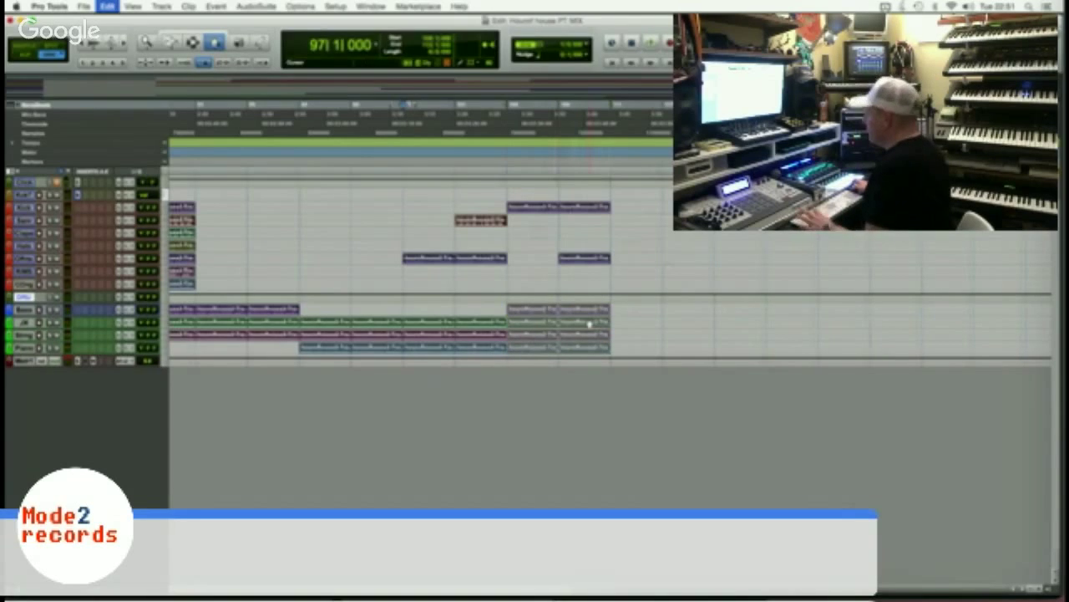
pyautogui.press('super+d')
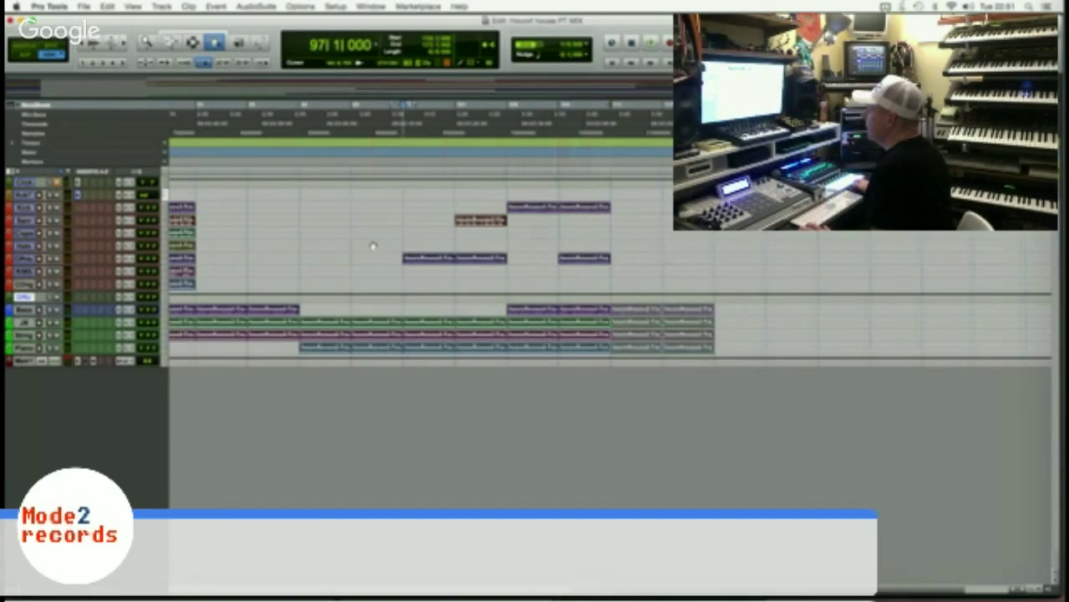
pyautogui.hscroll(2, 373, 246)
pyautogui.hscroll(-20, 373, 246)
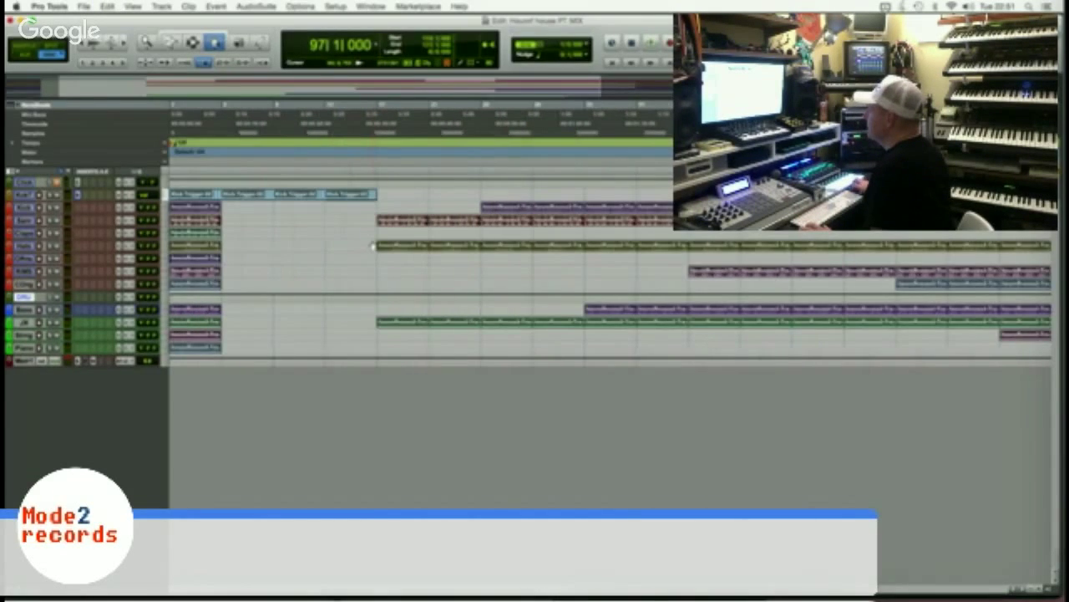
pyautogui.hscroll(5, 513, 203)
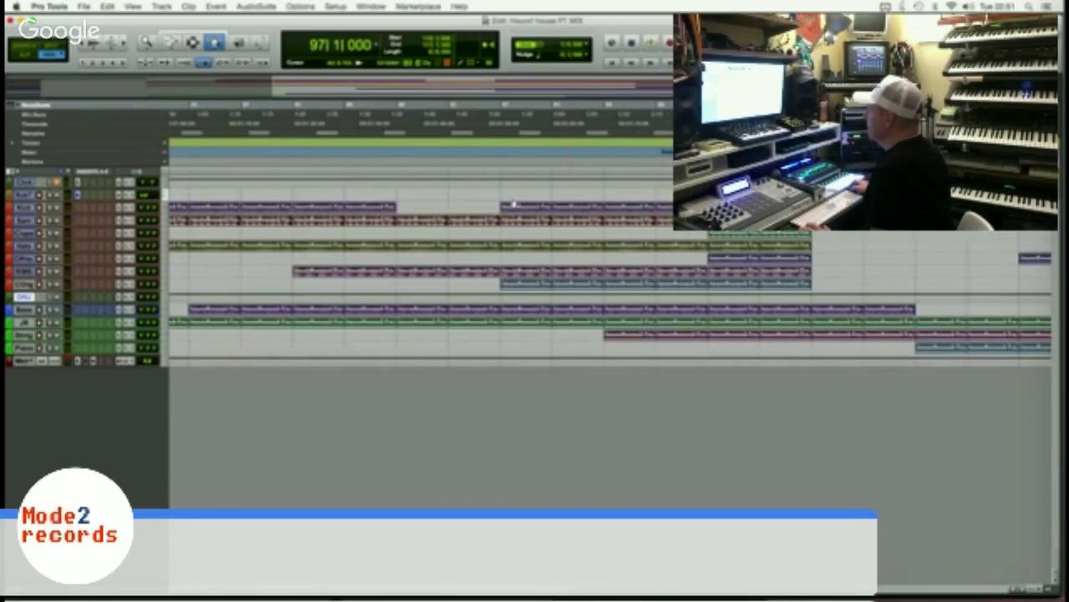
pyautogui.keyDown('shift'); pyautogui.click(583, 284); pyautogui.keyUp('shift')
pyautogui.keyDown('shift'); pyautogui.click(583, 273); pyautogui.keyUp('shift')
pyautogui.keyDown('shift'); pyautogui.click(583, 247); pyautogui.keyUp('shift')
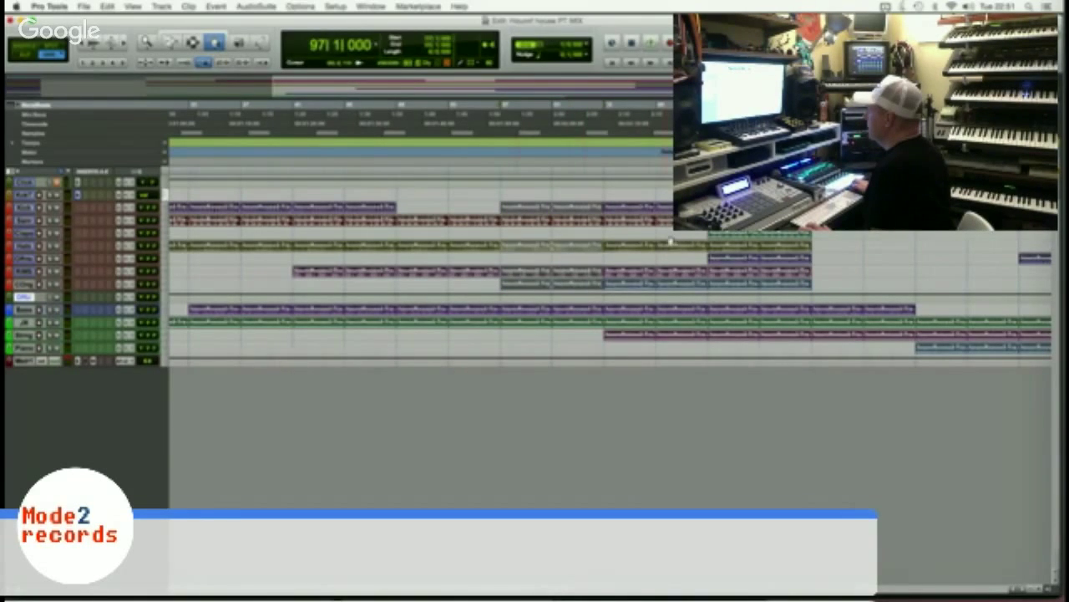
pyautogui.keyDown('shift'); pyautogui.click(671, 243); pyautogui.keyUp('shift')
pyautogui.keyDown('shift'); pyautogui.click(672, 220); pyautogui.keyUp('shift')
pyautogui.keyDown('shift'); pyautogui.click(770, 220); pyautogui.keyUp('shift')
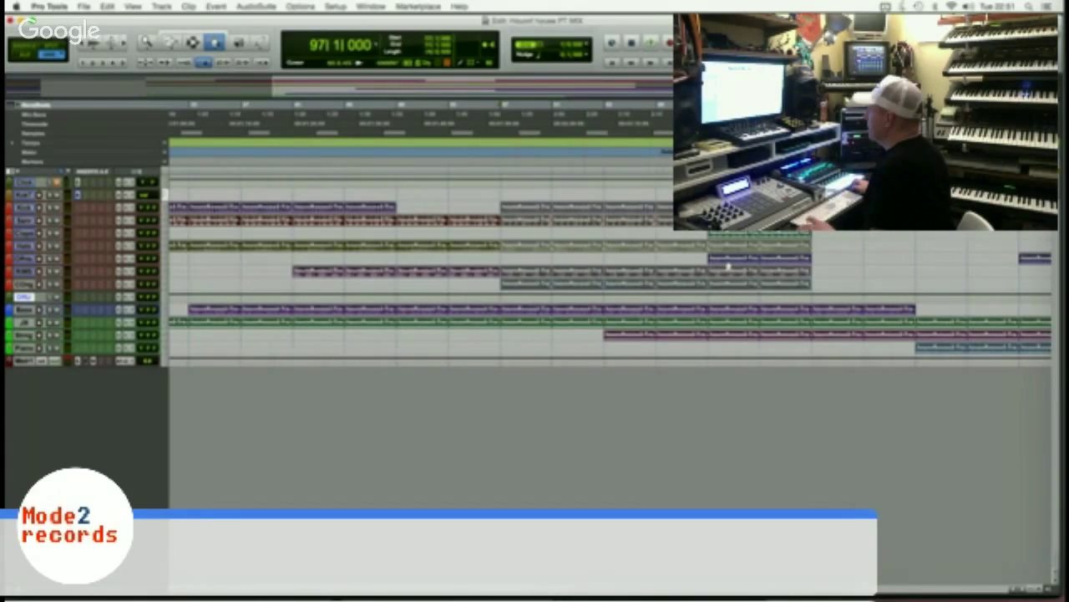
pyautogui.moveTo(619, 287); pyautogui.dragTo(1057, 266)
pyautogui.hscroll(3, 619, 285)
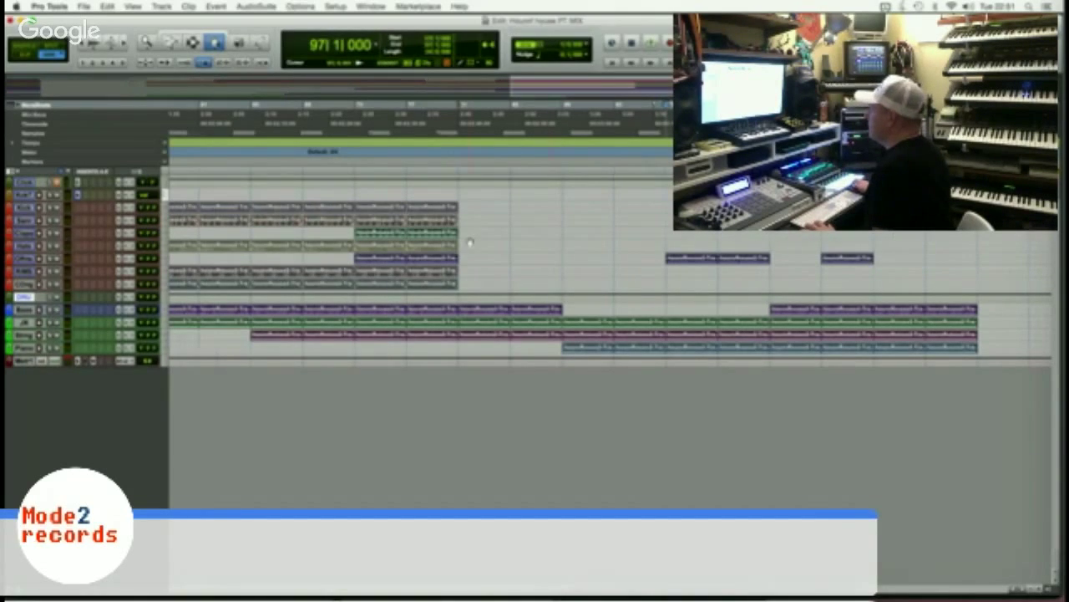
pyautogui.moveTo(436, 235); pyautogui.dragTo(560, 236)
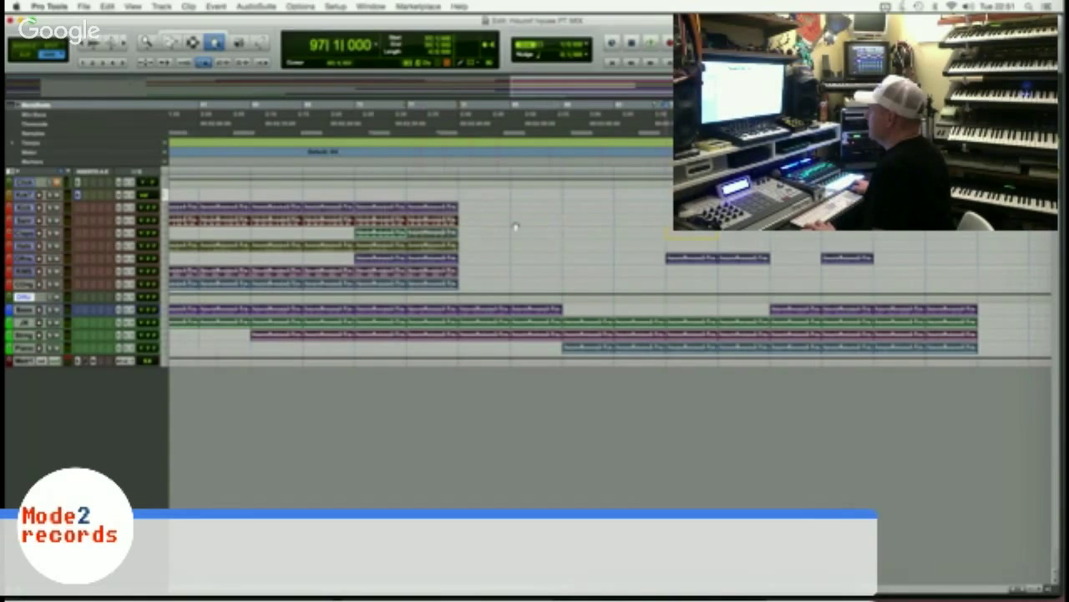
pyautogui.moveTo(408, 238); pyautogui.dragTo(430, 235)
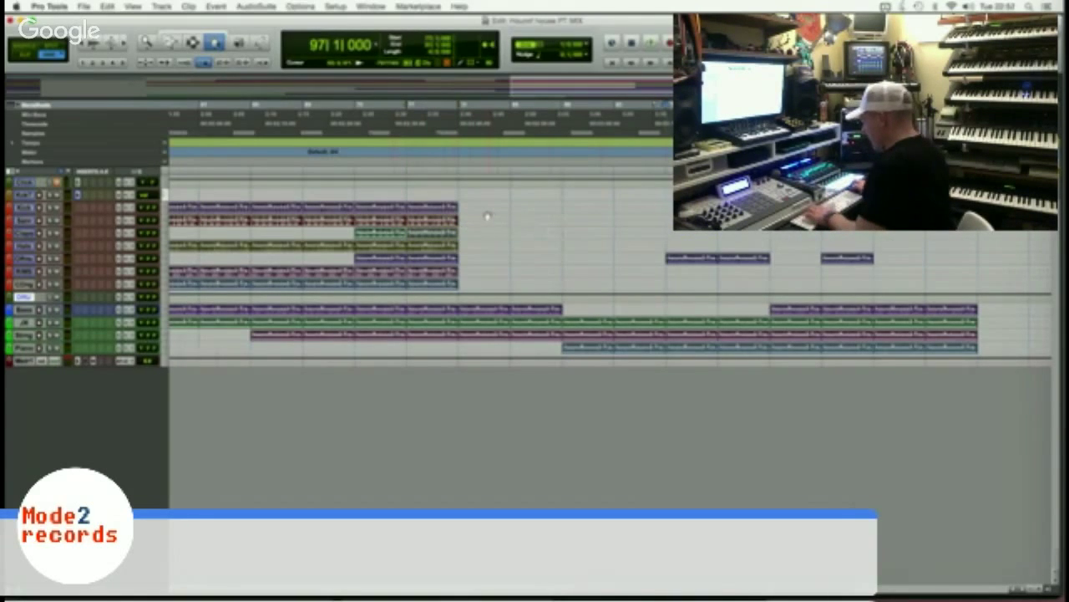
# Select the full block of drum clips from bar 57 to 81, Kick through the lowest drum track, and copy it to bar 113.
pyautogui.press('F7')
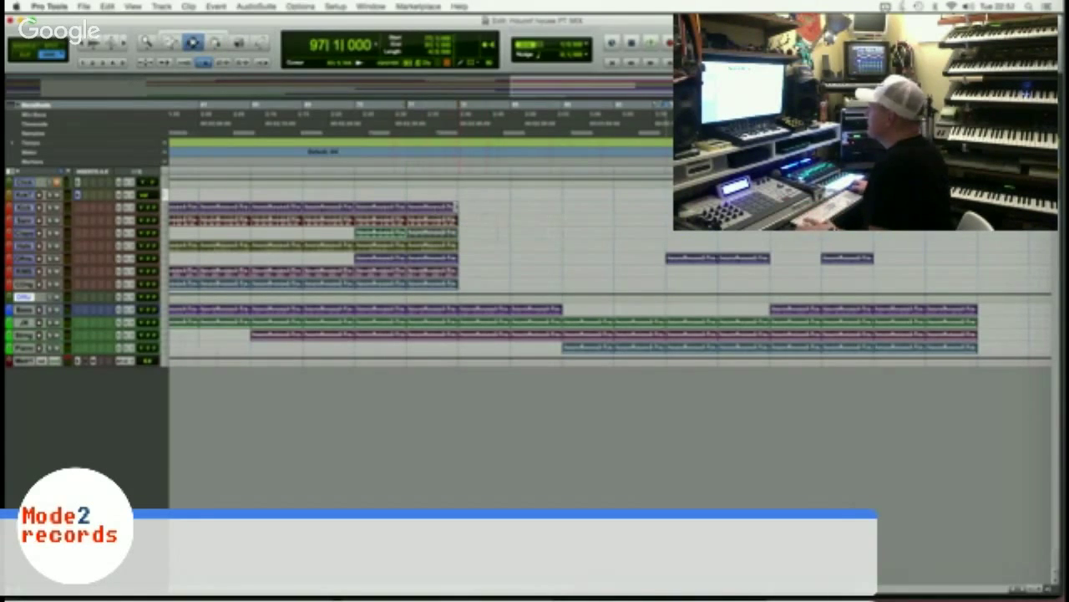
pyautogui.hscroll(-10, 610, 275)
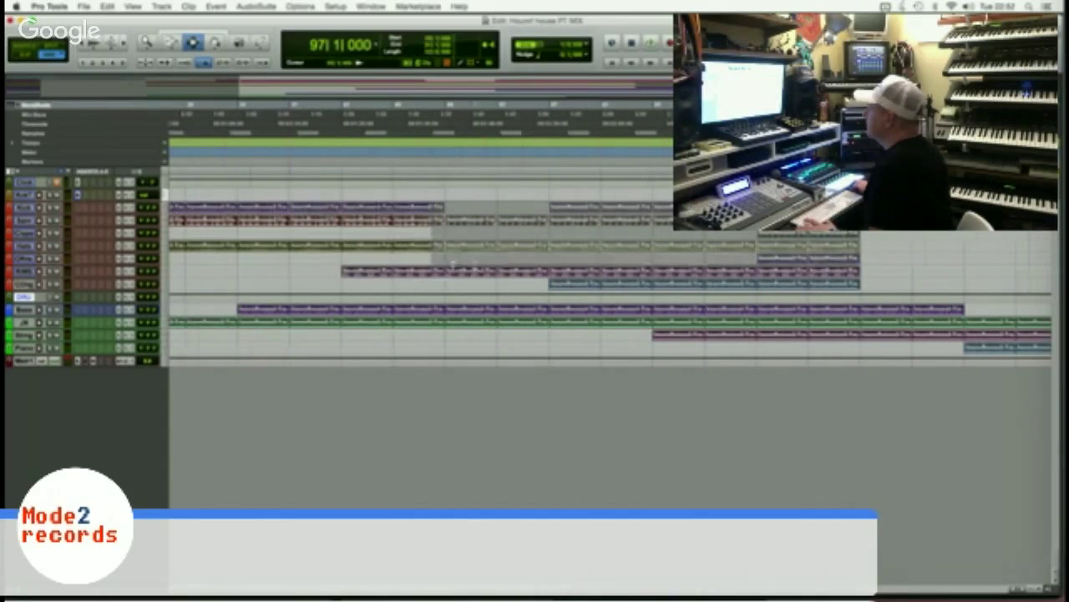
pyautogui.moveTo(539, 293); pyautogui.dragTo(559, 285)
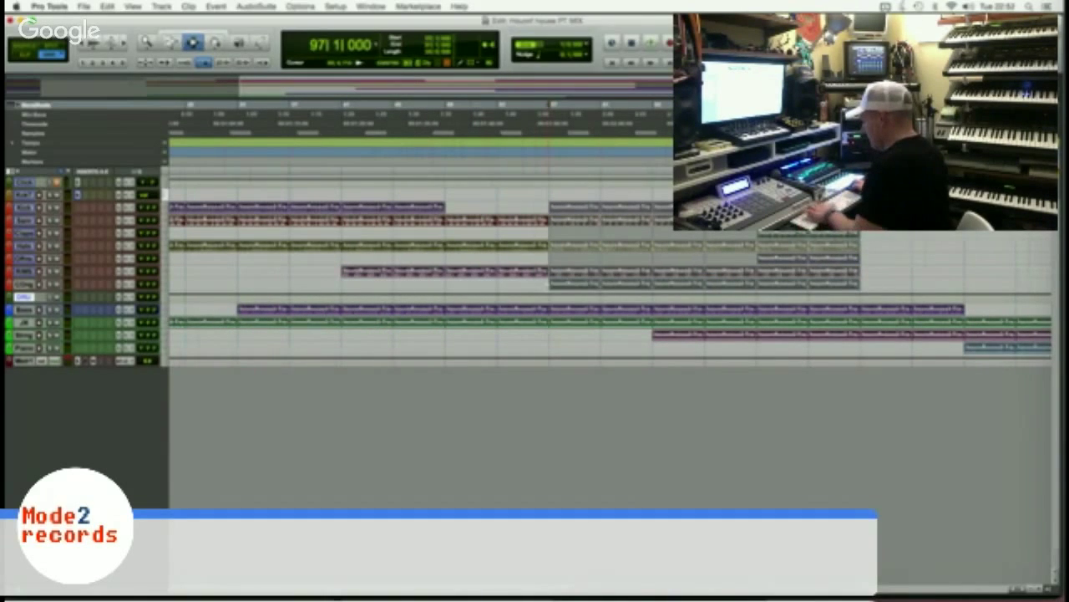
pyautogui.press('F8')
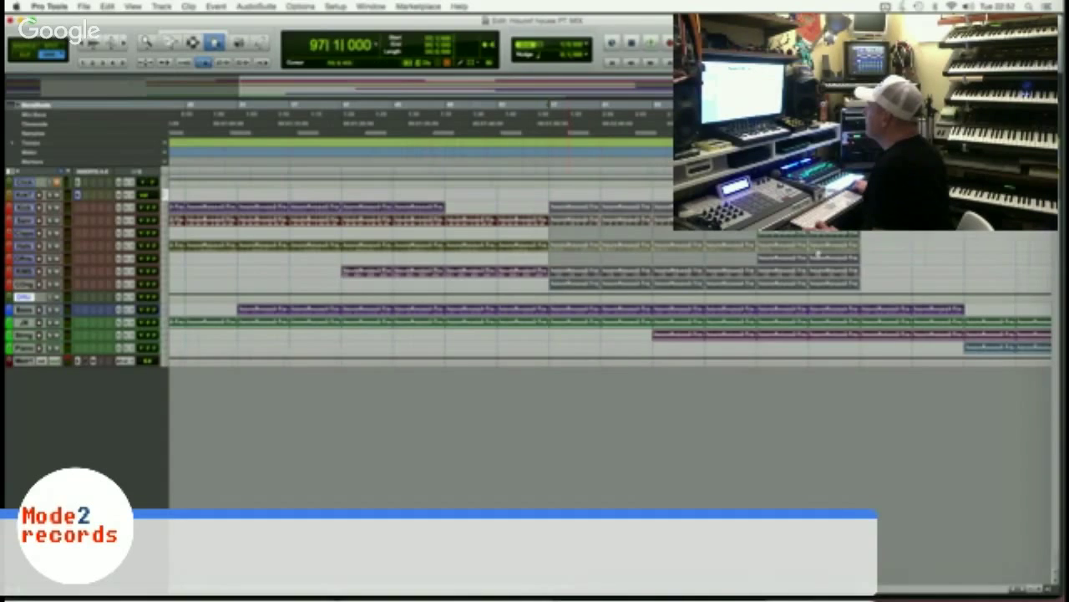
pyautogui.hscroll(10, 913, 258)
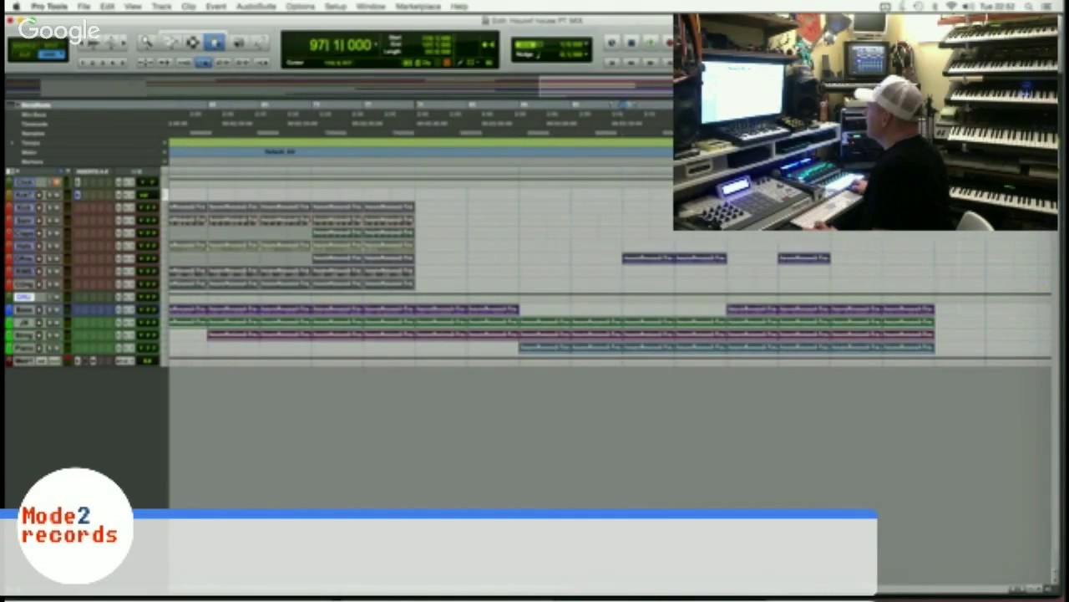
pyautogui.moveTo(913, 259); pyautogui.dragTo(845, 251)
pyautogui.hscroll(10, 844, 251)
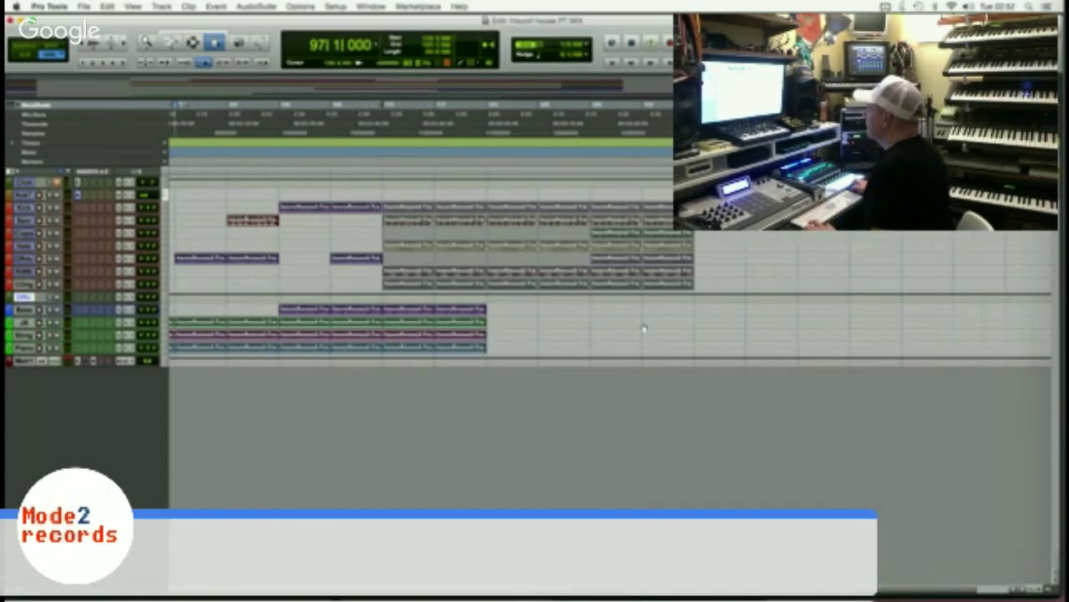
# Duplicate the bar 113–121 clips on Bass, the track below Bass, String and Piano twice, filling these tracks to bar 137.
pyautogui.click(386, 310)
pyautogui.click(400, 311)
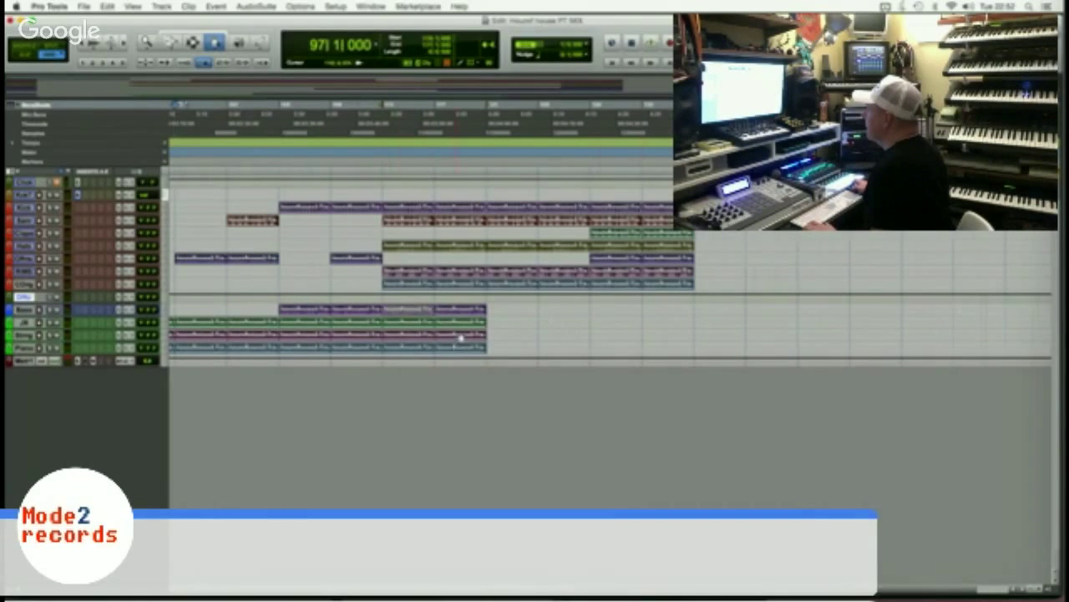
pyautogui.keyDown('shift'); pyautogui.click(461, 345); pyautogui.keyUp('shift')
pyautogui.keyDown('shift'); pyautogui.click(464, 335); pyautogui.keyUp('shift')
pyautogui.keyDown('shift'); pyautogui.click(465, 324); pyautogui.keyUp('shift')
pyautogui.press('super+d')
pyautogui.press('super+d')
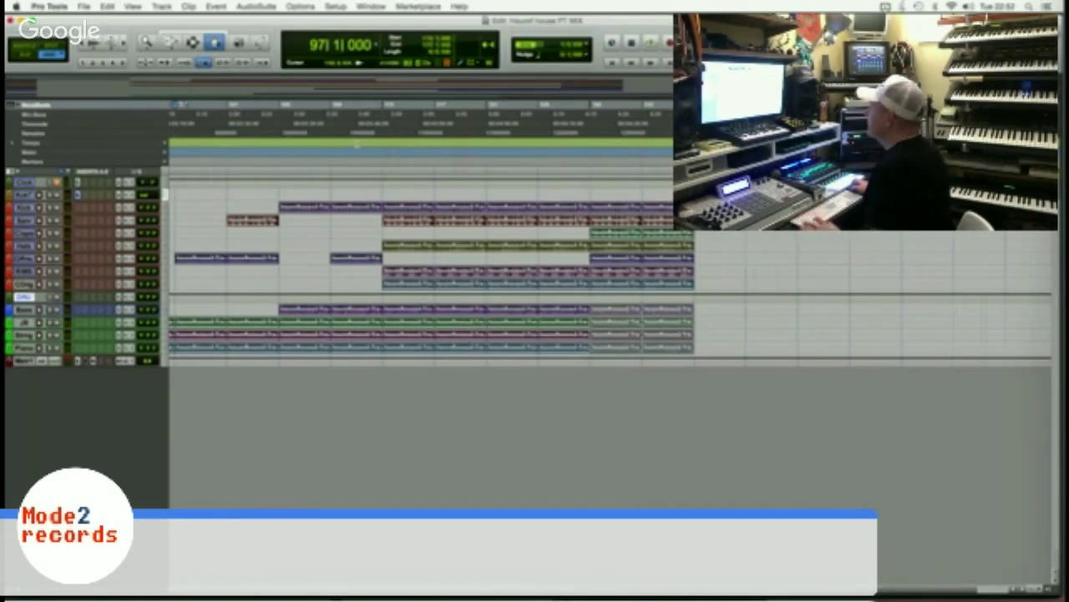
# During playback from about bar 112, copy the bar 129–137 clips on Claps and the track below Hats to bar 121, deleting the latter copies.
pyautogui.click(373, 114)
pyautogui.press('space')
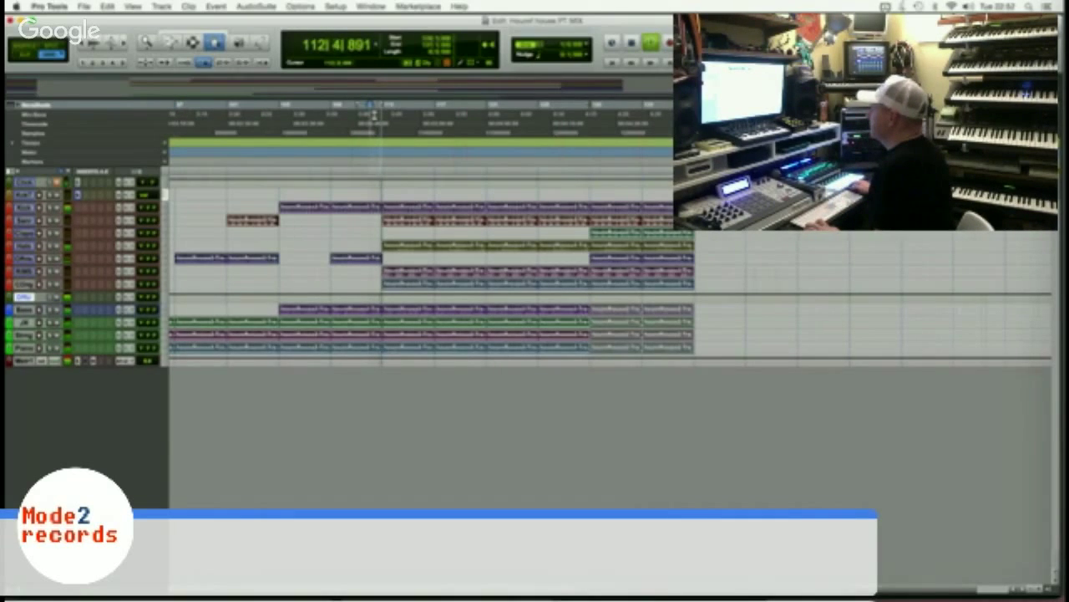
pyautogui.click(612, 259)
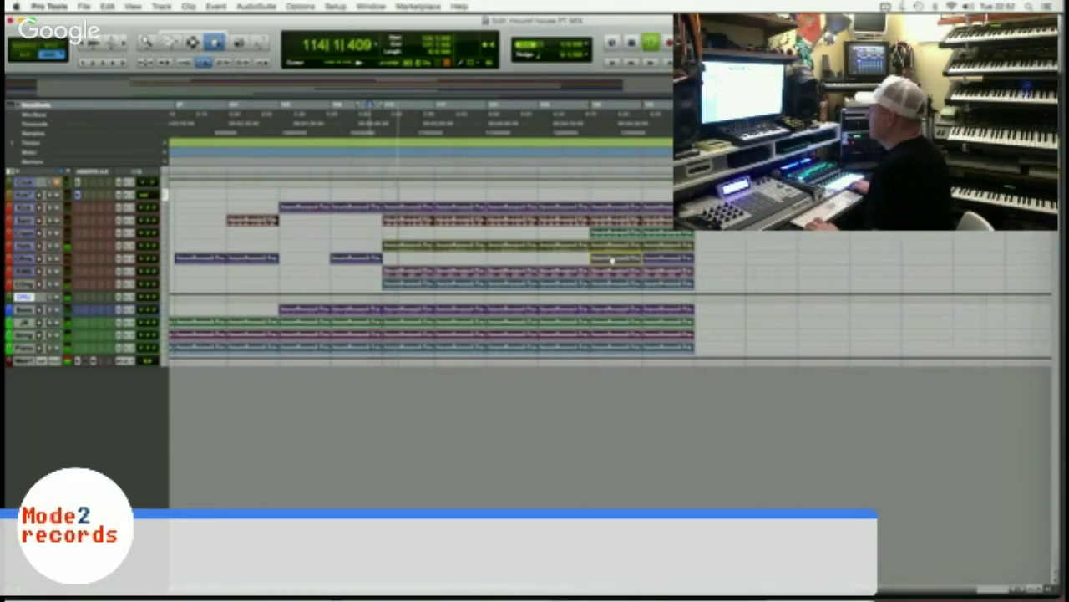
pyautogui.keyDown('shift'); pyautogui.click(660, 259); pyautogui.keyUp('shift')
pyautogui.click(553, 261)
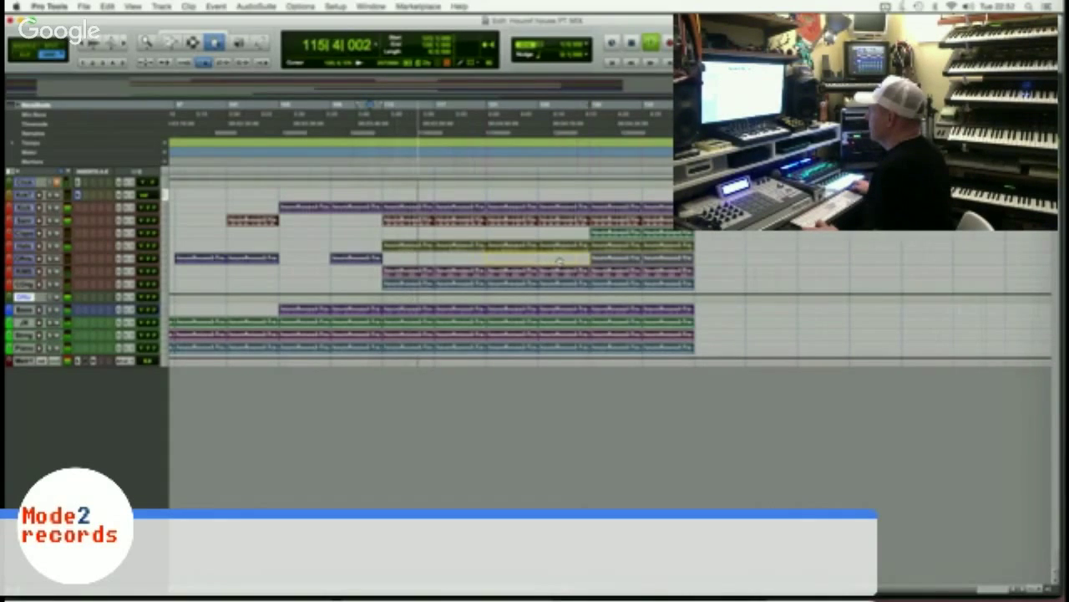
pyautogui.click(620, 235)
pyautogui.moveTo(559, 262); pyautogui.dragTo(543, 240)
pyautogui.click(506, 258)
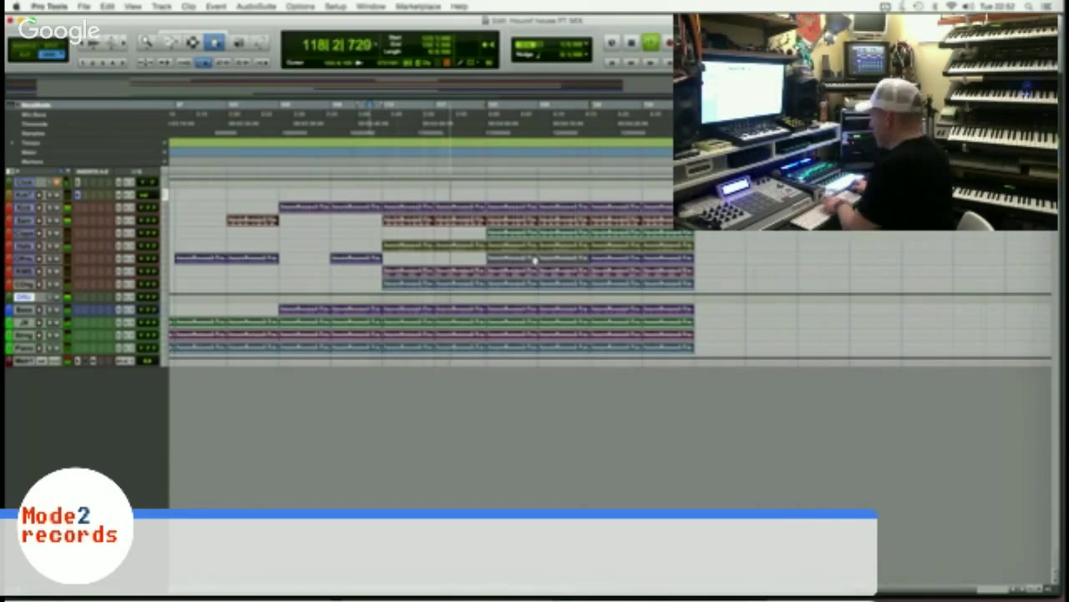
pyautogui.press('Delete')
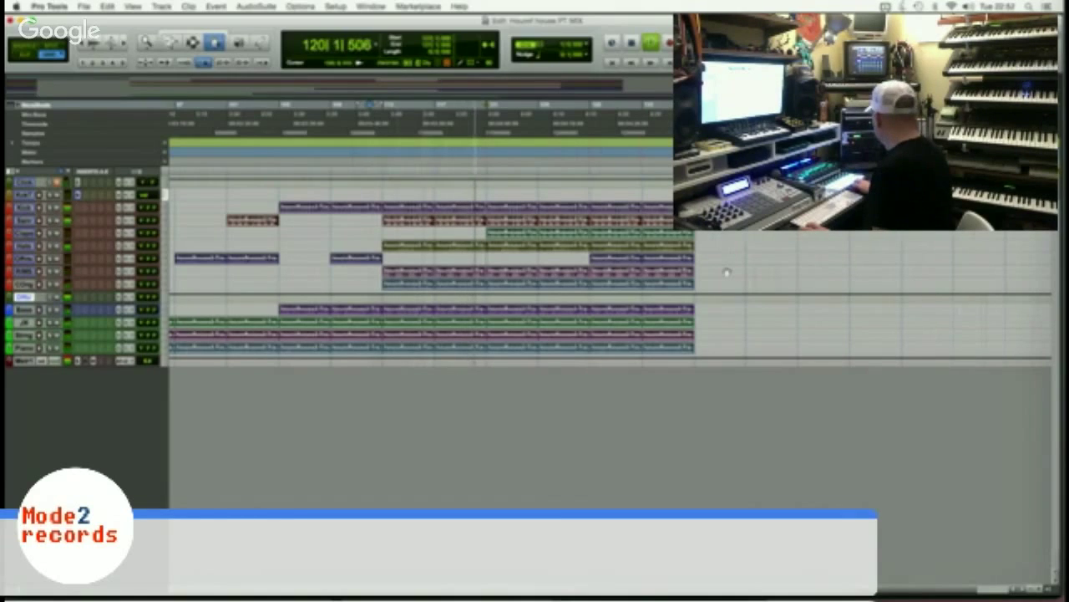
# Duplicate the bar 129–137 clips on Bass and the track directly below it to bar 137.
pyautogui.hscroll(3, 727, 273)
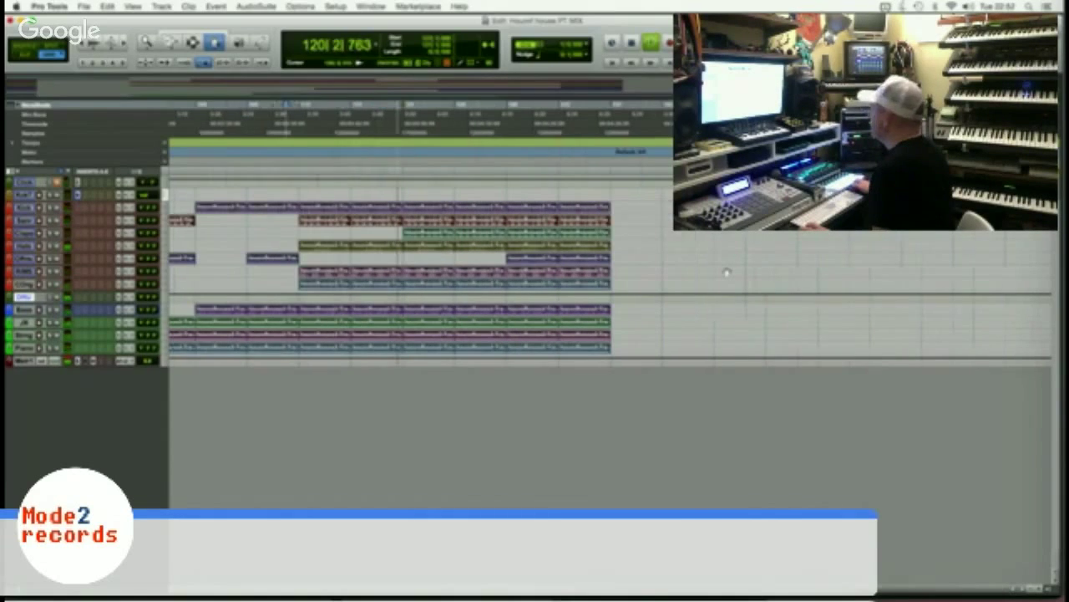
pyautogui.click(521, 310)
pyautogui.keyDown('shift'); pyautogui.click(592, 322); pyautogui.keyUp('shift')
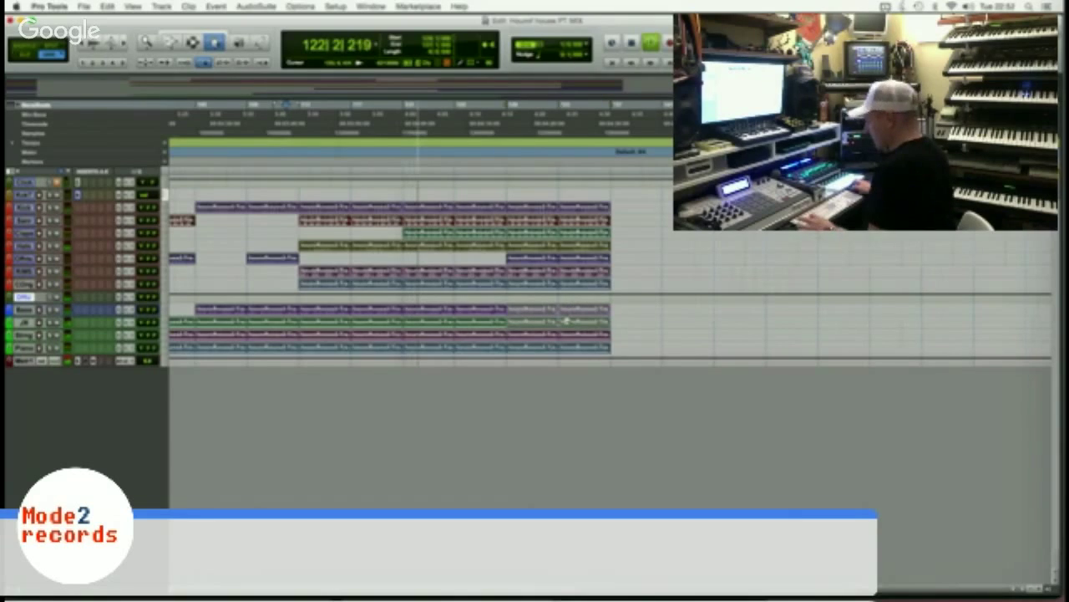
pyautogui.press('super+d')
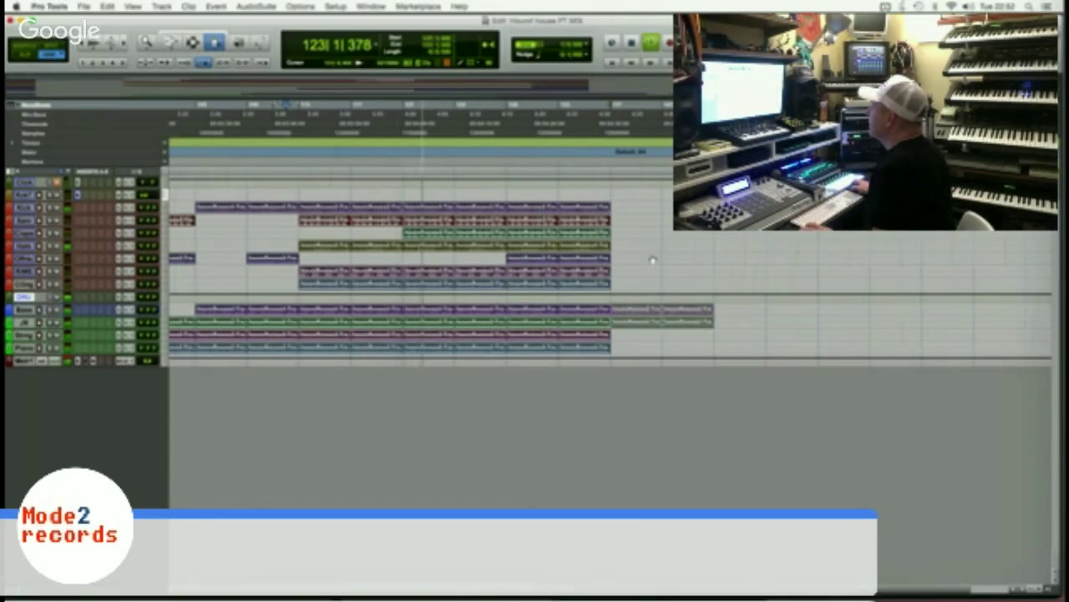
# Duplicate the bar 129–137 Kick and Snare clips to bar 137, and extend the Kick and Bass clips to bar 153.
pyautogui.click(654, 256)
pyautogui.click(561, 208)
pyautogui.keyDown('shift'); pyautogui.click(535, 209); pyautogui.keyUp('shift')
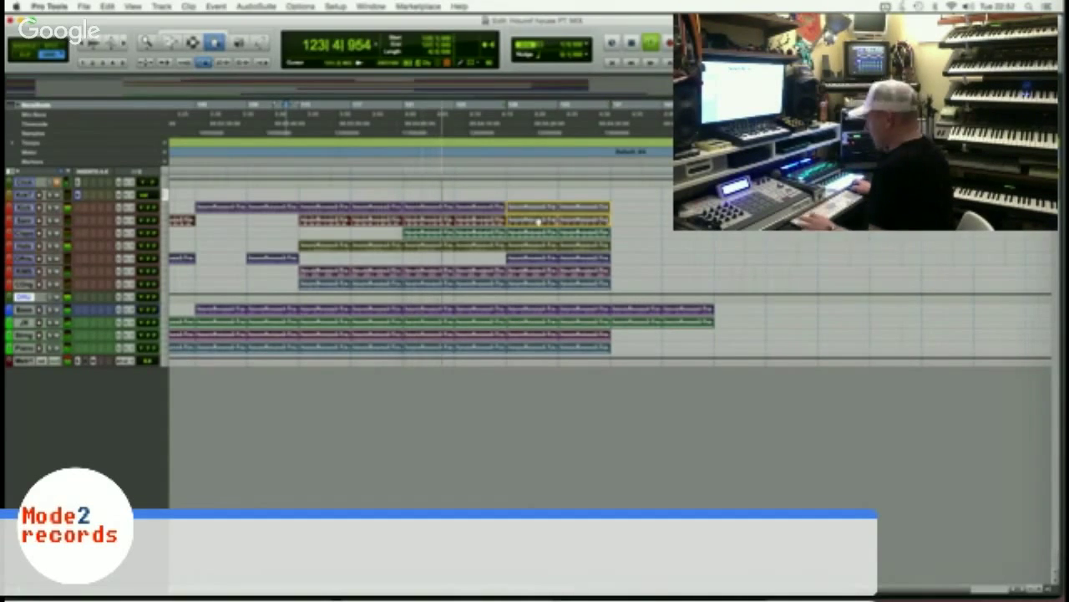
pyautogui.press('super+d')
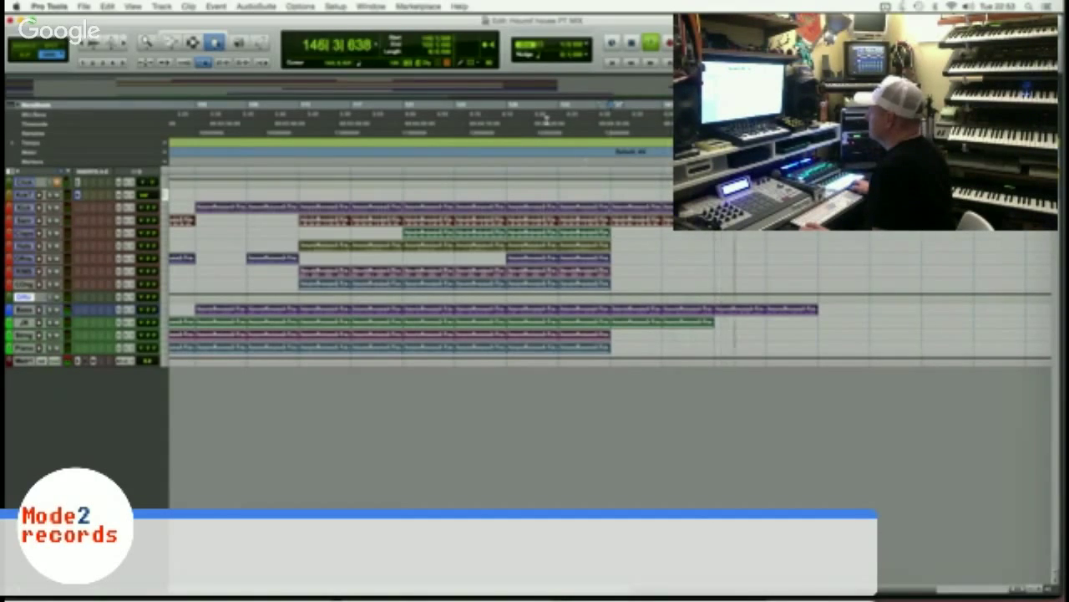
# Stop playback with the playhead at bar 129 and save the session.
pyautogui.click(505, 120)
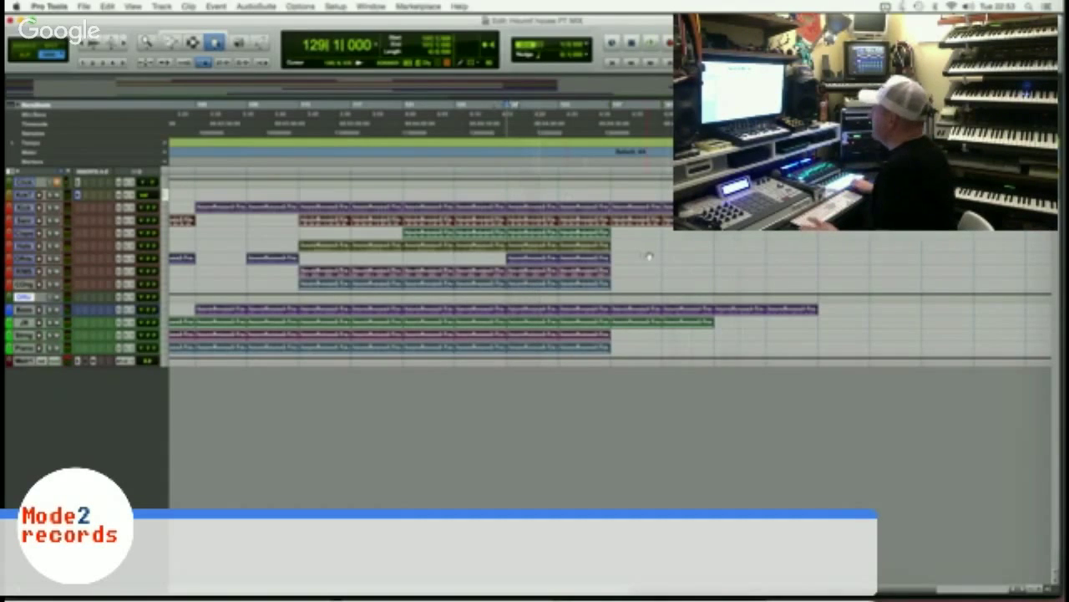
pyautogui.hscroll(-10, 700, 261)
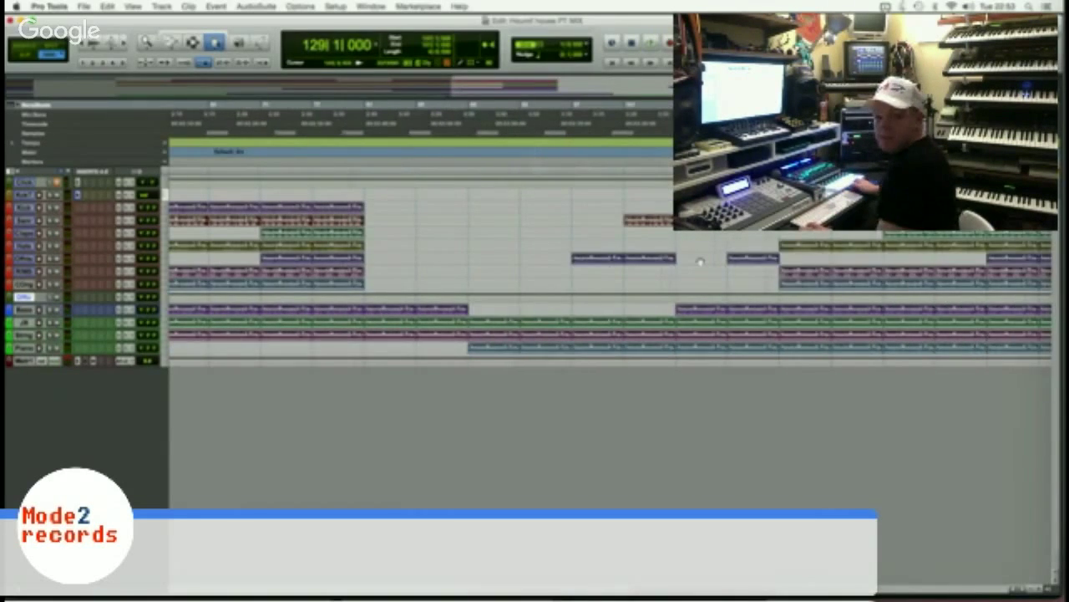
pyautogui.hscroll(-10, 700, 262)
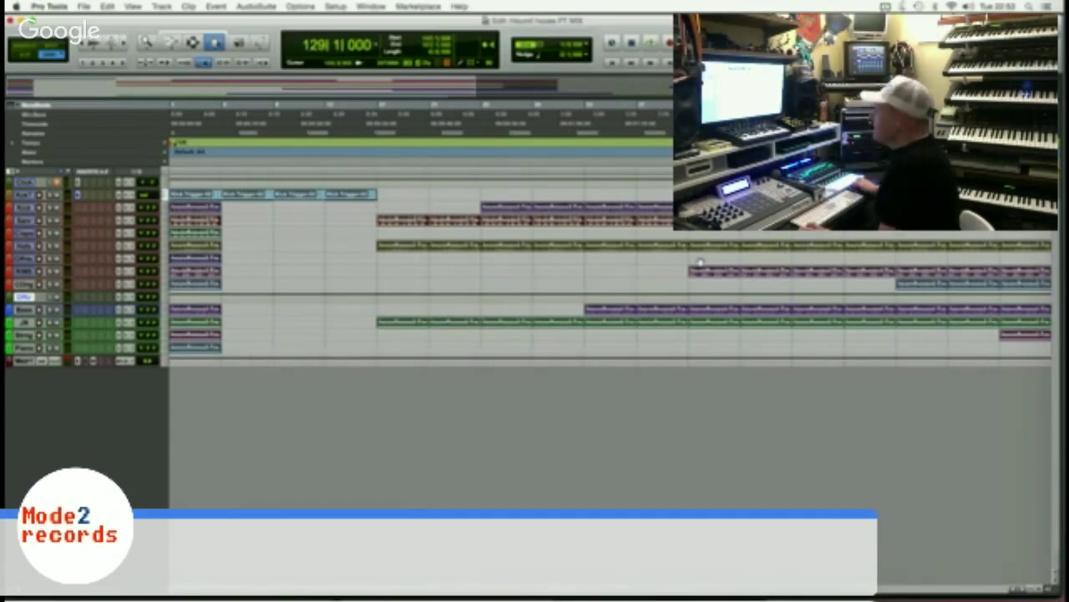
pyautogui.press('super+s')
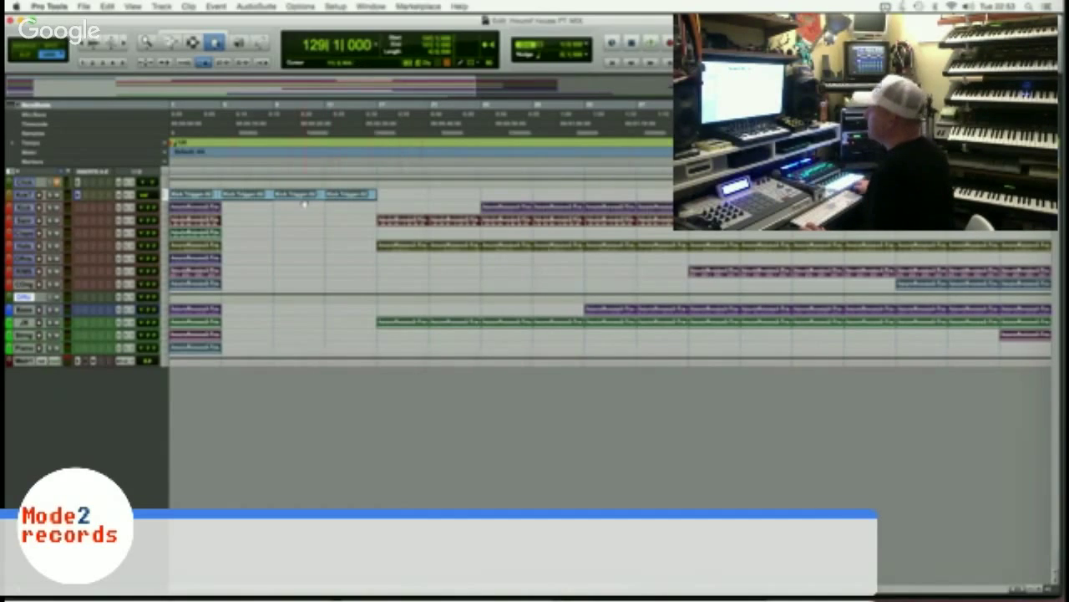
# Copy the four Kick Trigger clips from bars 1–17 to bar 17 and again to bar 33.
pyautogui.click(204, 194)
pyautogui.keyDown('shift'); pyautogui.click(355, 197); pyautogui.keyUp('shift')
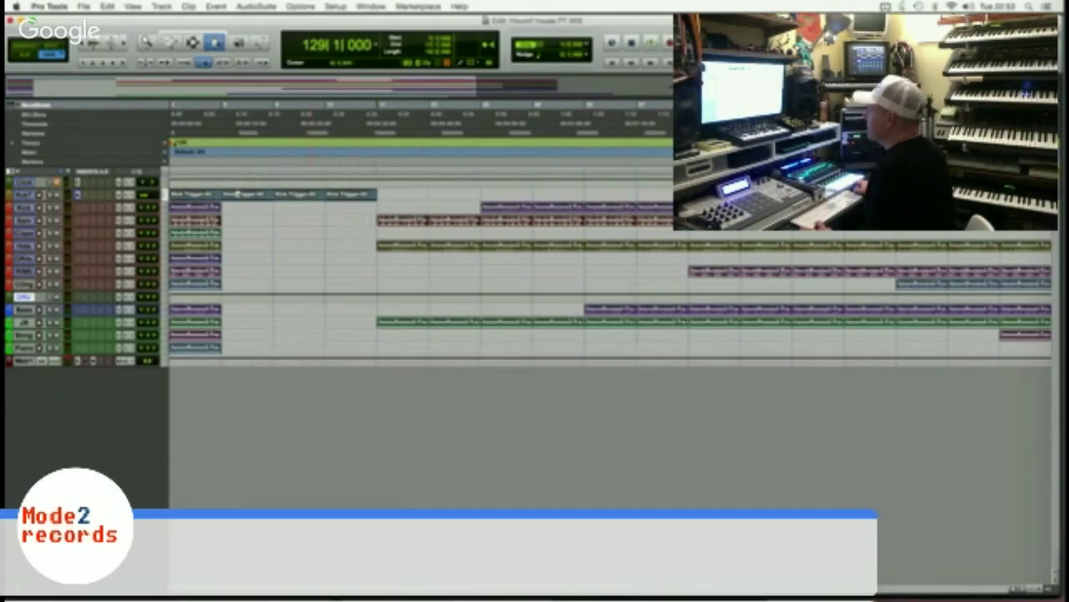
pyautogui.moveTo(217, 194); pyautogui.dragTo(407, 192)
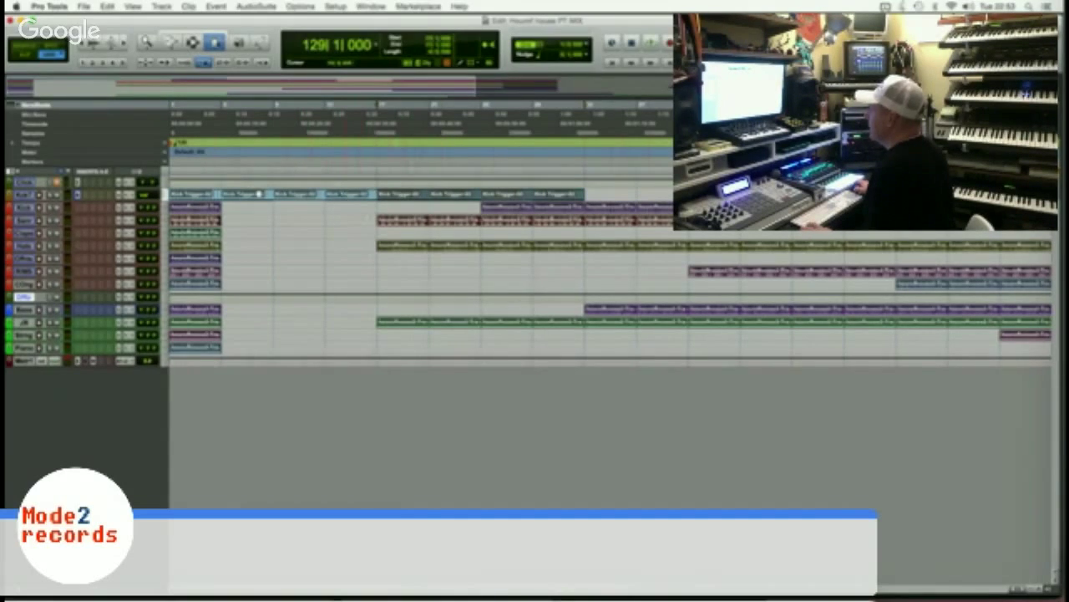
pyautogui.click(353, 194)
pyautogui.keyDown('shift'); pyautogui.click(184, 194); pyautogui.keyUp('shift')
pyautogui.moveTo(182, 194); pyautogui.dragTo(622, 189)
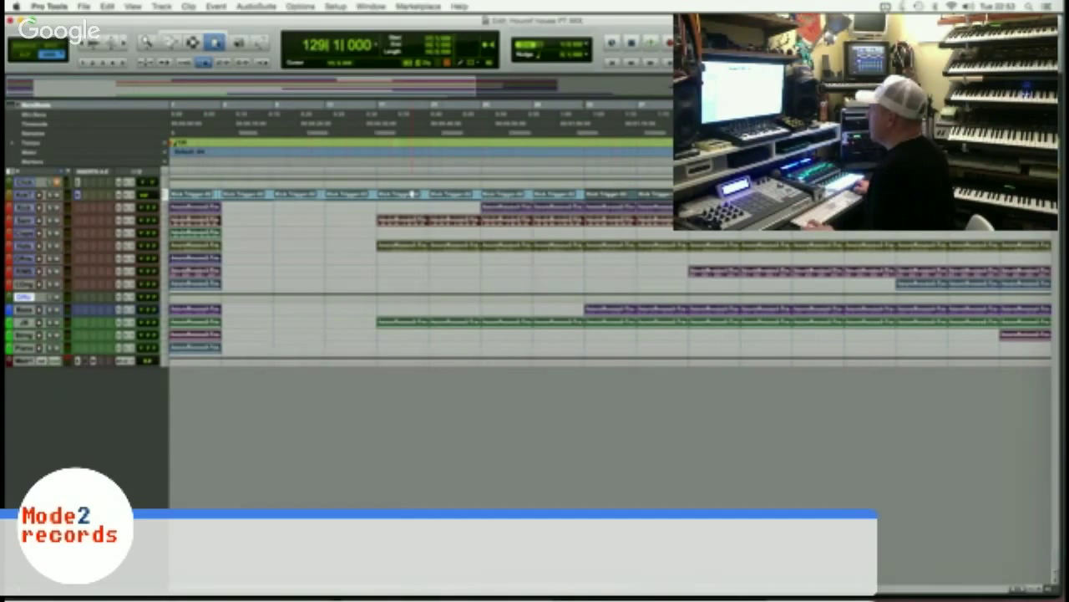
# Duplicate the Kick Trigger clips from bar 17 onward to fill the track to bar 81, and duplicate the longer run up to bar 145.
pyautogui.keyDown('shift'); pyautogui.click(412, 194); pyautogui.keyUp('shift')
pyautogui.press('super+d')
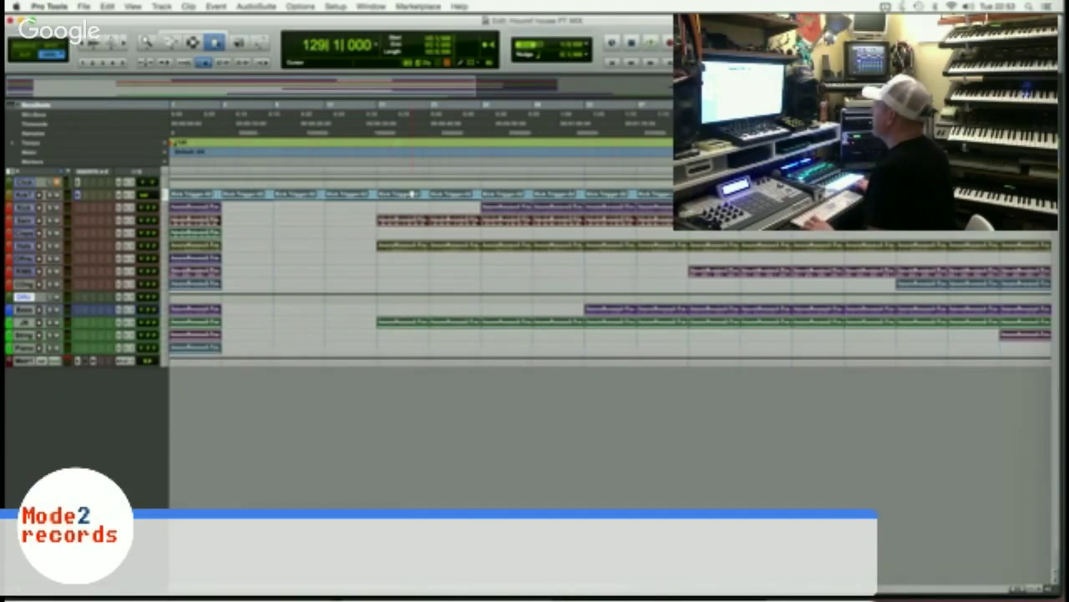
pyautogui.hscroll(5, 412, 194)
pyautogui.press('r')
pyautogui.press('r')
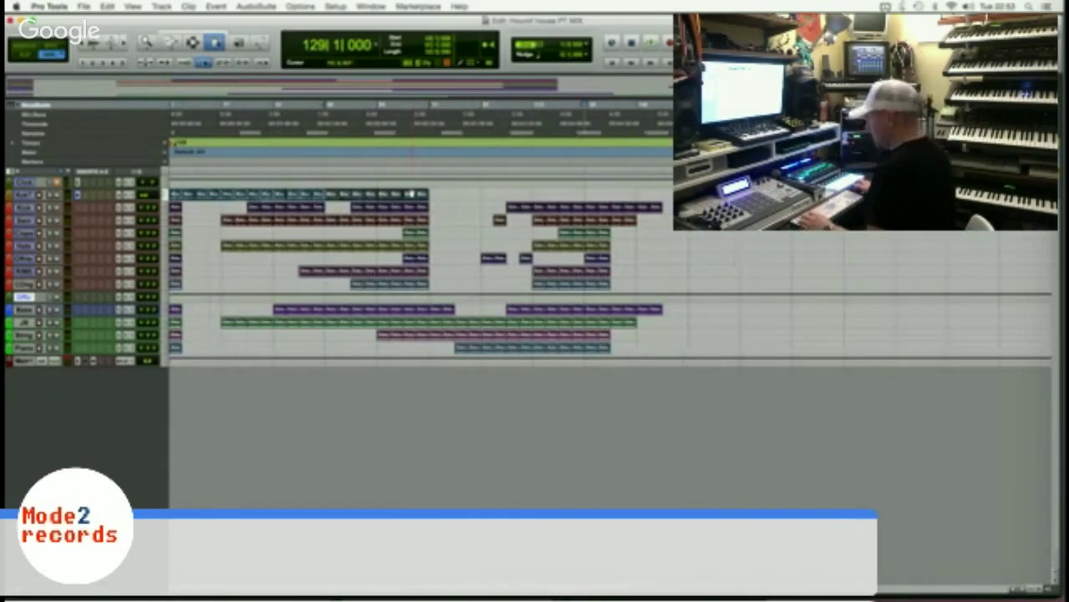
pyautogui.press('super+d')
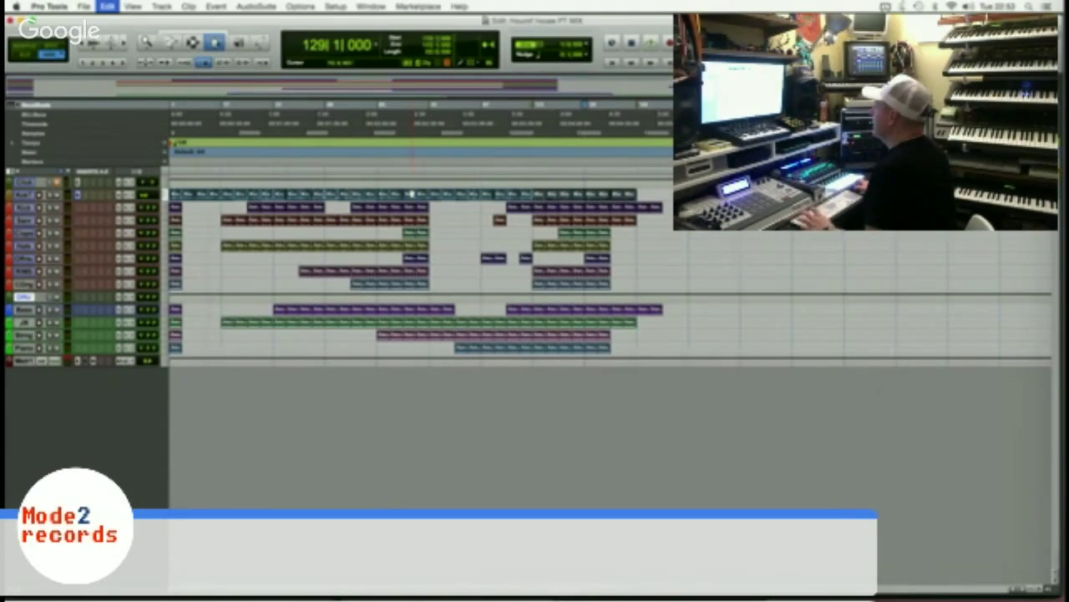
# Extend the Kick Trigger track to bar 153 and delete its clips at bars 9–17, 49–57 and 81–105.
pyautogui.press('super+d')
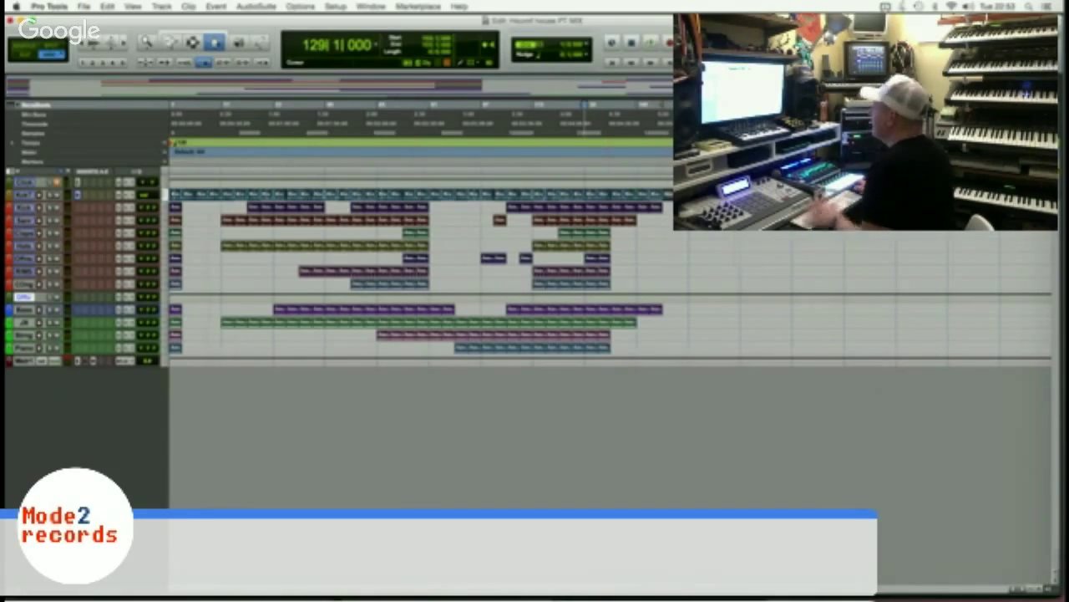
pyautogui.press('Delete')
pyautogui.moveTo(435, 196); pyautogui.dragTo(492, 196)
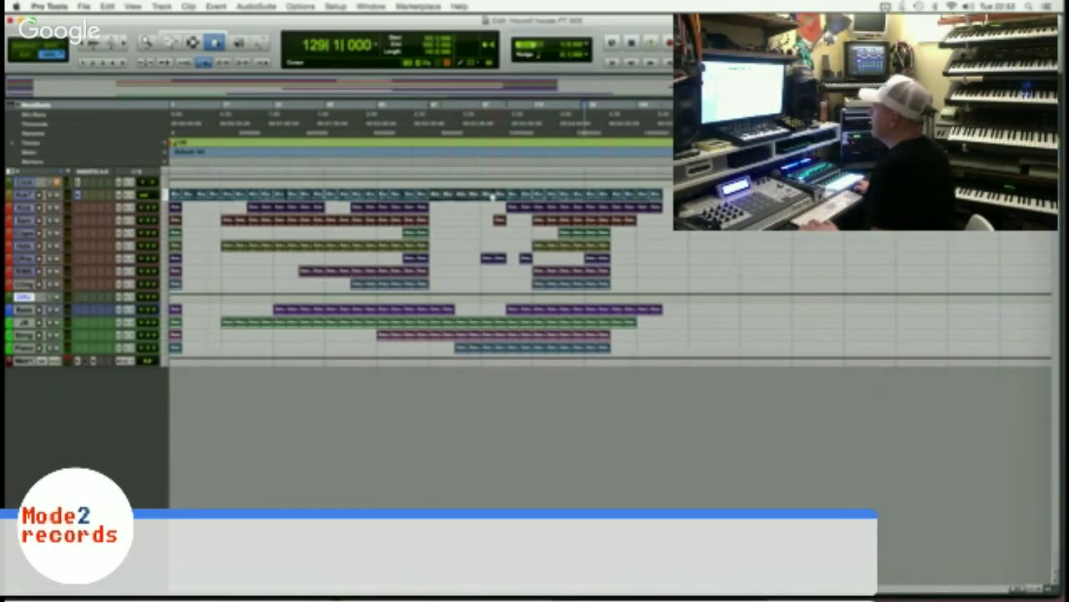
pyautogui.press('Delete')
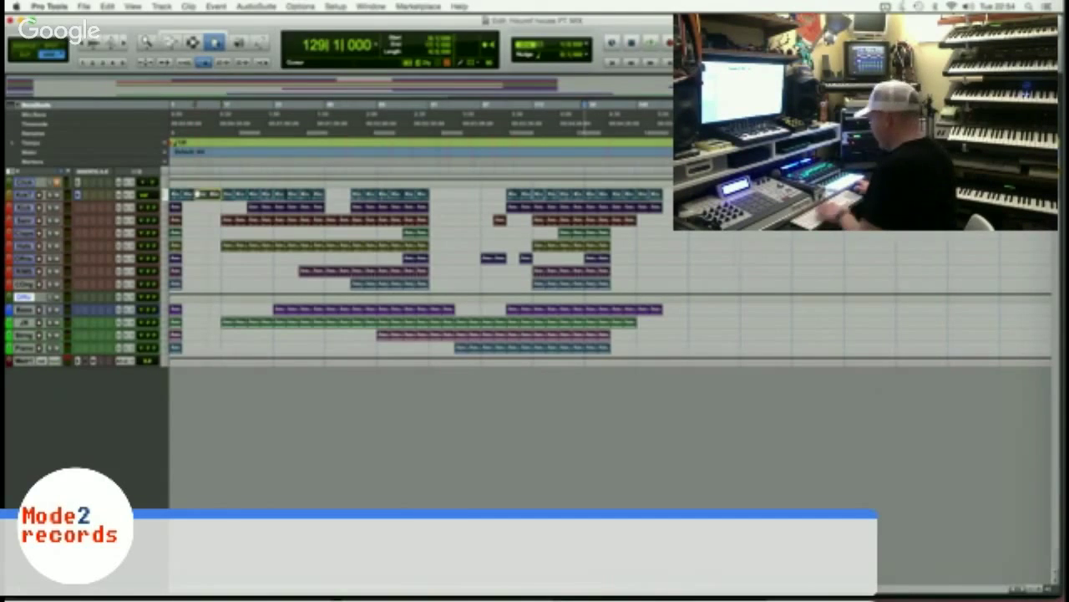
pyautogui.press('Delete')
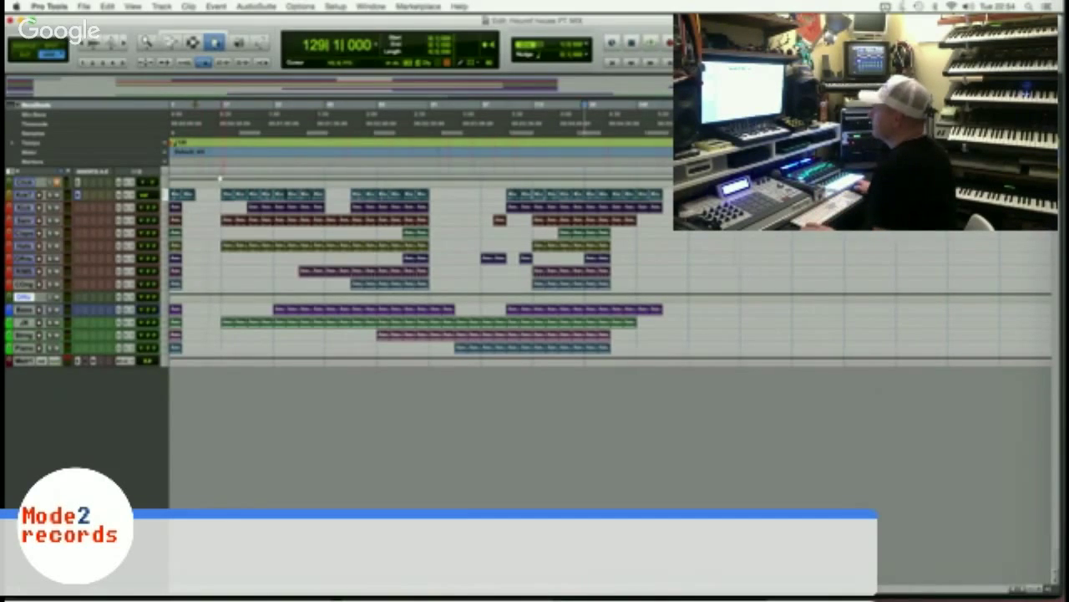
# Audition the arrangement from bar 16 and delete the Kick Trigger clips between bars 17 and 25.
pyautogui.press('t')
pyautogui.press('t')
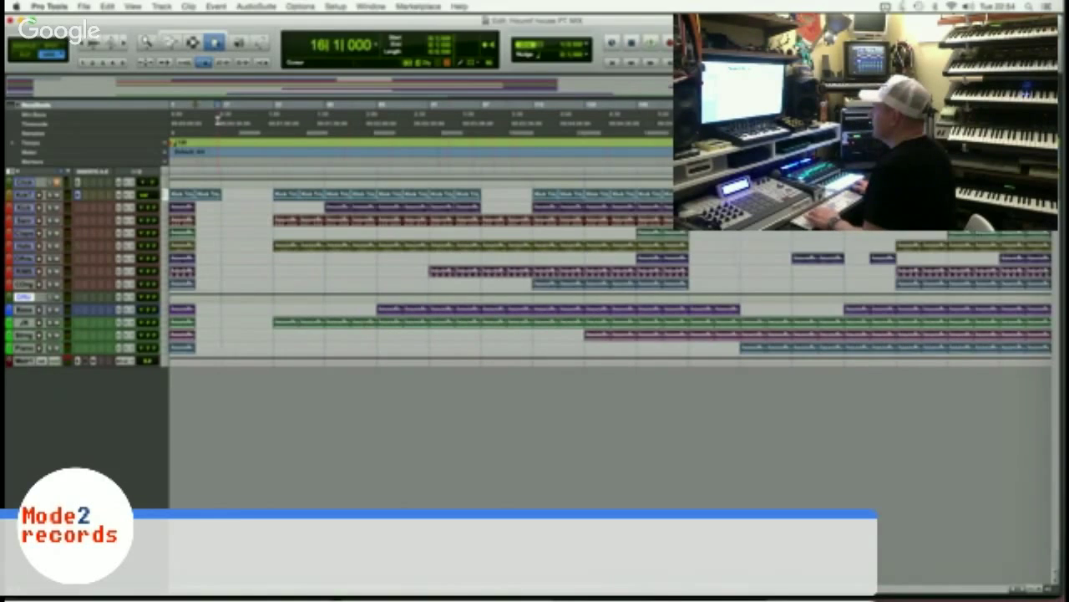
pyautogui.press('space')
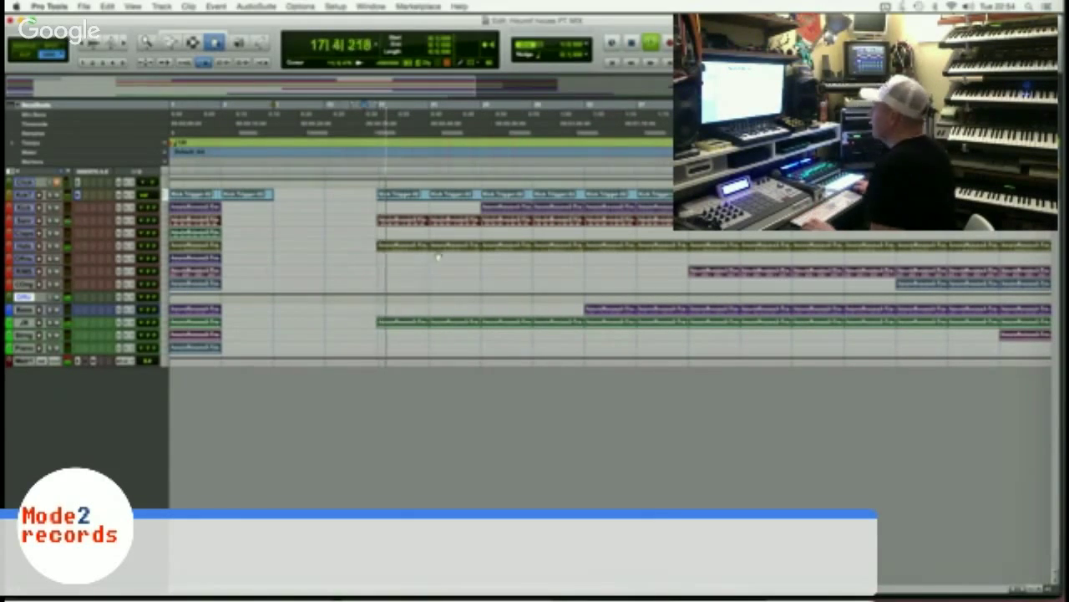
pyautogui.click(447, 196)
pyautogui.press('Delete')
pyautogui.press('space')
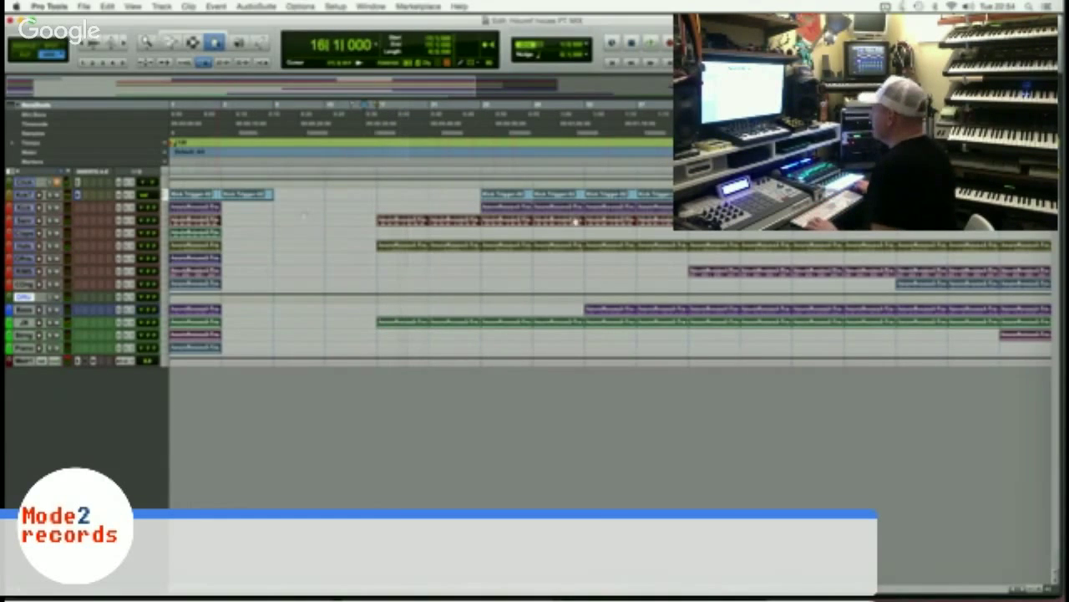
# Play from bar 73 in the Mix window and pull the individual drum, bass, synth, string and piano faders fully down.
pyautogui.hscroll(10, 304, 216)
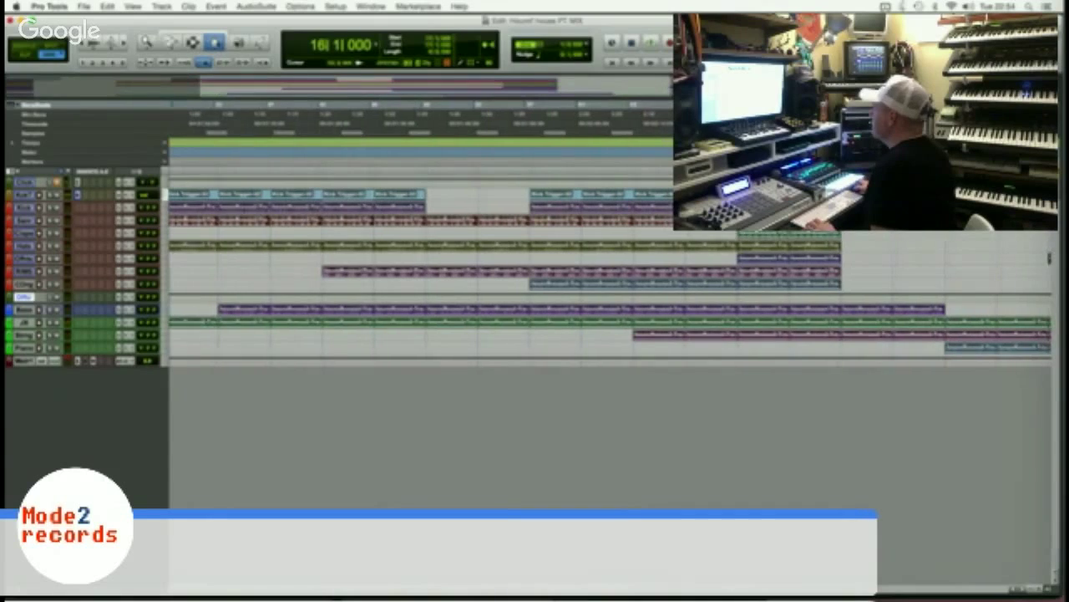
pyautogui.click(617, 121)
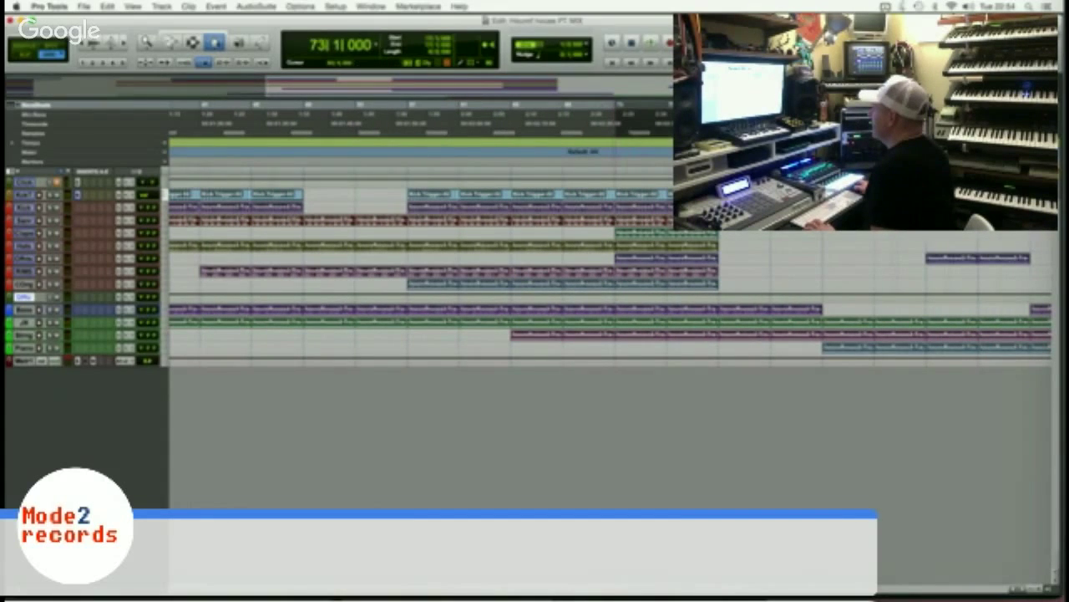
pyautogui.press('space')
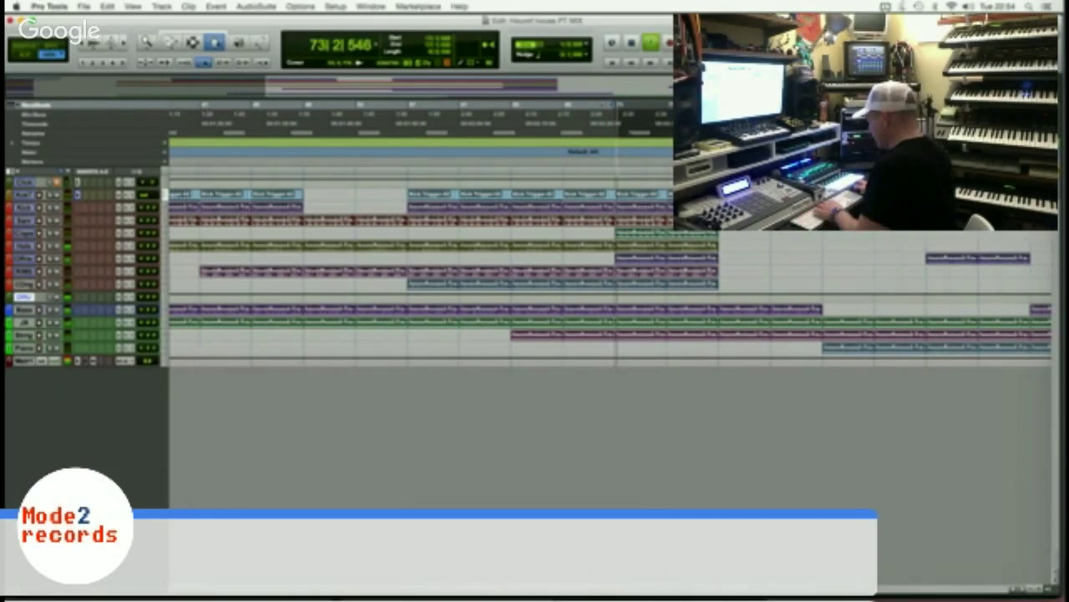
pyautogui.press('super+equal')
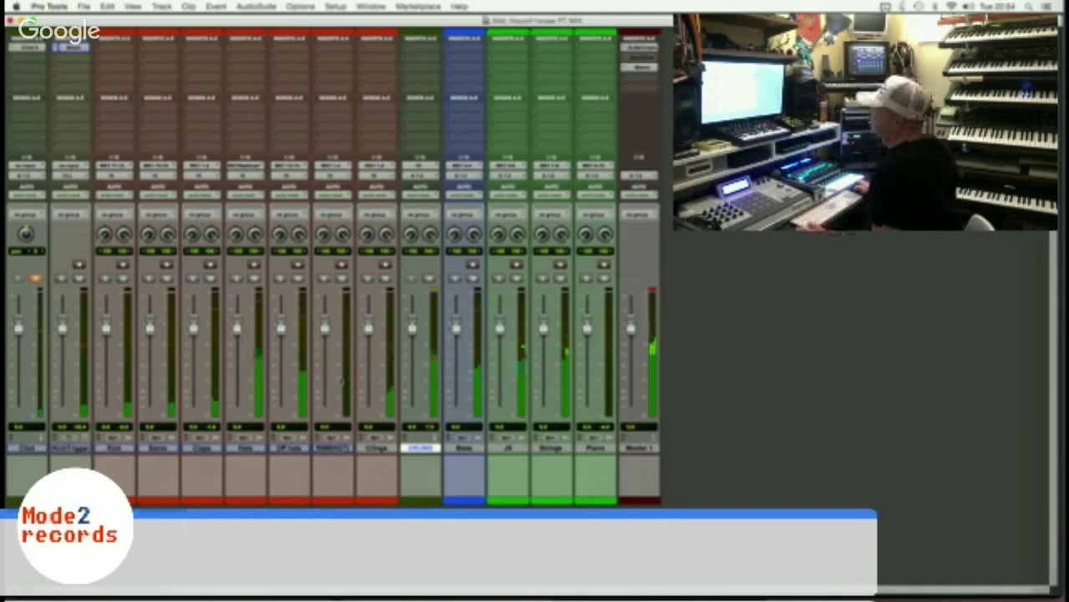
pyautogui.moveTo(106, 329); pyautogui.dragTo(106, 409)
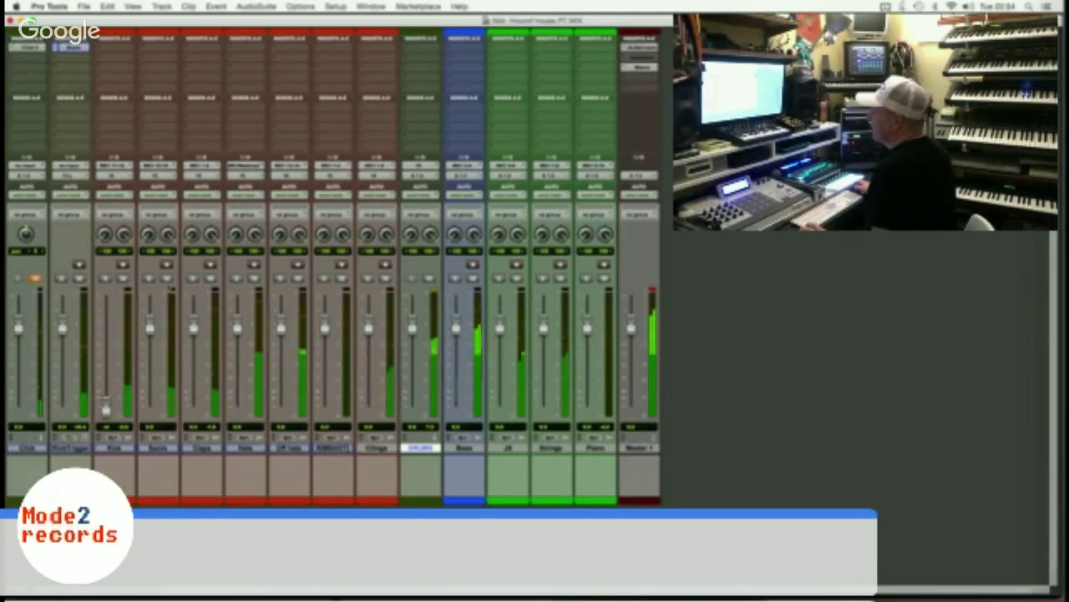
pyautogui.moveTo(150, 329); pyautogui.dragTo(150, 405)
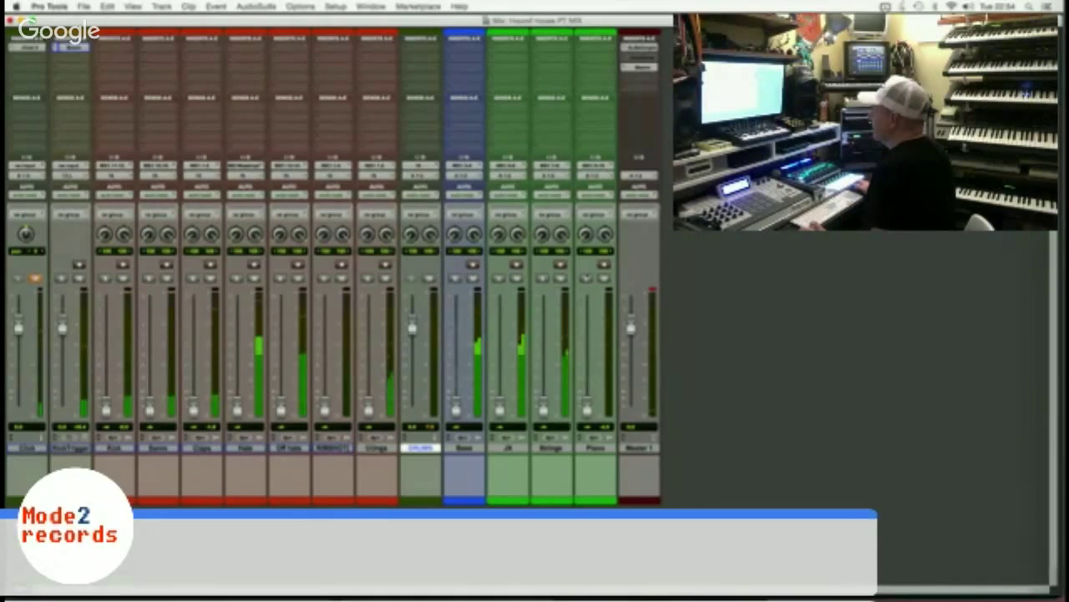
# Show the Master track's SSL bus compressor, and insert an SSL Channelstrip on the Kick track with its fader raised.
pyautogui.click(641, 48)
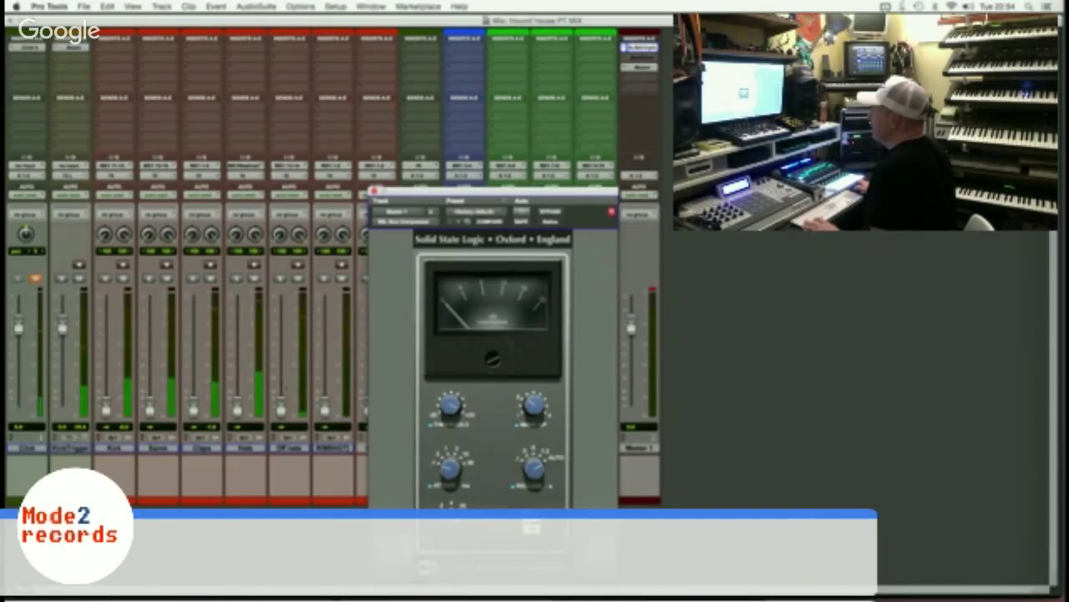
pyautogui.moveTo(493, 194); pyautogui.dragTo(868, 117)
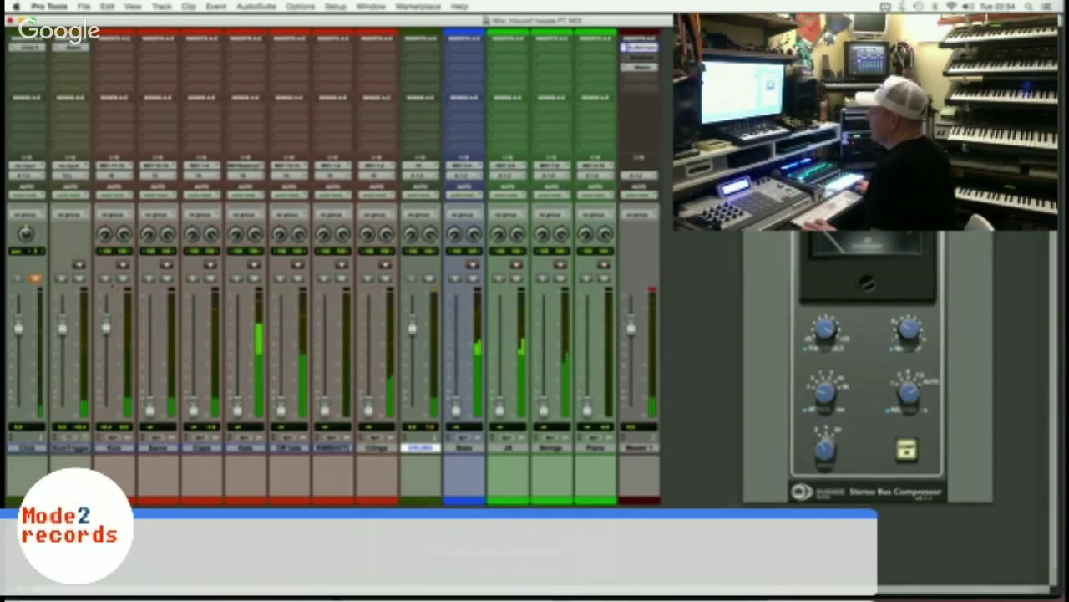
pyautogui.click(115, 48)
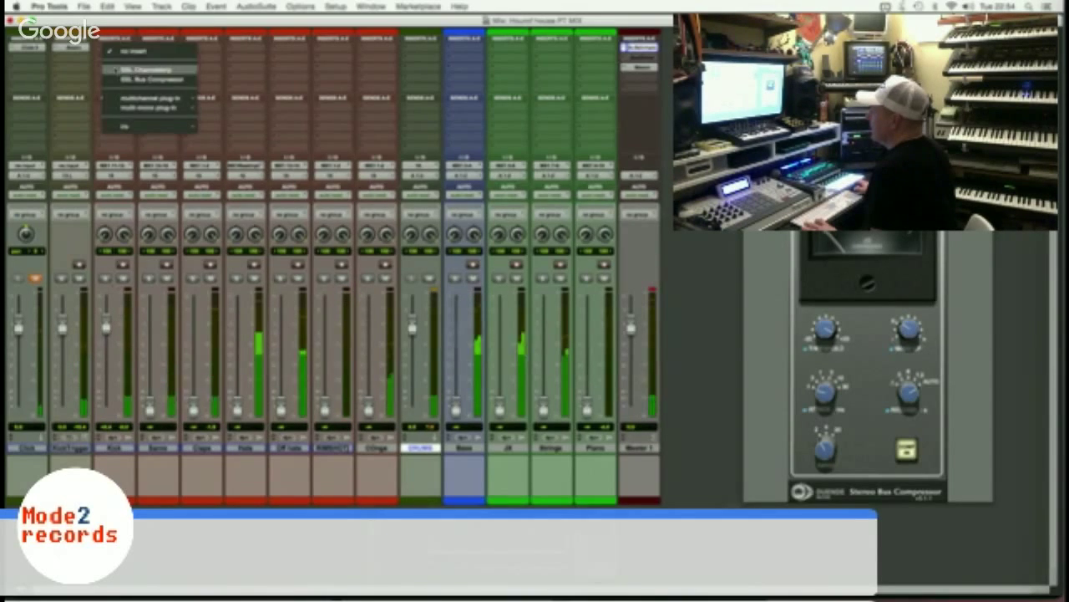
pyautogui.click(138, 71)
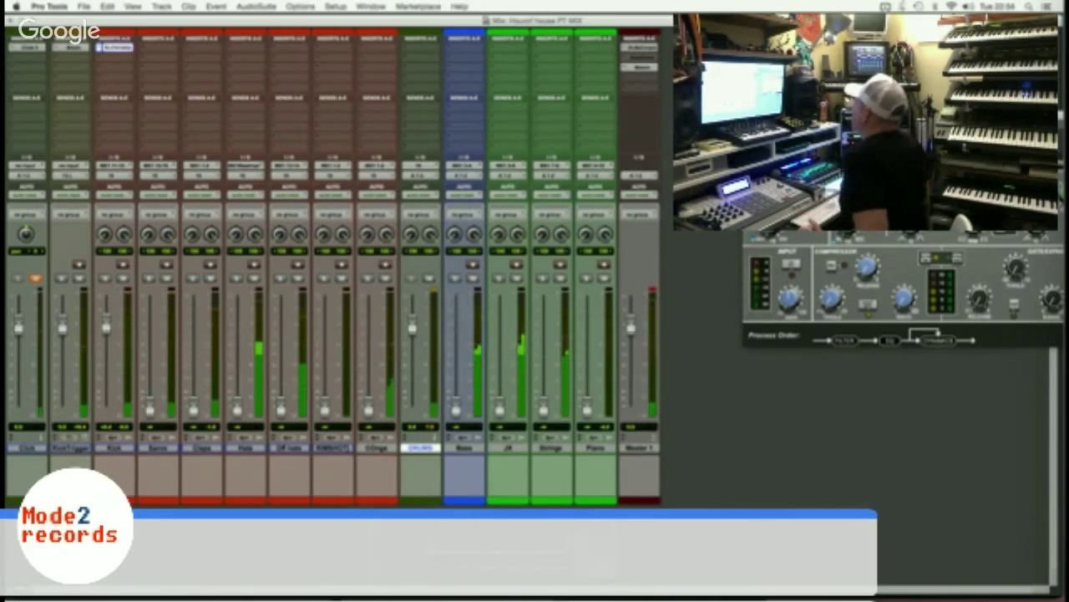
pyautogui.moveTo(902, 100); pyautogui.dragTo(522, 155)
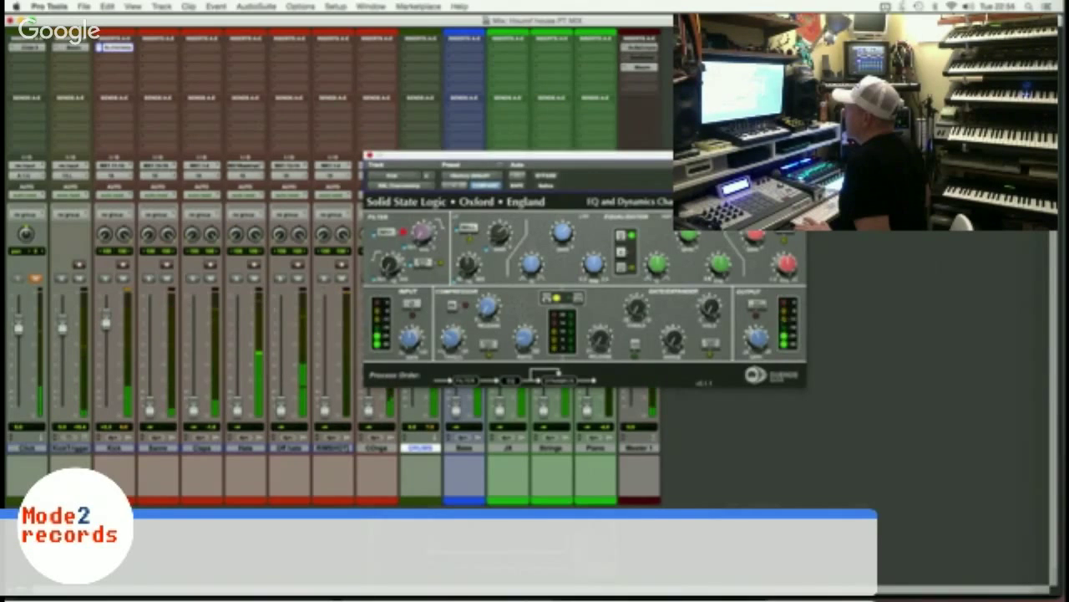
pyautogui.click(370, 154)
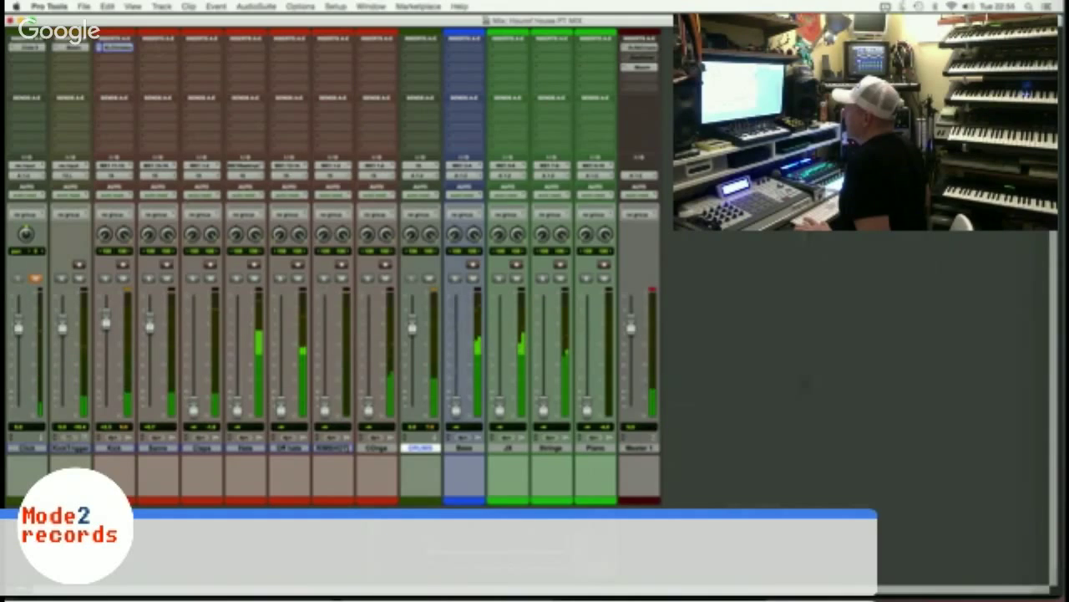
# Insert the Softube RC 24 reverb on the snare track and load the Snare Room preset from the Small category.
pyautogui.click(158, 48)
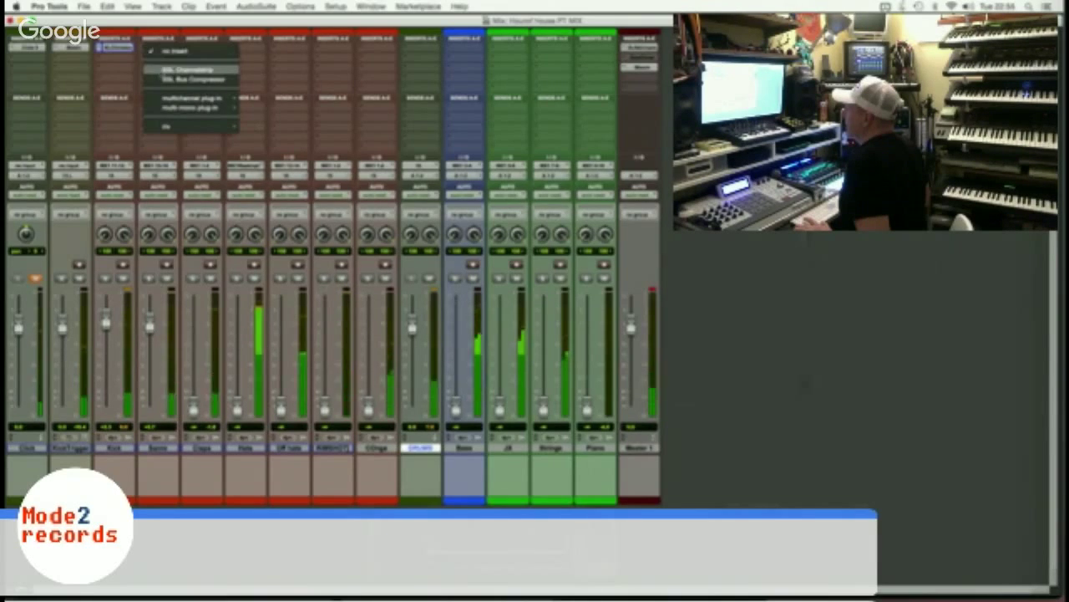
pyautogui.moveTo(194, 98)
pyautogui.moveTo(272, 101)
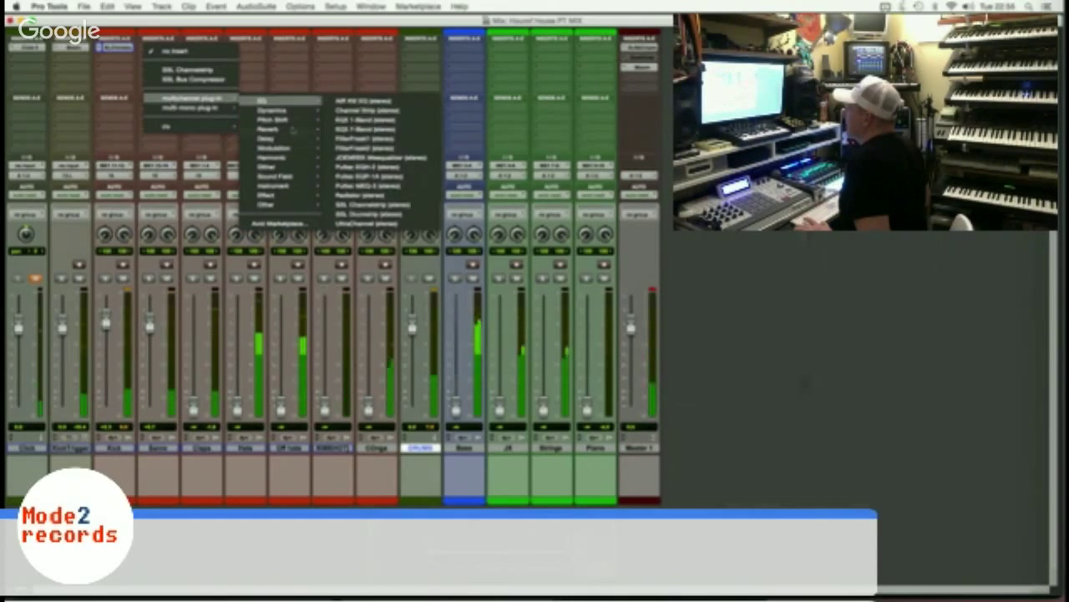
pyautogui.moveTo(269, 130)
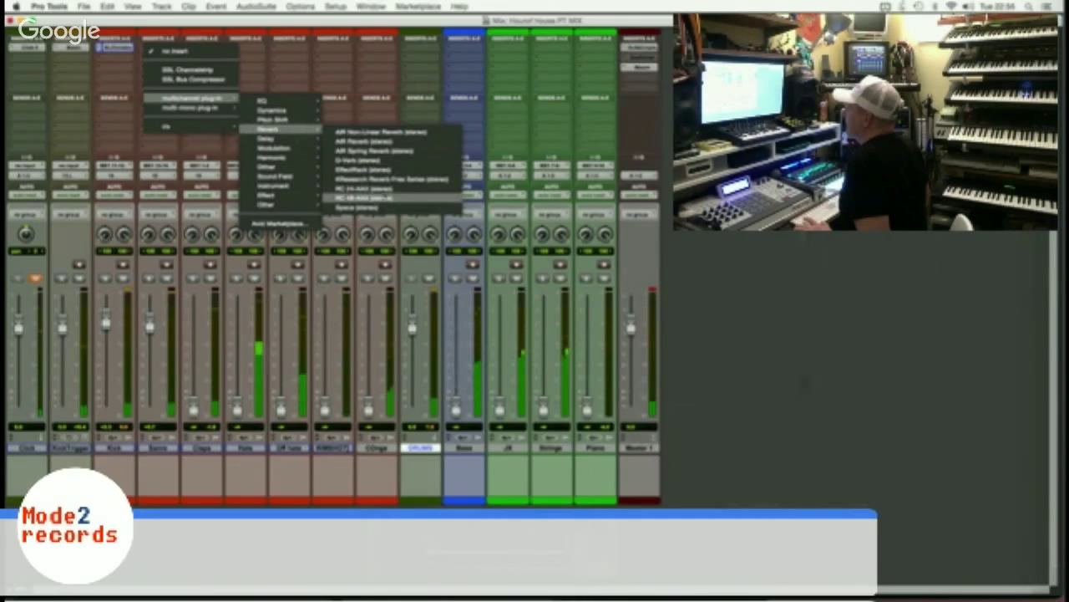
pyautogui.click(359, 198)
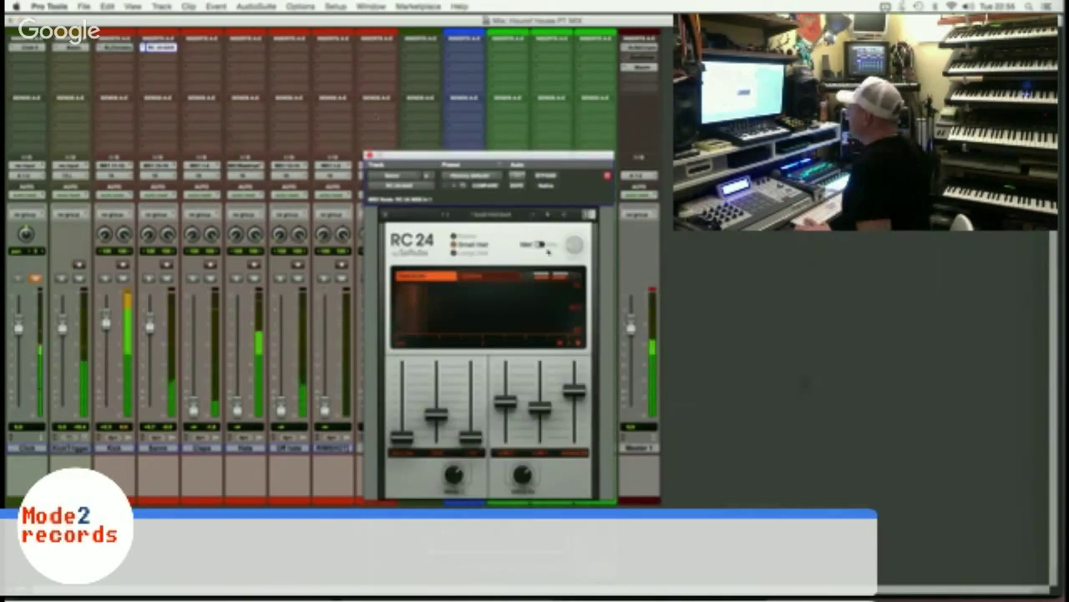
pyautogui.moveTo(526, 155); pyautogui.dragTo(549, 71)
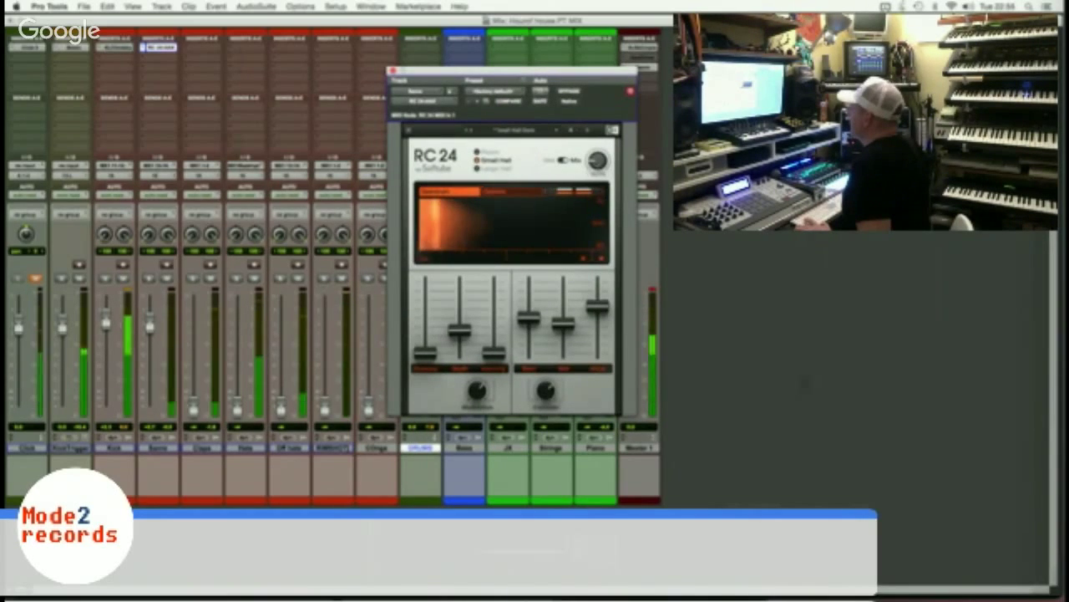
pyautogui.click(514, 131)
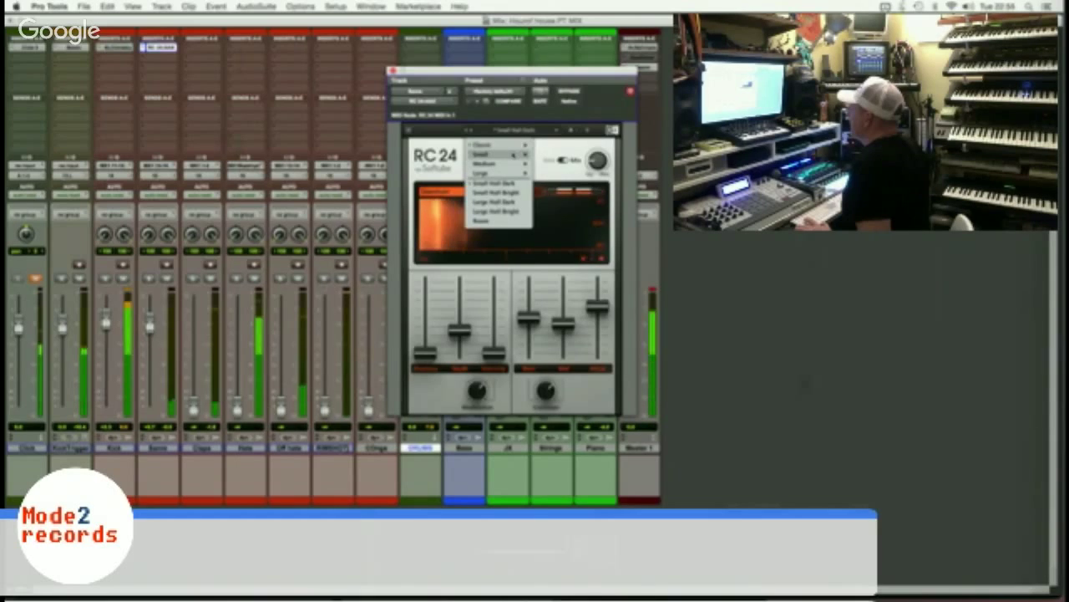
pyautogui.moveTo(513, 156)
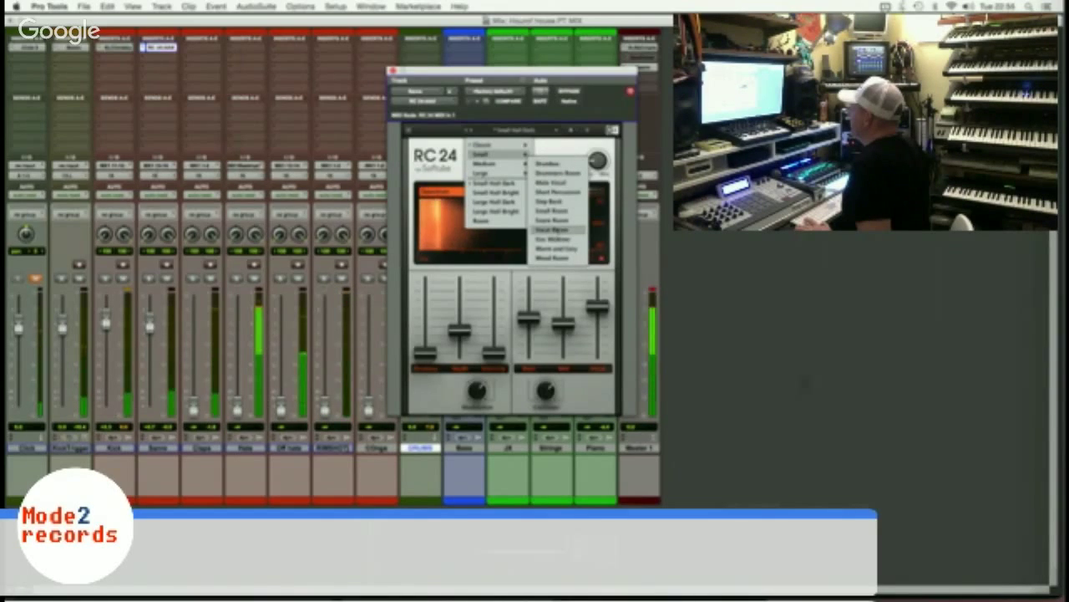
pyautogui.click(551, 228)
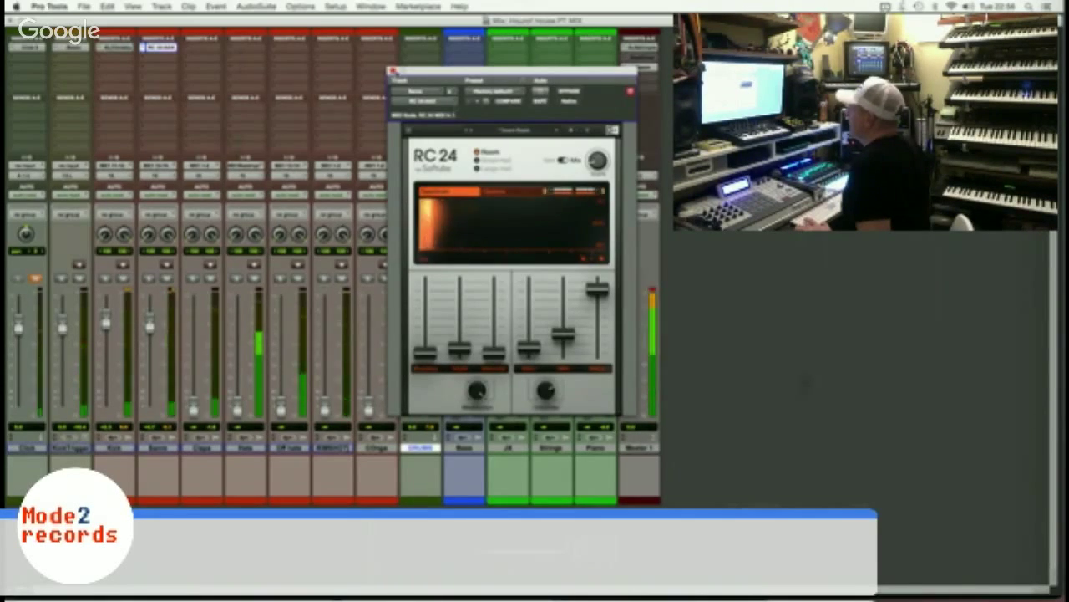
pyautogui.click(394, 72)
# Add an SSL Channelstrip after the reverb on the snare track.
pyautogui.click(143, 47)
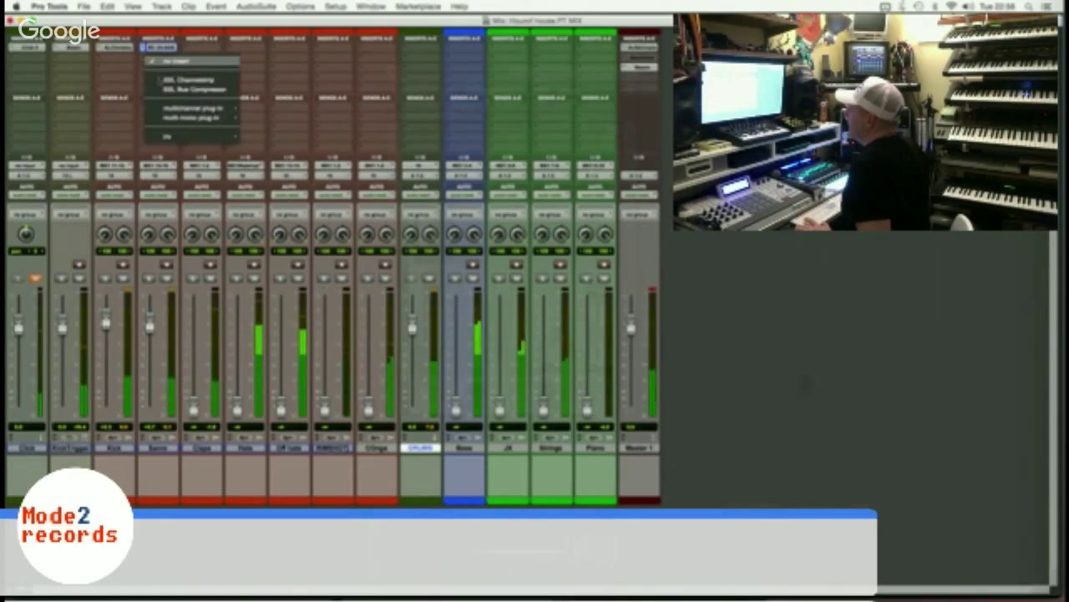
pyautogui.click(190, 79)
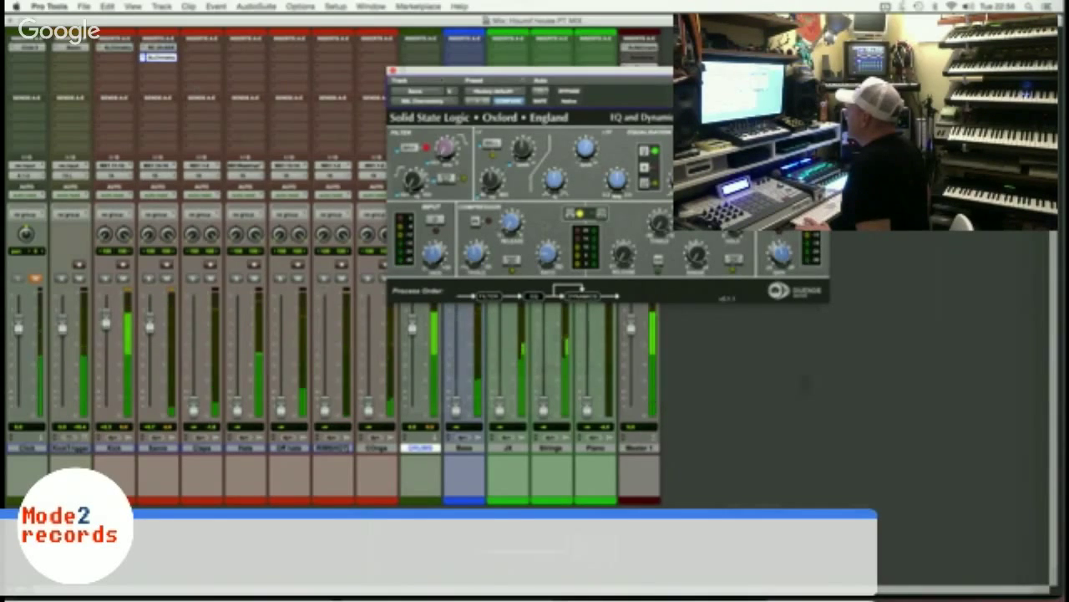
pyautogui.click(394, 71)
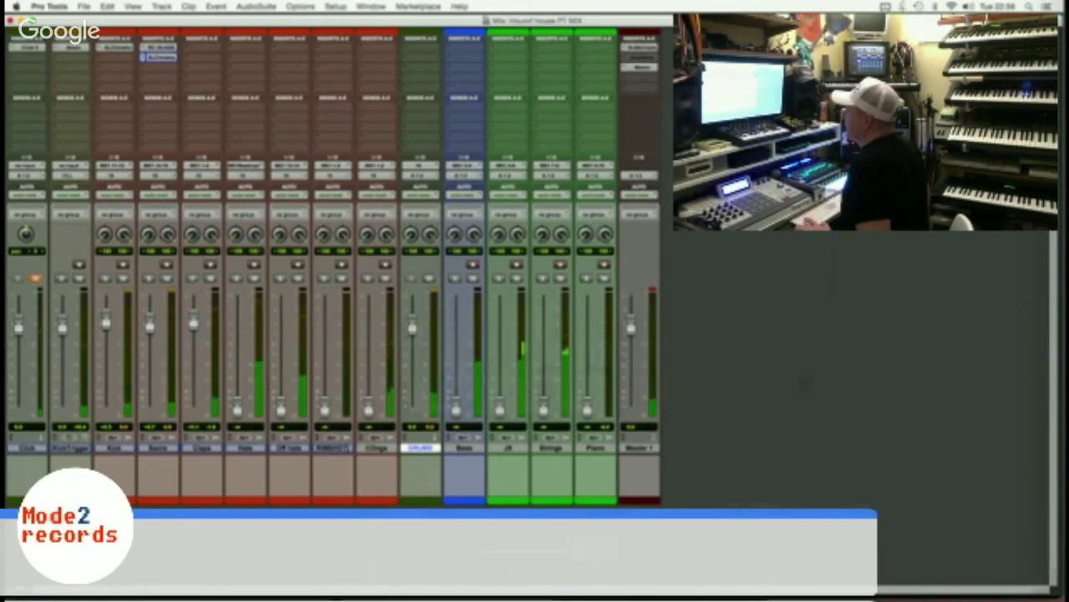
# Insert the Replika stereo delay on the Claps track.
pyautogui.click(200, 39)
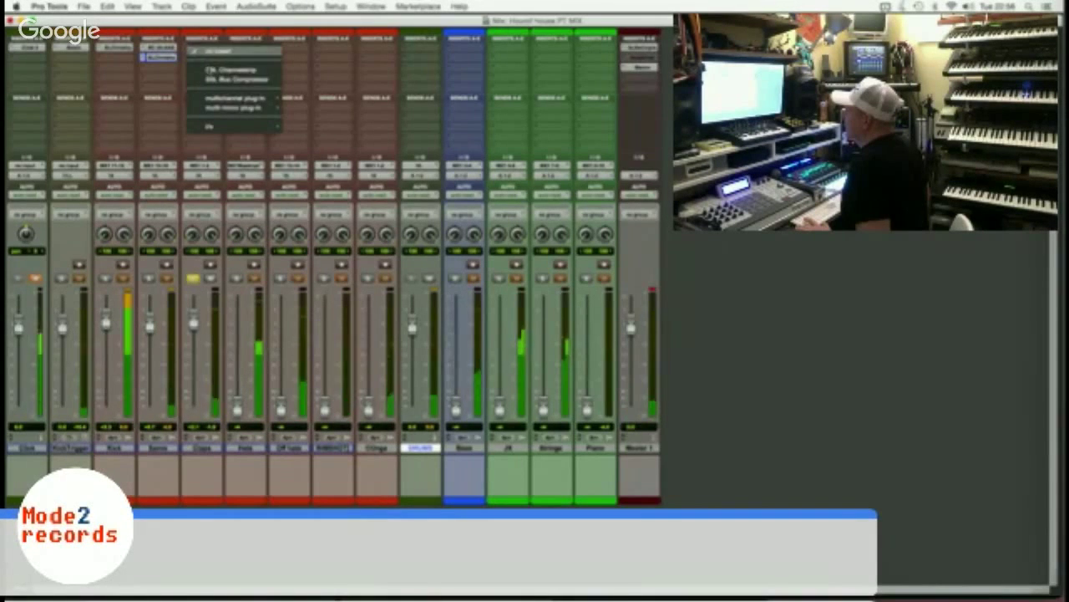
pyautogui.moveTo(250, 98)
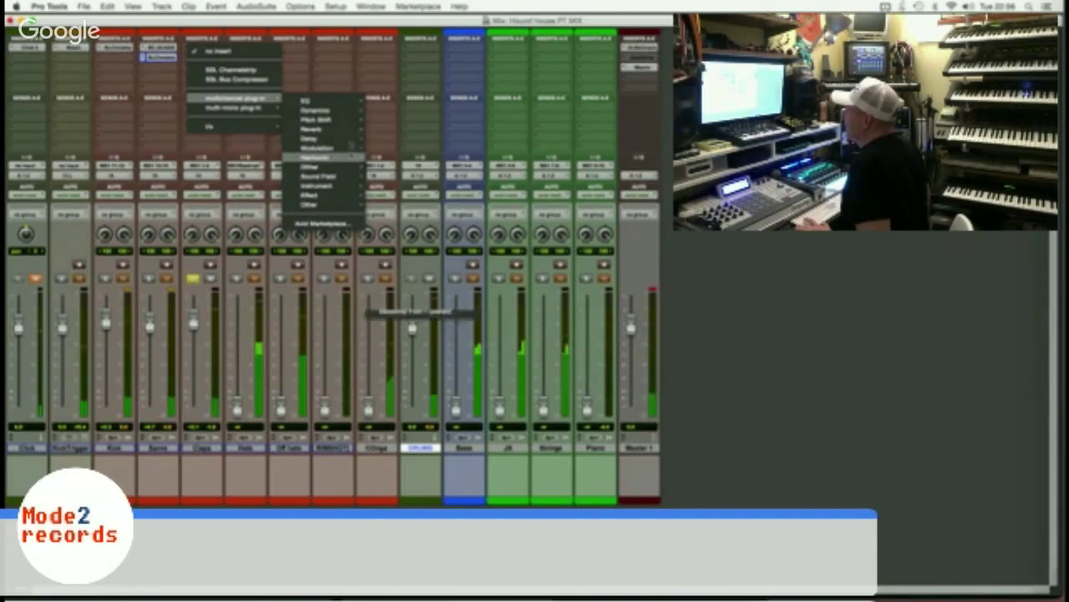
pyautogui.moveTo(349, 140)
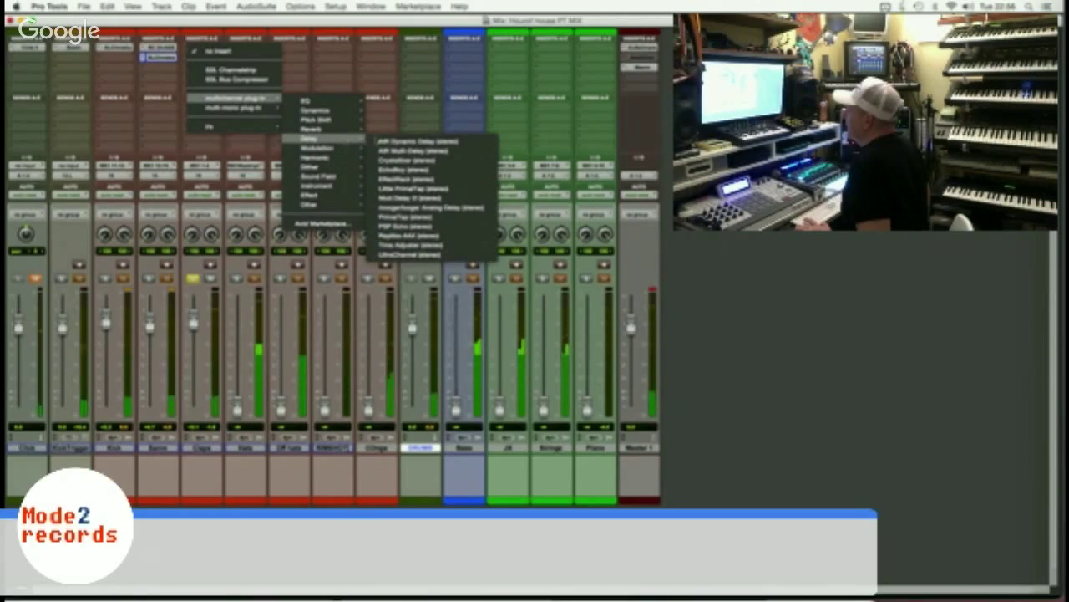
pyautogui.click(410, 243)
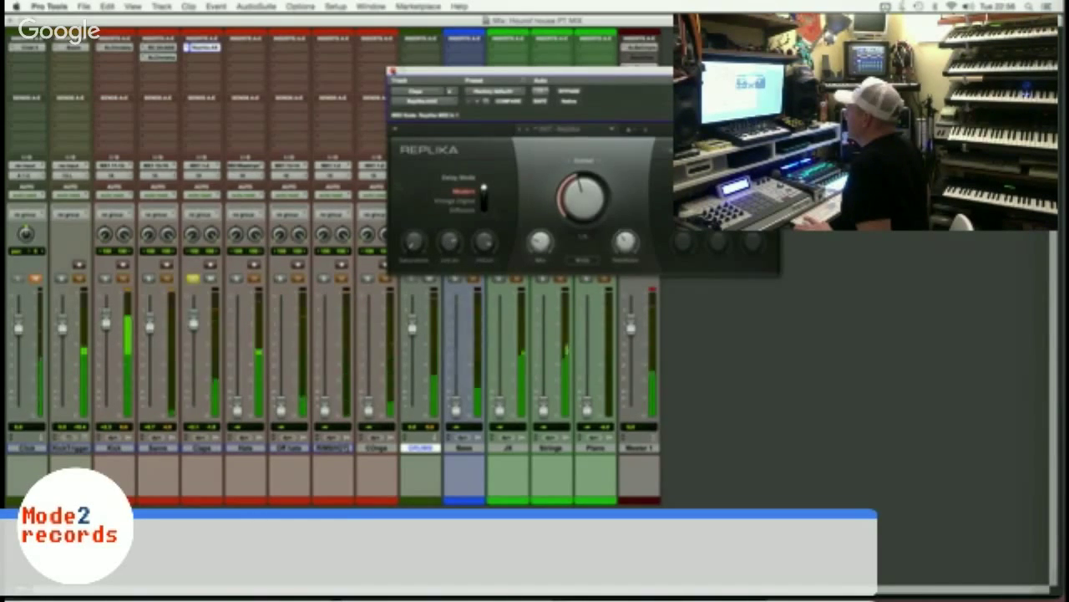
pyautogui.click(393, 71)
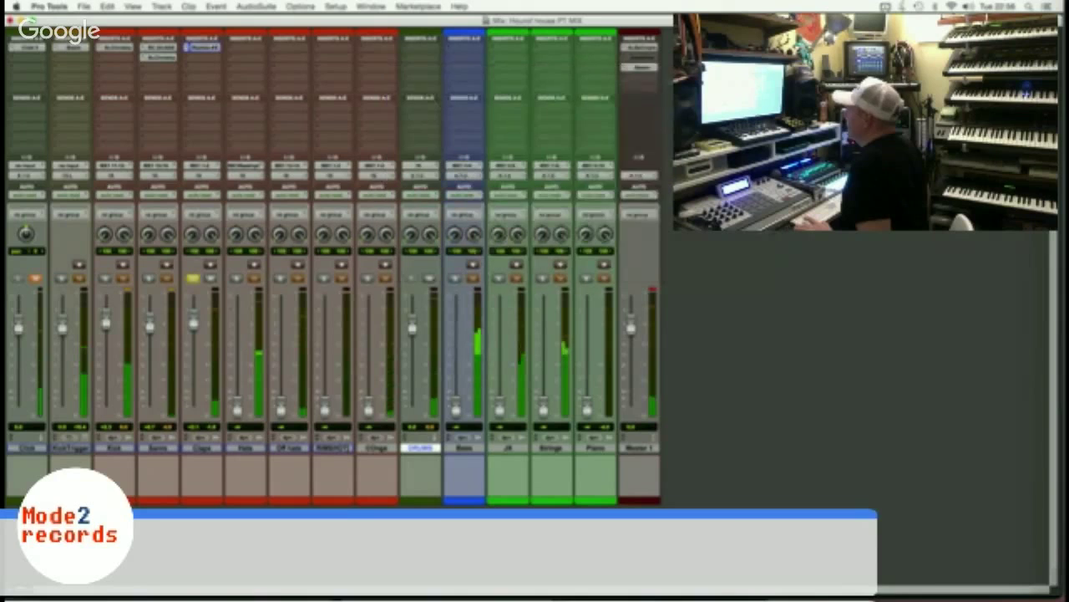
# Add an SSL Channelstrip after the Replika delay on the Claps track, and reopen the delay to check it.
pyautogui.click(190, 59)
pyautogui.click(225, 79)
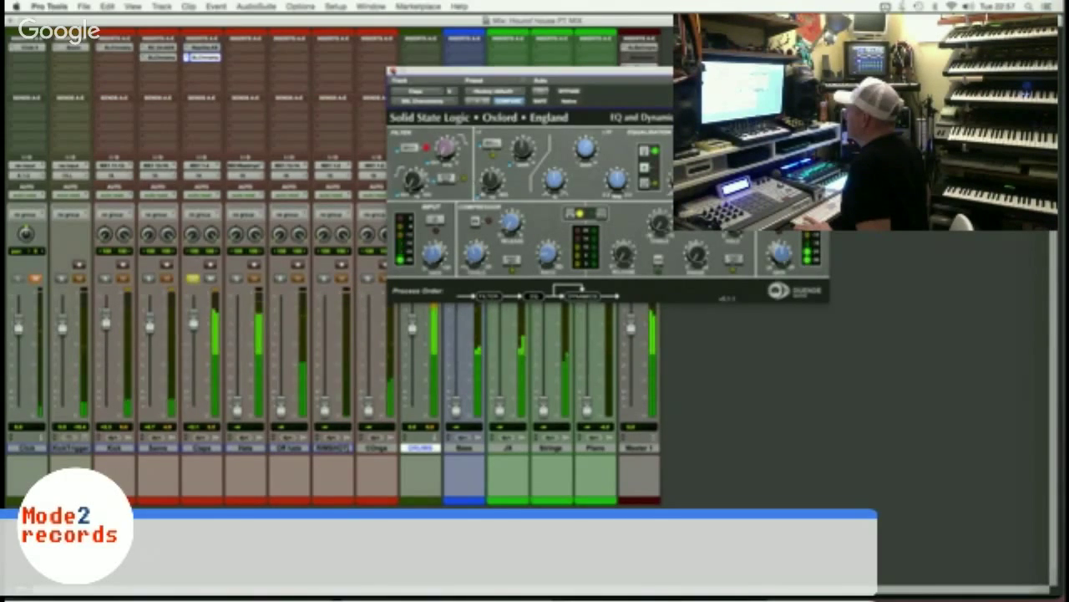
pyautogui.click(393, 72)
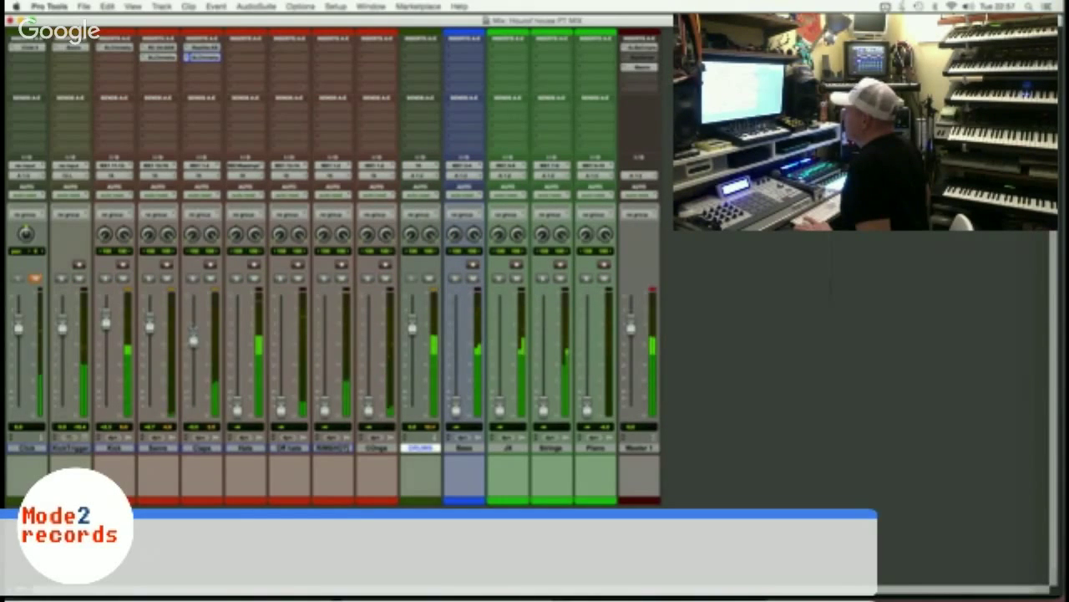
pyautogui.click(214, 49)
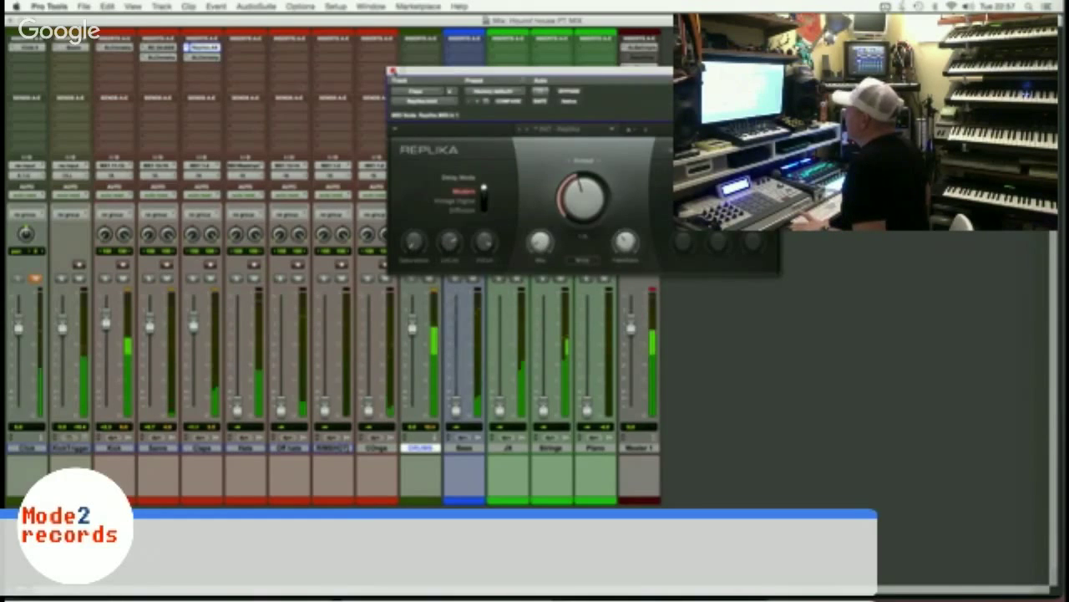
pyautogui.click(394, 72)
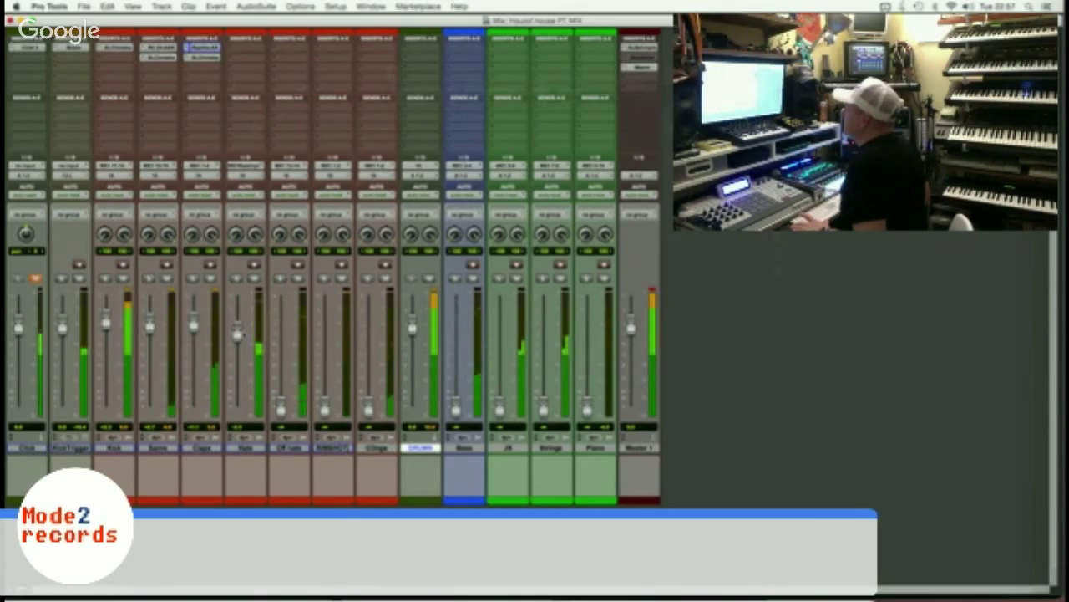
# Insert an SSL Channelstrip on both the Hats and Off hats tracks.
pyautogui.click(244, 48)
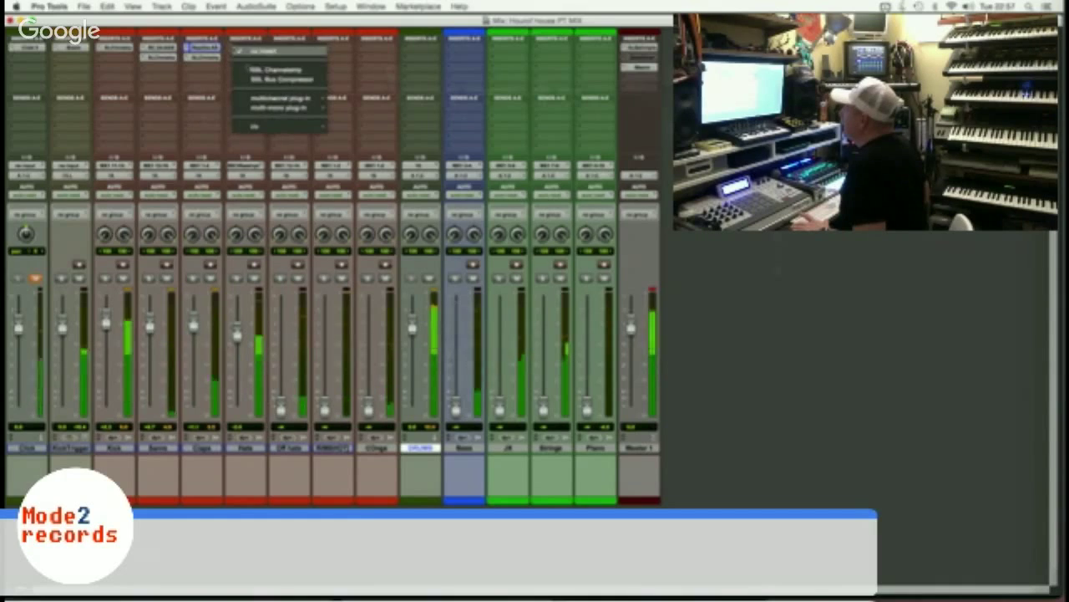
pyautogui.click(277, 70)
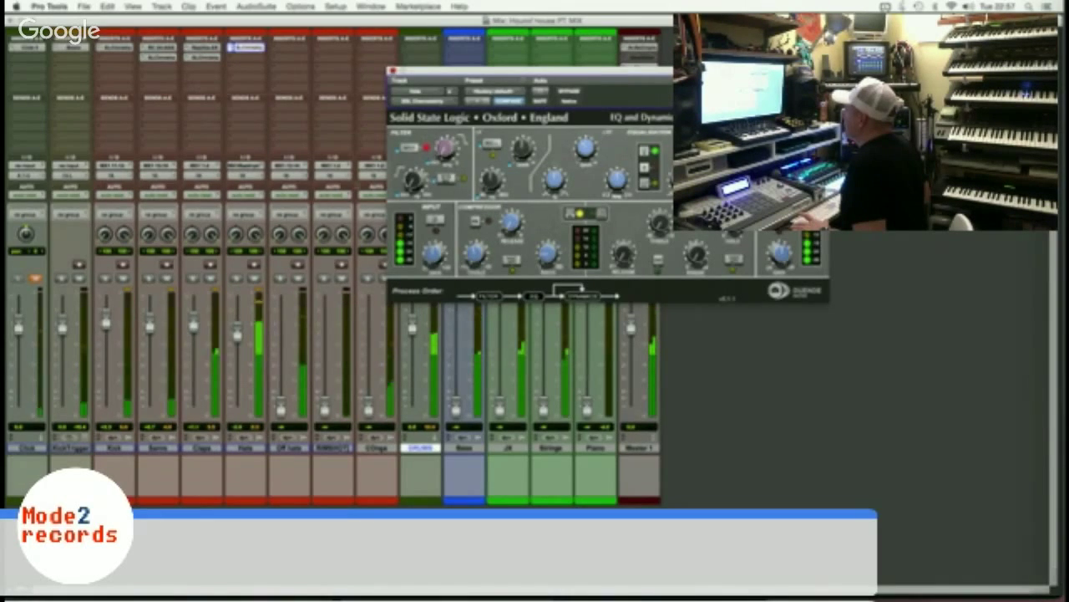
pyautogui.click(394, 71)
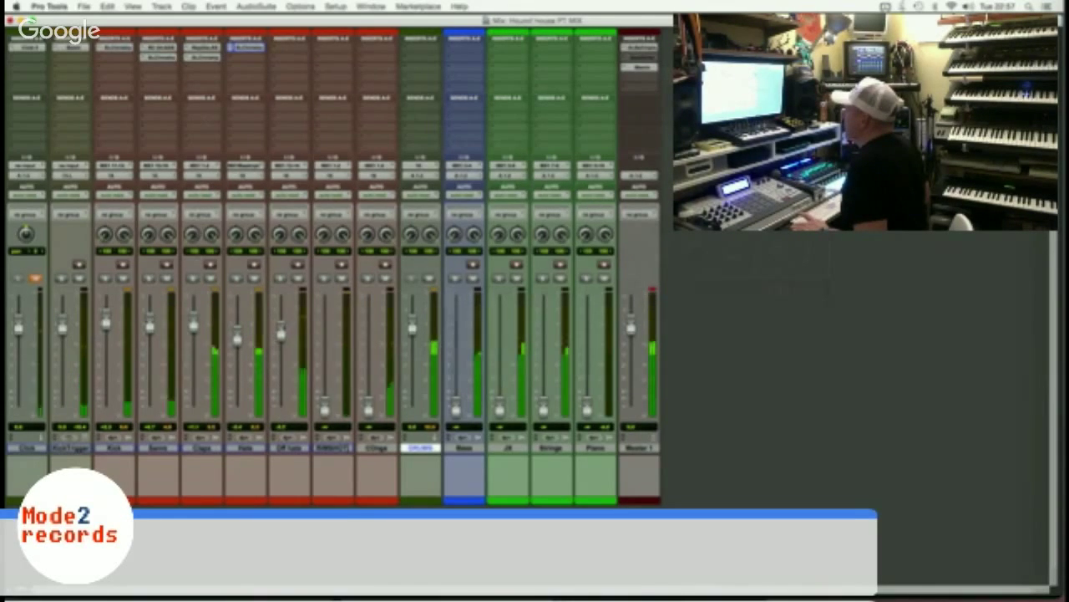
pyautogui.click(279, 48)
pyautogui.click(313, 70)
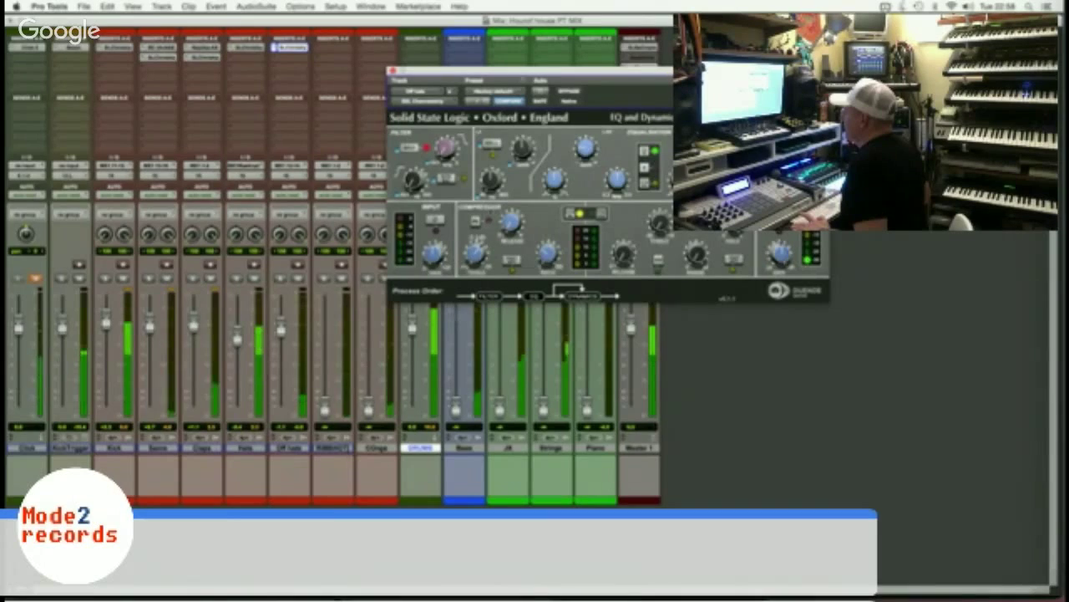
pyautogui.click(392, 71)
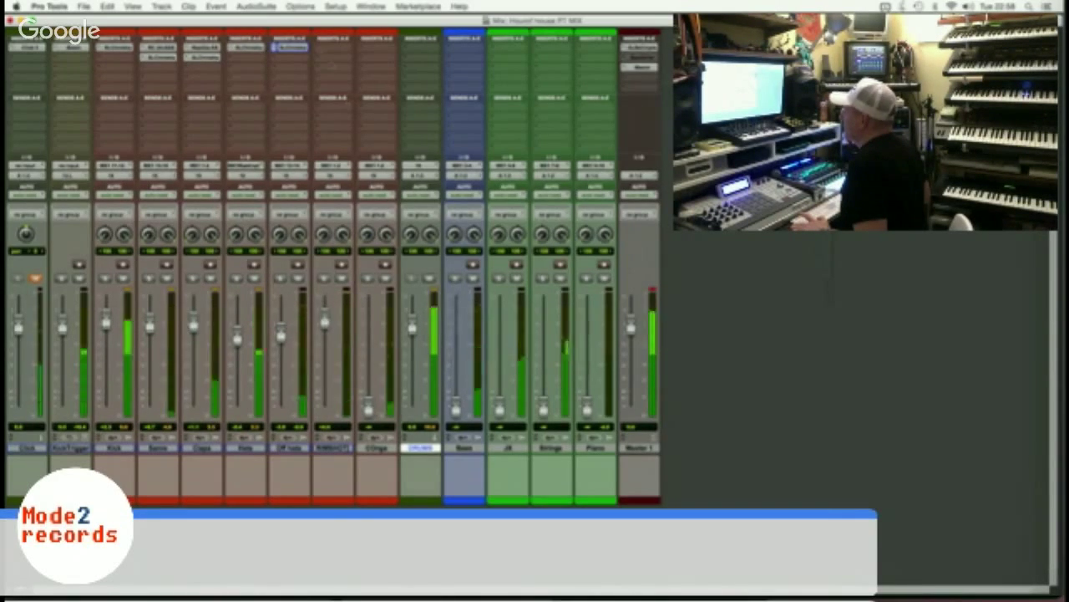
# Insert an SSL Channelstrip in the Rimshot track's second insert slot, and copy the snare's RC 24 reverb into the first slot.
pyautogui.click(326, 49)
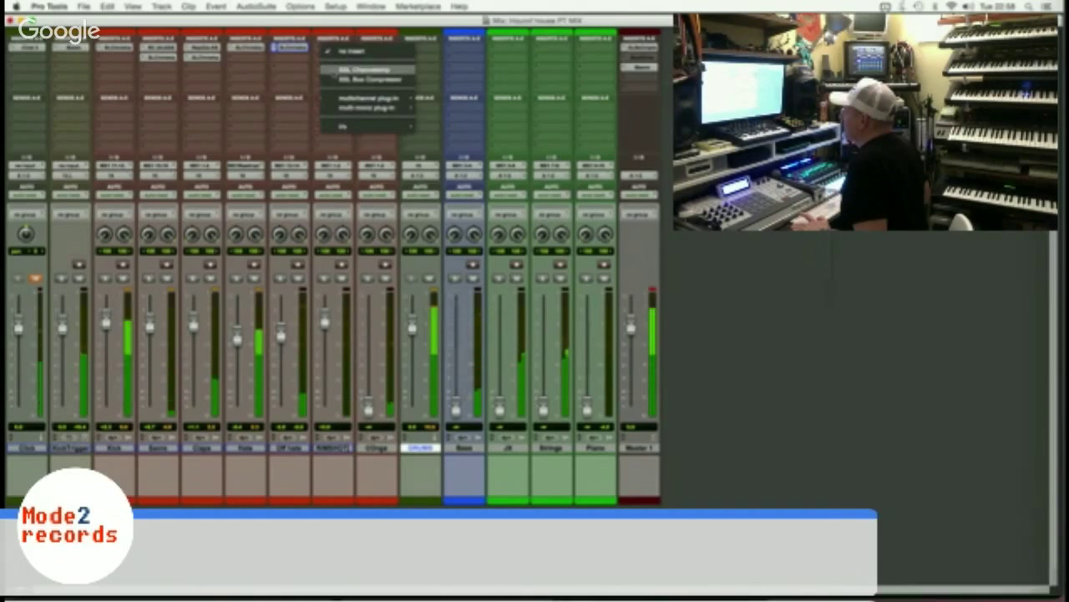
pyautogui.click(364, 70)
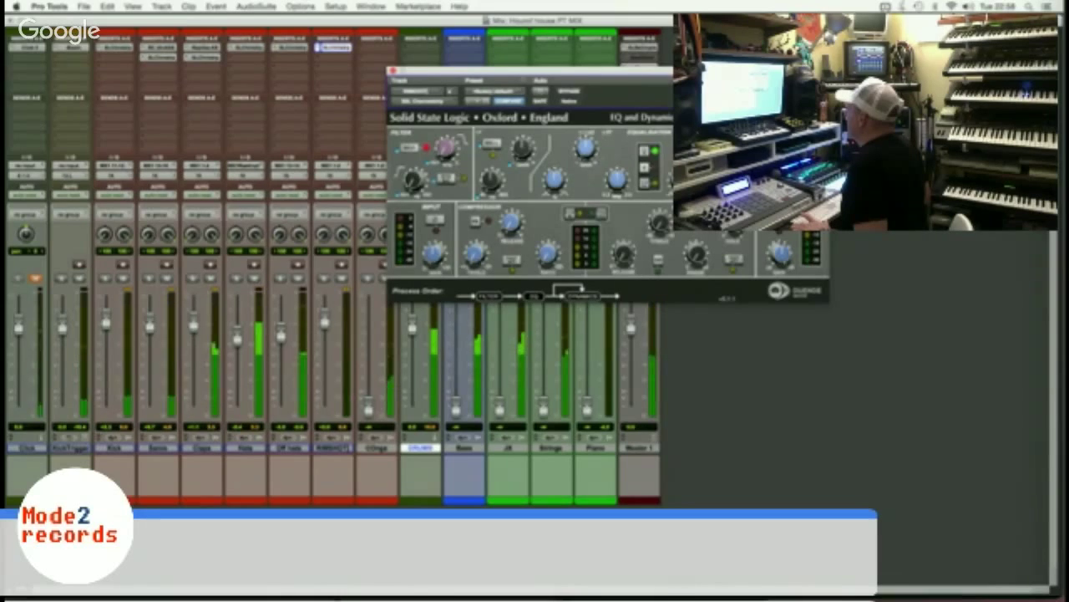
pyautogui.click(346, 48)
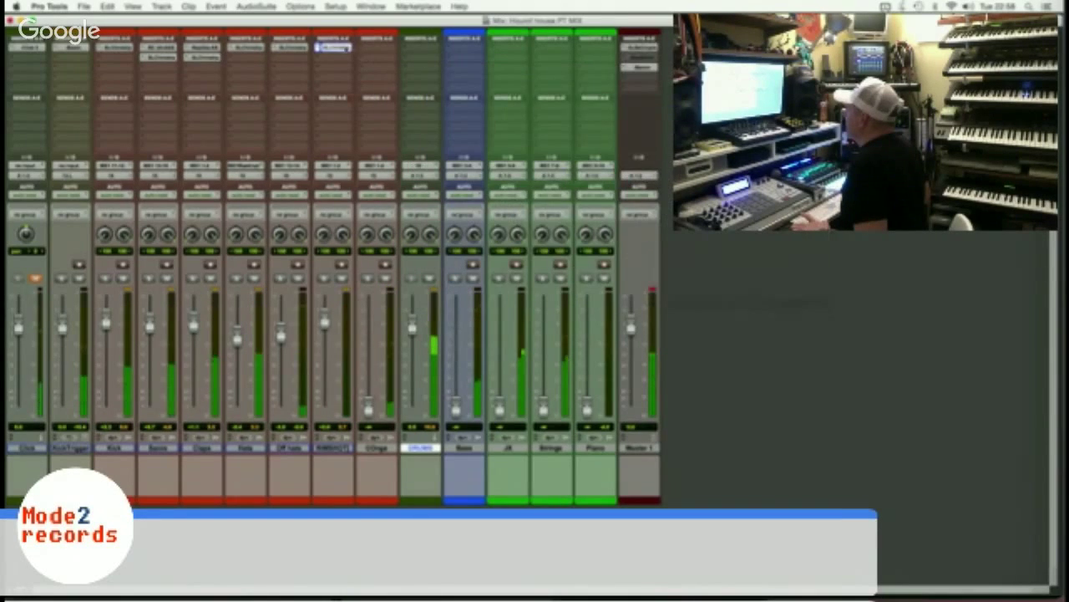
pyautogui.moveTo(346, 48); pyautogui.dragTo(344, 58)
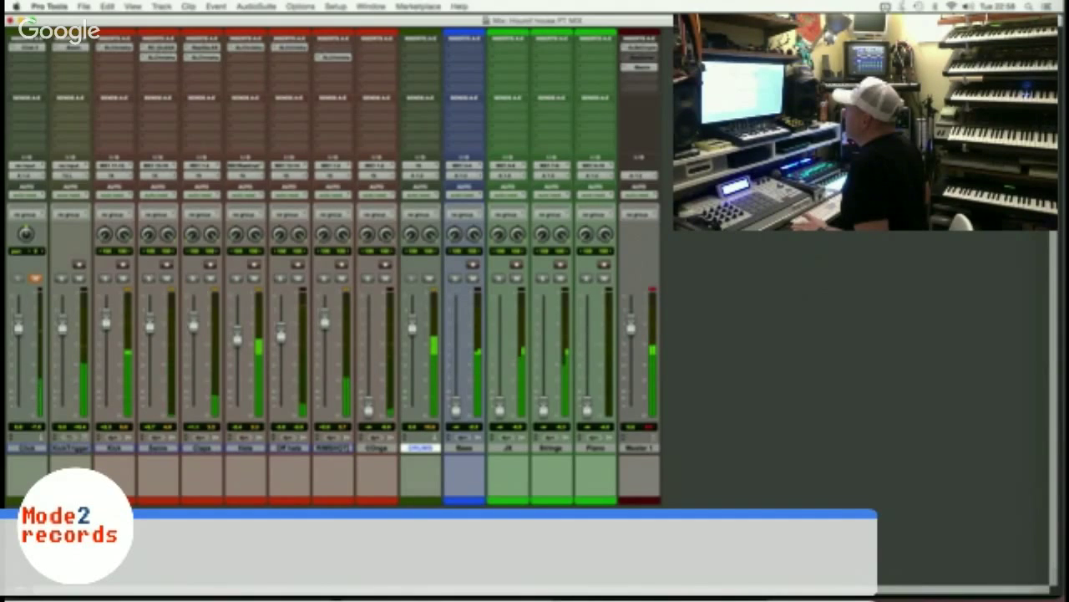
pyautogui.moveTo(158, 48); pyautogui.dragTo(333, 48)
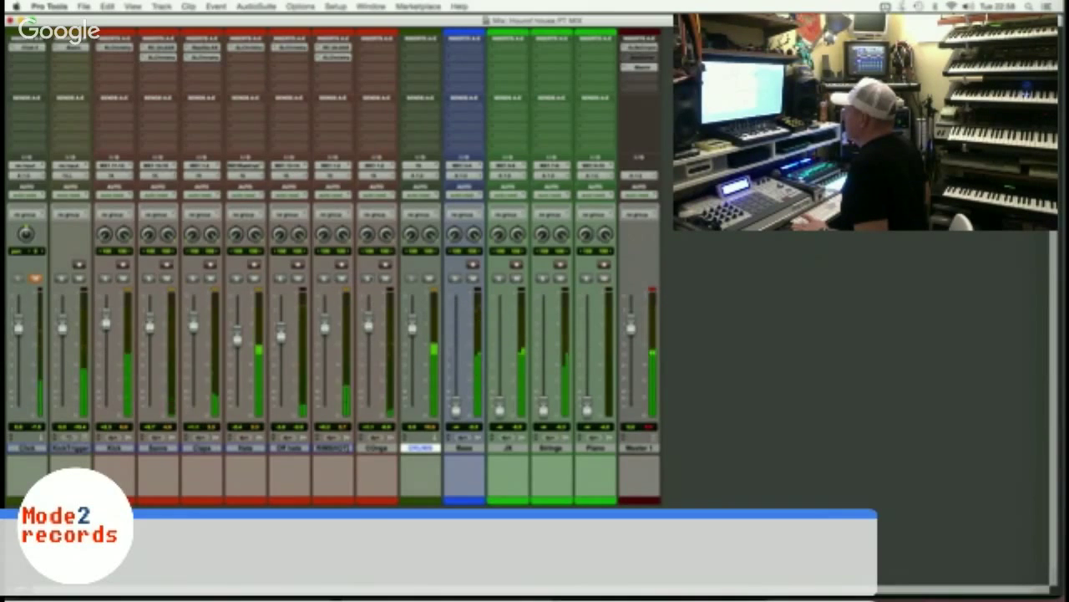
# Solo the Conga track and insert the Replika delay on it.
pyautogui.click(368, 278)
pyautogui.click(369, 51)
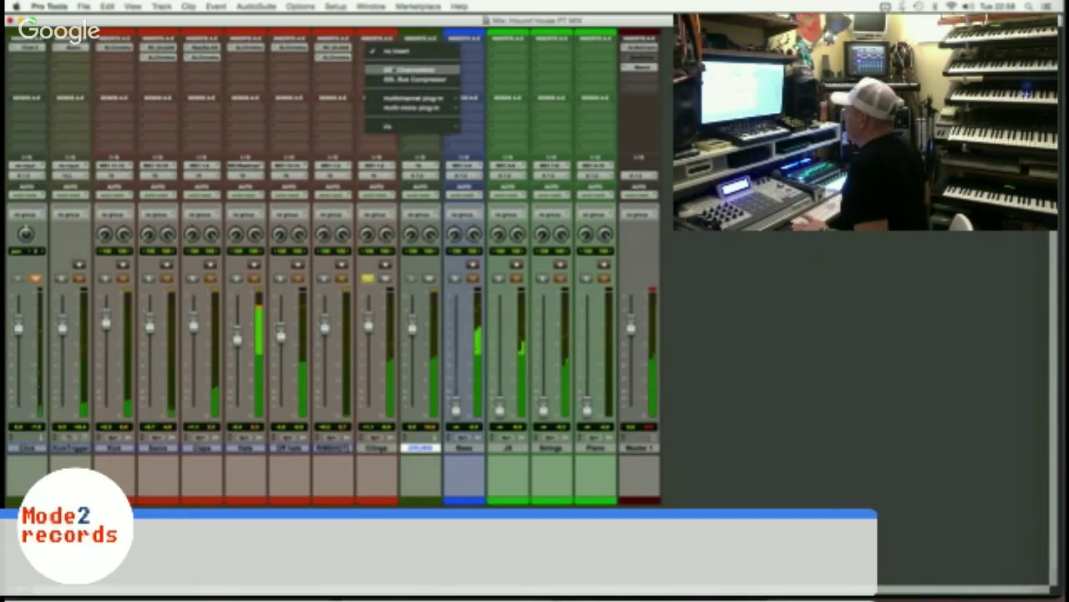
pyautogui.moveTo(407, 98)
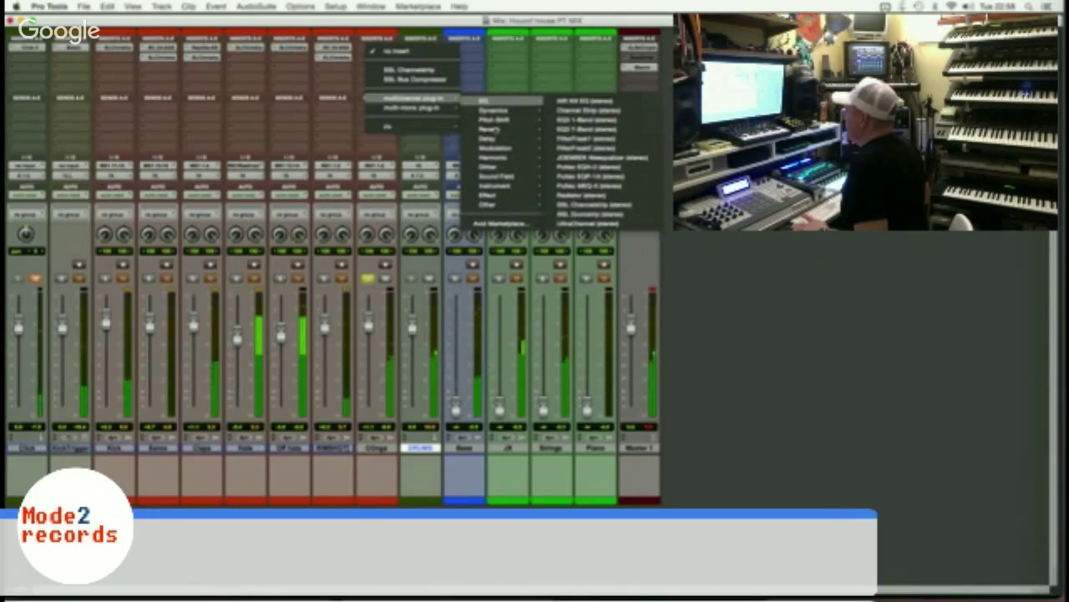
pyautogui.moveTo(501, 139)
pyautogui.click(326, 49)
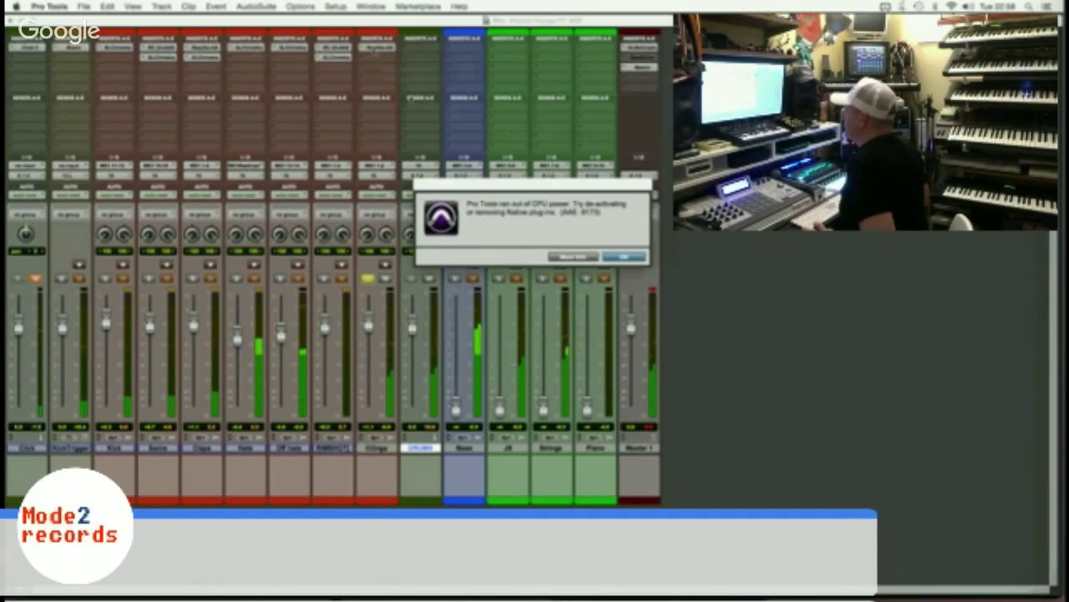
pyautogui.click(624, 257)
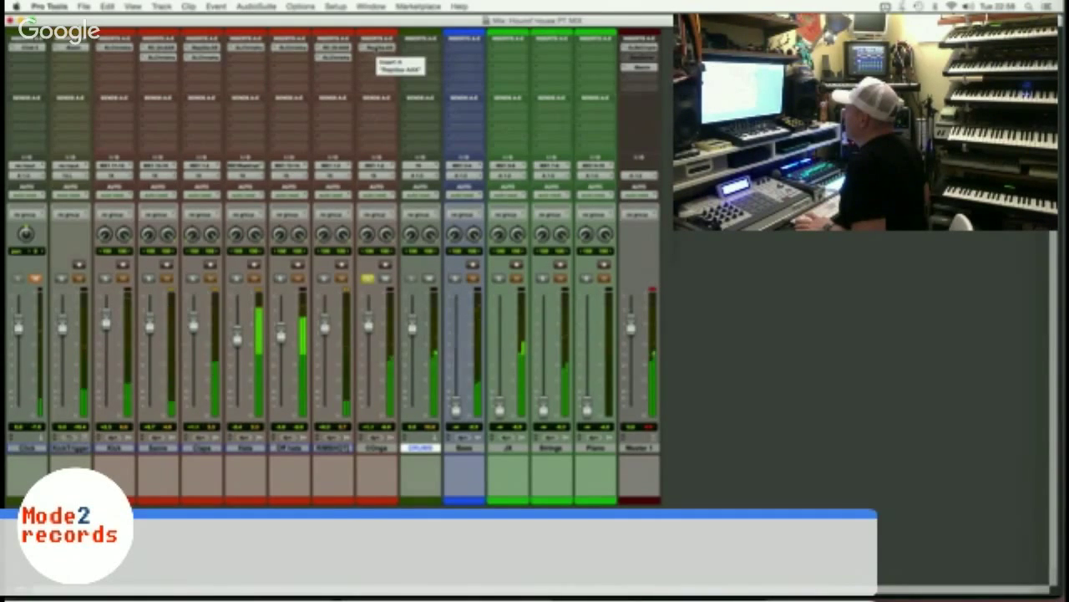
# Add an SSL Channelstrip after the delay on the Conga track and take the track out of solo.
pyautogui.click(379, 59)
pyautogui.click(404, 80)
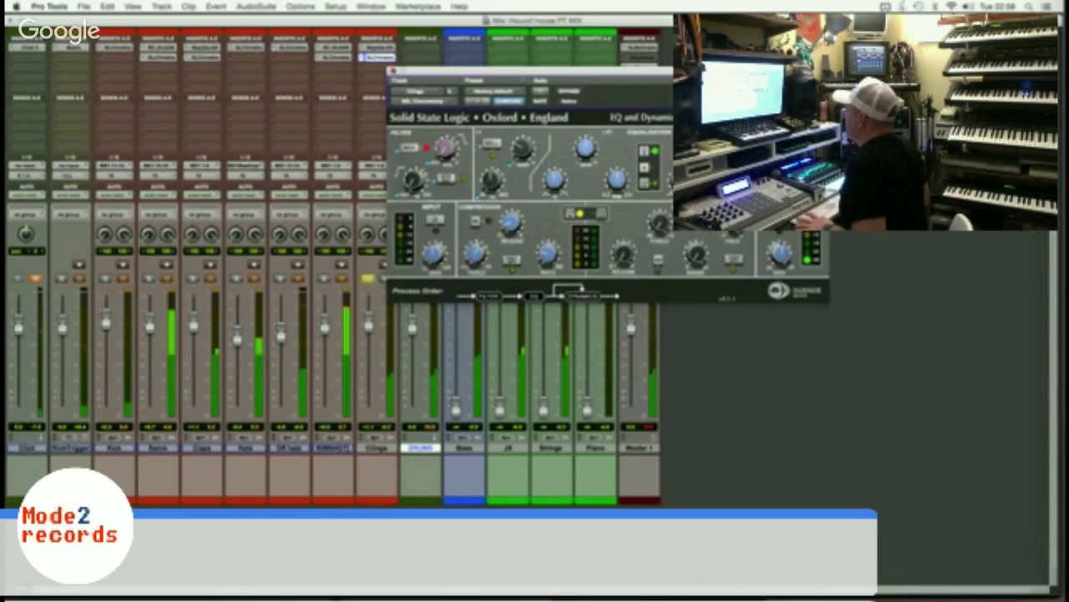
pyautogui.click(394, 71)
pyautogui.click(367, 278)
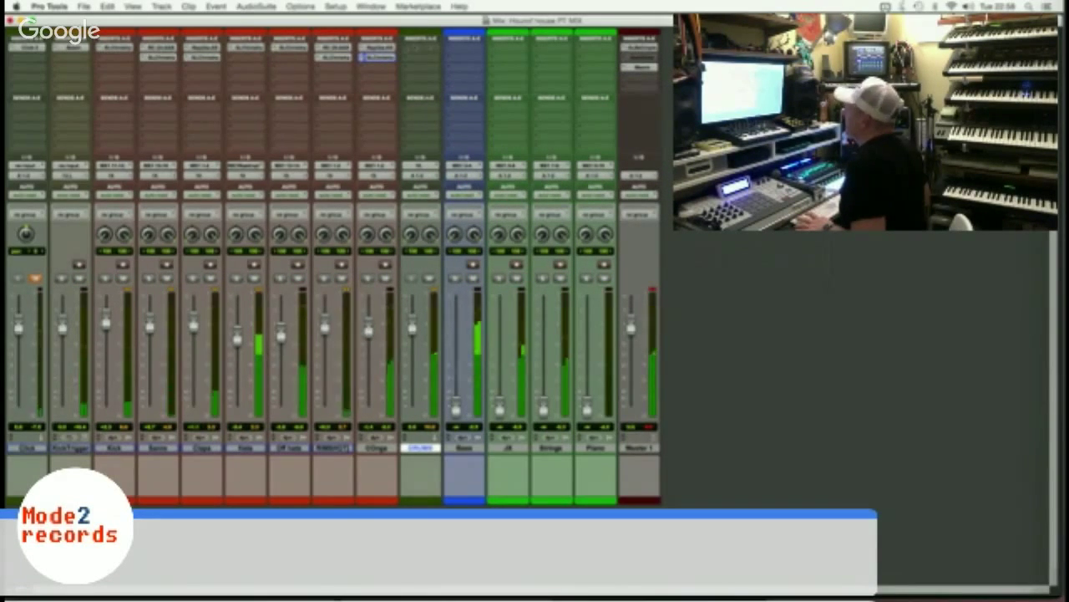
# Insert the stereo SSL Drumstrip on the DRUMS track and reset its input clip indicator.
pyautogui.click(420, 46)
pyautogui.moveTo(455, 98)
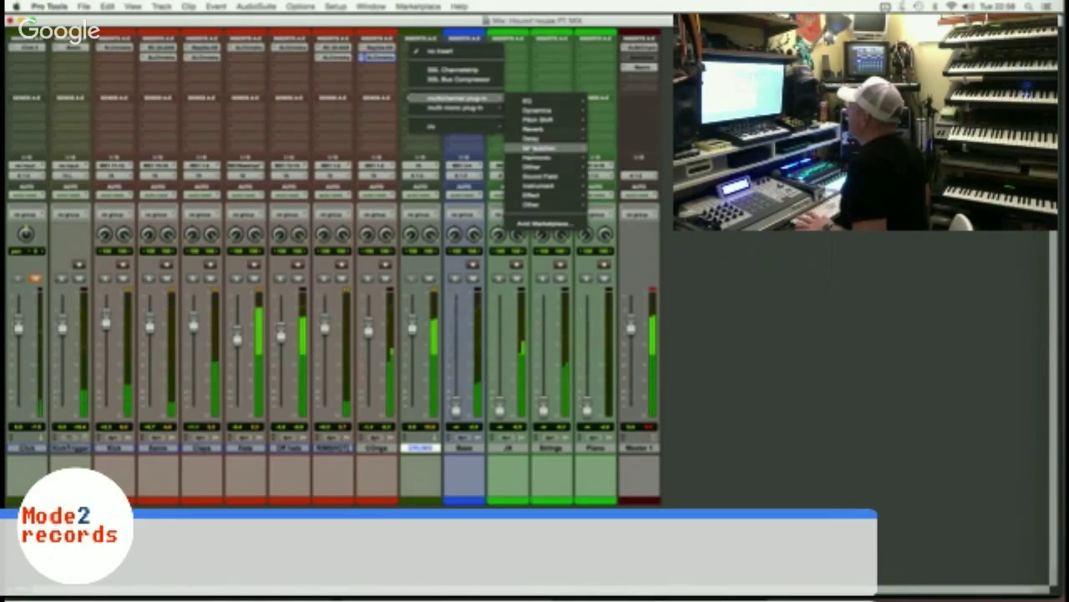
pyautogui.moveTo(539, 157)
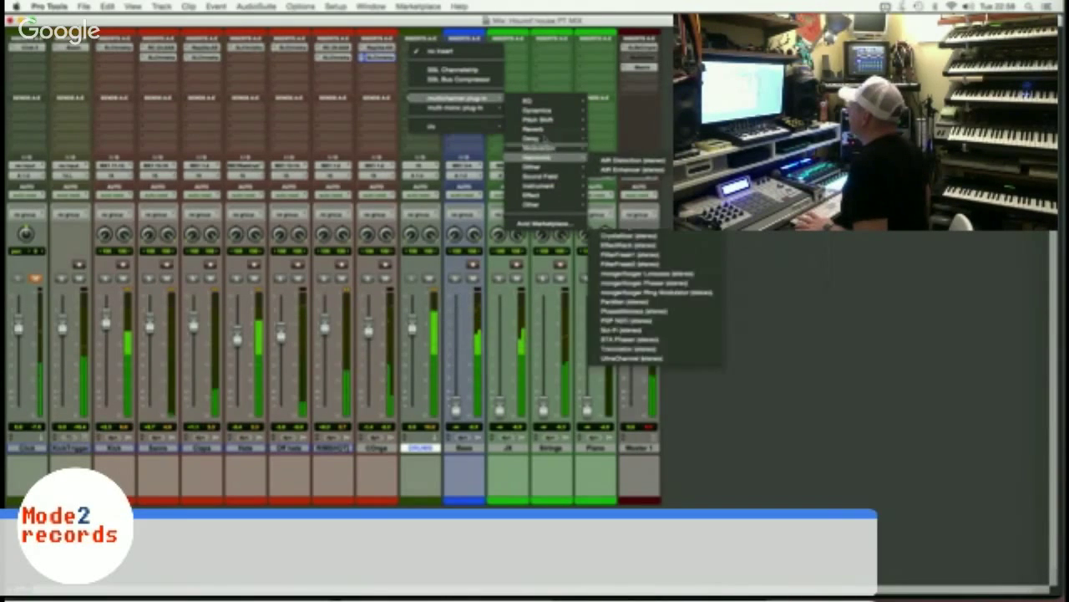
pyautogui.moveTo(539, 109)
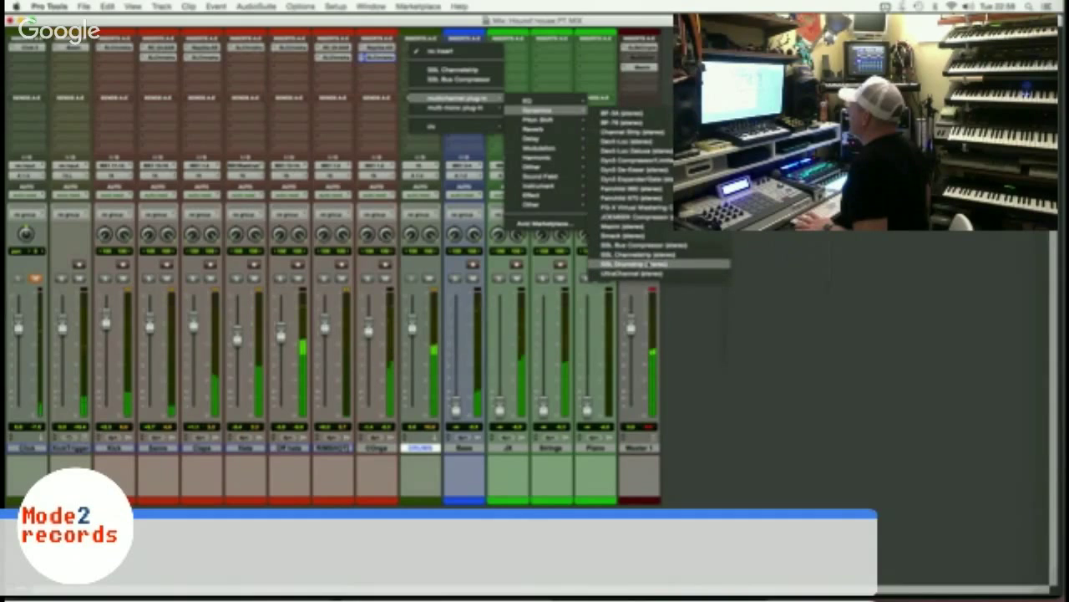
pyautogui.click(633, 264)
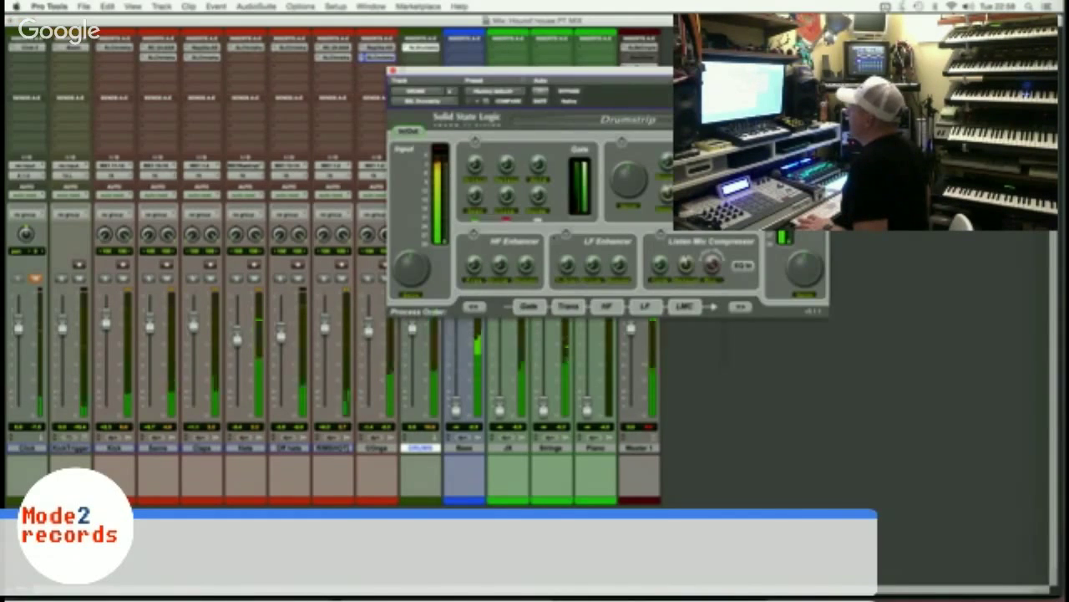
pyautogui.moveTo(543, 72); pyautogui.dragTo(560, 146)
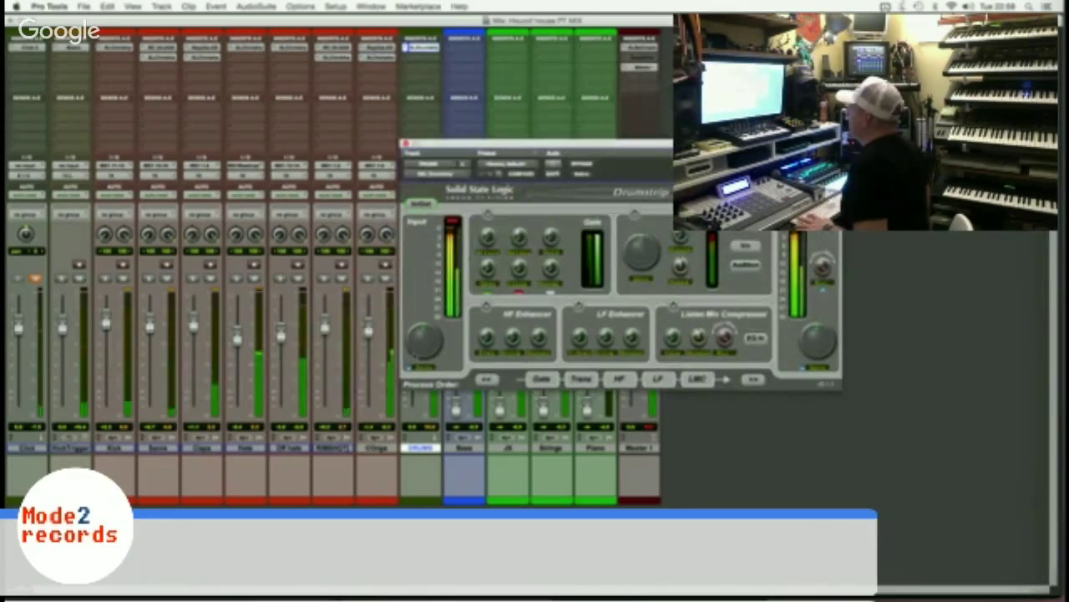
pyautogui.click(453, 220)
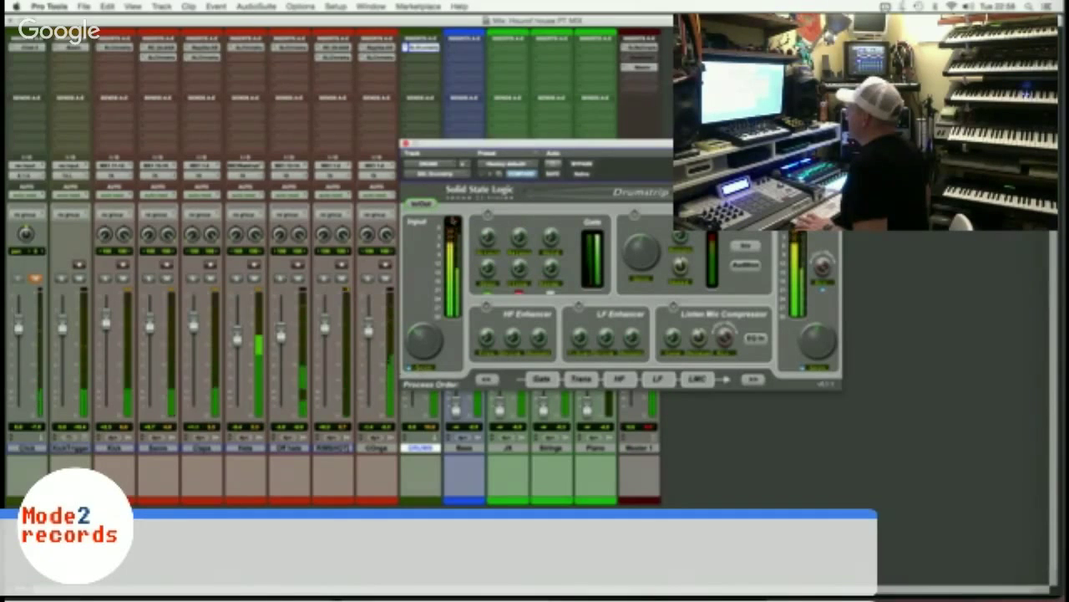
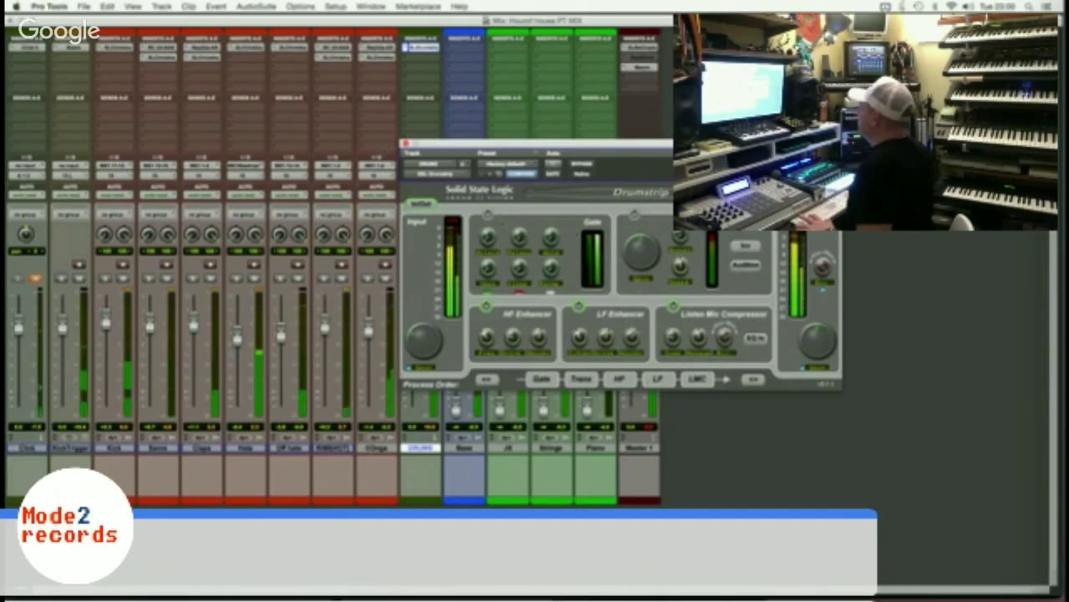
pyautogui.press('super+w')
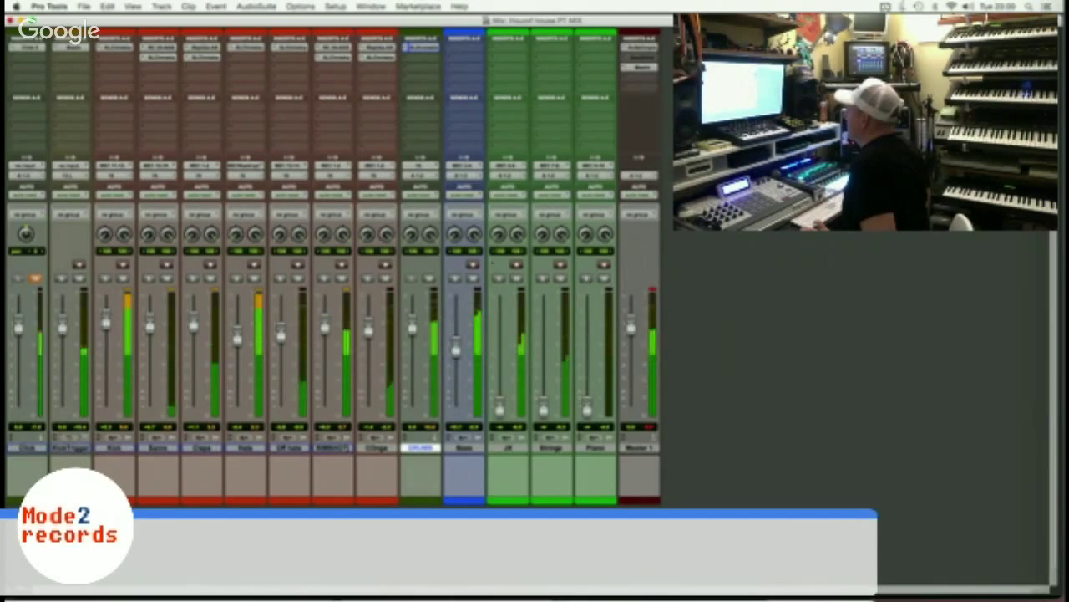
# Insert an SSL Channelstrip on the Bass track.
pyautogui.click(452, 49)
pyautogui.click(468, 72)
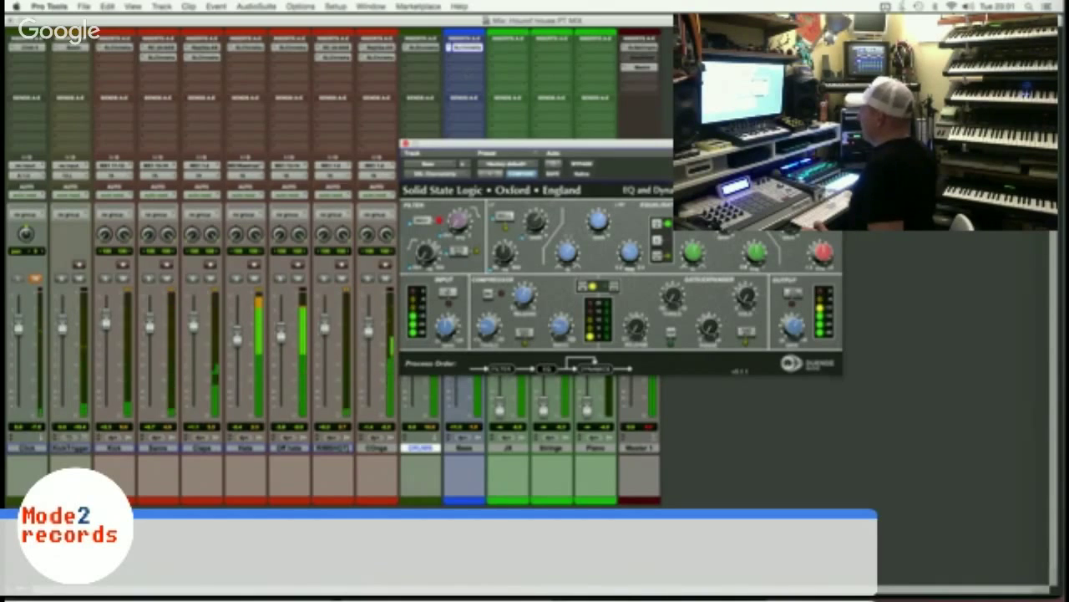
pyautogui.click(407, 144)
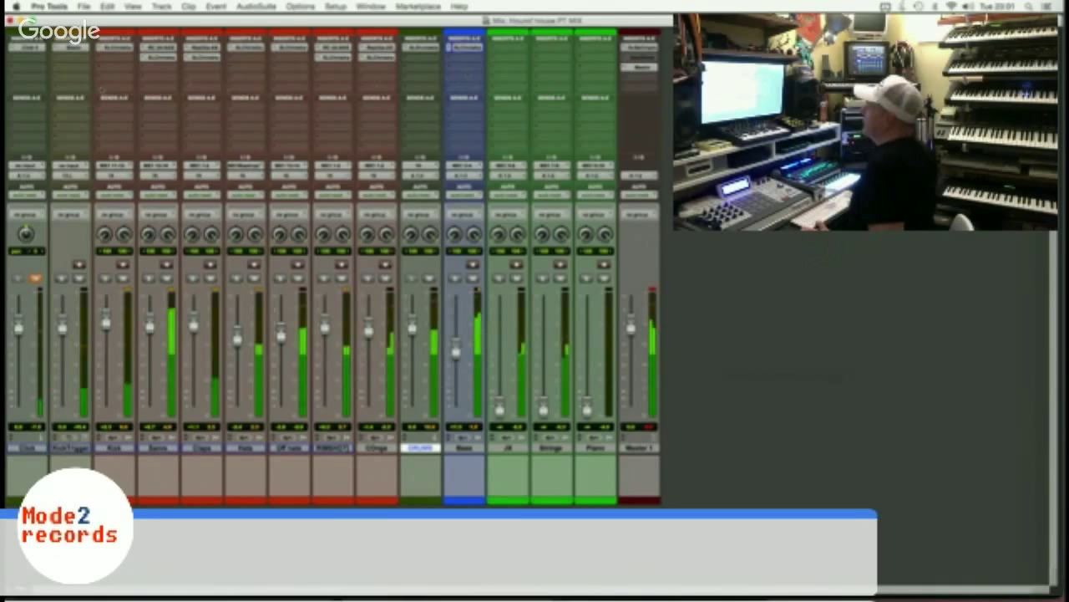
# Try an SSL Bus Compressor after the channel strip on the Bass track.
pyautogui.click(464, 46)
pyautogui.click(499, 89)
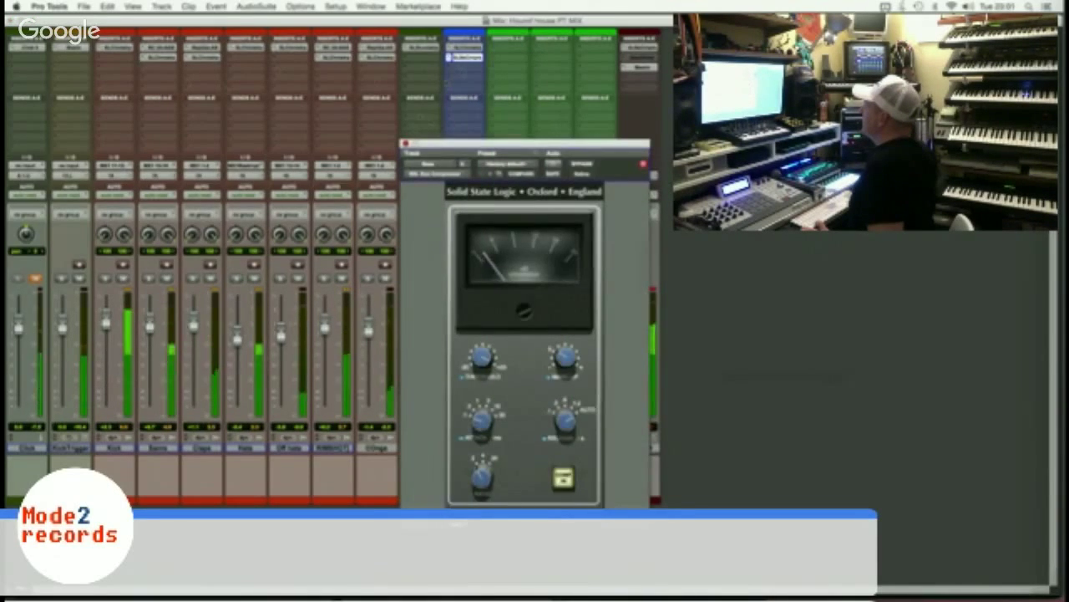
pyautogui.click(407, 143)
# Replace the SSL Bus Compressor on the Bass track with the stereo Dyn3 Compressor/Limiter.
pyautogui.click(465, 57)
pyautogui.moveTo(499, 58)
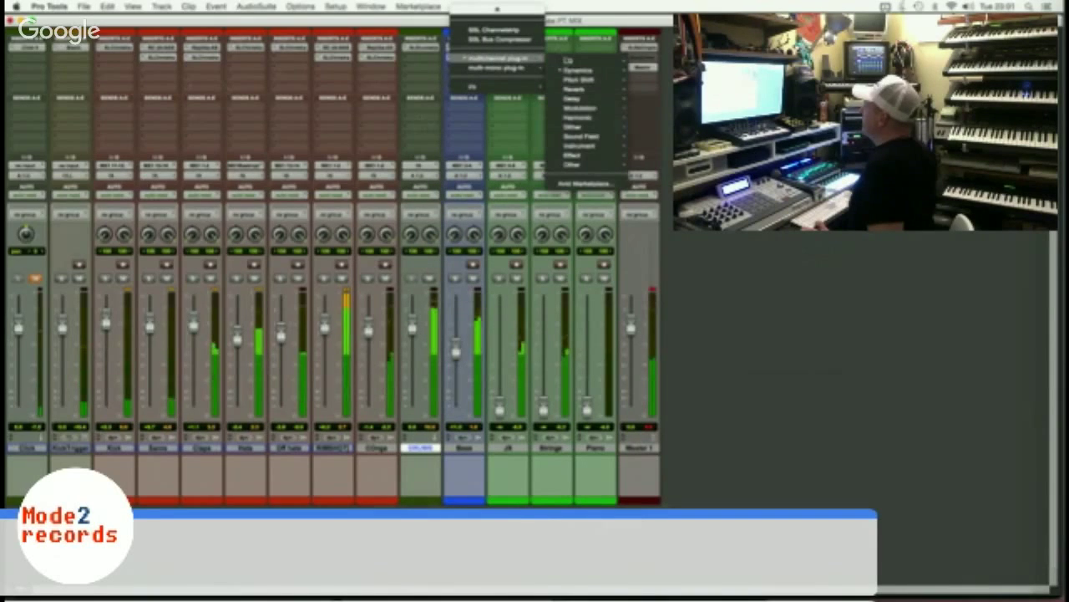
pyautogui.moveTo(579, 71)
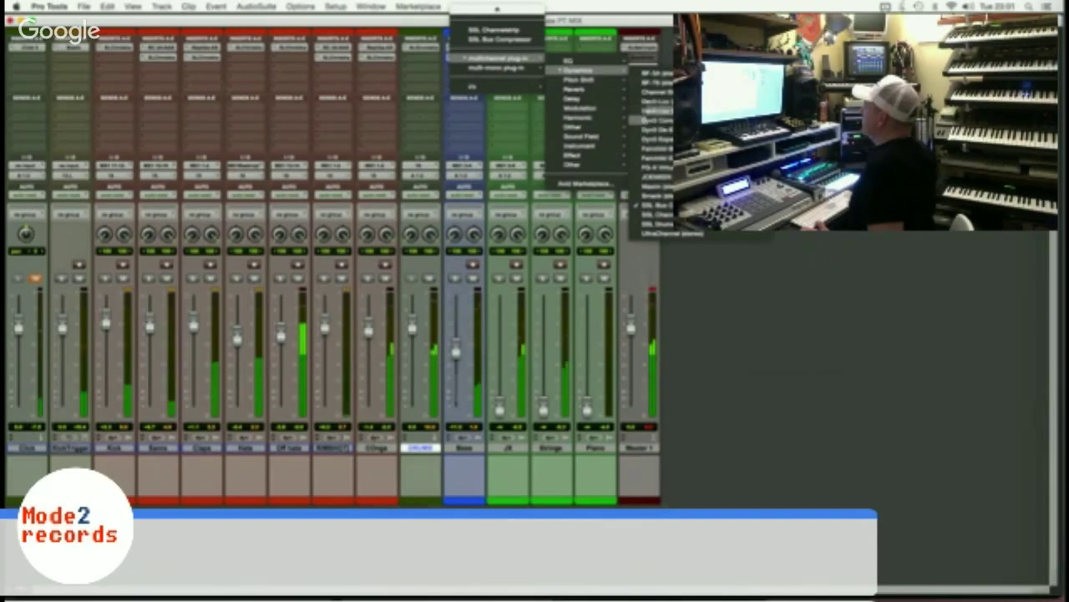
pyautogui.click(657, 120)
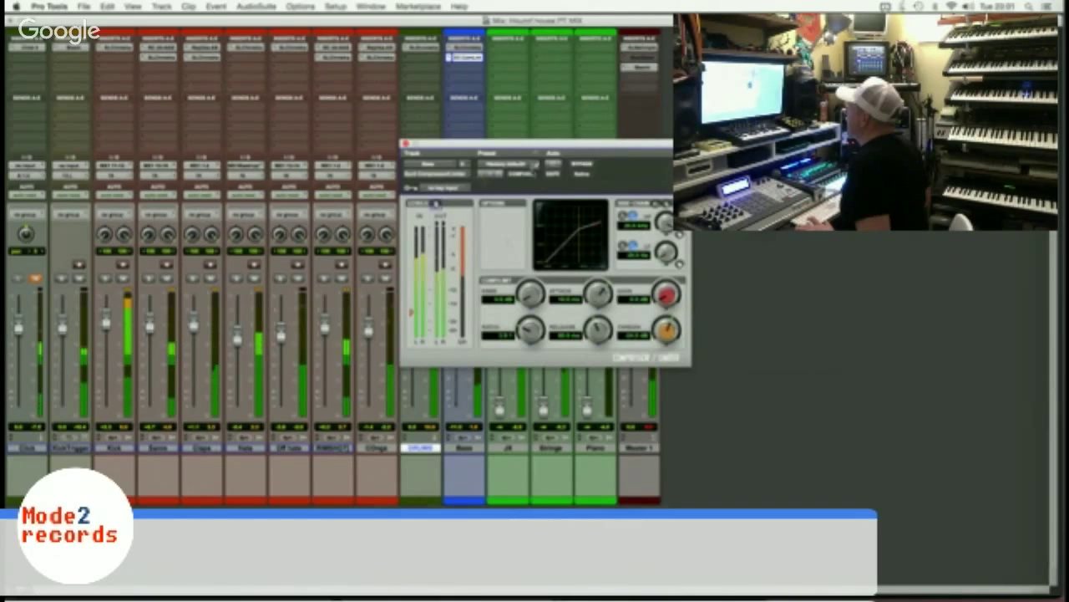
# Load a different preset in the Bass track's compressor and audition it from the session start.
pyautogui.click(507, 163)
pyautogui.click(576, 80)
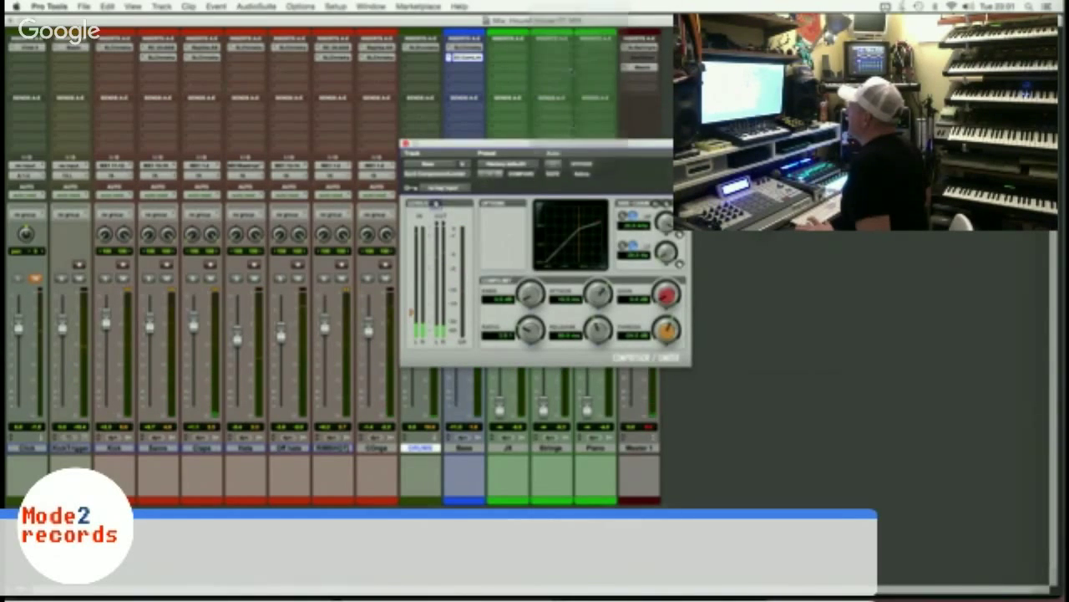
pyautogui.press('Return')
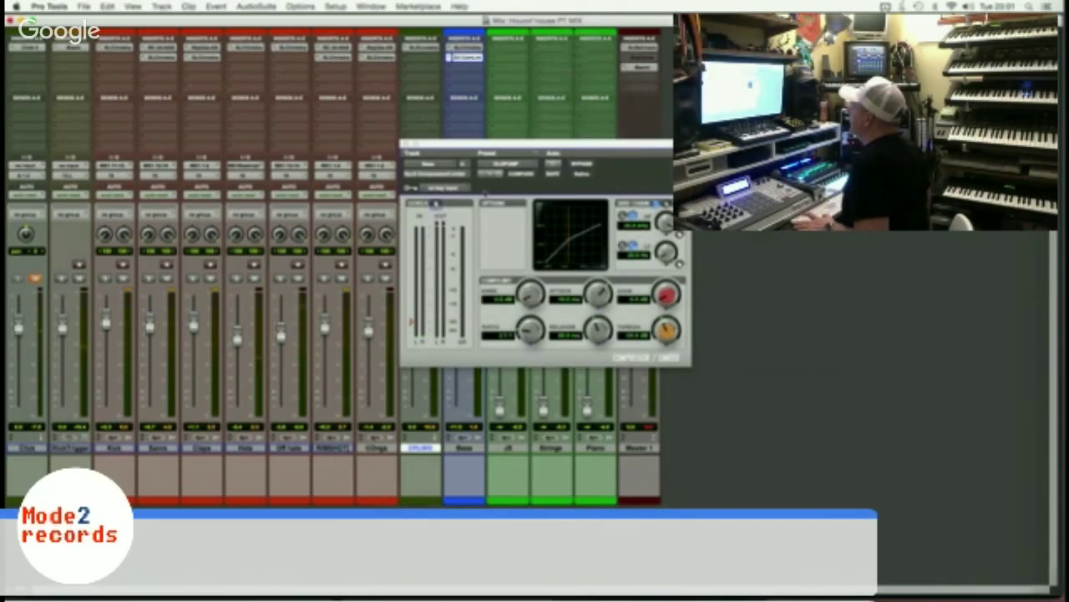
pyautogui.press('space')
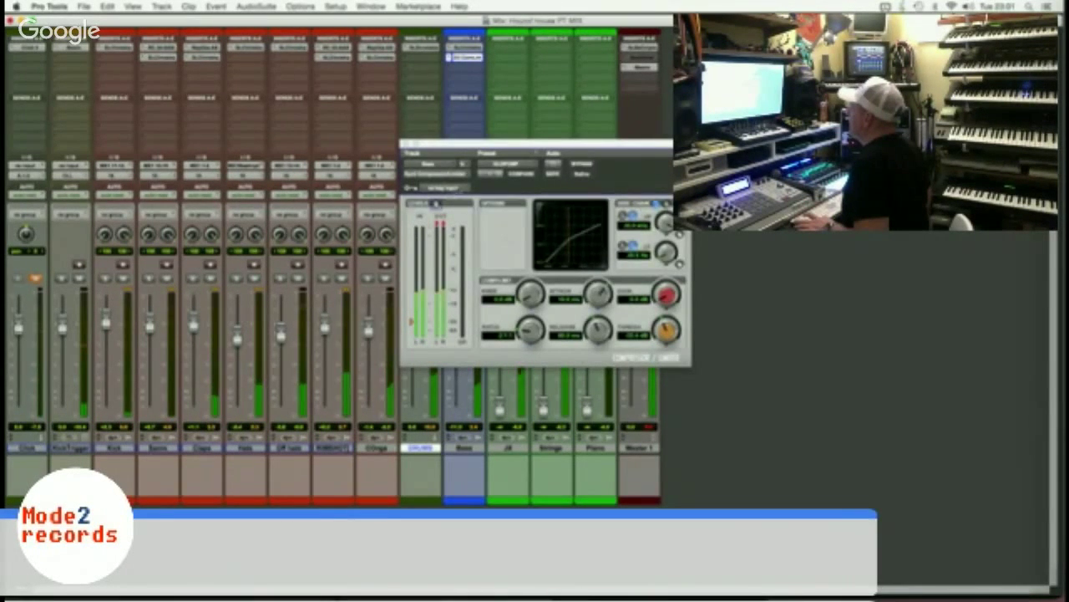
pyautogui.press('Return')
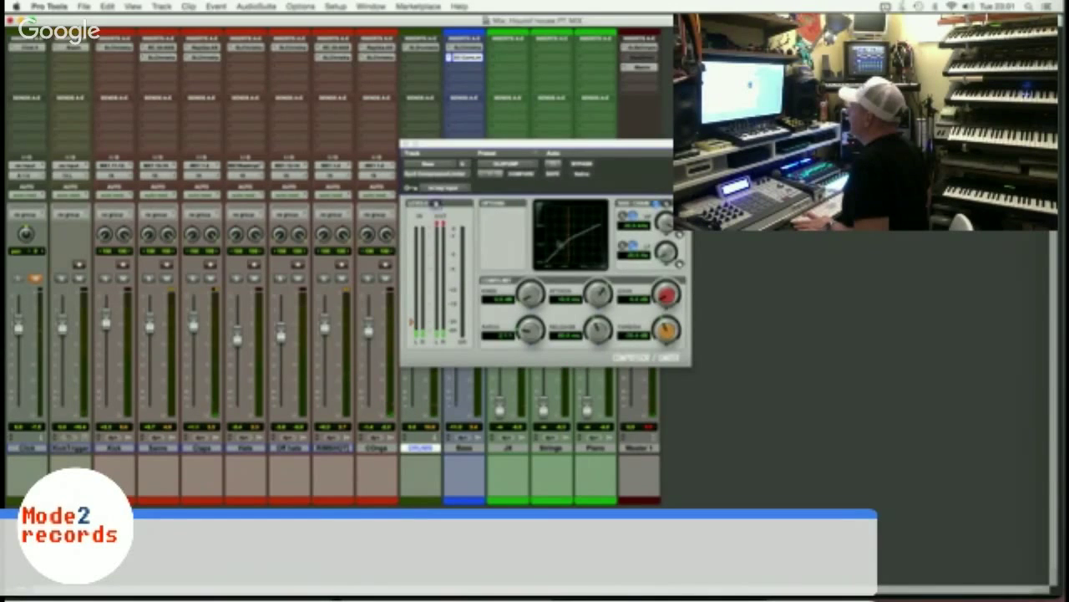
# Key the Bass compressor from the kick trigger's mono bus and raise its threshold.
pyautogui.click(443, 188)
pyautogui.moveTo(502, 211)
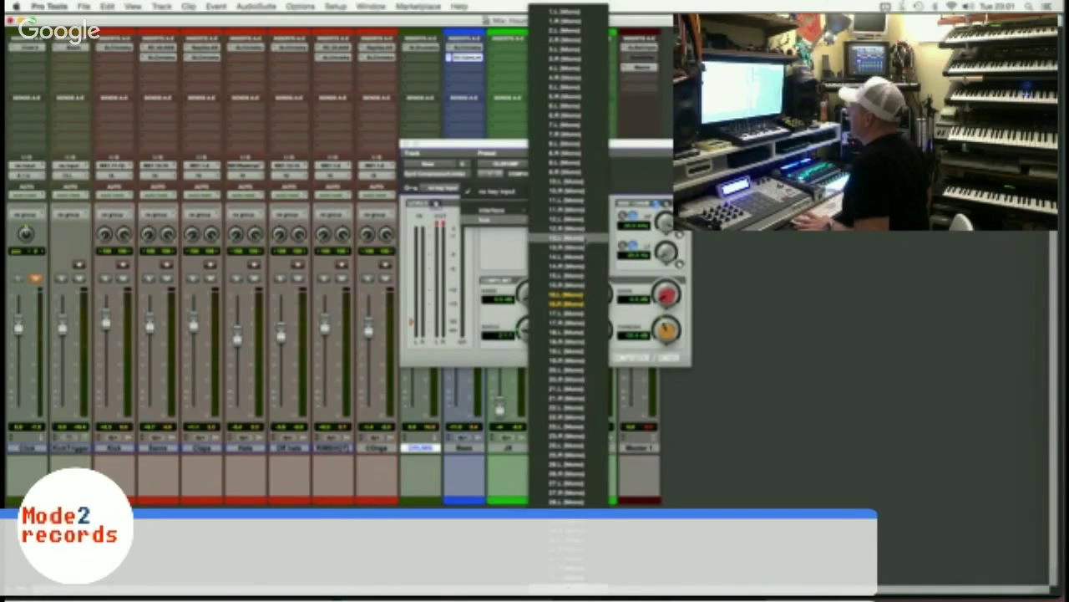
pyautogui.click(576, 238)
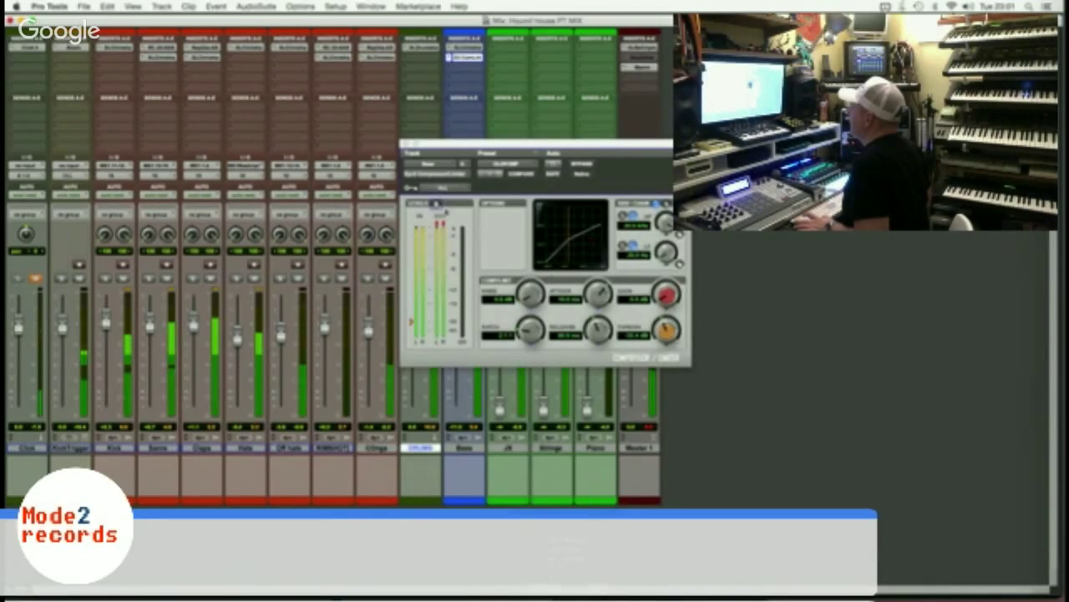
pyautogui.moveTo(667, 332); pyautogui.dragTo(667, 326)
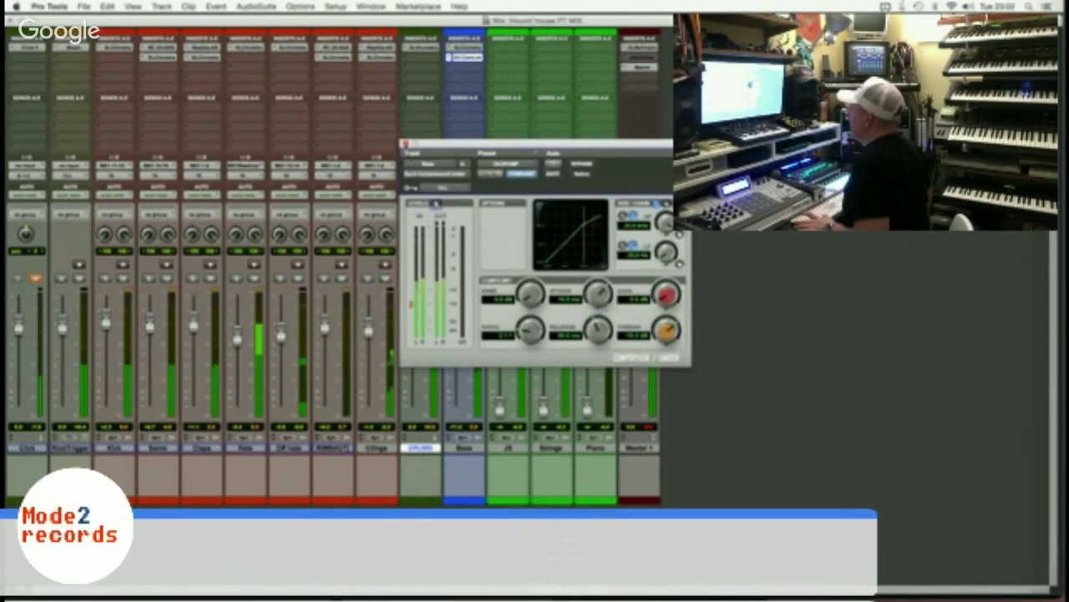
# Close the Bass compressor and raise the faders of the Bass track and the green track beside it.
pyautogui.click(407, 143)
pyautogui.moveTo(456, 353); pyautogui.dragTo(456, 341)
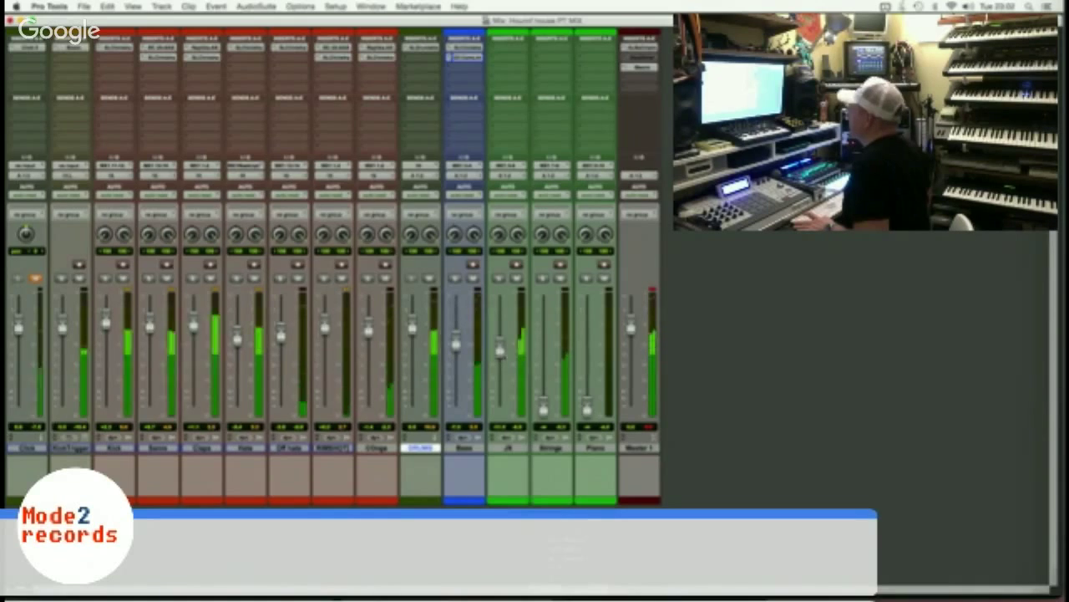
# Insert the stereo Replika delay in the first slot of the green track beside Bass.
pyautogui.click(507, 49)
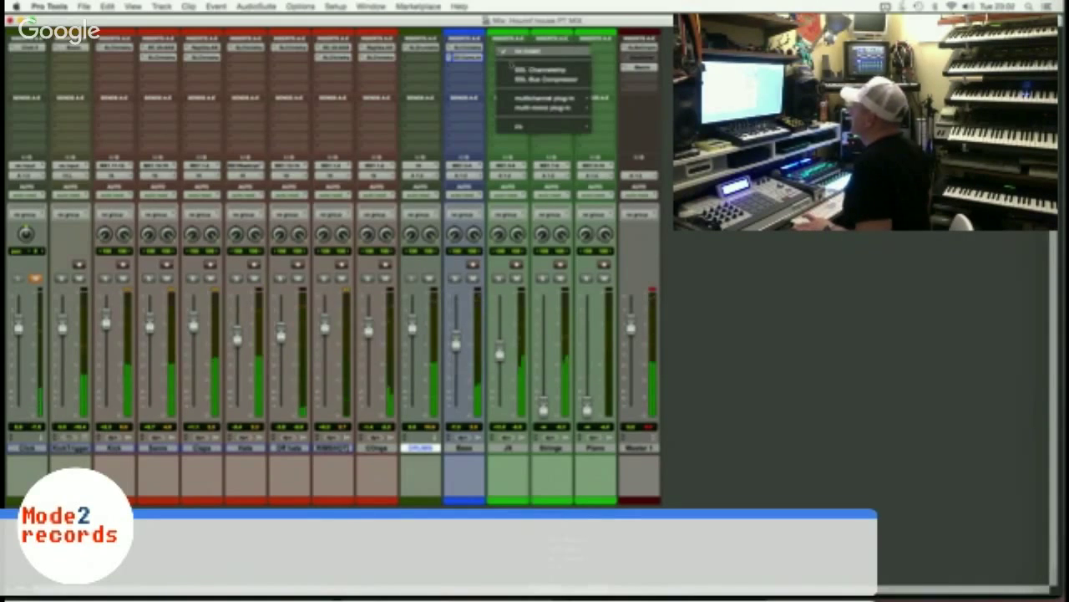
pyautogui.moveTo(547, 99)
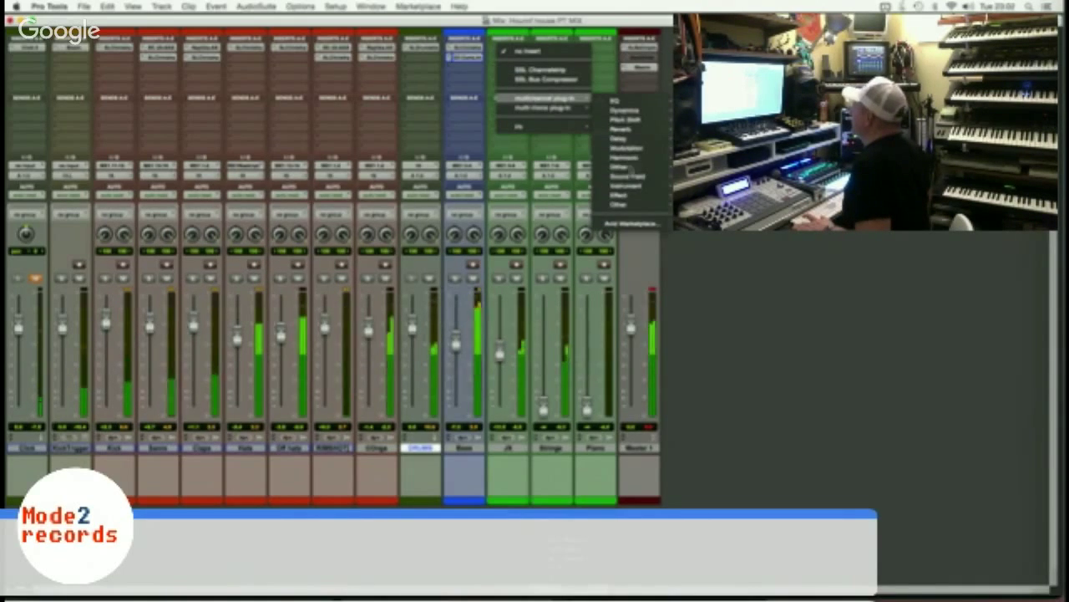
pyautogui.moveTo(623, 137)
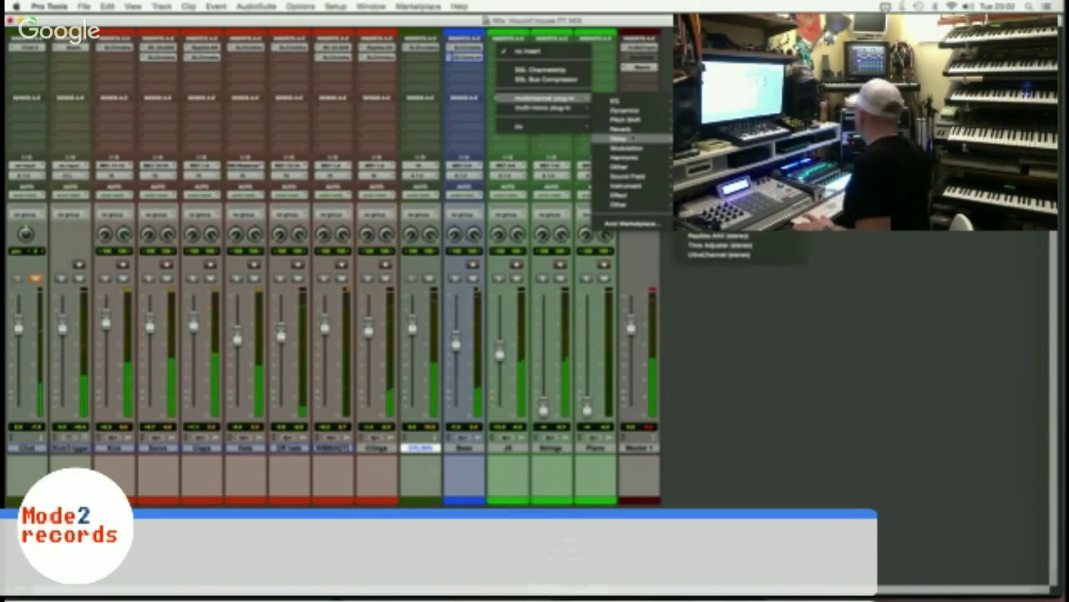
pyautogui.click(718, 236)
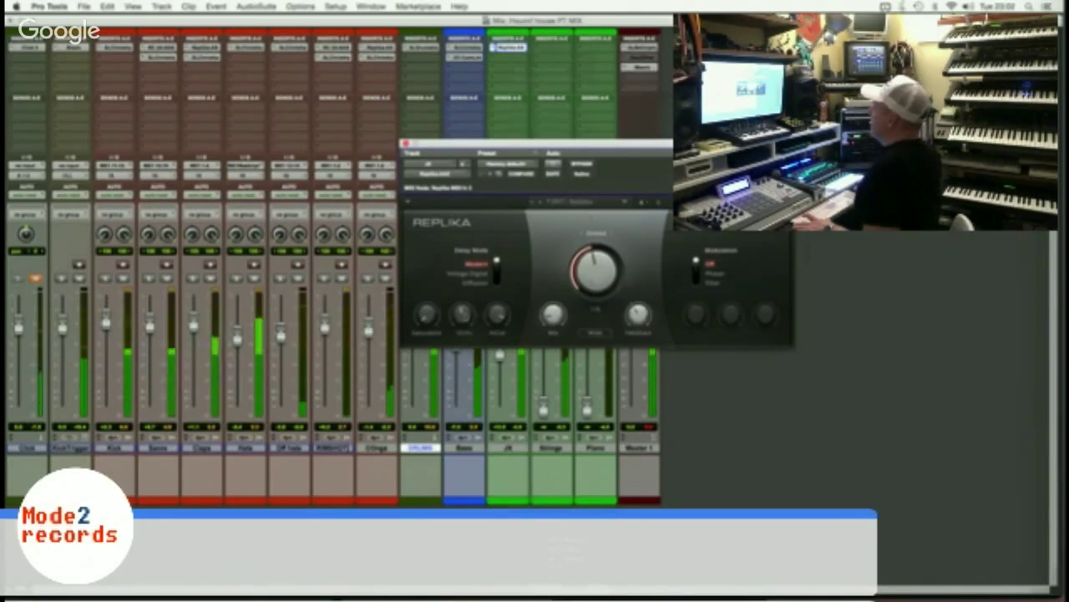
pyautogui.moveTo(548, 318)
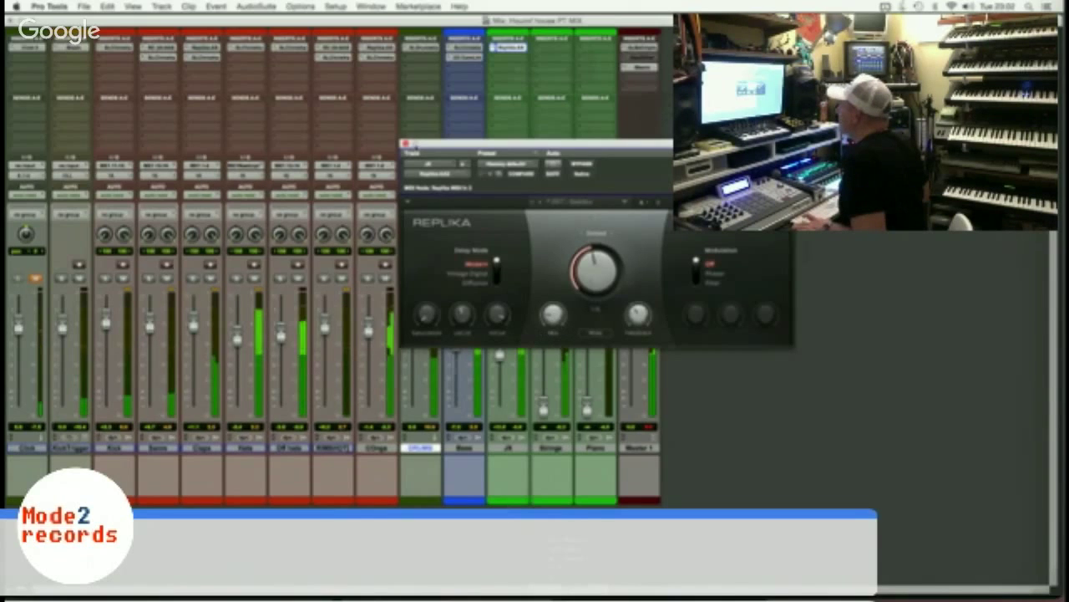
pyautogui.click(407, 144)
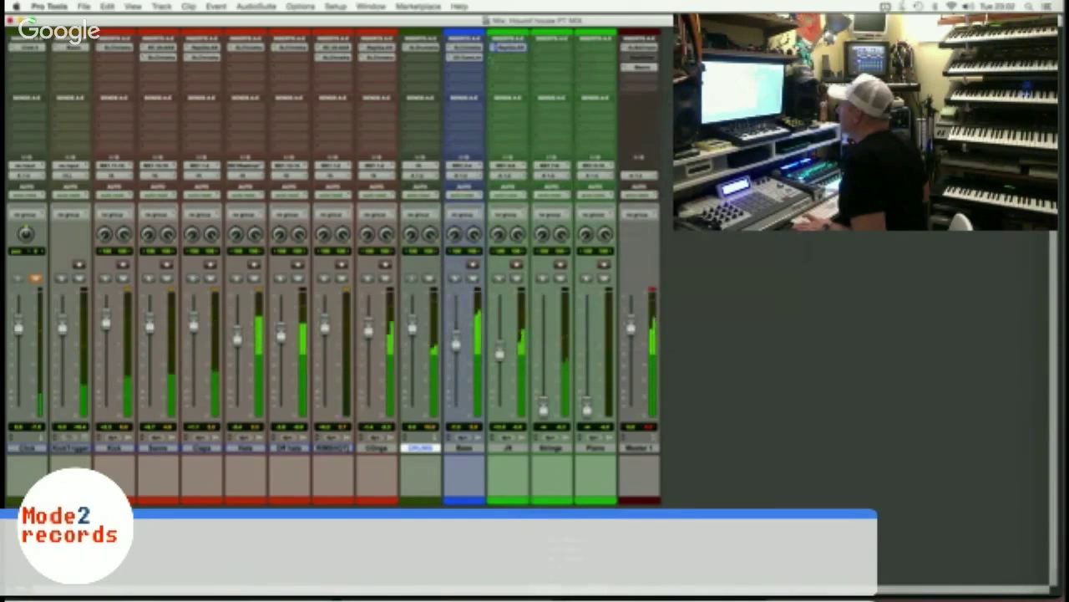
# Add an SSL Channelstrip after the Replika delay and raise that track's fader slightly.
pyautogui.click(491, 59)
pyautogui.click(541, 79)
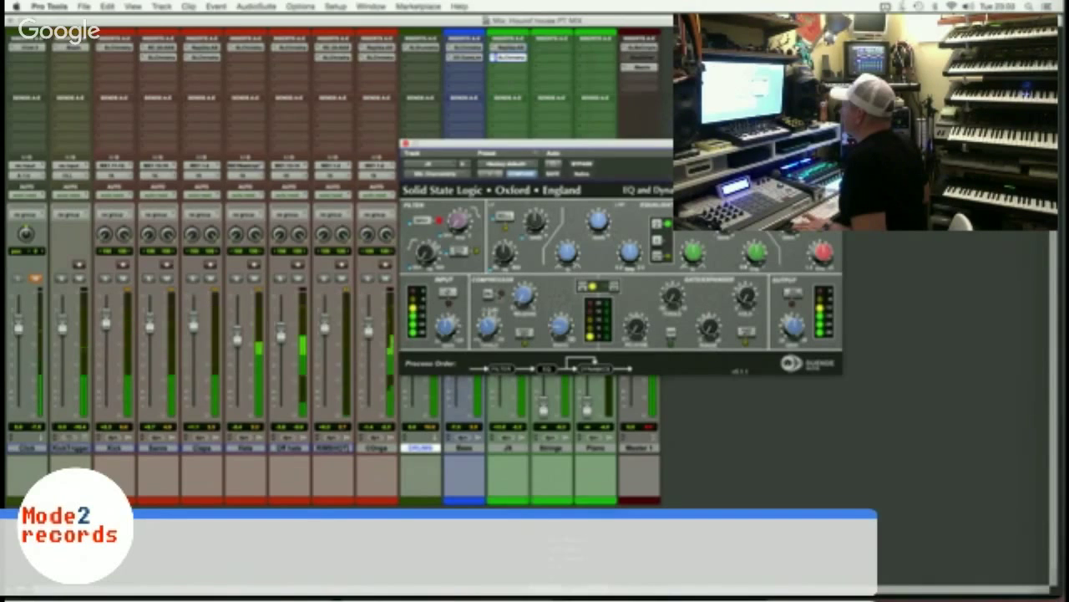
pyautogui.click(406, 144)
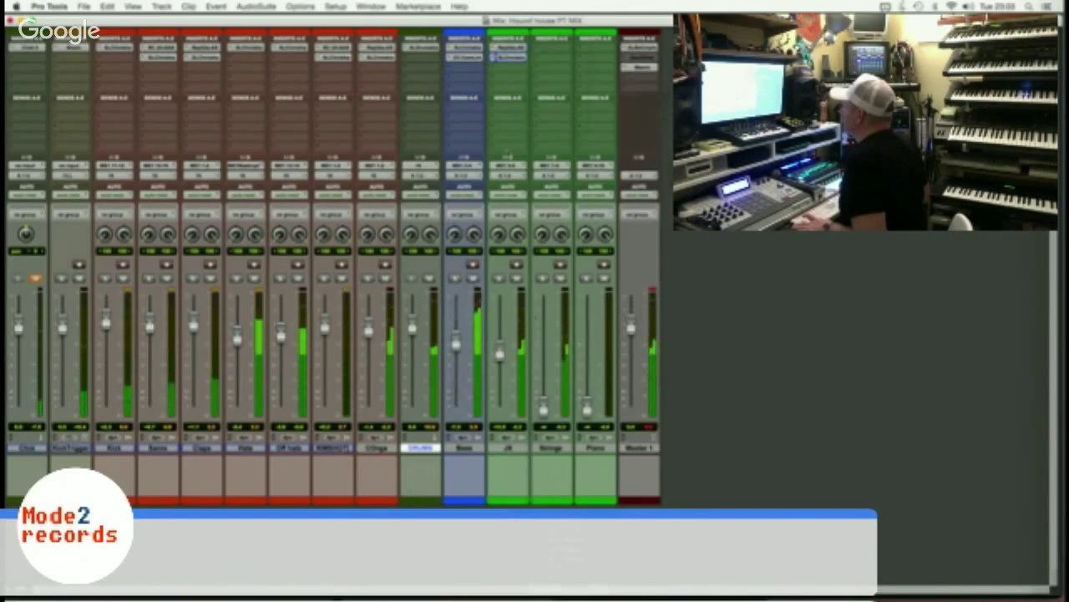
pyautogui.moveTo(503, 355); pyautogui.dragTo(504, 351)
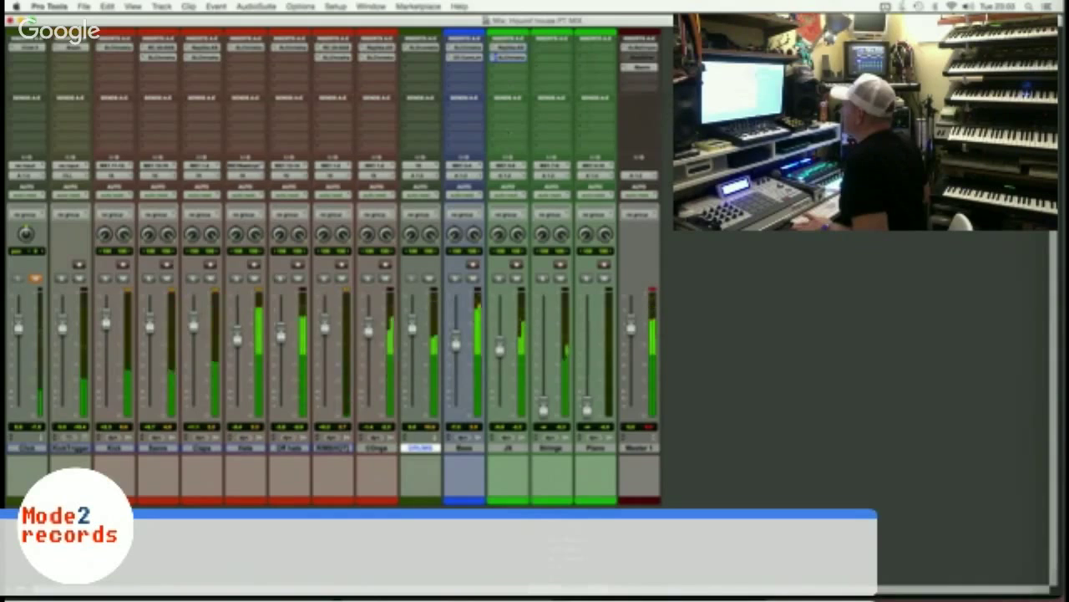
# Copy the Bass track's keyed compressor to the slot after the Replika track's Channelstrip and check its settings.
pyautogui.moveTo(511, 71); pyautogui.dragTo(510, 68)
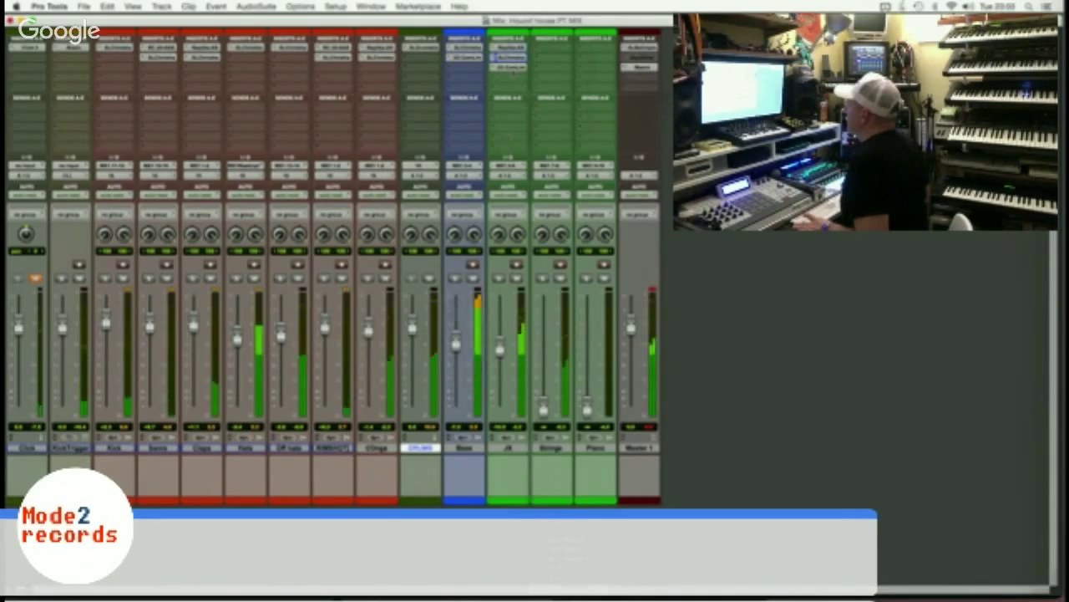
pyautogui.click(510, 67)
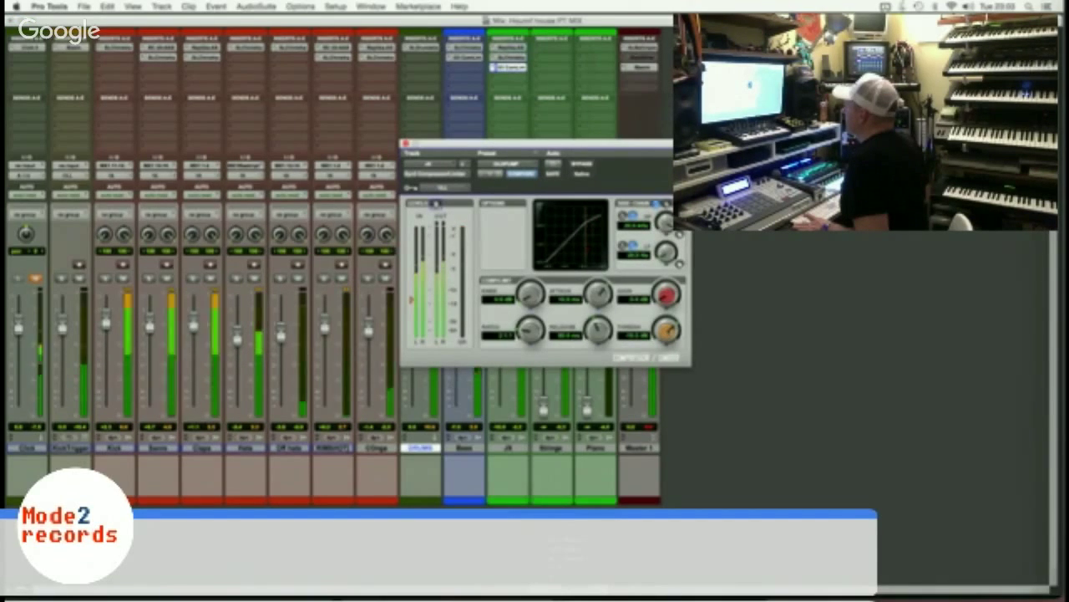
pyautogui.click(406, 143)
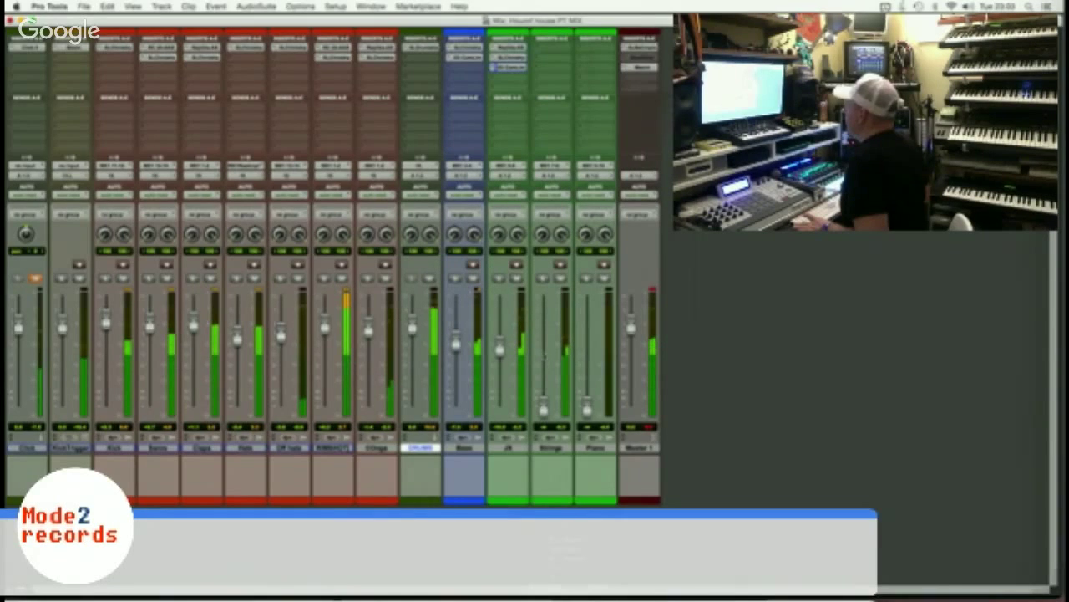
# Bring up the Strings fader and insert the stereo RC 48 reverb on the Strings track.
pyautogui.moveTo(544, 409); pyautogui.dragTo(546, 352)
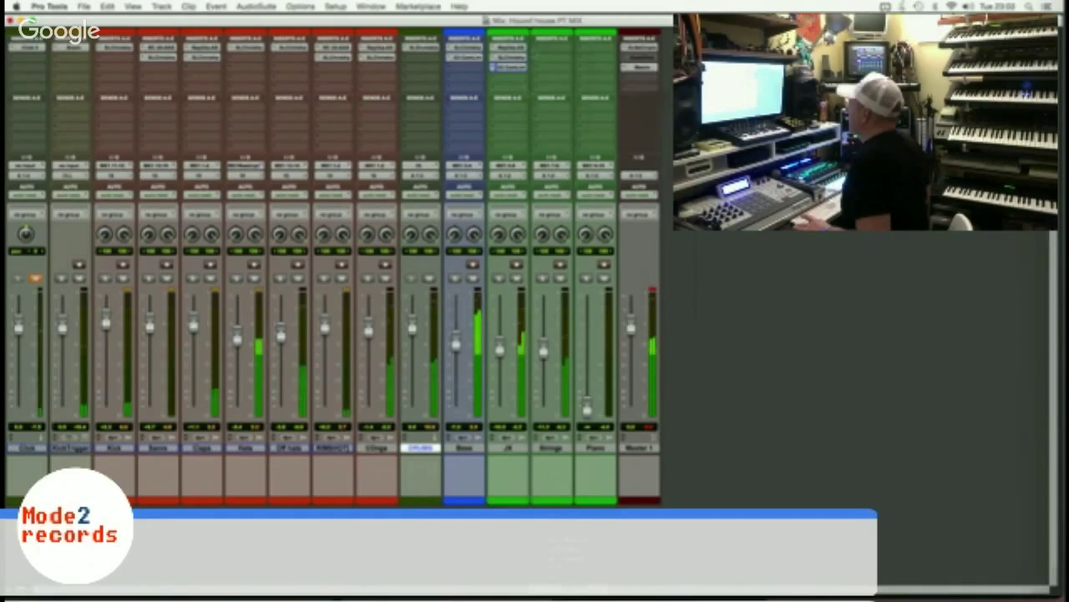
pyautogui.click(545, 49)
pyautogui.moveTo(589, 97)
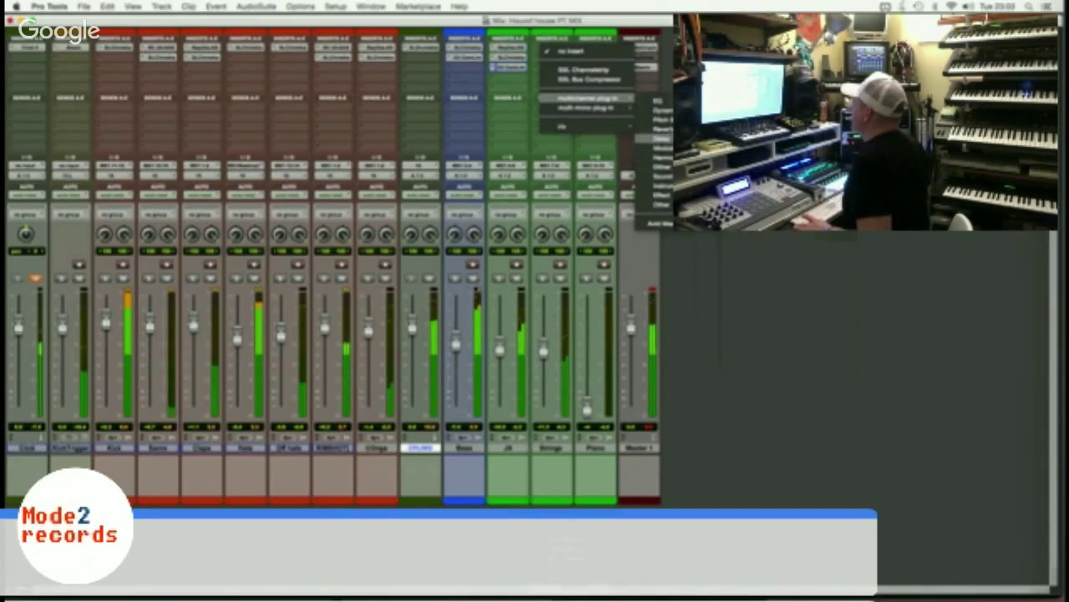
pyautogui.click(726, 138)
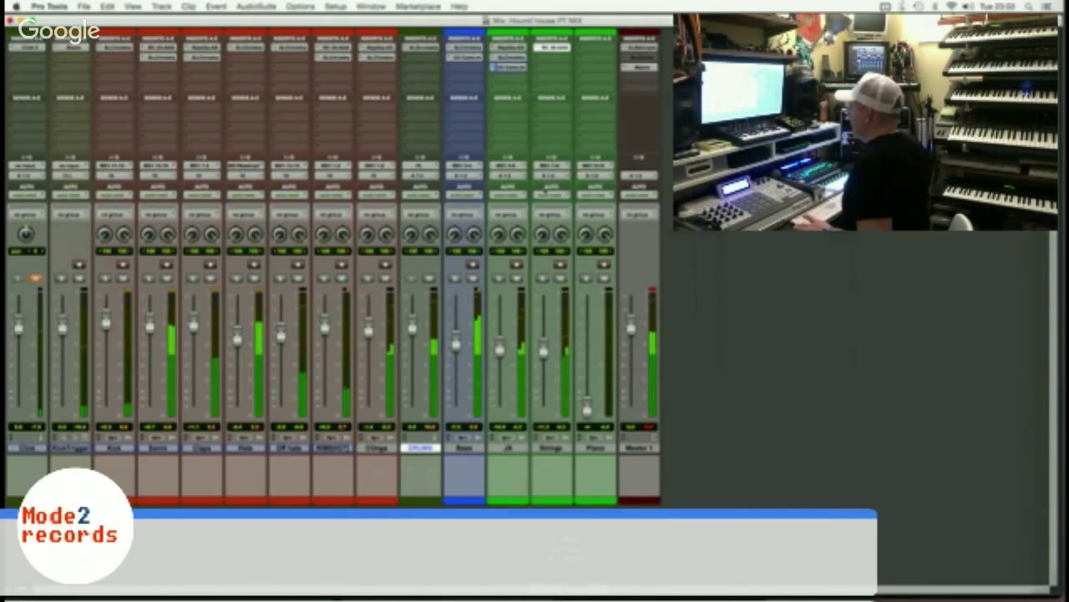
# Load a preset from the Large category in the RC 48 reverb on the soloed Strings track.
pyautogui.moveTo(514, 143); pyautogui.dragTo(776, 123)
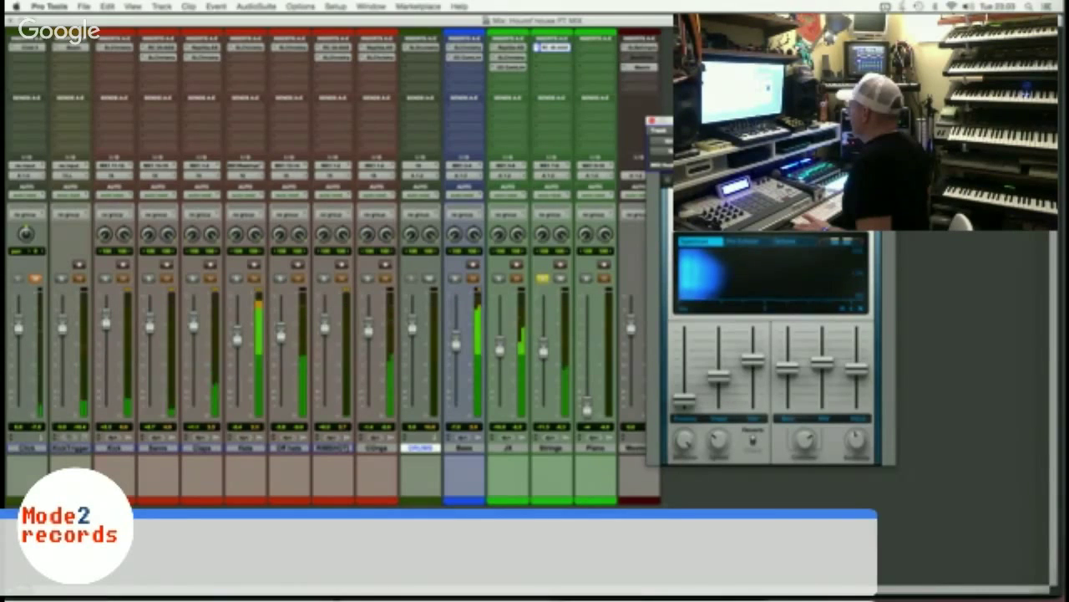
pyautogui.click(762, 204)
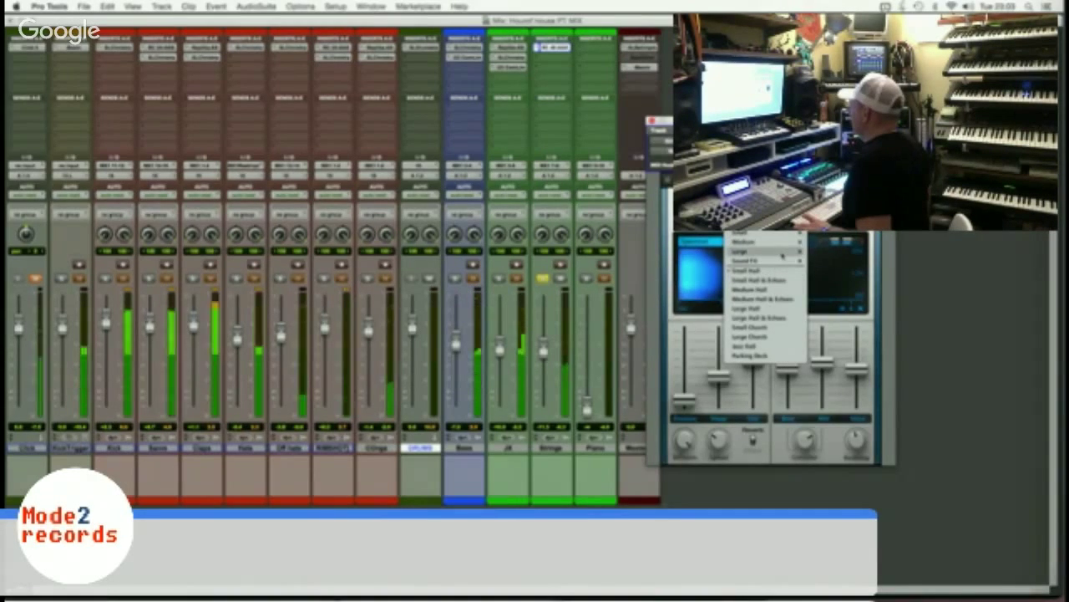
pyautogui.moveTo(783, 251)
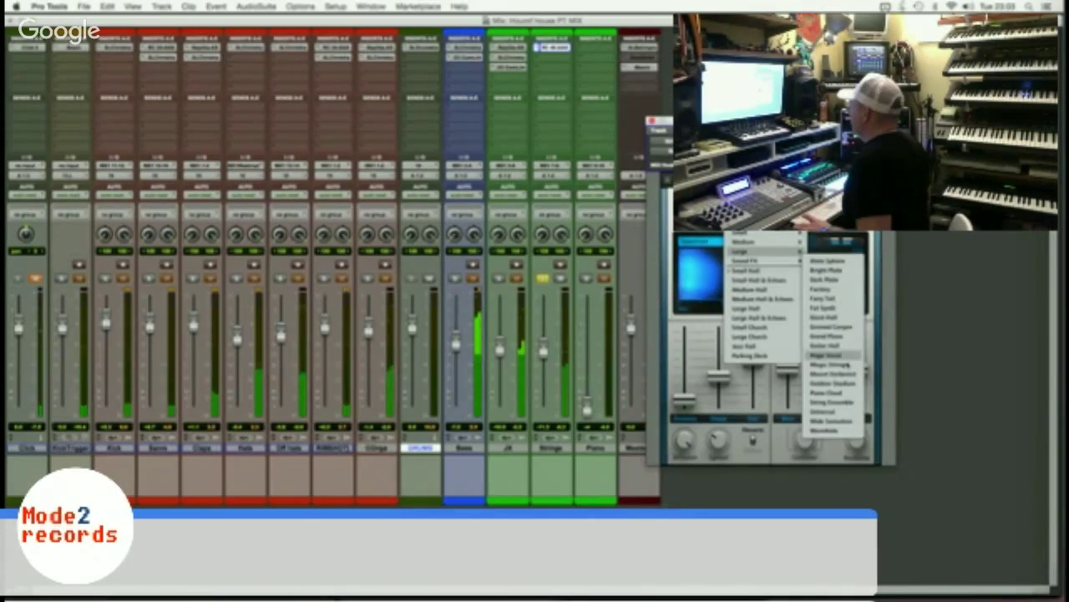
pyautogui.click(833, 359)
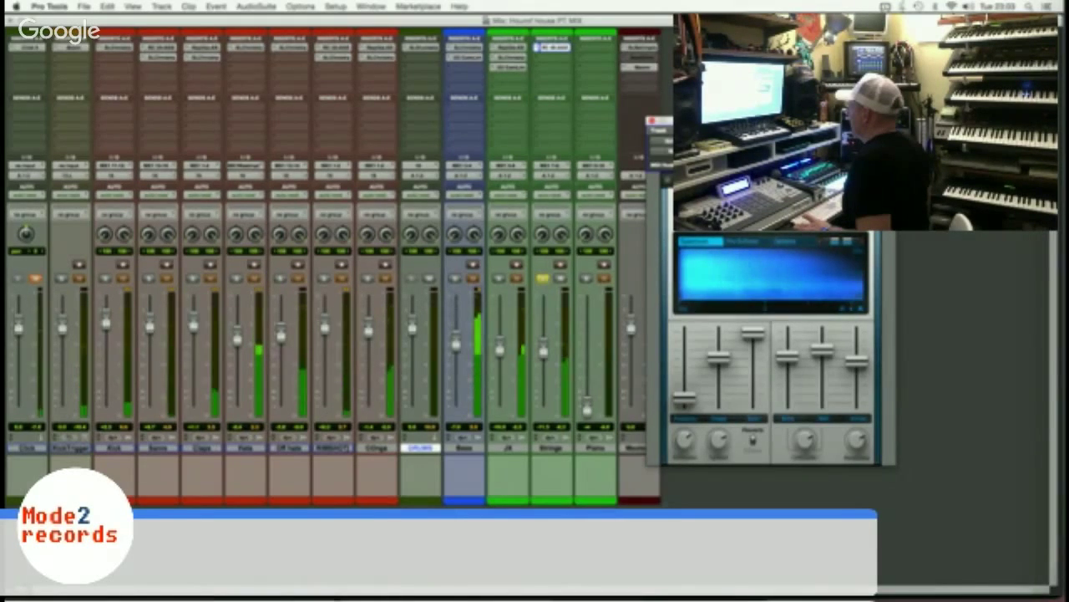
pyautogui.press('super+w')
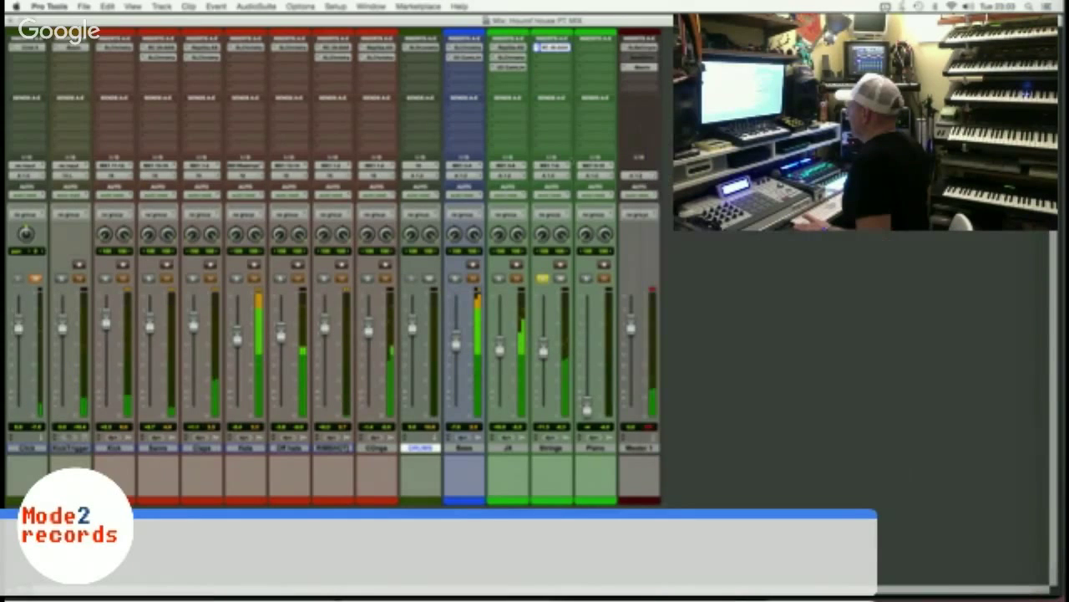
# Add an SSL Channelstrip after the reverb on Strings, followed by a copy of the keyed compressor, and open the copy.
pyautogui.click(552, 58)
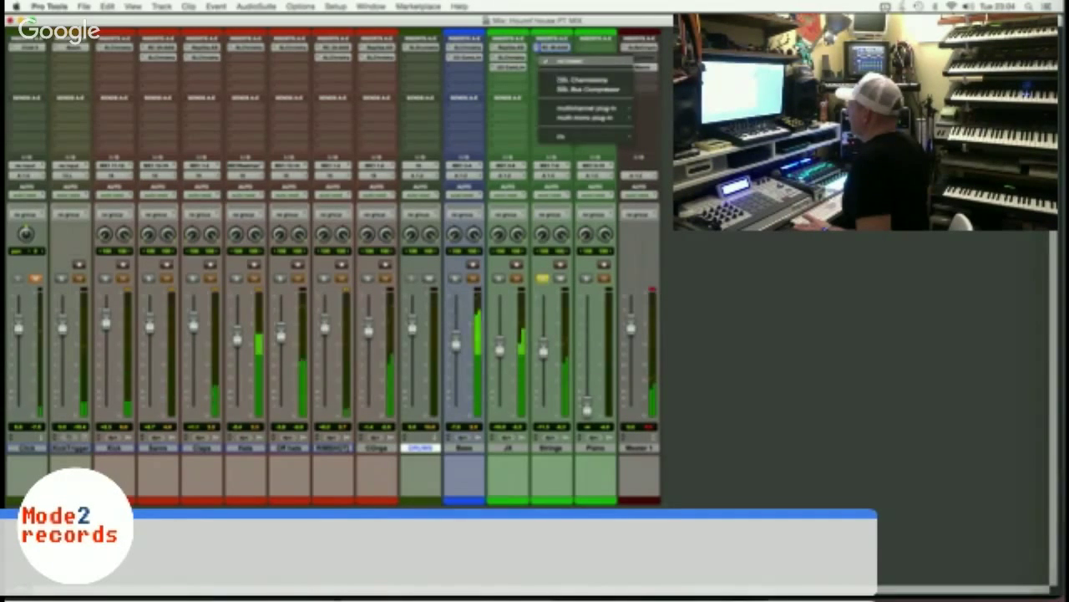
pyautogui.click(577, 79)
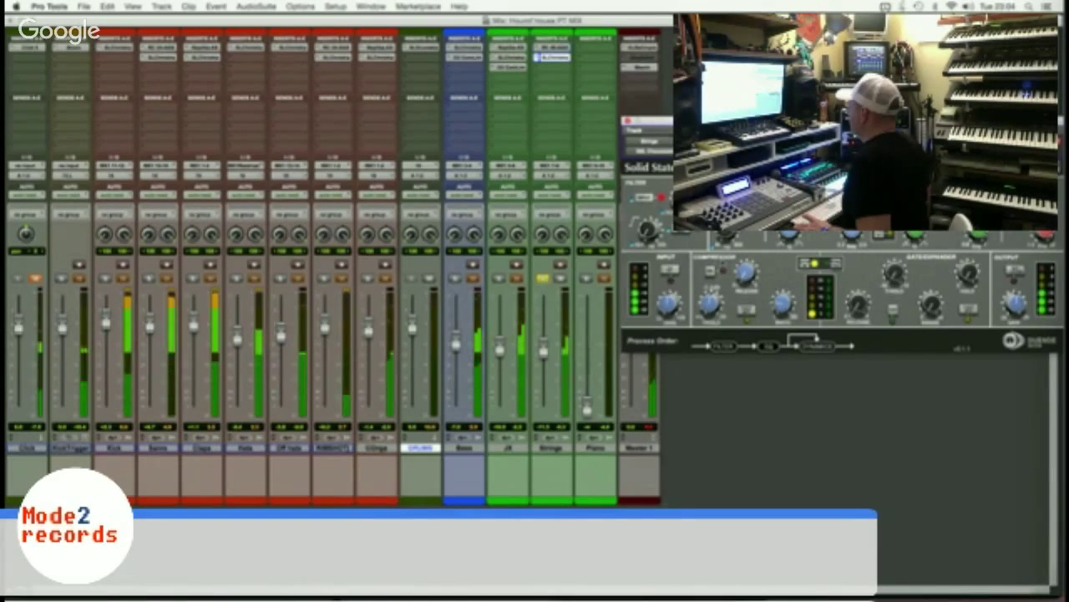
pyautogui.click(629, 122)
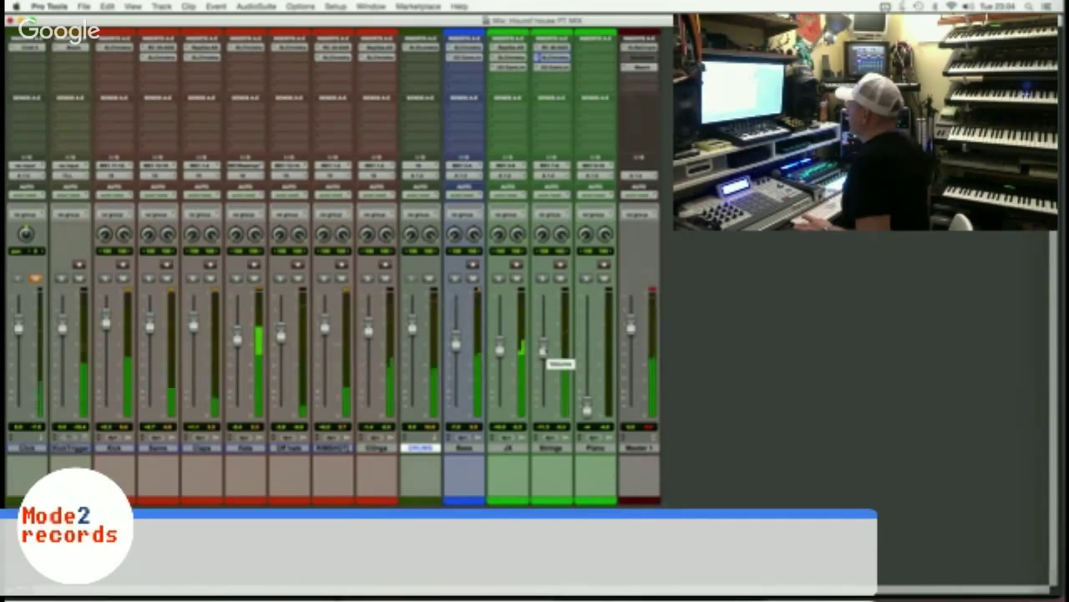
pyautogui.click(554, 67)
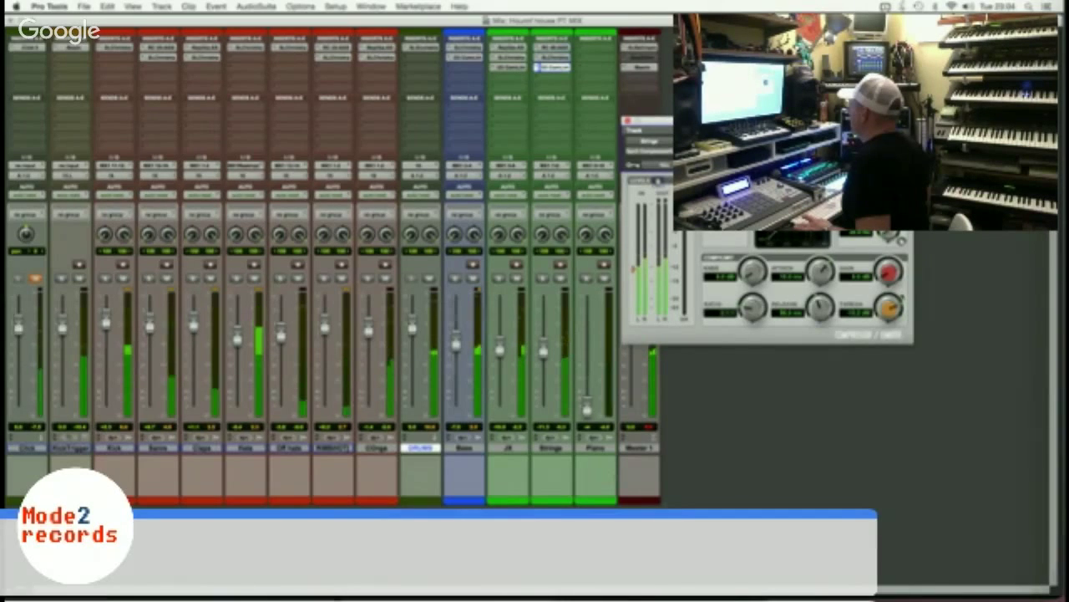
# Close the Strings compressor and play the arrangement in the Edit window from just before the Piano clips enter.
pyautogui.click(554, 68)
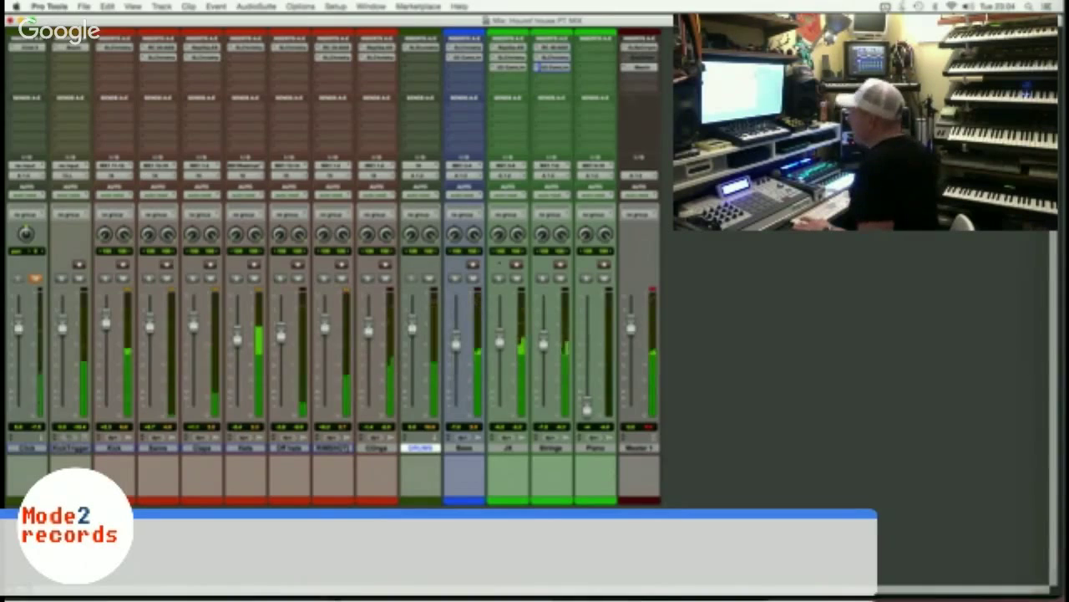
pyautogui.press('super+Tab')
pyautogui.press('super+Tab')
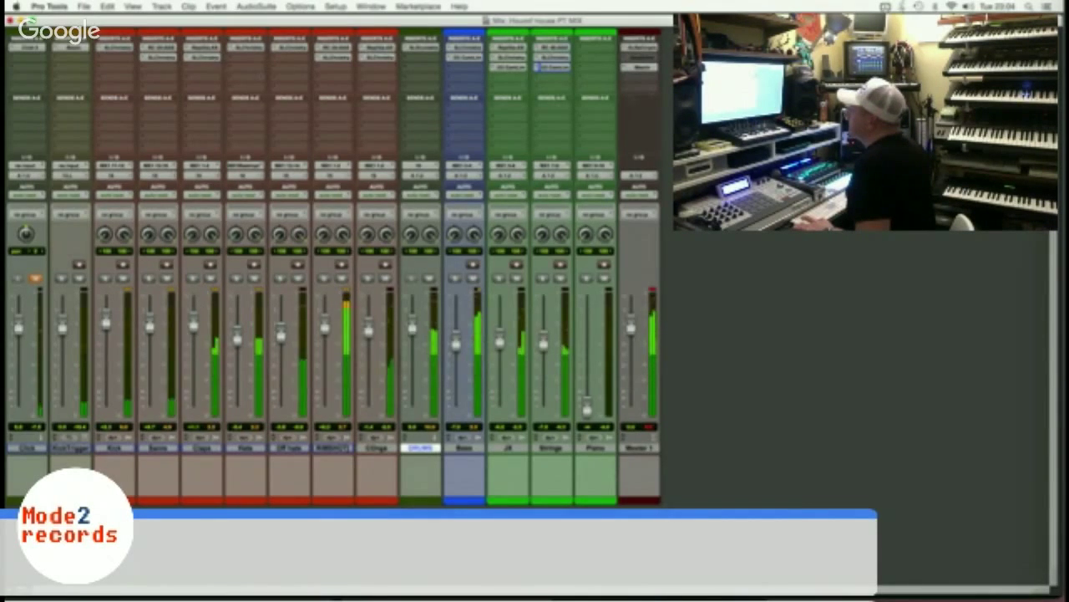
pyautogui.click(19, 20)
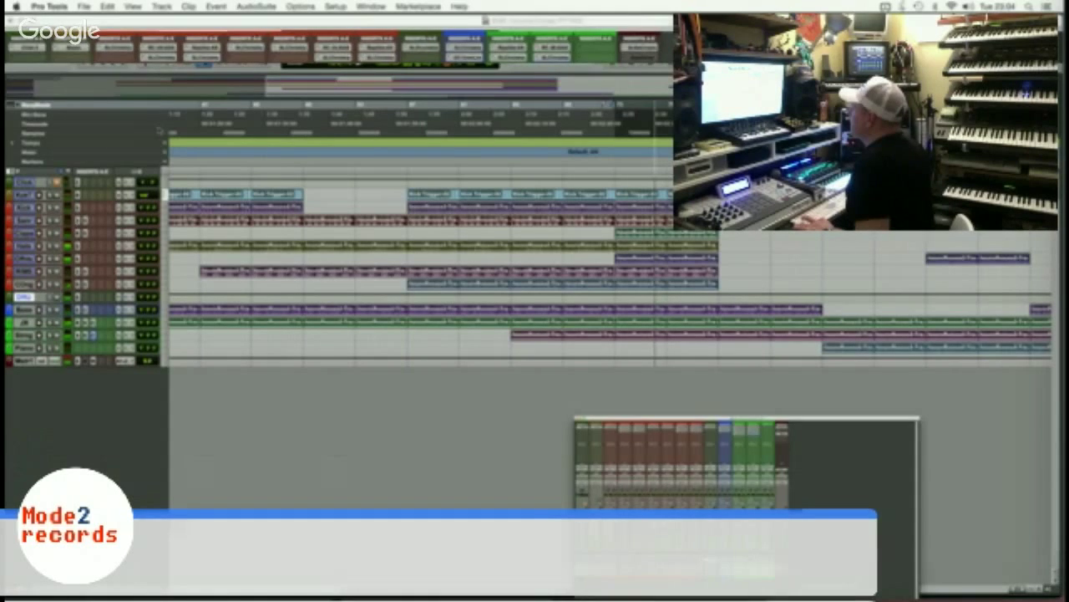
pyautogui.click(808, 117)
pyautogui.press('space')
pyautogui.press('space')
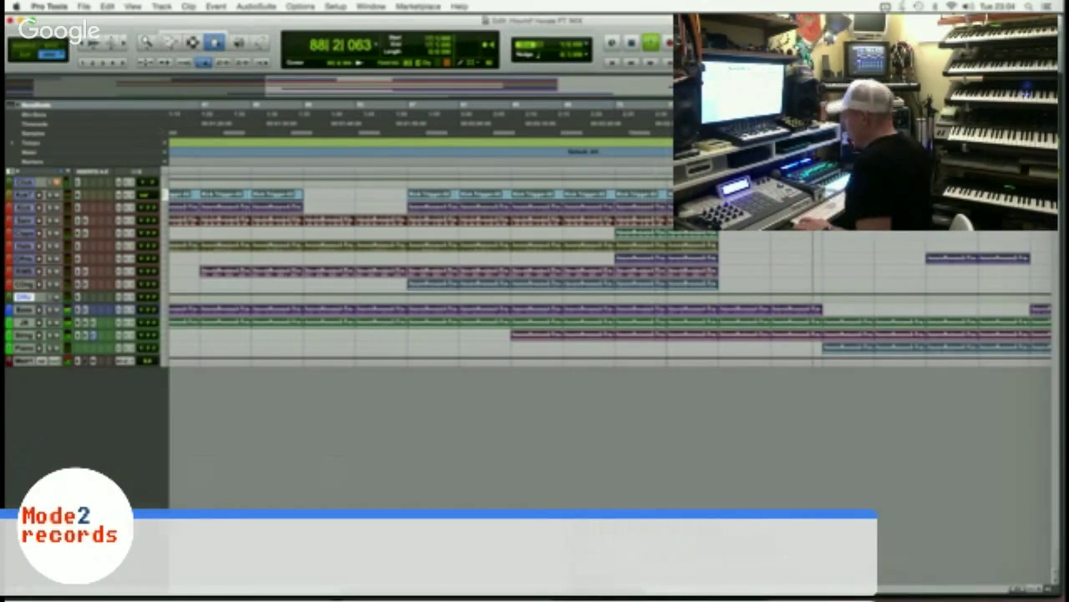
# Bring up the Piano fader in the Mix window, solo the track and insert an SSL Channelstrip on it.
pyautogui.press('super+Tab')
pyautogui.press('super+Tab')
pyautogui.press('super+Tab')
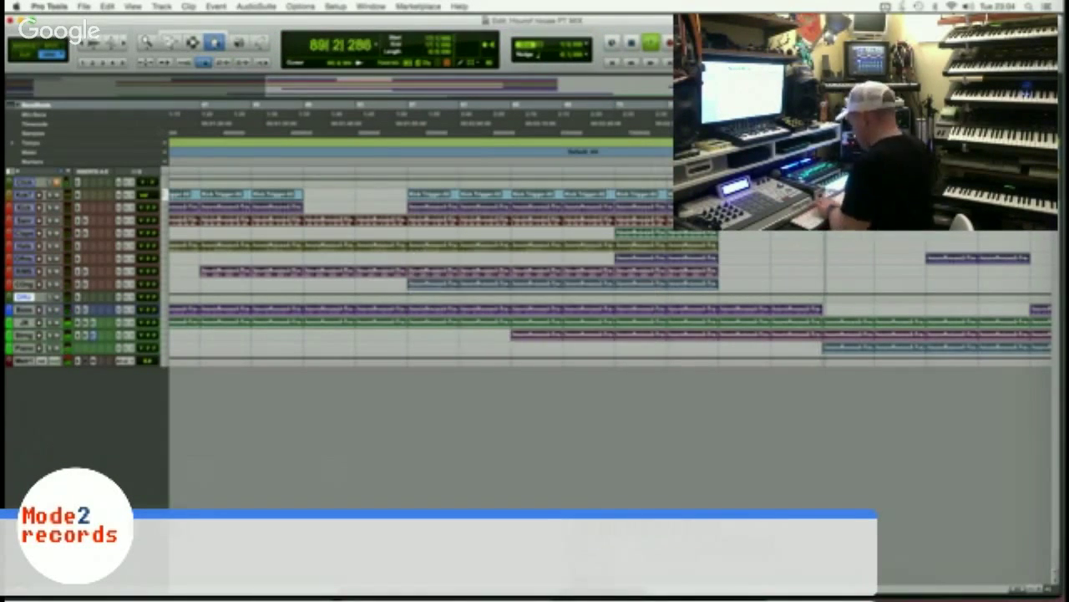
pyautogui.press('super+equal')
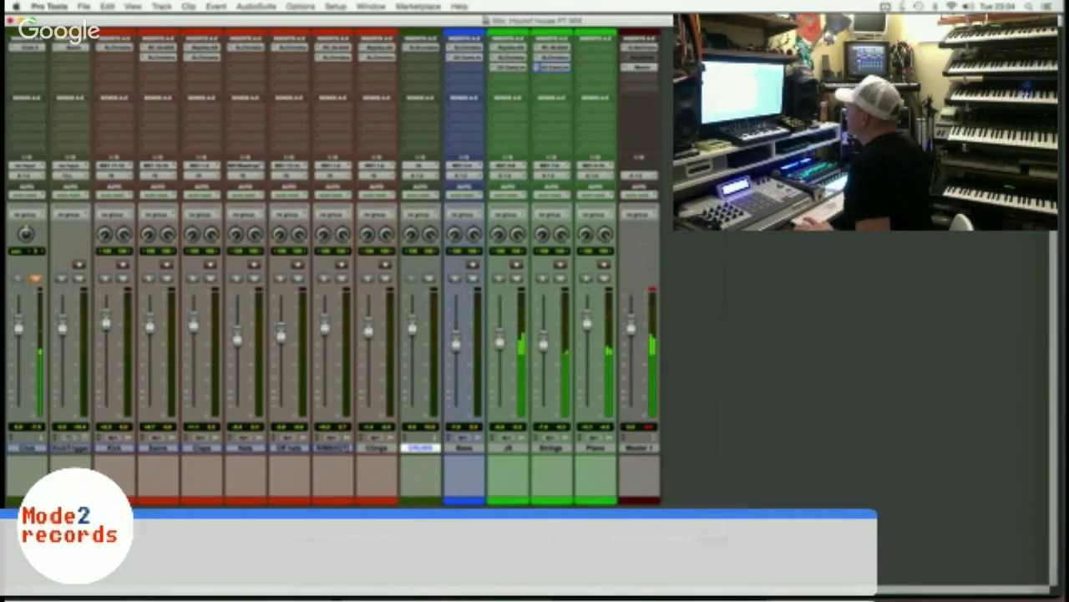
pyautogui.click(587, 279)
pyautogui.click(584, 49)
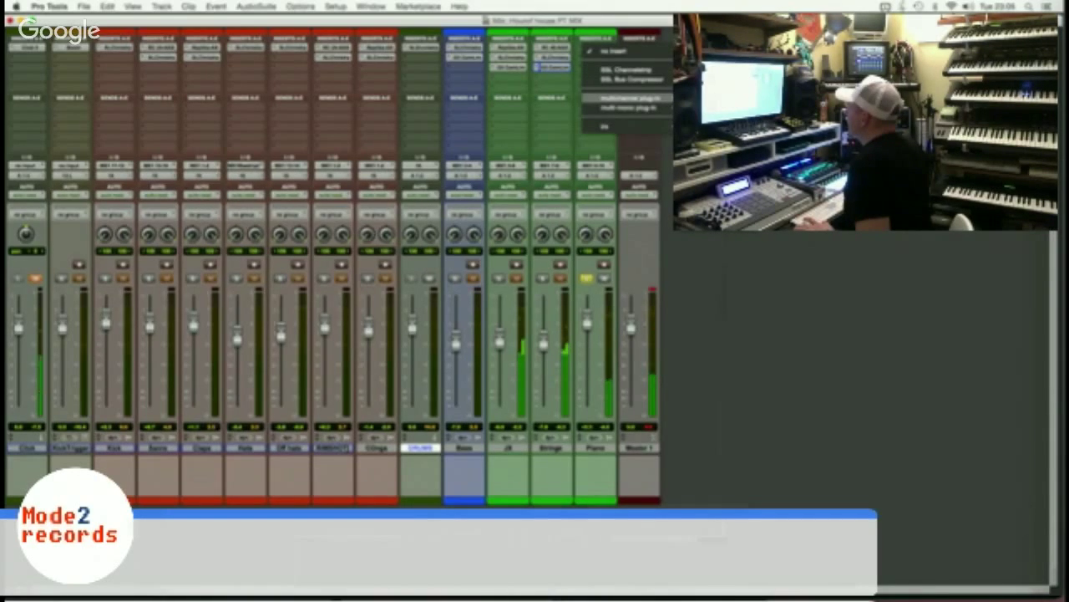
pyautogui.click(647, 71)
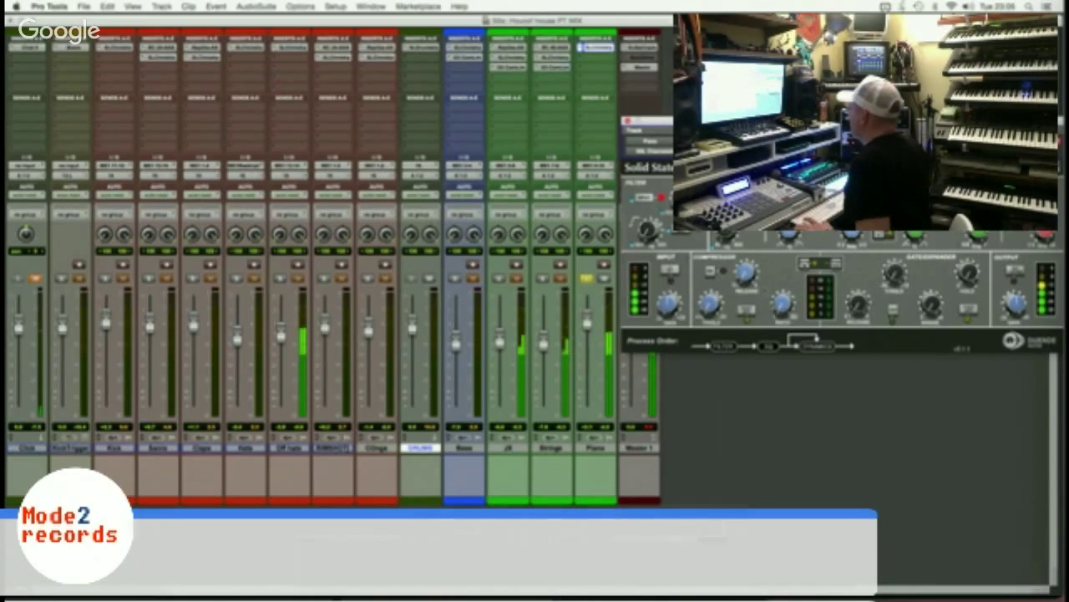
pyautogui.moveTo(802, 121); pyautogui.dragTo(681, 132)
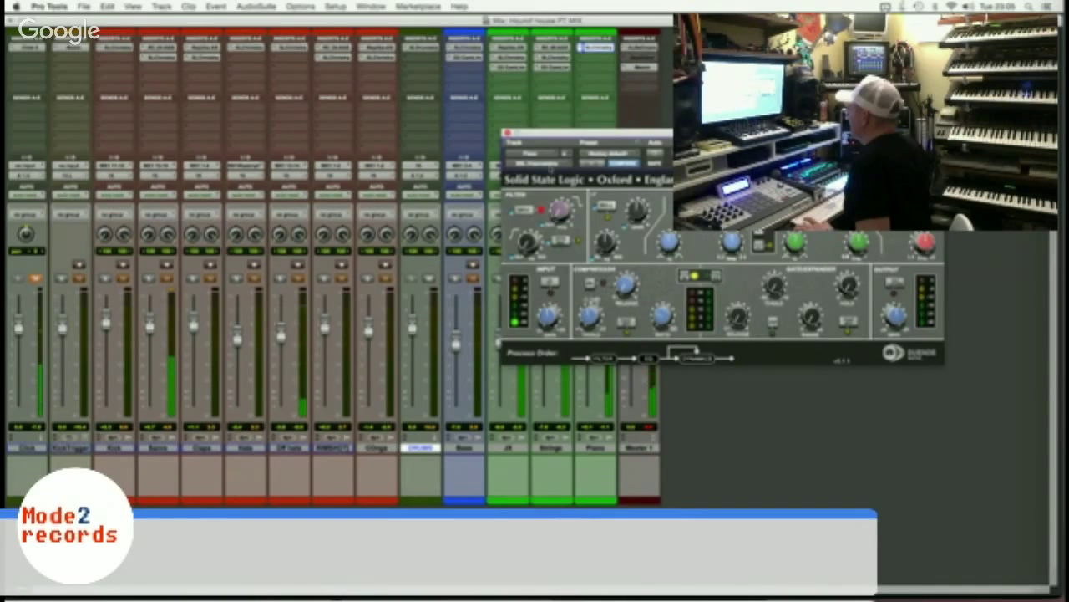
pyautogui.click(507, 133)
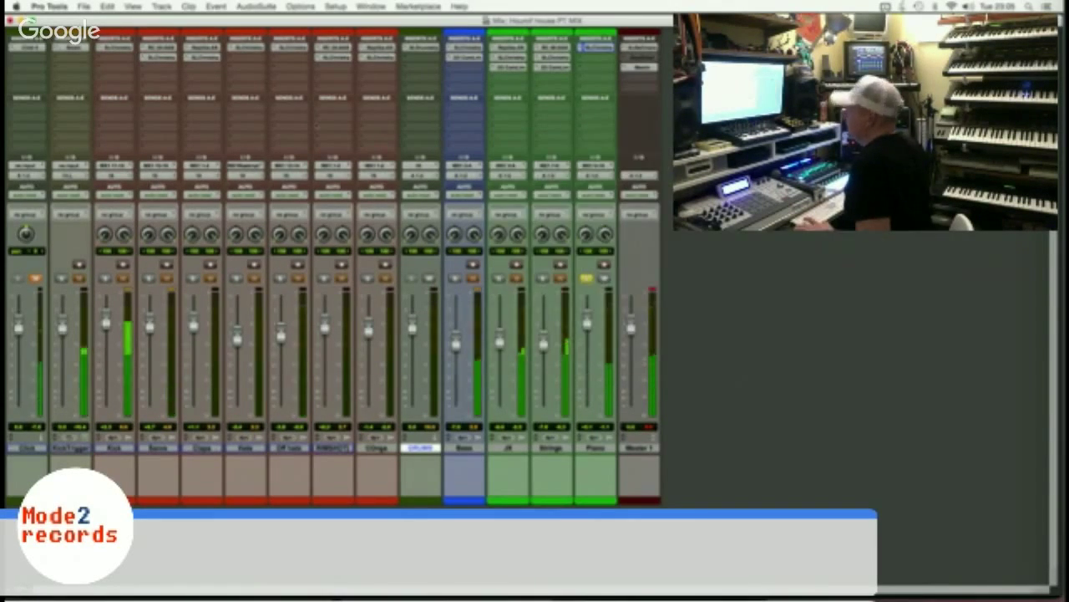
# Enlarge the first Piano clip in the Edit window and play it back soloed to examine its chord hits.
pyautogui.press('super+equal')
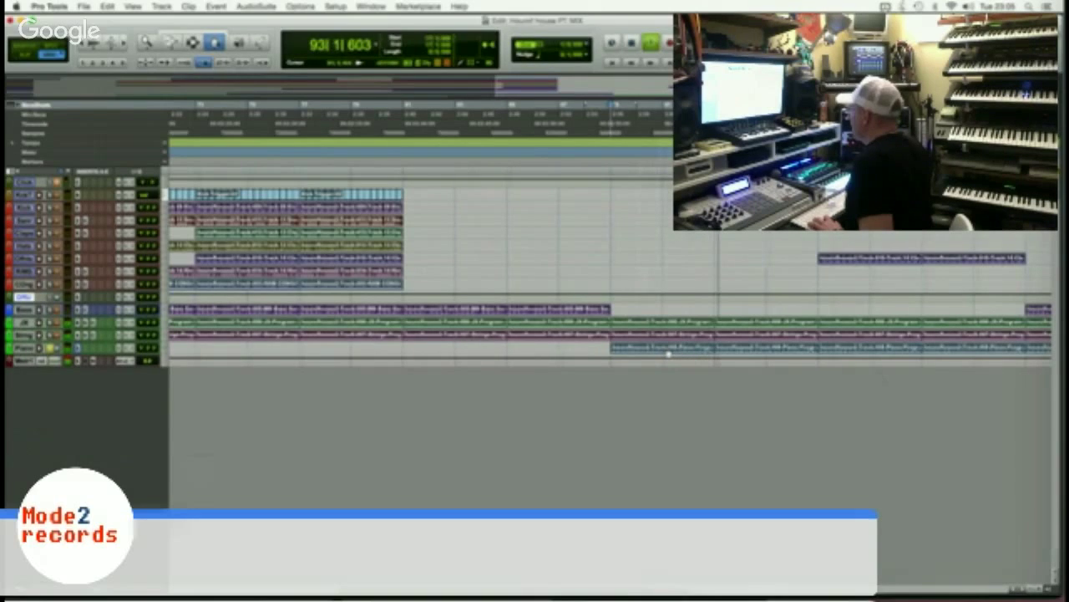
pyautogui.press('space')
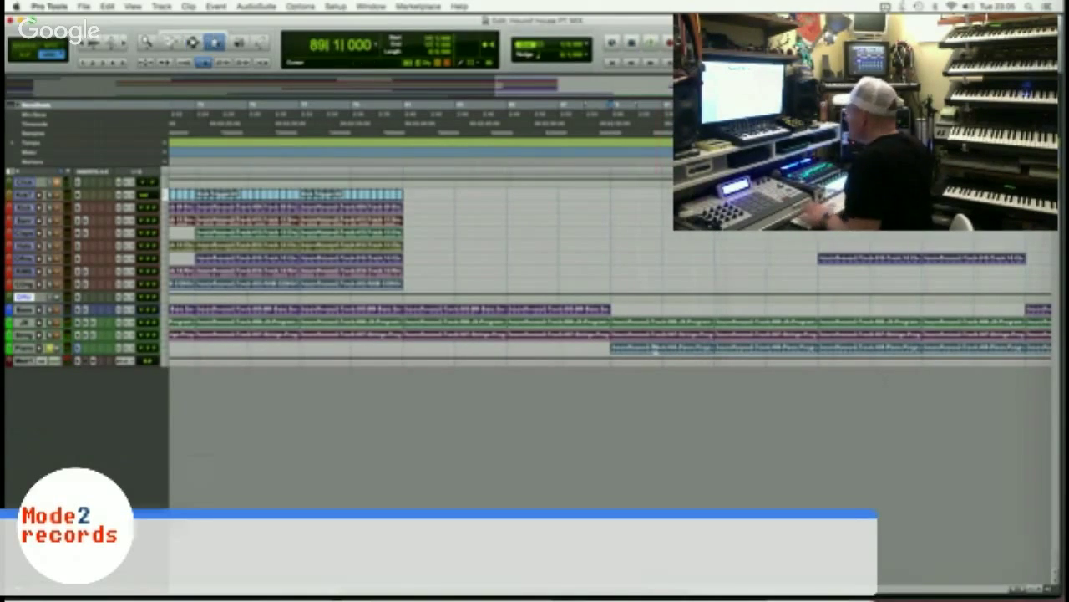
pyautogui.click(656, 350)
pyautogui.press('e')
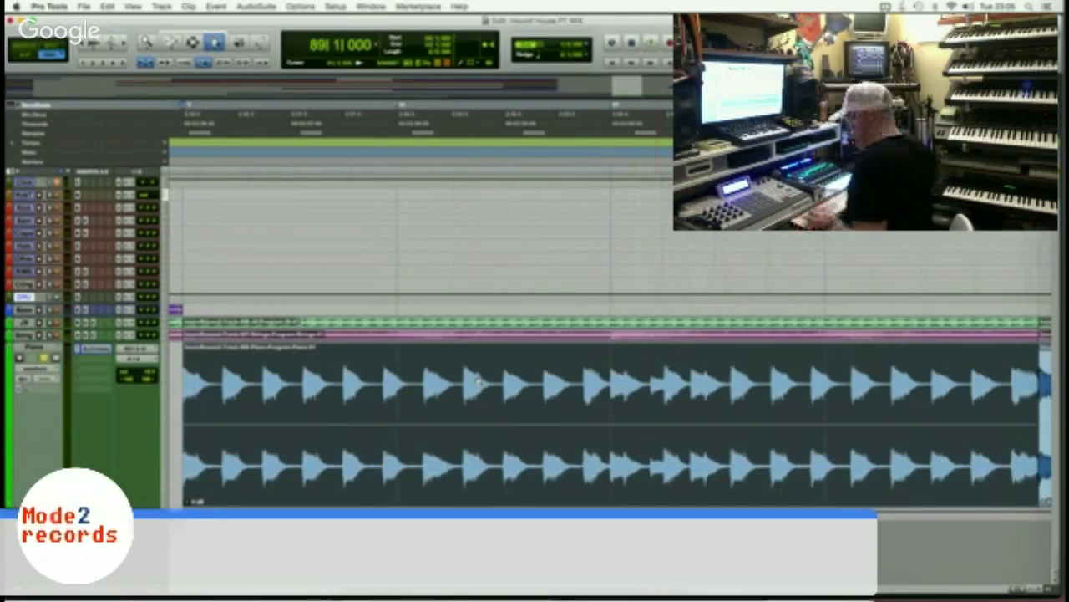
pyautogui.press('space')
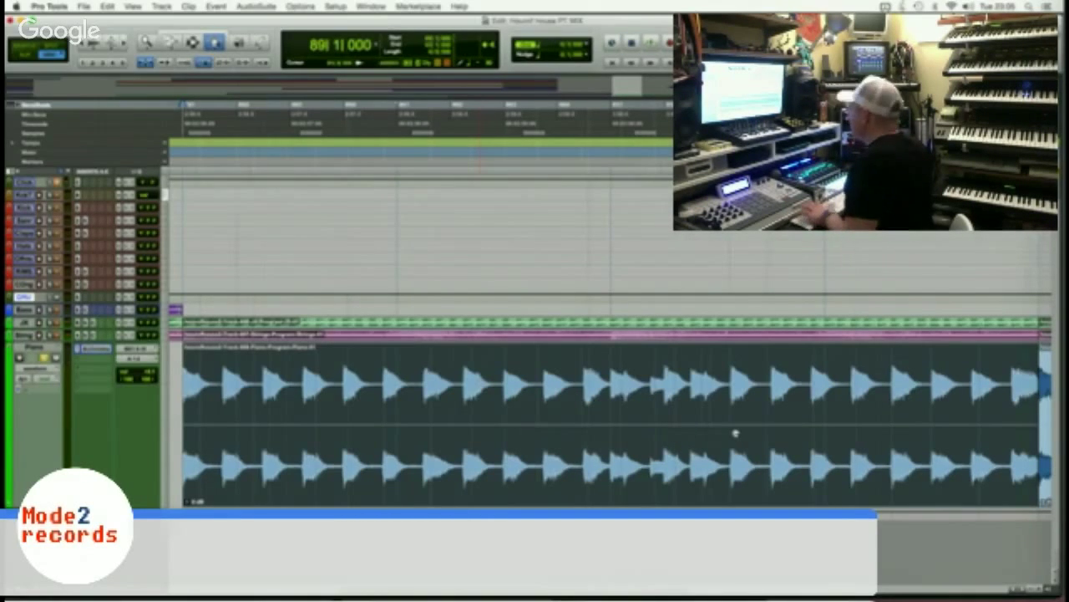
pyautogui.press('F7')
pyautogui.press('space')
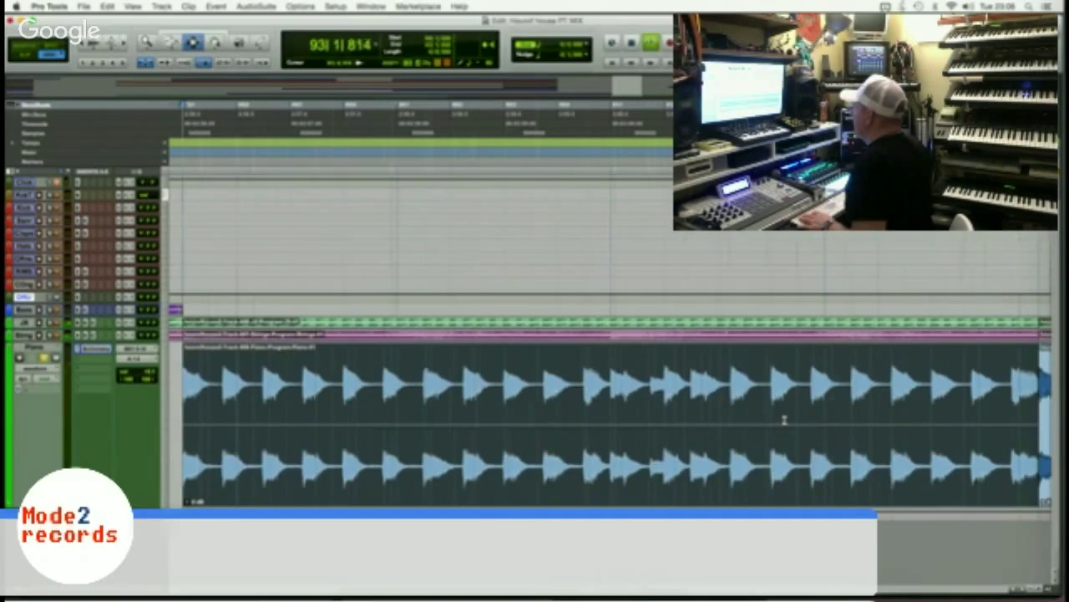
pyautogui.press('space')
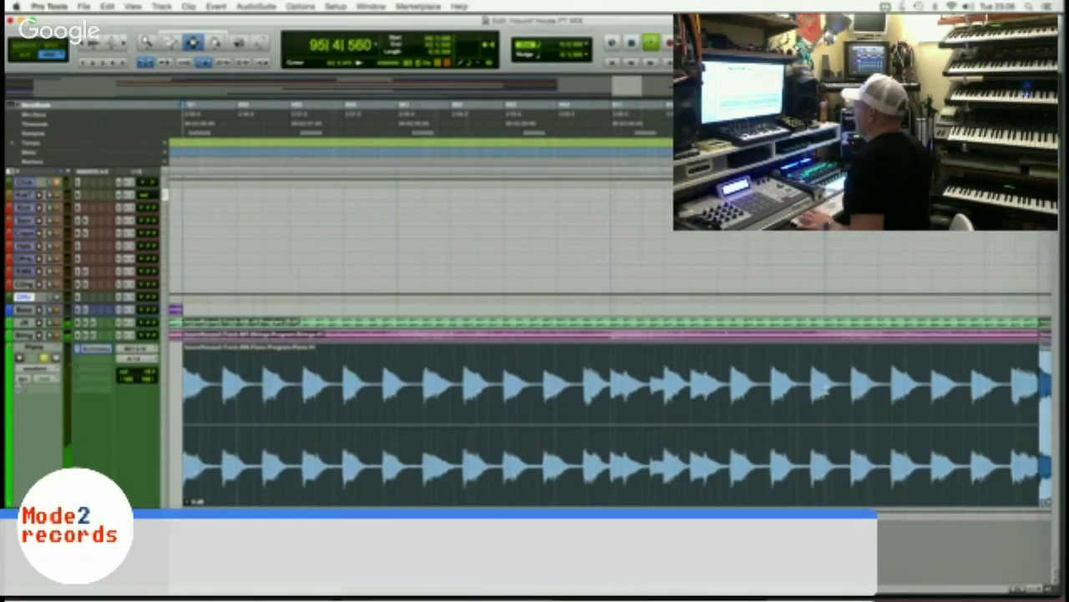
pyautogui.press('space')
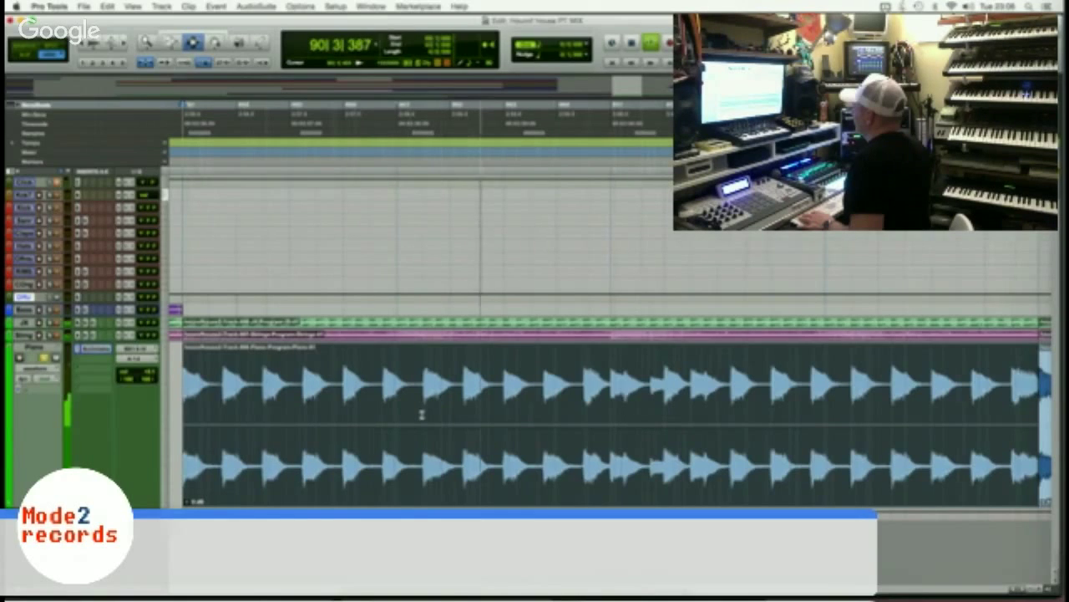
# Delete the middle section of the first Piano clip and trim the start of the part after the gap to its first chord hit.
pyautogui.moveTo(424, 414); pyautogui.dragTo(717, 413)
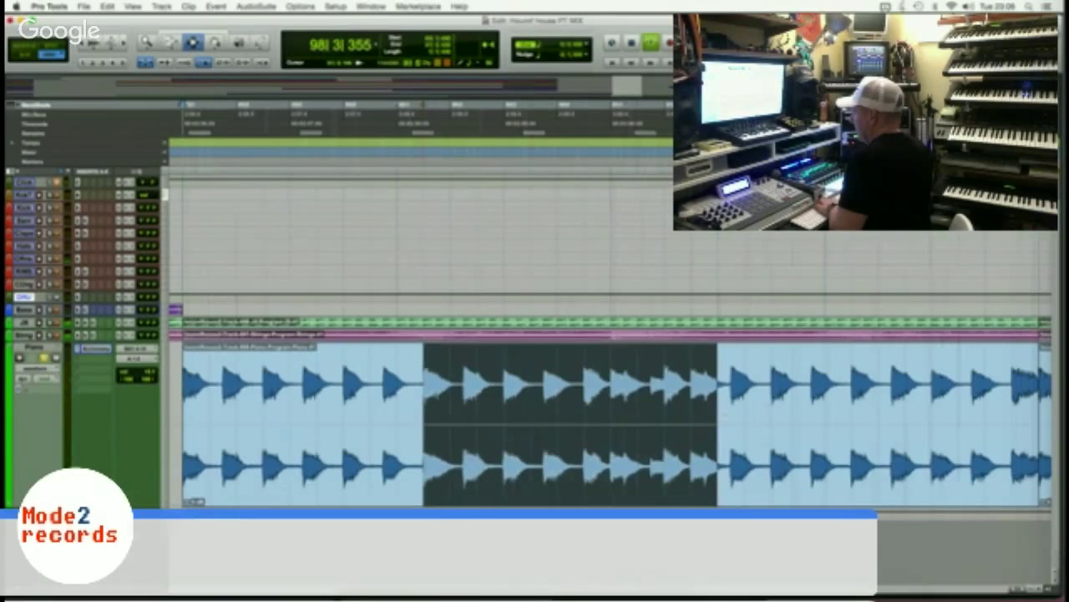
pyautogui.press('Delete')
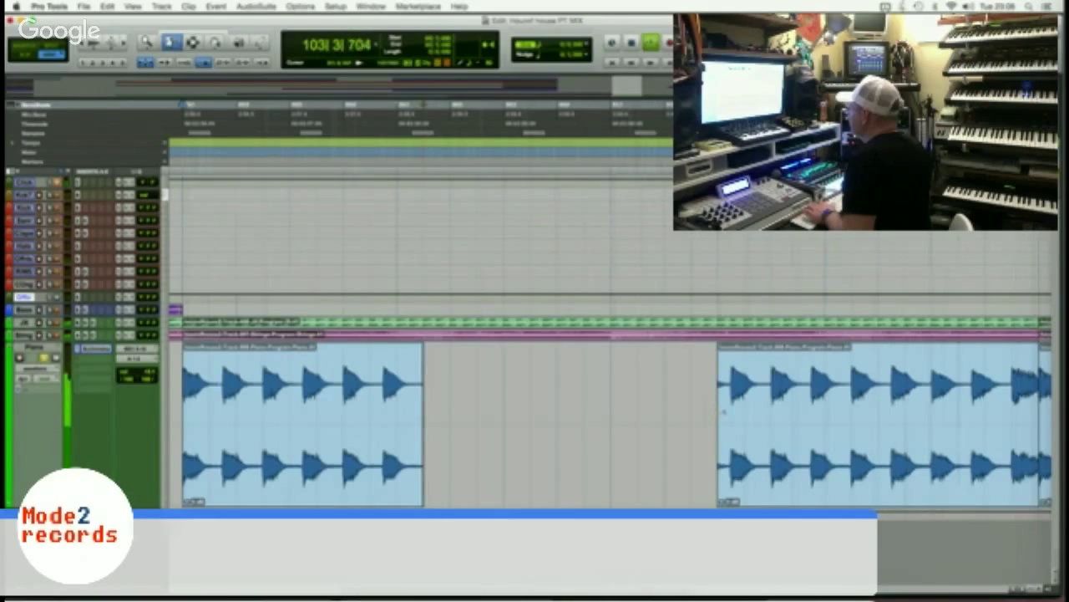
pyautogui.moveTo(723, 412); pyautogui.dragTo(733, 412)
pyautogui.press('space')
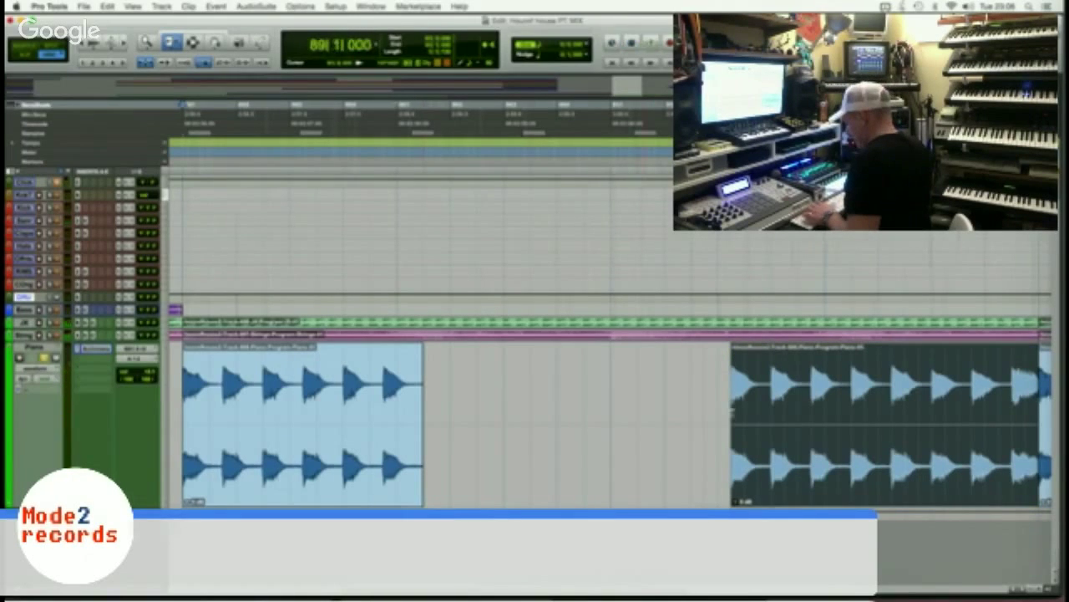
pyautogui.press('space')
pyautogui.press('space')
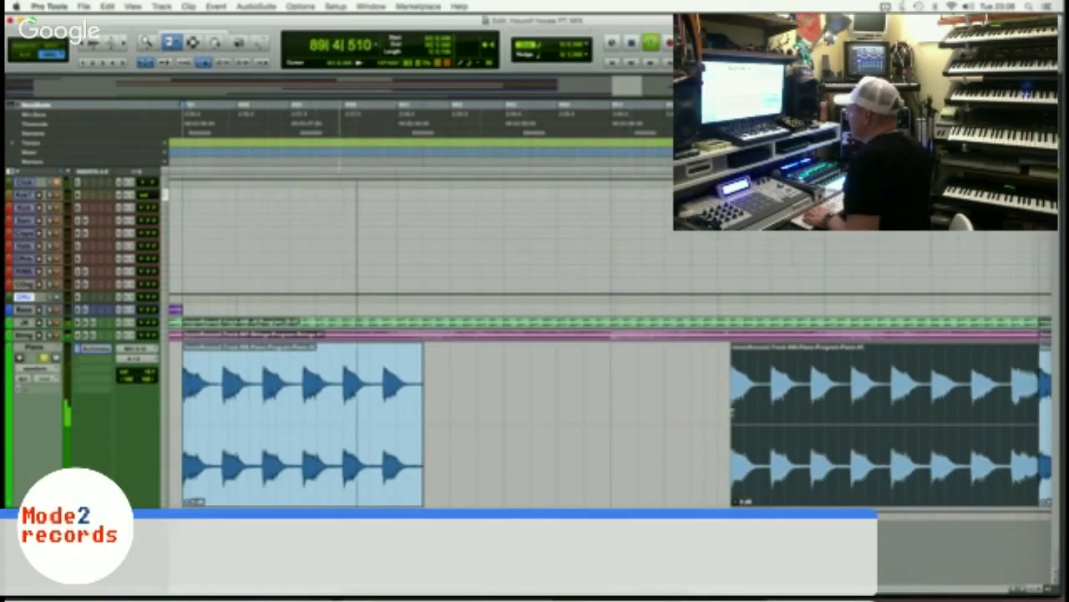
pyautogui.press('space')
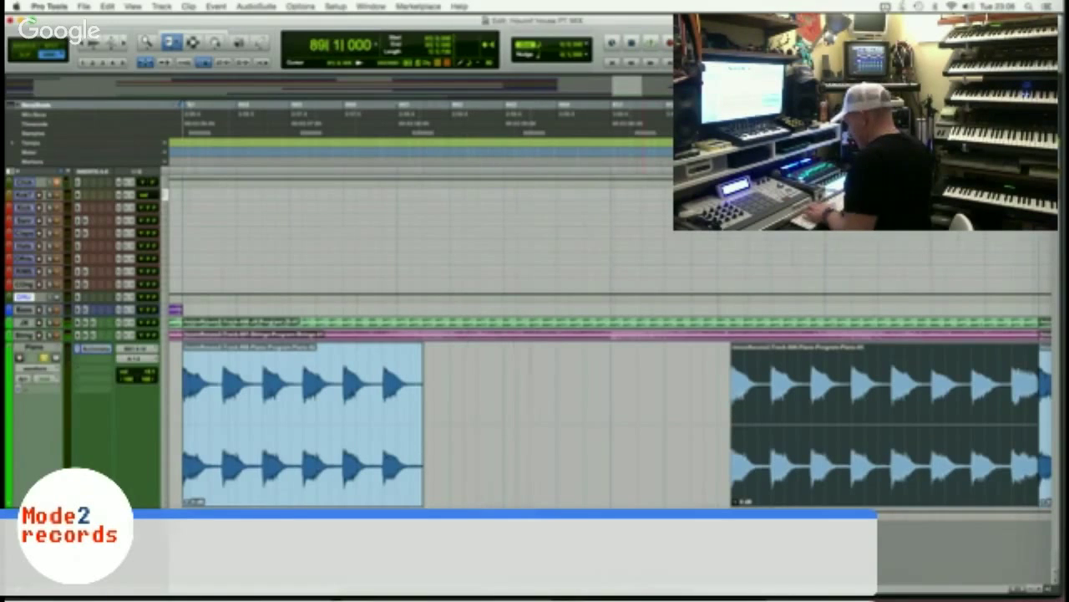
# Copy the trimmed Piano part into the gap so it starts right where the first part ends, and audition it.
pyautogui.press('F8')
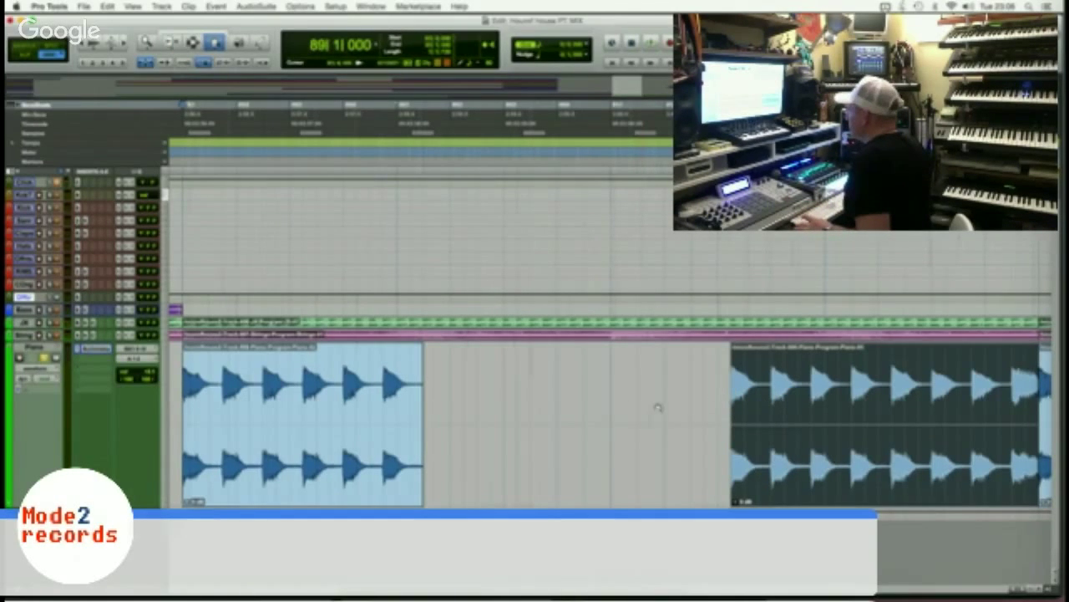
pyautogui.moveTo(496, 426); pyautogui.dragTo(481, 427)
pyautogui.press('space')
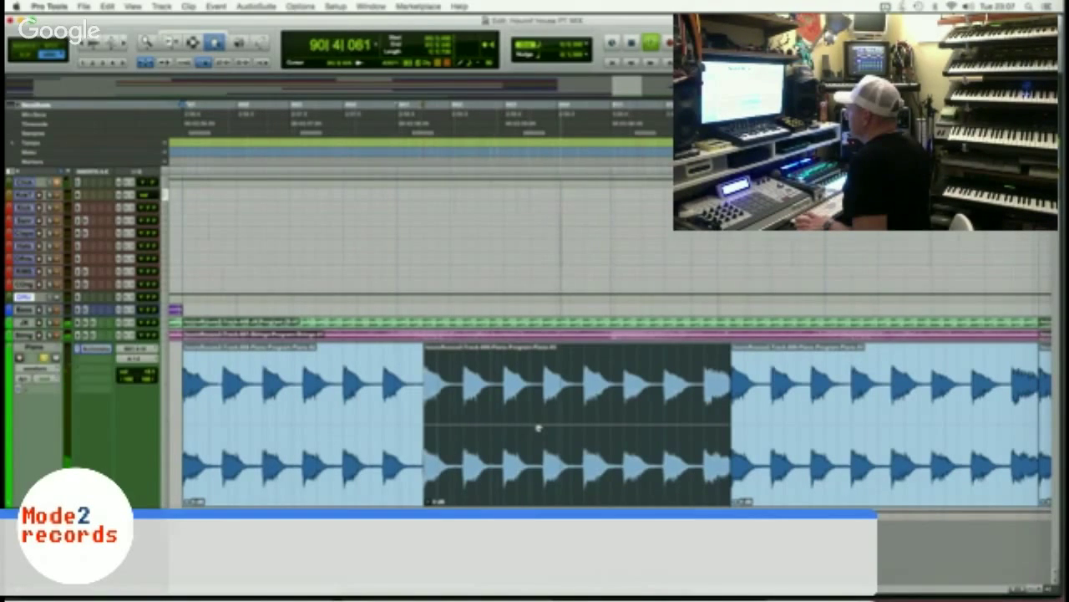
pyautogui.press('space')
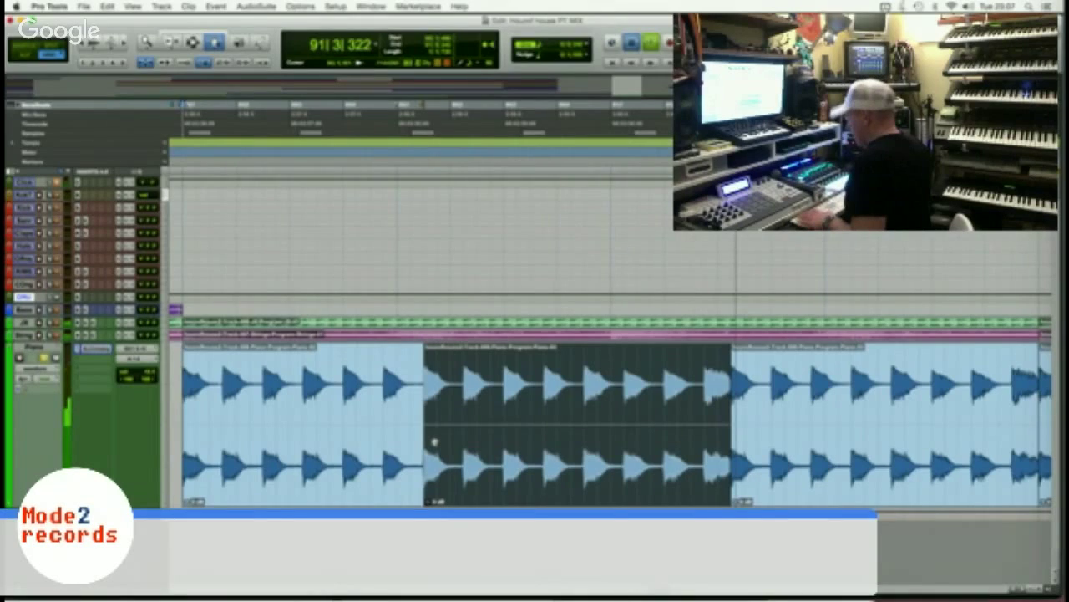
pyautogui.click(434, 442)
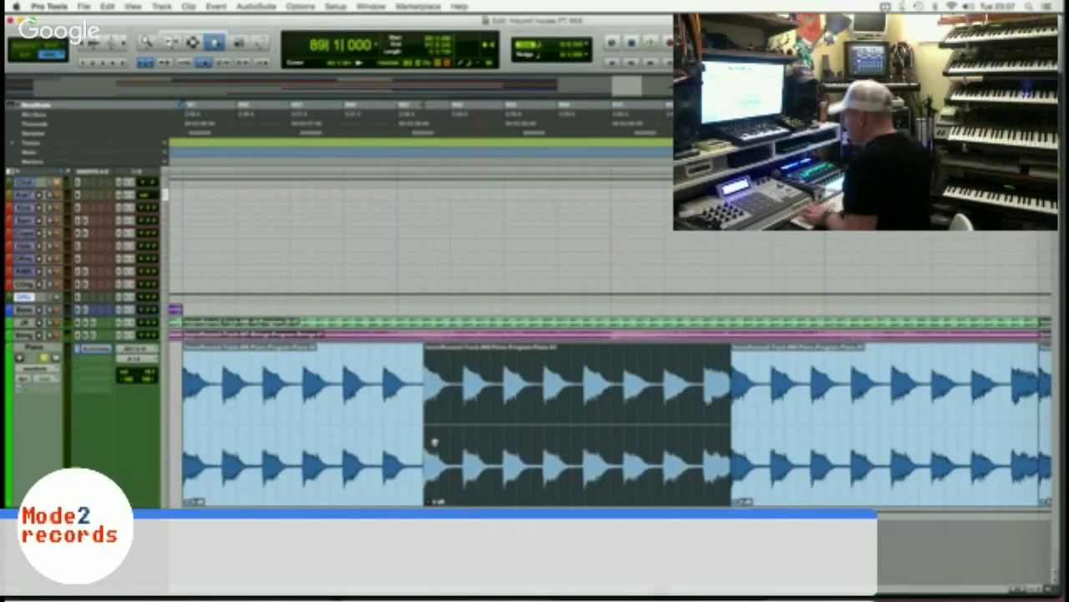
# Shorten the copied Piano part from its start, move it against the end of the first part and play back the join.
pyautogui.press('F6')
pyautogui.moveTo(434, 442); pyautogui.dragTo(546, 435)
pyautogui.click(576, 435)
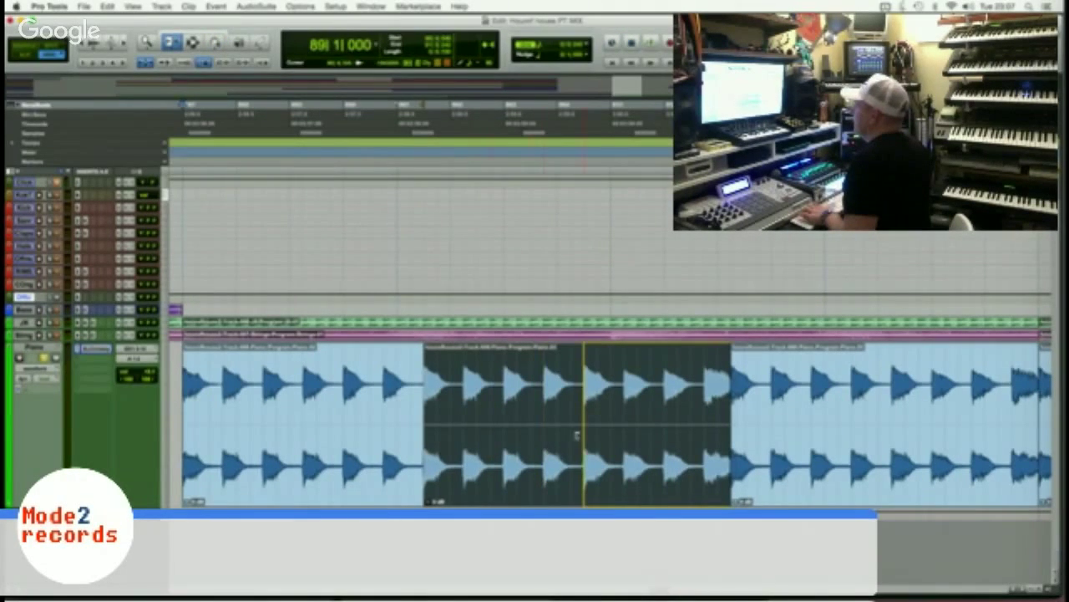
pyautogui.press('a')
pyautogui.press('space')
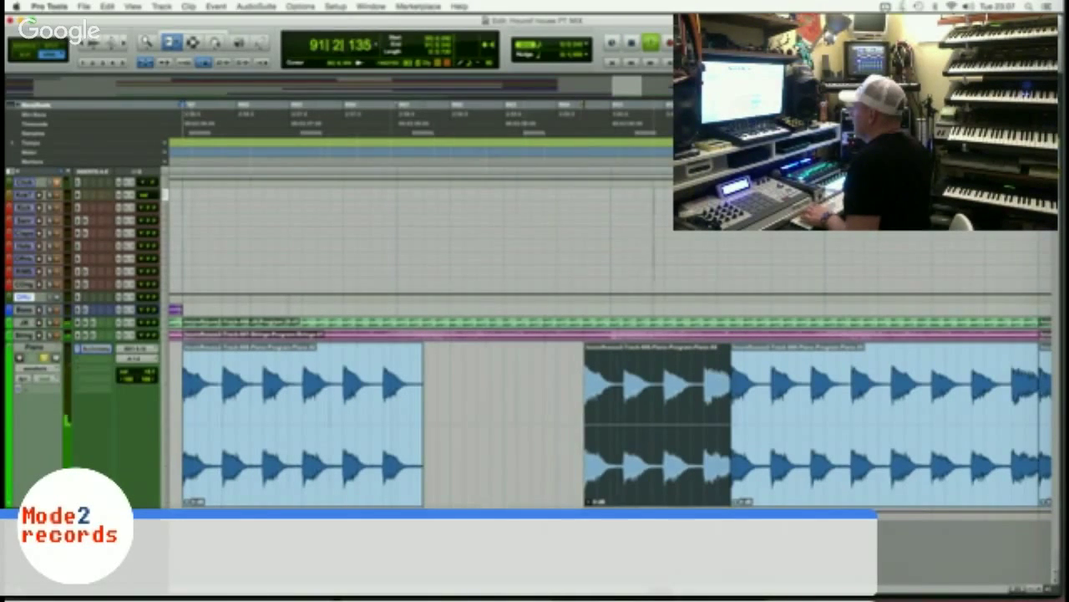
pyautogui.press('space')
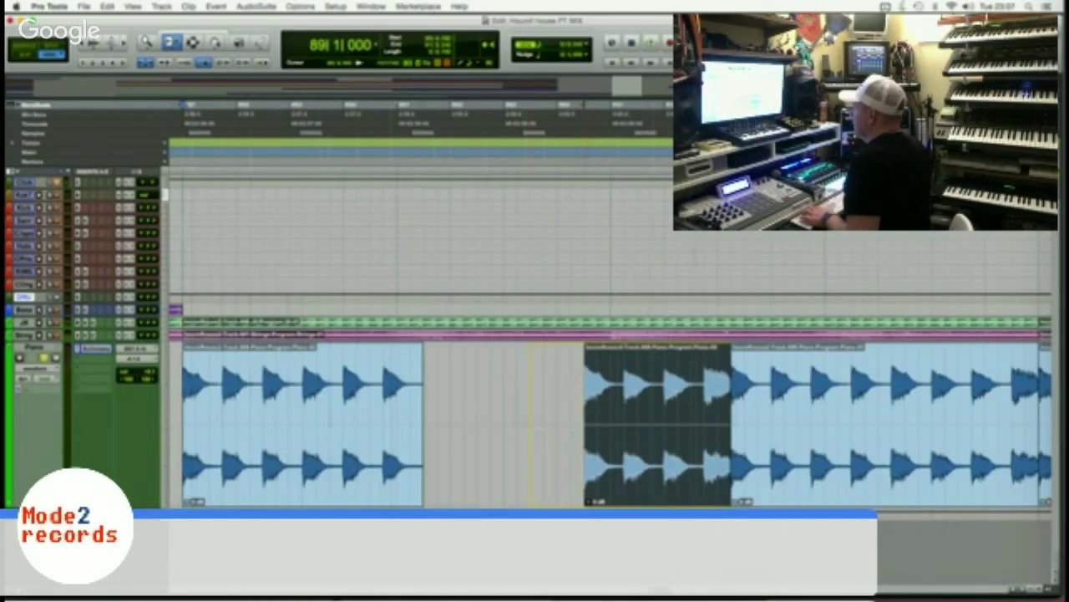
pyautogui.moveTo(536, 432); pyautogui.dragTo(472, 431)
pyautogui.press('F8')
pyautogui.press('space')
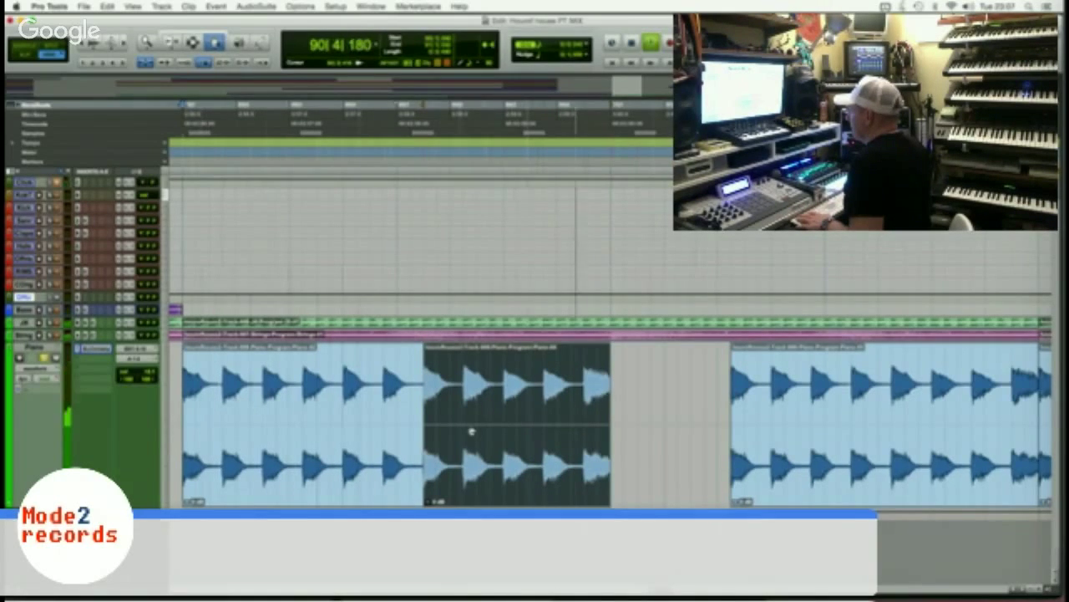
pyautogui.press('space')
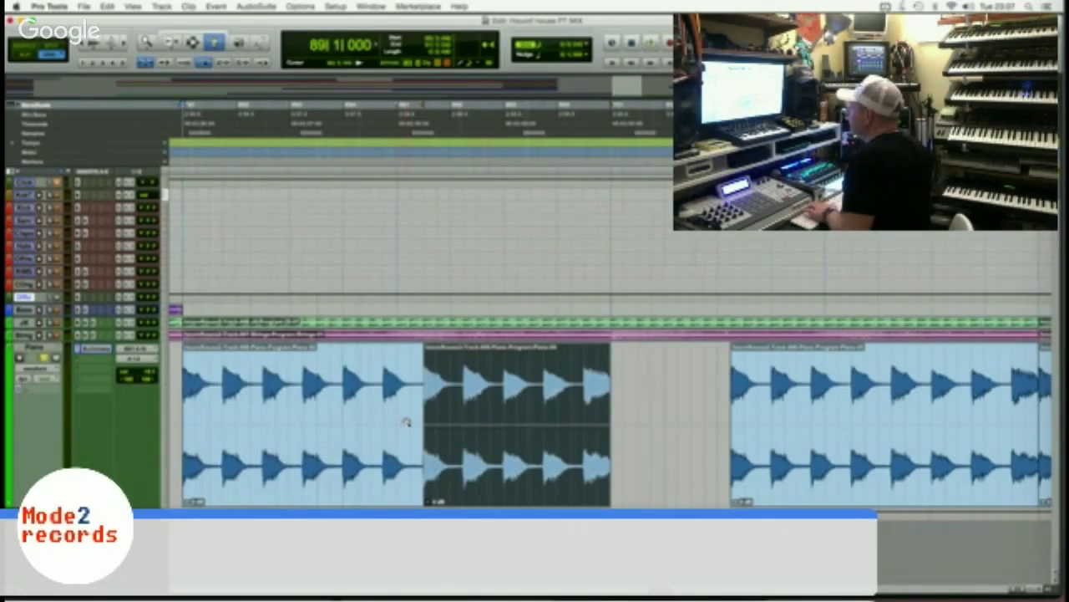
# Consolidate the two adjoining Piano clips into one and place a copy directly after it, replacing the later Piano part.
pyautogui.click(408, 421)
pyautogui.keyDown('shift'); pyautogui.click(434, 420); pyautogui.keyUp('shift')
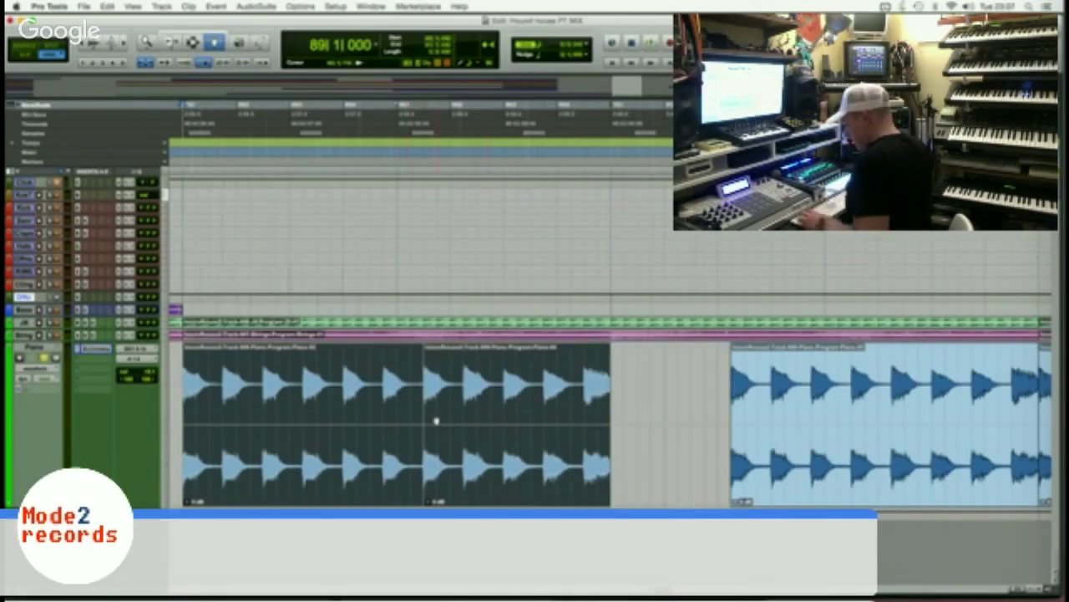
pyautogui.hotkey('alt', 'shift', '3')
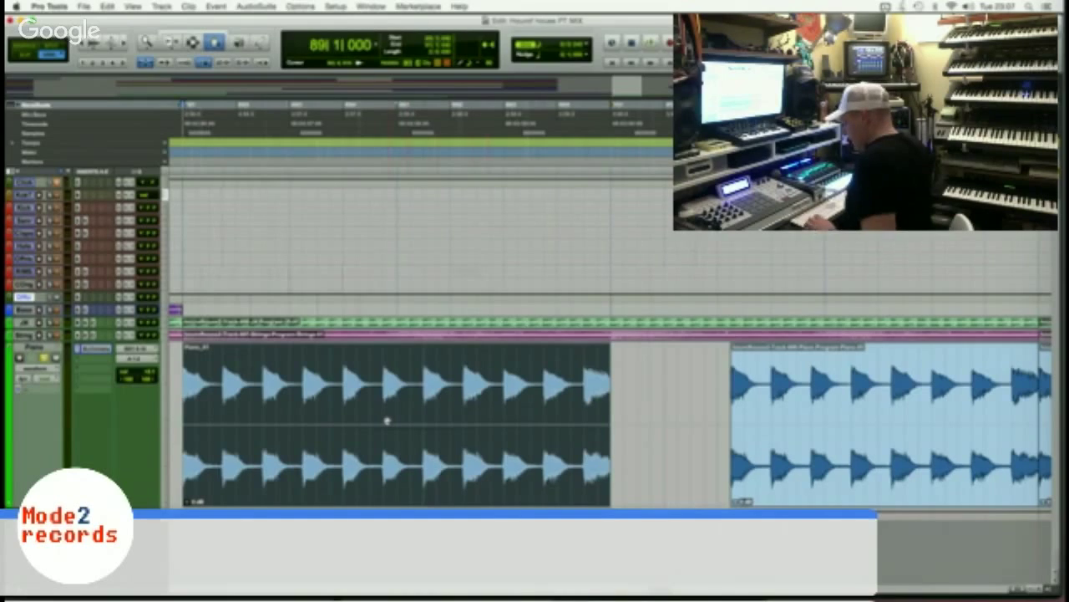
pyautogui.press('space')
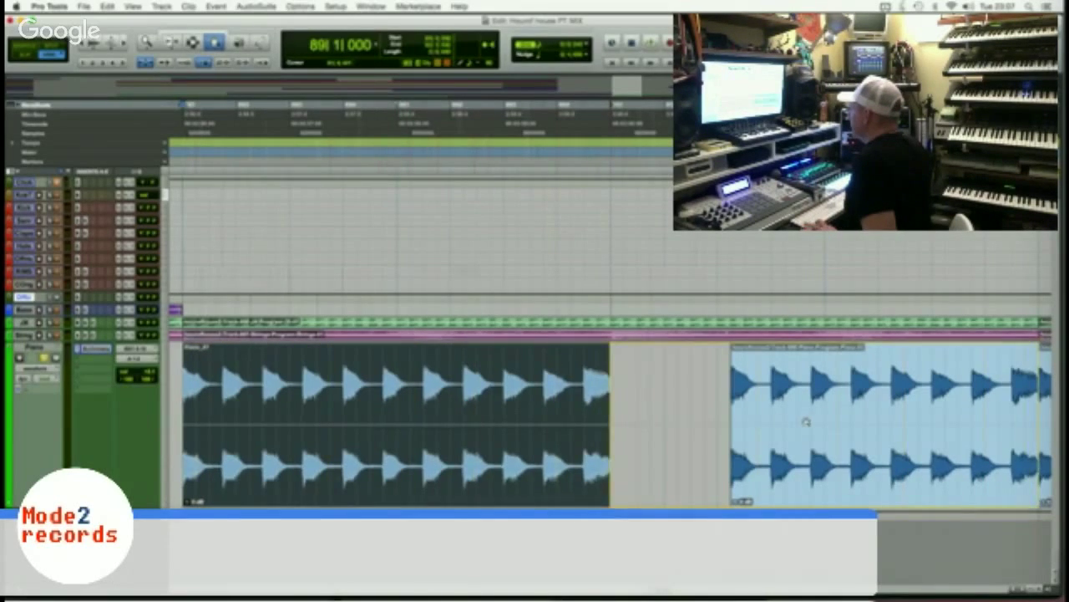
pyautogui.moveTo(804, 423); pyautogui.dragTo(658, 418)
pyautogui.click(573, 418)
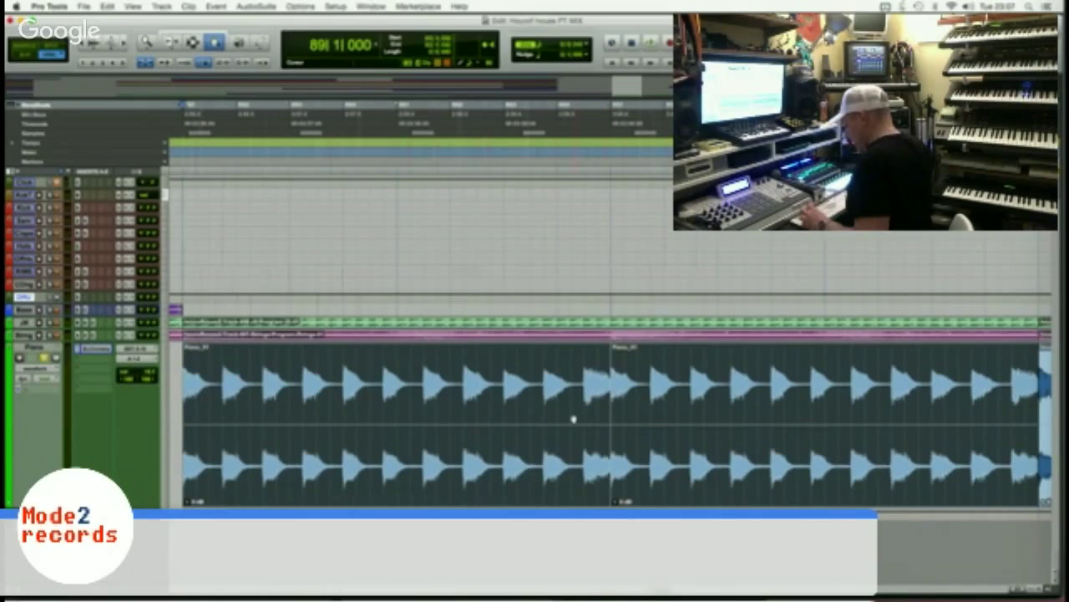
# Consolidate the two adjoining Piano clips into one and place two copies directly after it.
pyautogui.hotkey('alt', 'shift', '3')
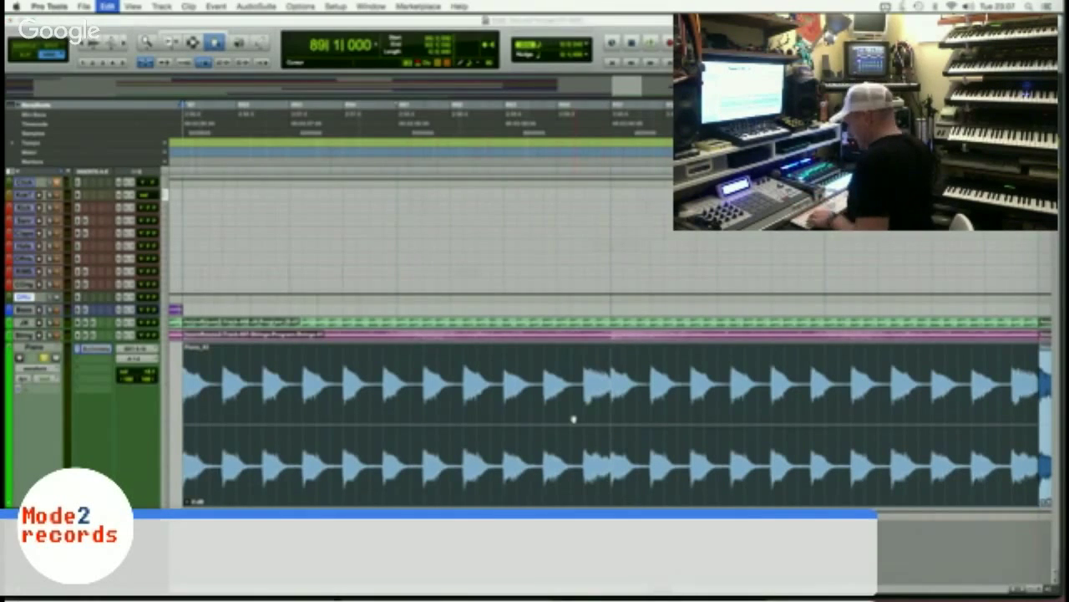
pyautogui.press('r')
pyautogui.press('r')
pyautogui.press('r')
pyautogui.press('t')
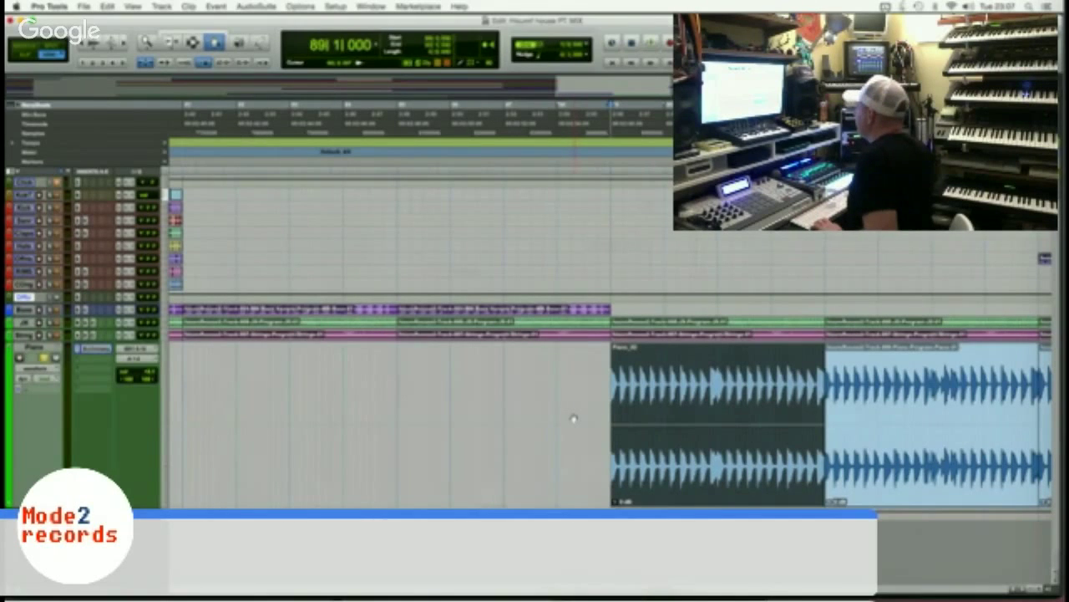
pyautogui.press('super+d')
pyautogui.press('super+d')
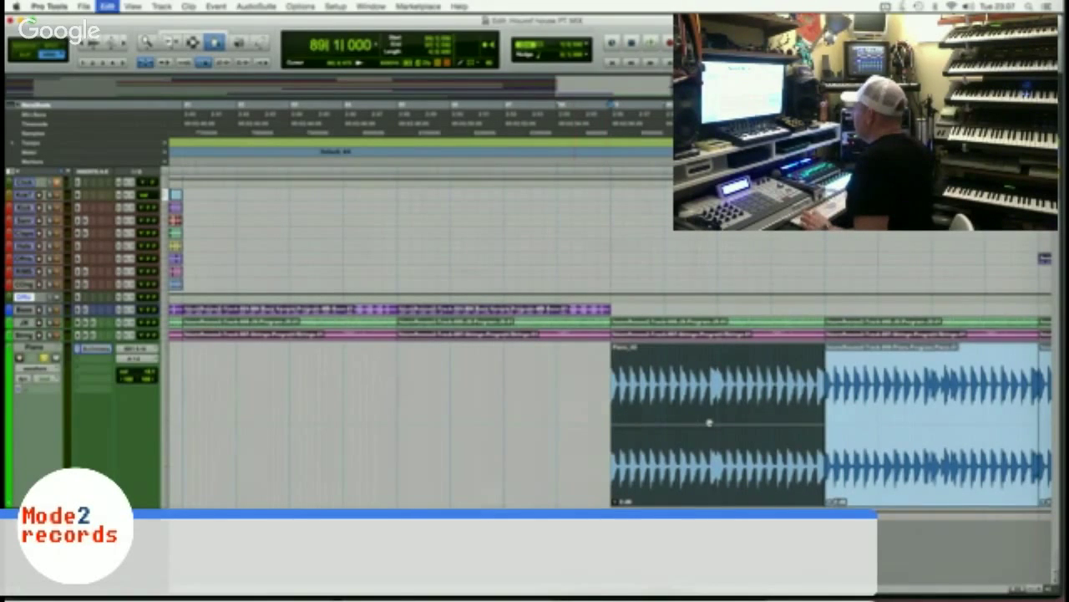
# Keep duplicating the consolidated Piano clip end to end, replacing the old Piano clips up to where the drum tracks end.
pyautogui.hscroll(1, 710, 422)
pyautogui.hscroll(5, 709, 422)
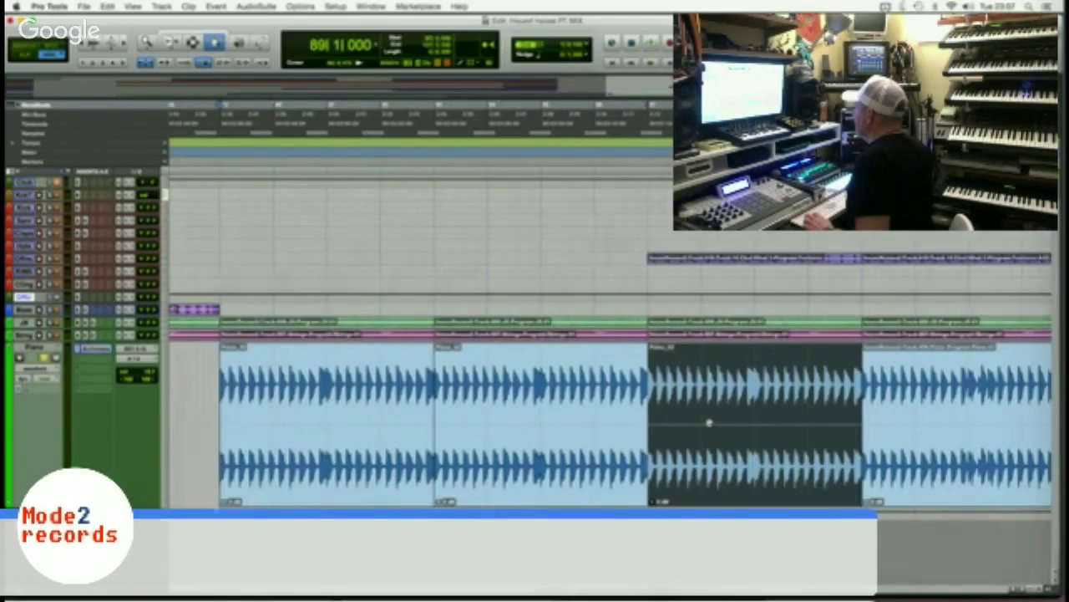
pyautogui.hscroll(2, 709, 422)
pyautogui.press('super+d')
pyautogui.press('super+d')
pyautogui.hscroll(9, 709, 421)
pyautogui.press('super+d')
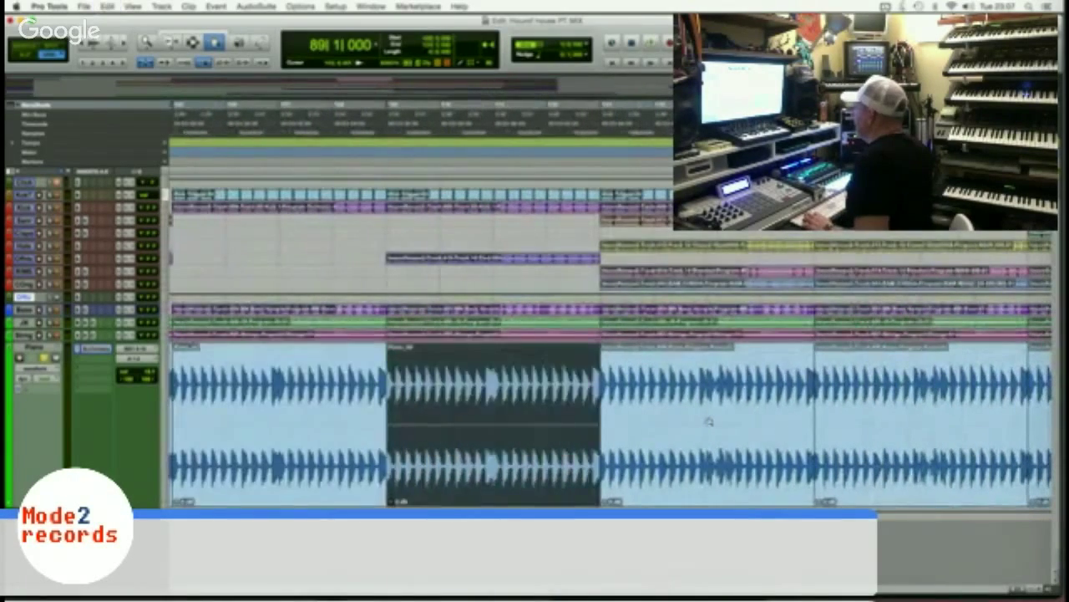
pyautogui.press('super+z')
pyautogui.press('super+z')
pyautogui.press('super+z')
pyautogui.press('super+z')
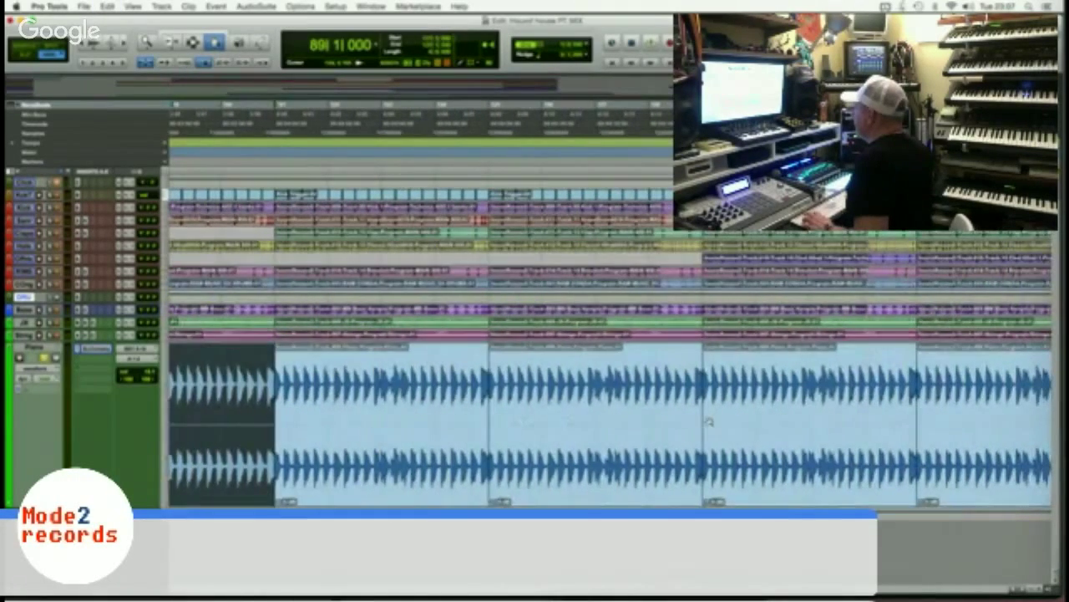
pyautogui.press('super+z')
pyautogui.press('super+z')
pyautogui.press('super+z')
pyautogui.press('super+z')
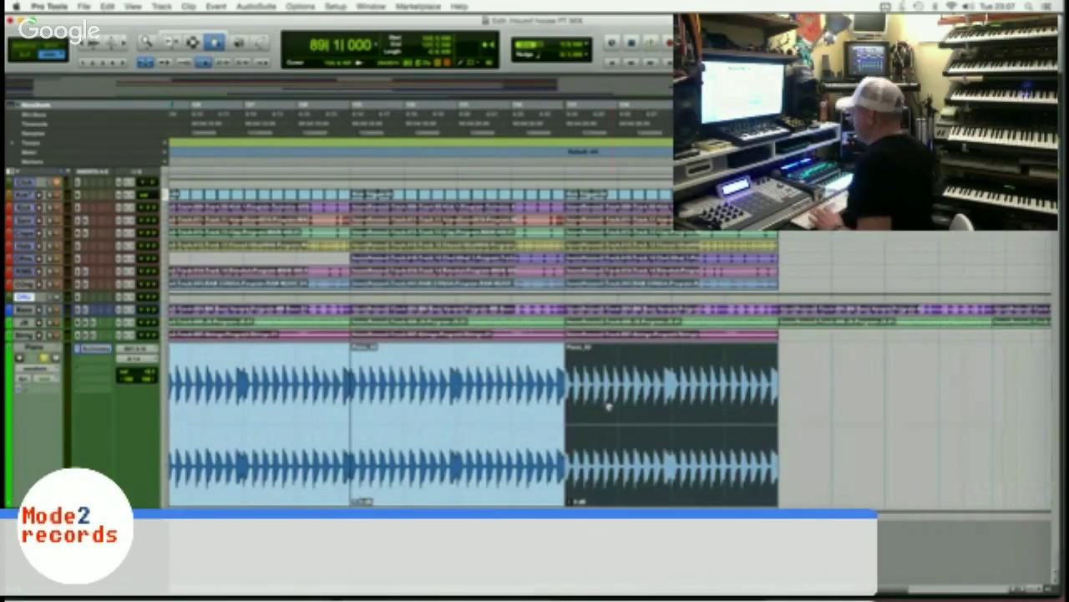
# Play back the mix and open the Solid State Logic bus compressor on the Master 1 track.
pyautogui.press('space')
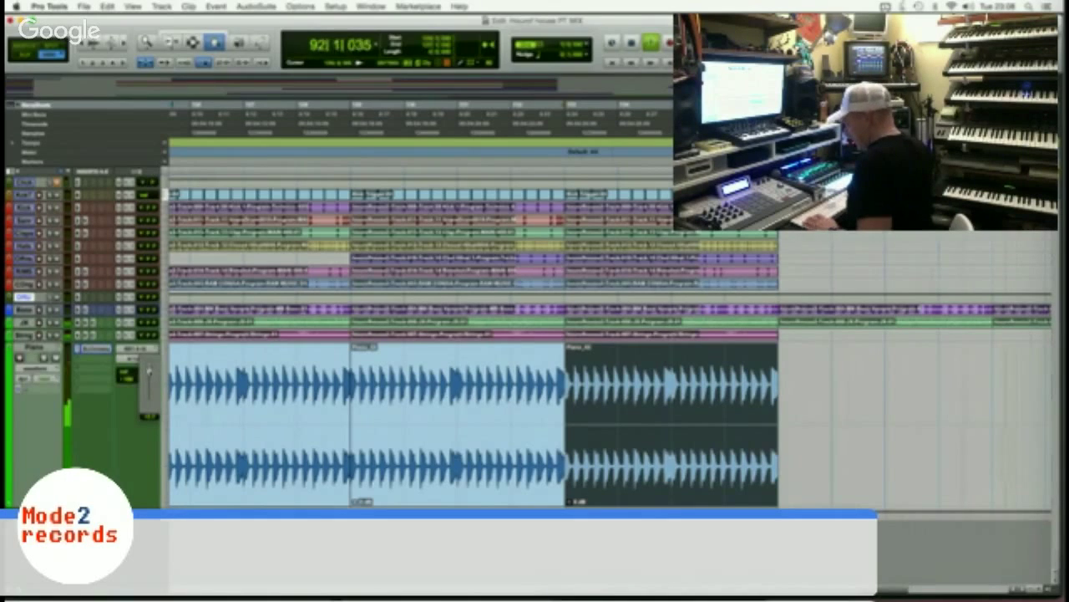
pyautogui.press('super+equal')
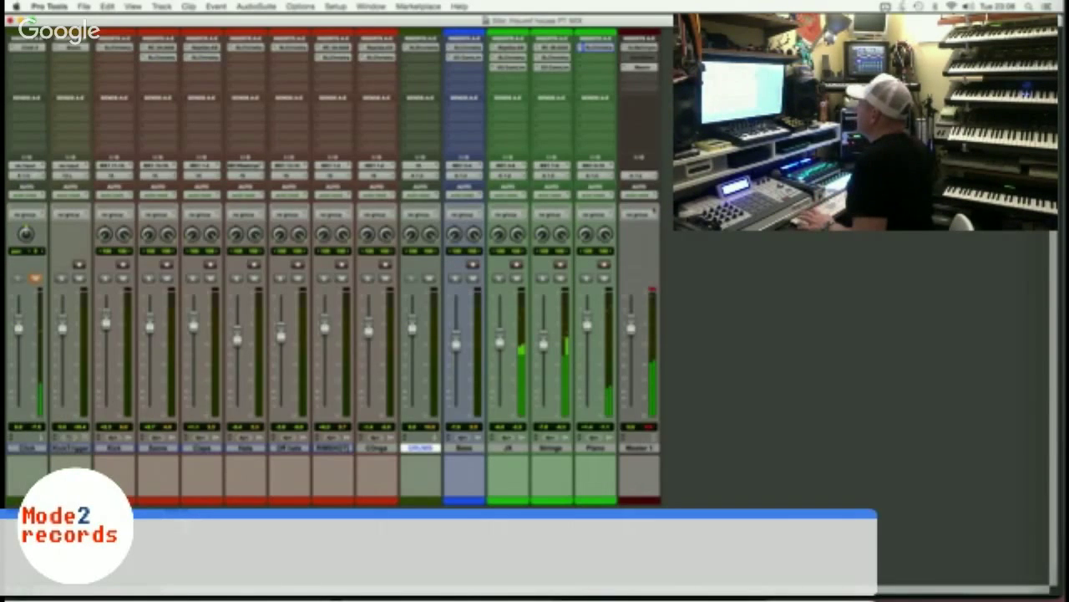
pyautogui.click(642, 48)
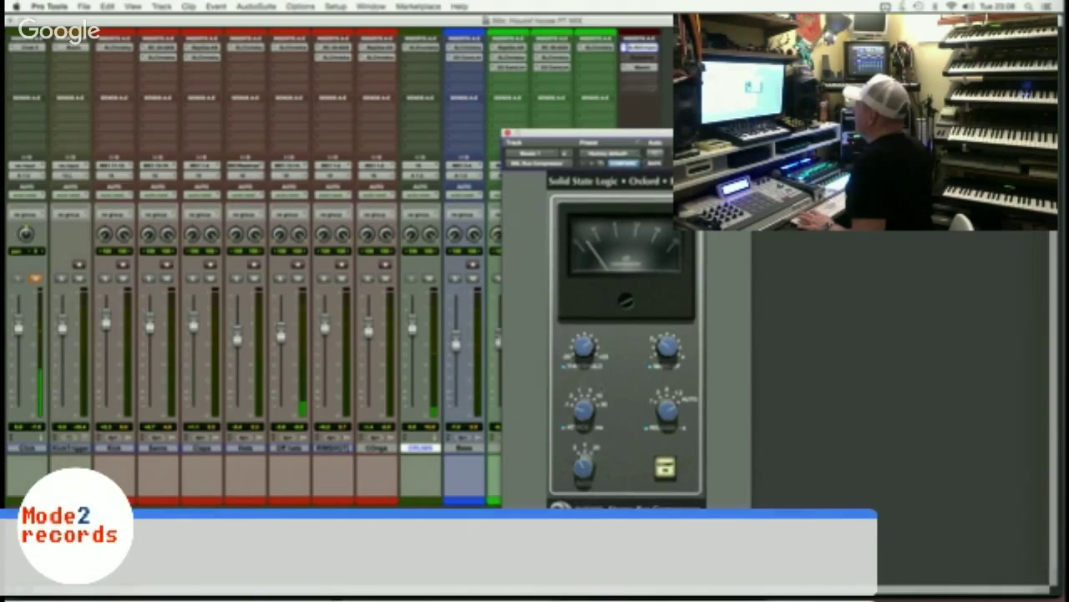
# Lower the threshold of the limiter on the Master 1 track during playback, close the plug-in and save the session.
pyautogui.click(648, 68)
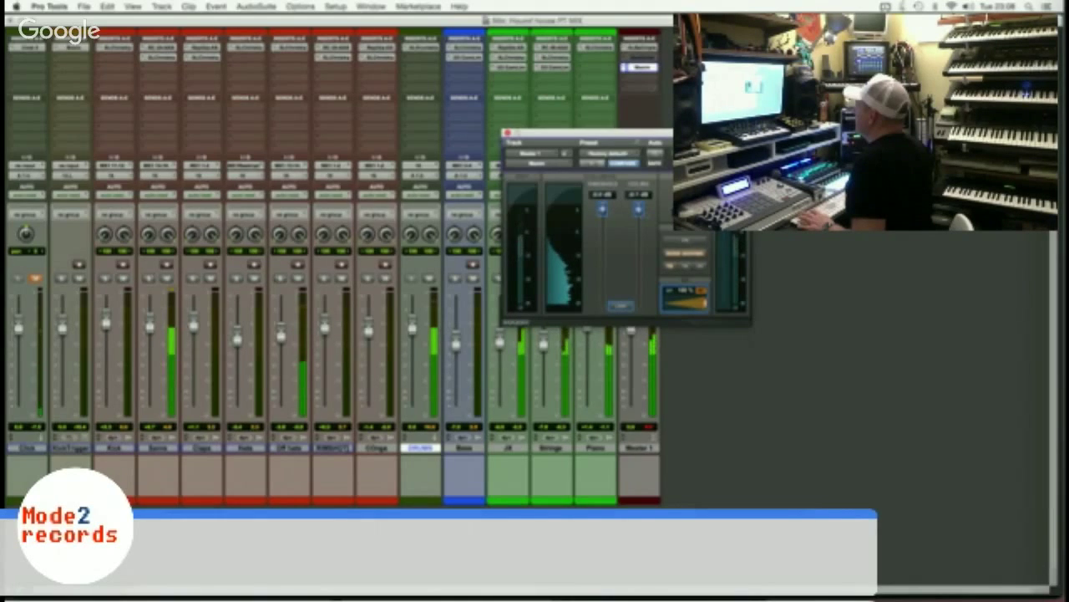
pyautogui.moveTo(602, 211); pyautogui.dragTo(603, 233)
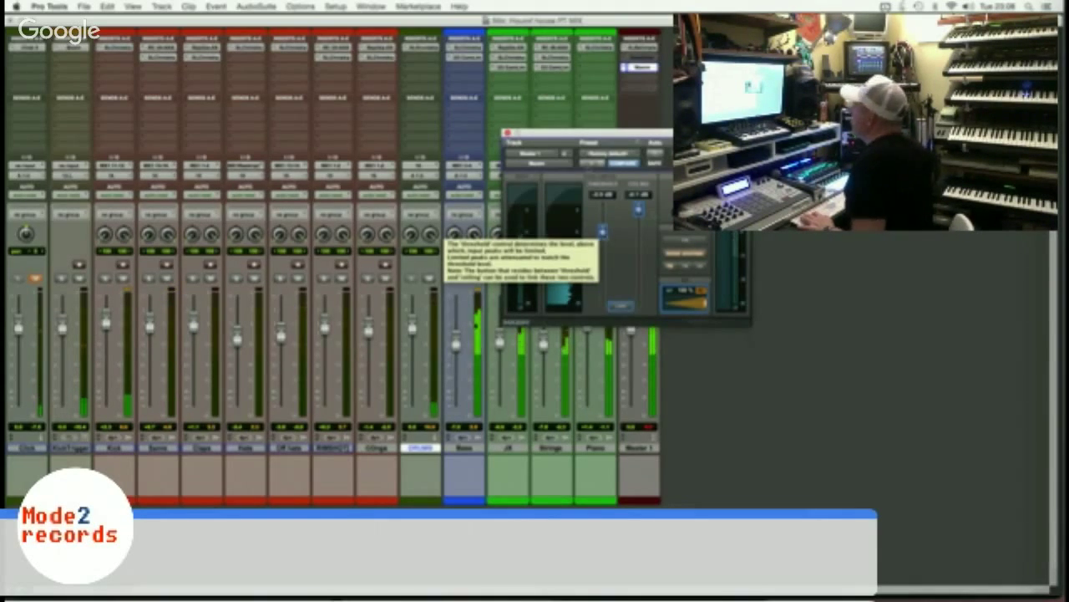
pyautogui.moveTo(547, 136); pyautogui.dragTo(698, 138)
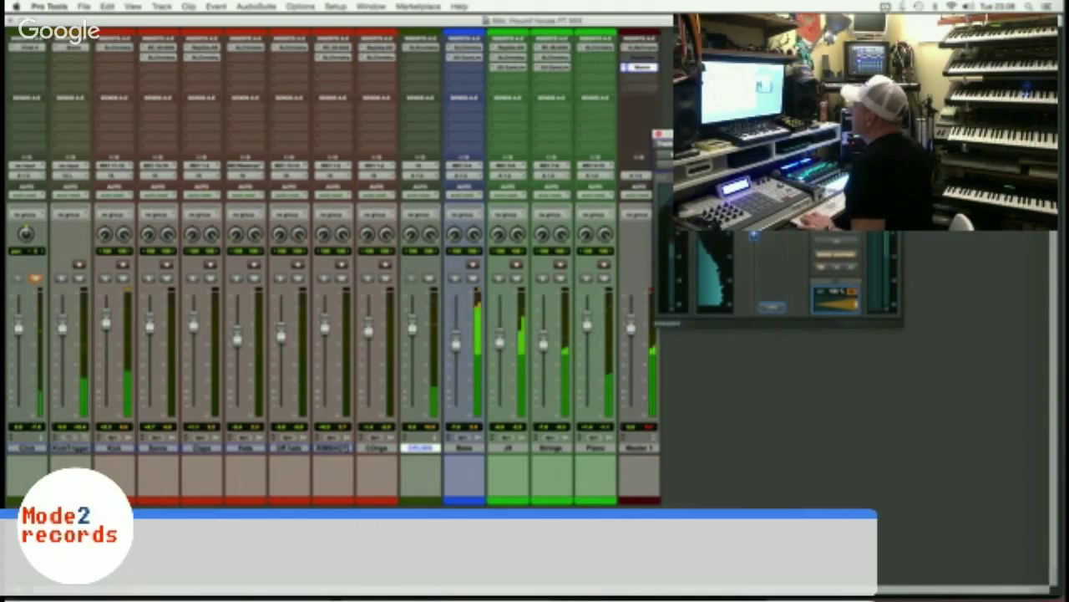
pyautogui.click(659, 134)
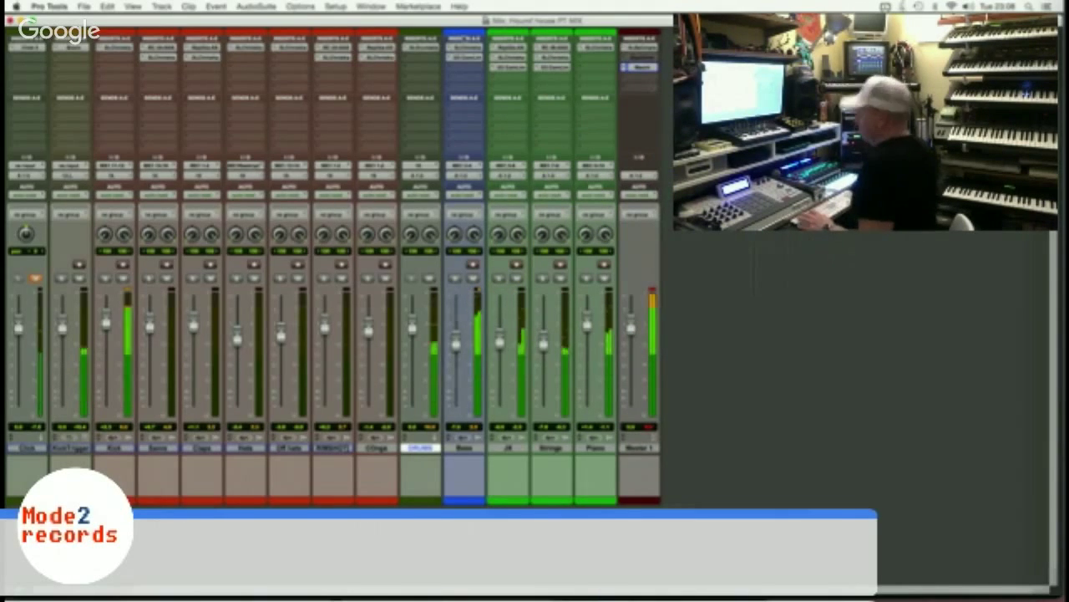
pyautogui.press('super+s')
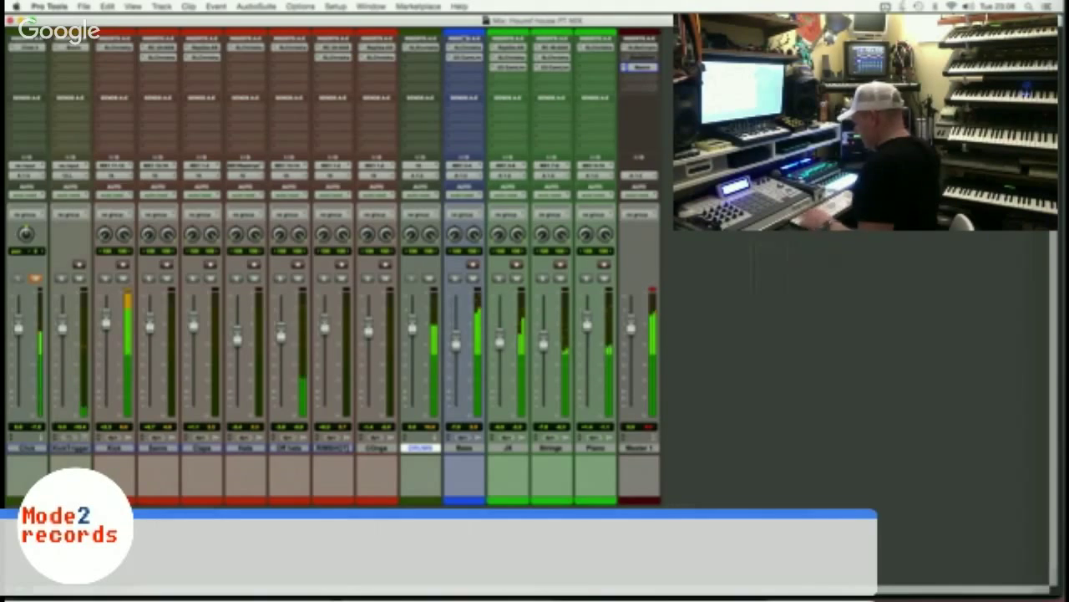
# Adjust the Piano track's volume in the Edit window during playback, stop and save the session.
pyautogui.press('super+equal')
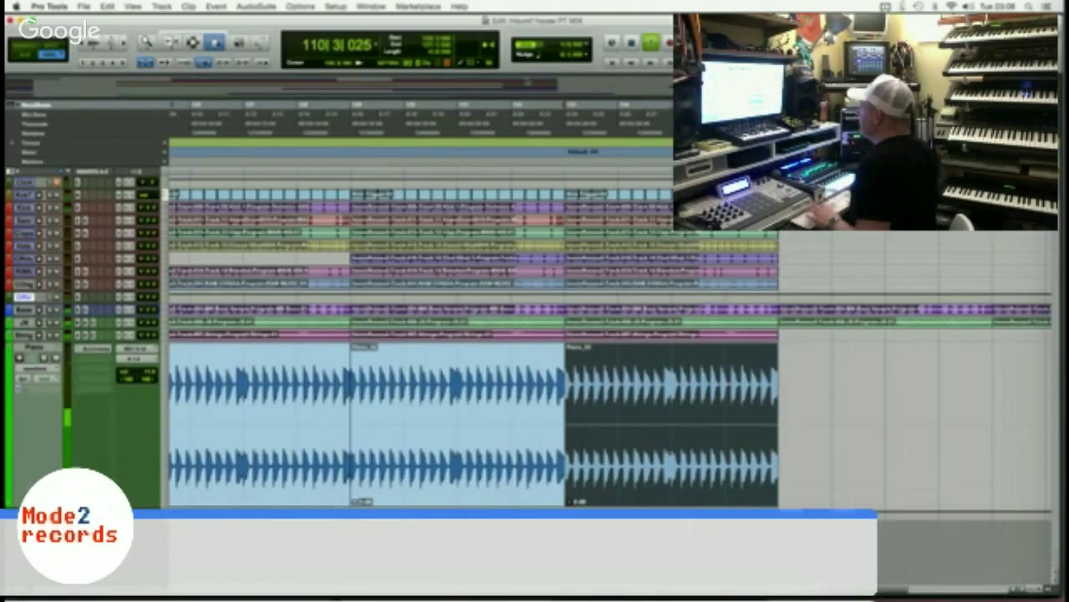
pyautogui.press('super+bracketleft')
pyautogui.press('super+bracketleft')
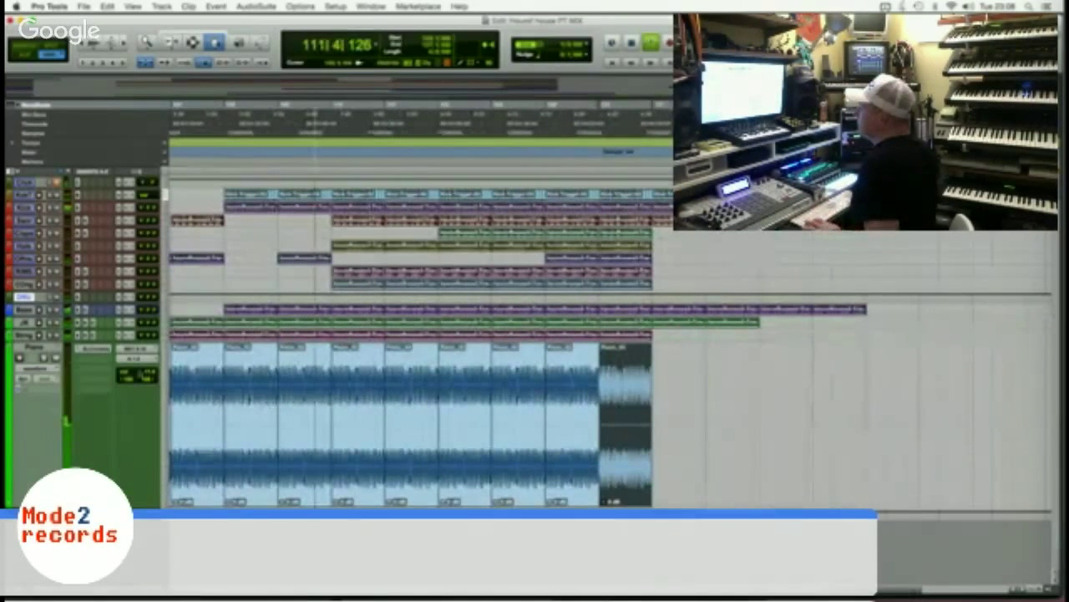
pyautogui.click(151, 373)
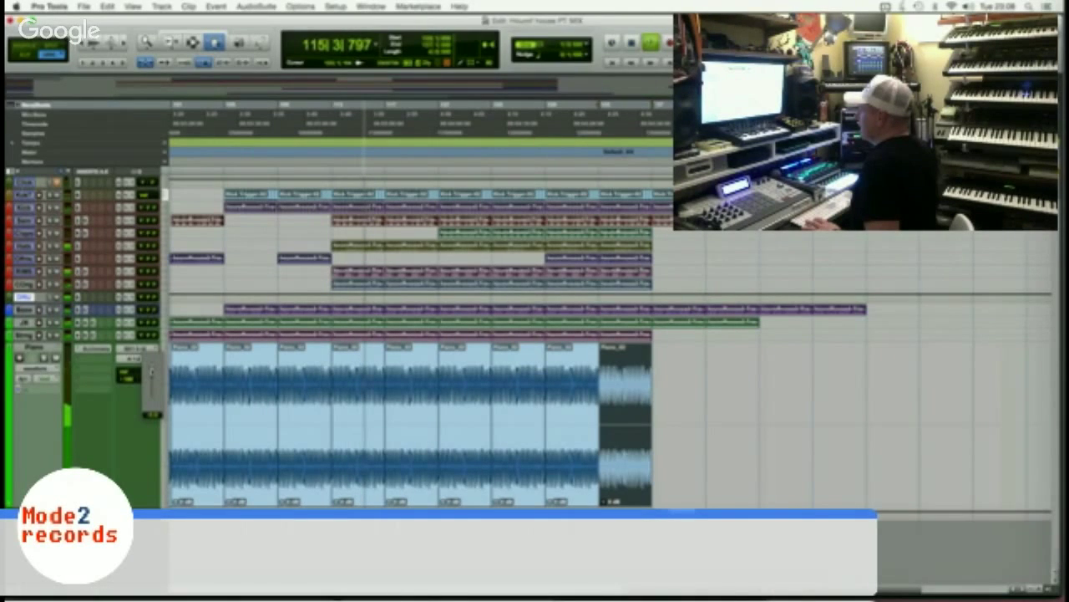
pyautogui.press('space')
pyautogui.press('super+s')
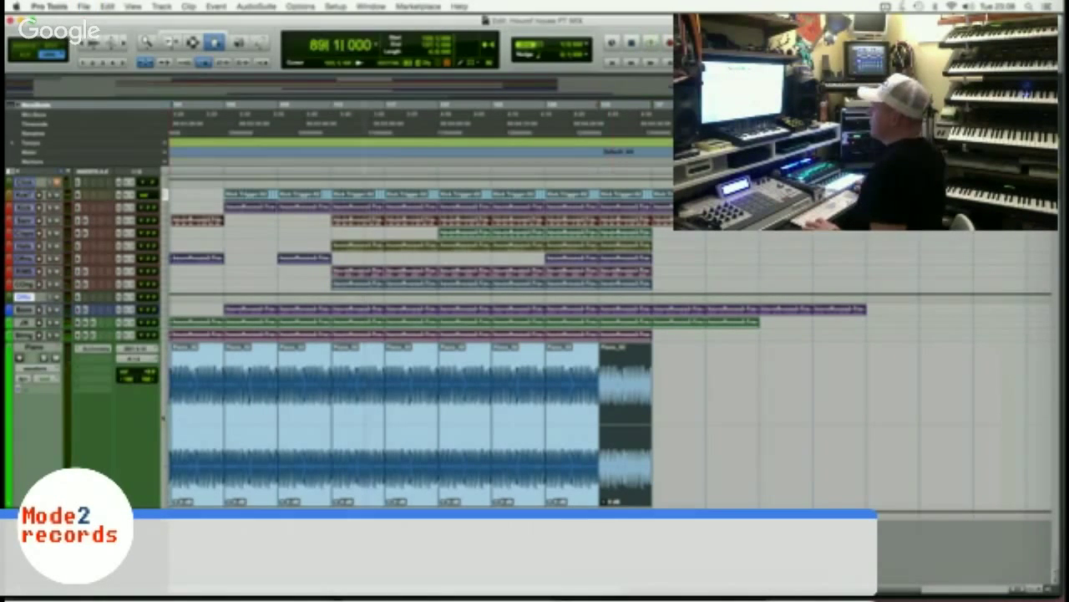
# Open the track height choices for the Piano track.
pyautogui.click(164, 421)
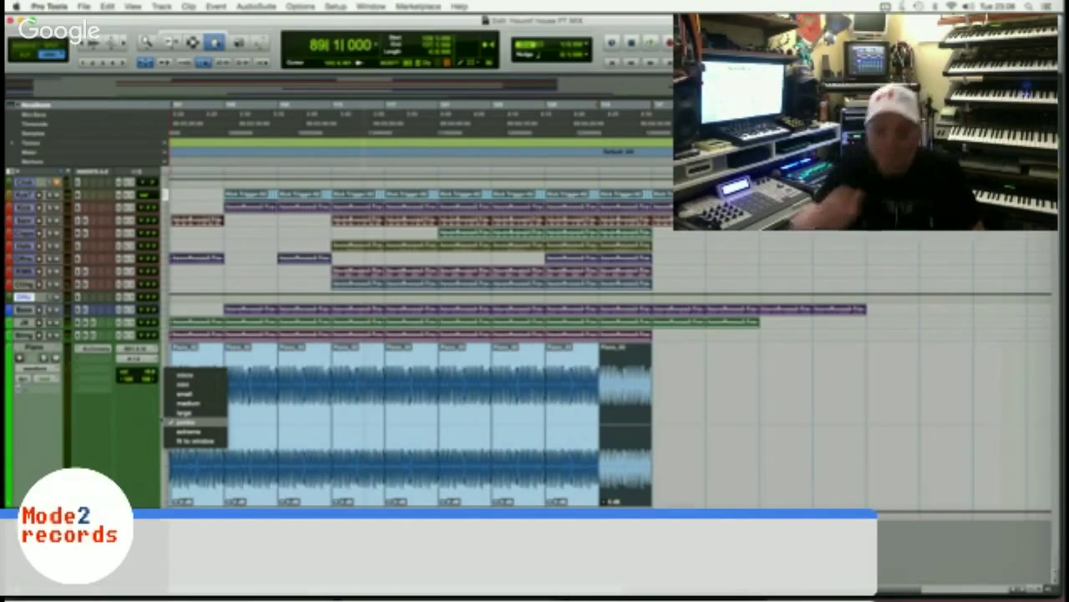